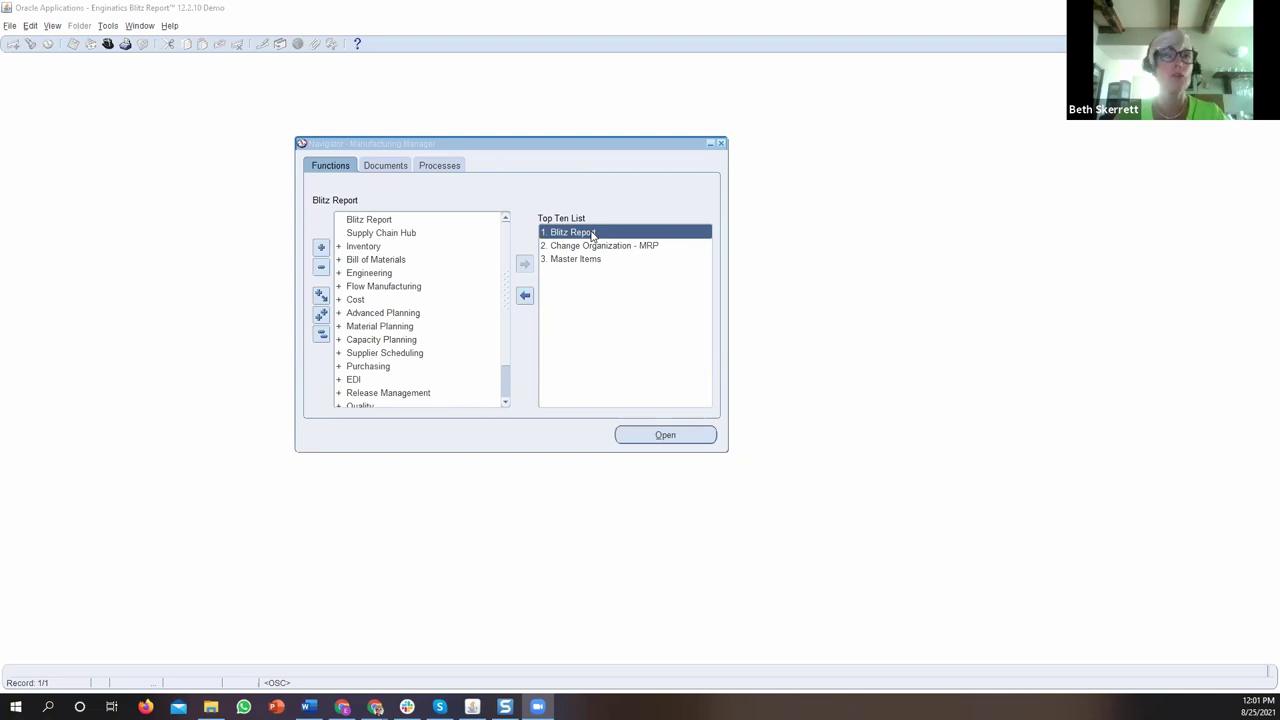
Open Blitz Report from the Top Ten List and move the Blitz Reports window clear of the screen corner.
double_click(591, 233)
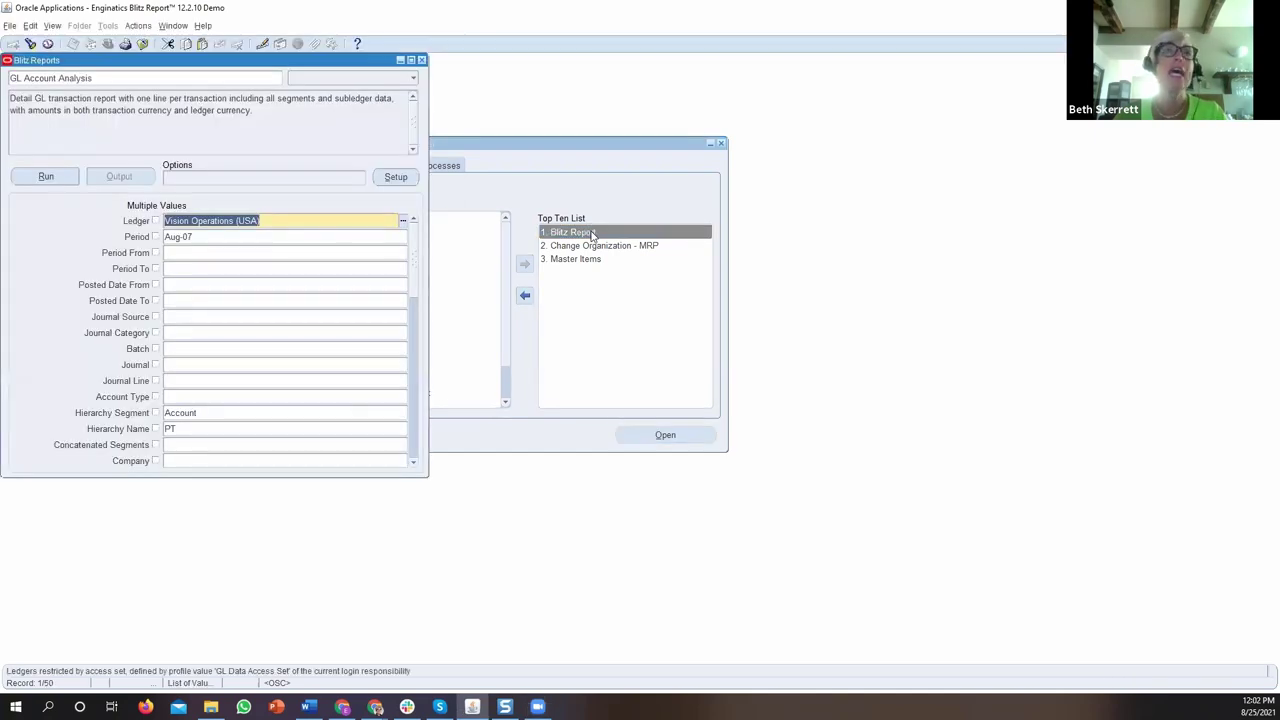
drag(286, 60, 612, 130)
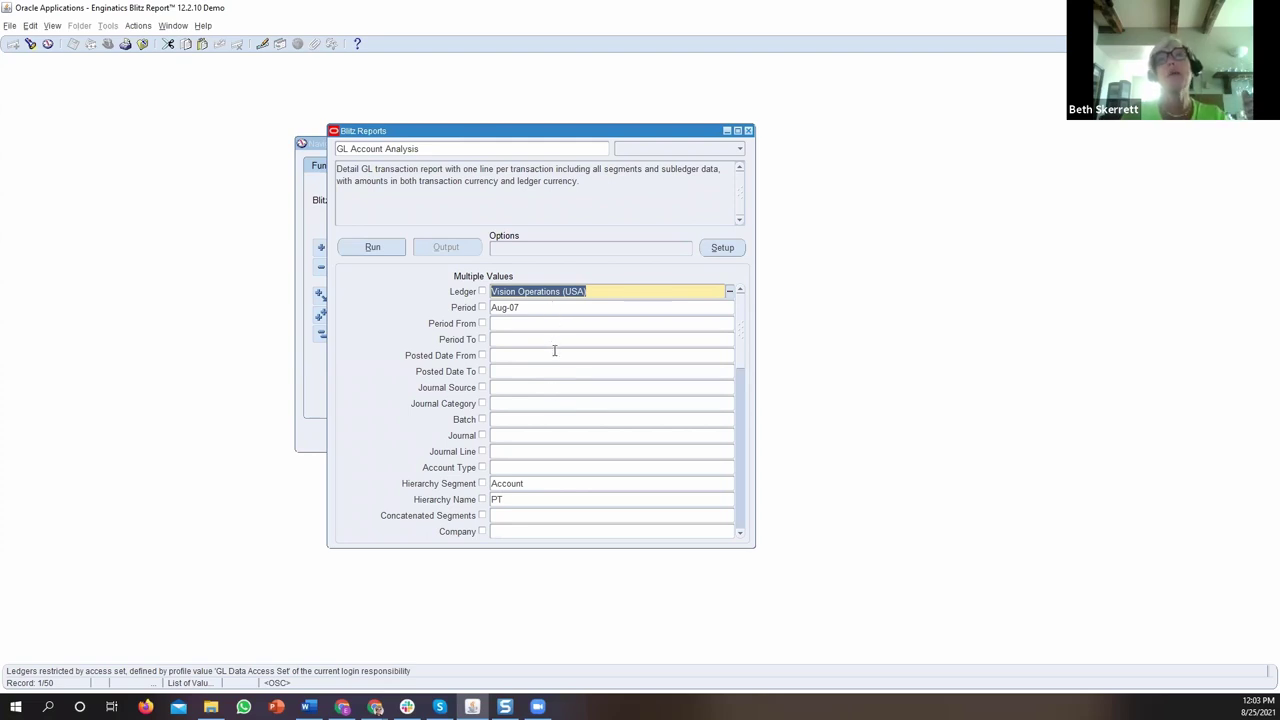
Review the GL Account Analysis parameters, from the ledger, period and journal fields through the account segments to the status and balance options.
scroll(554, 350, down, 4)
scroll(554, 355, down, 2)
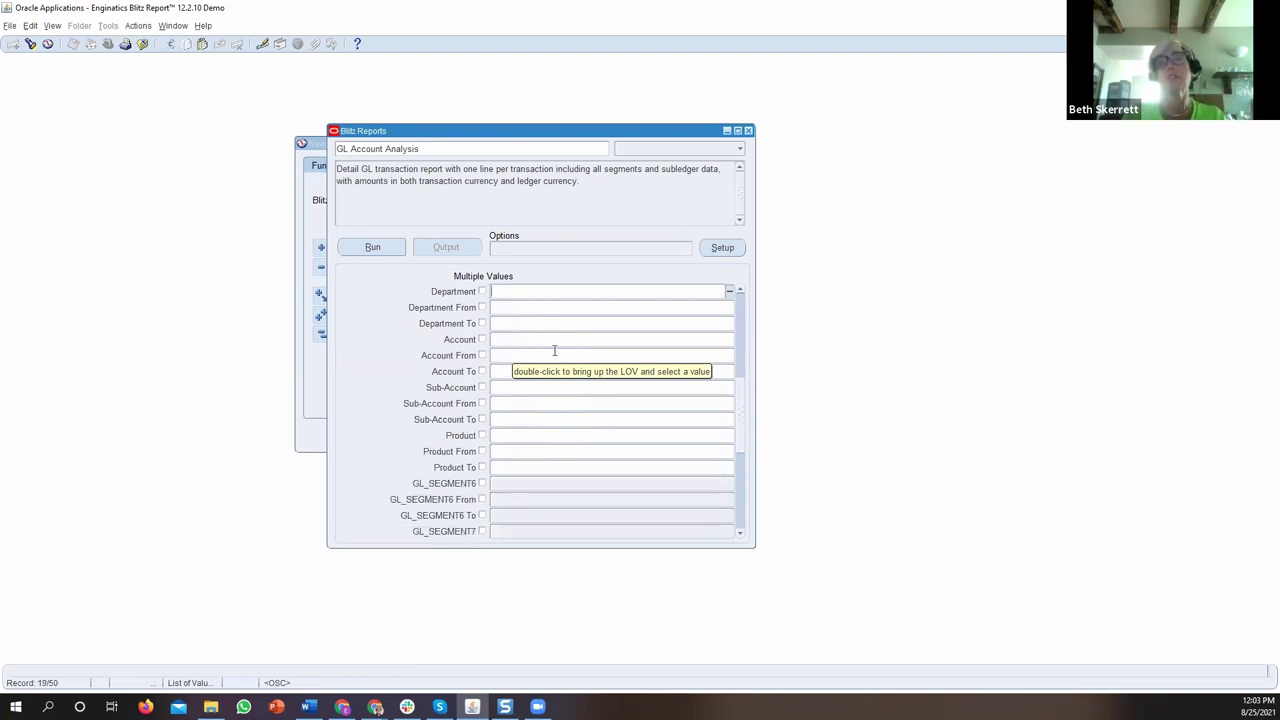
scroll(554, 352, up, 5)
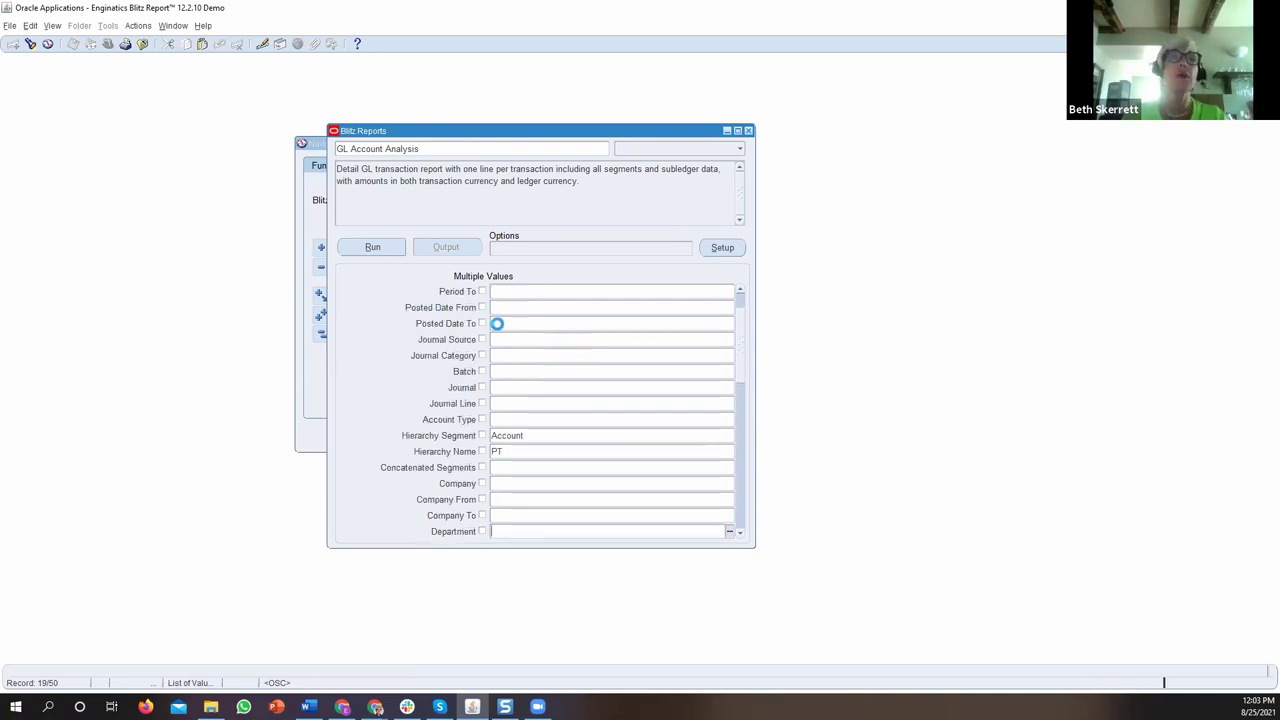
scroll(554, 411, up, 1)
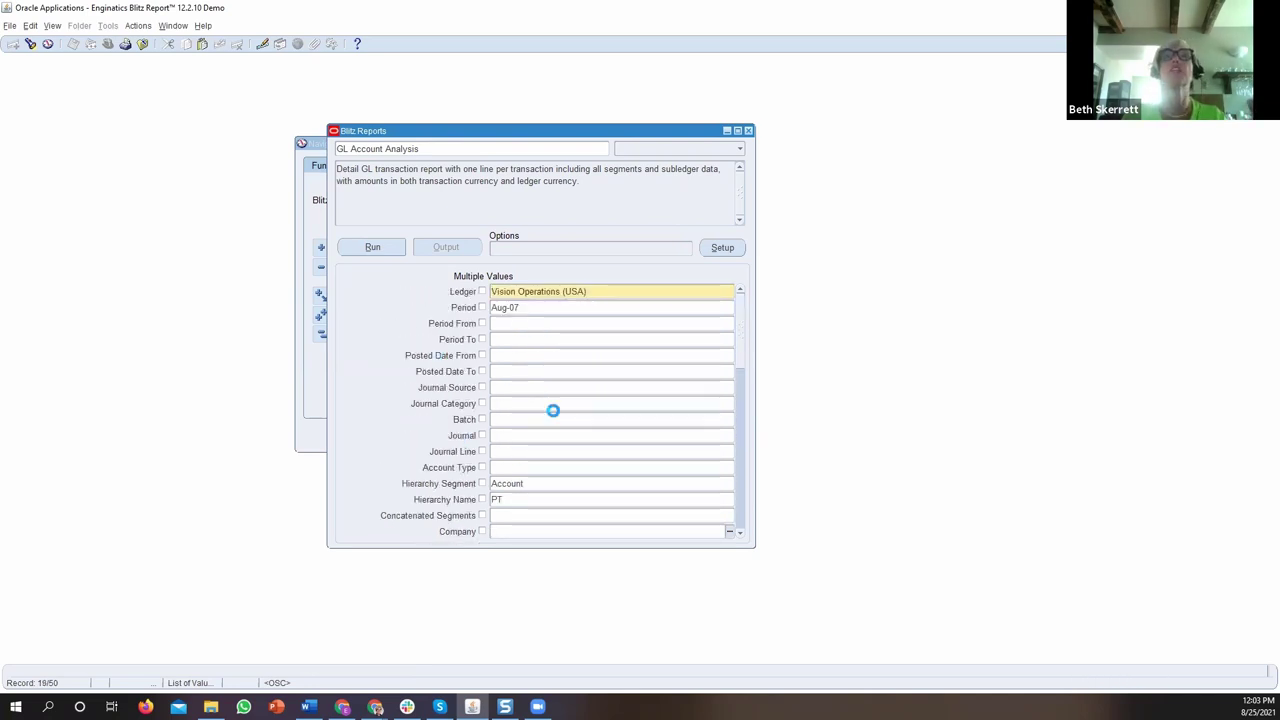
scroll(555, 414, down, 1)
scroll(555, 417, down, 1)
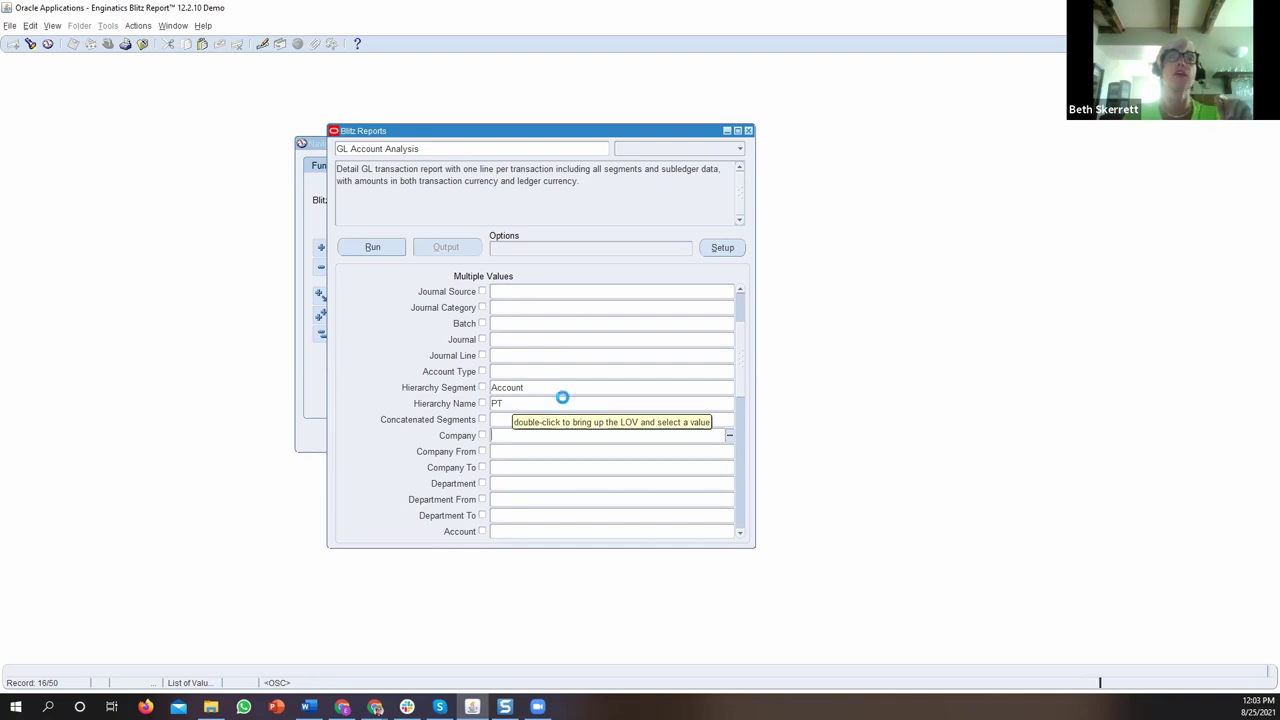
scroll(563, 400, down, 3)
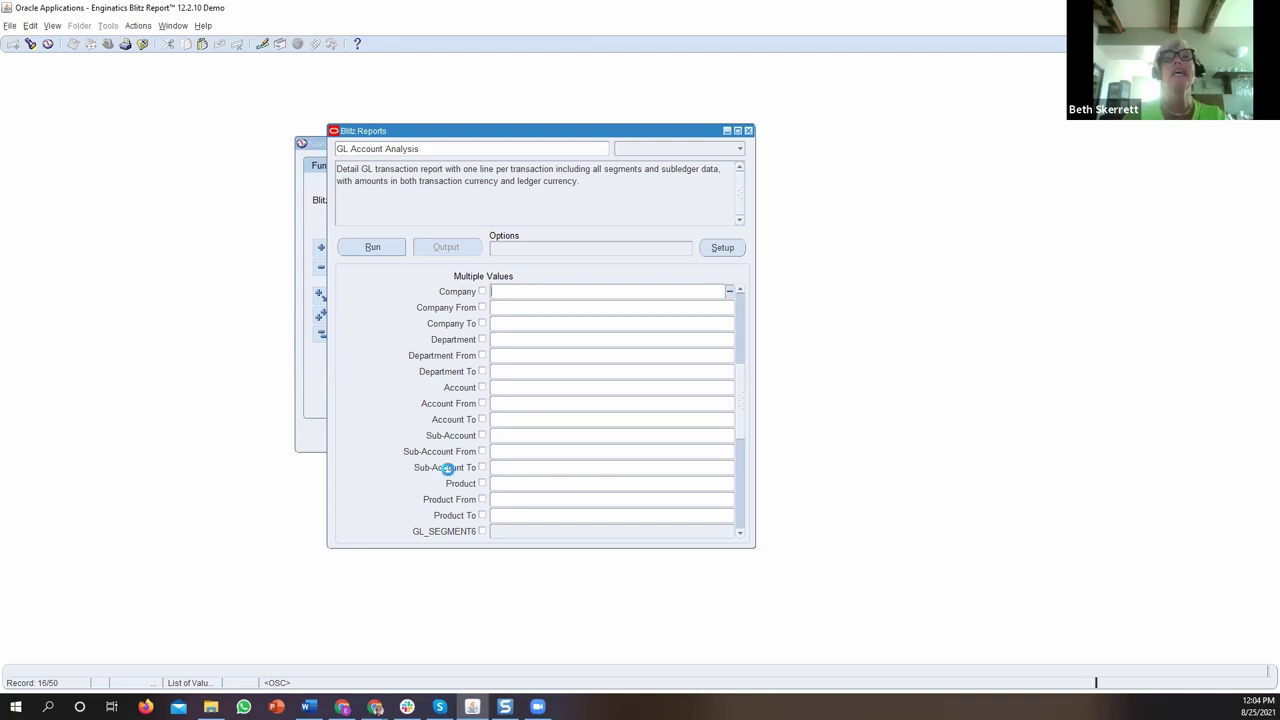
scroll(449, 471, down, 2)
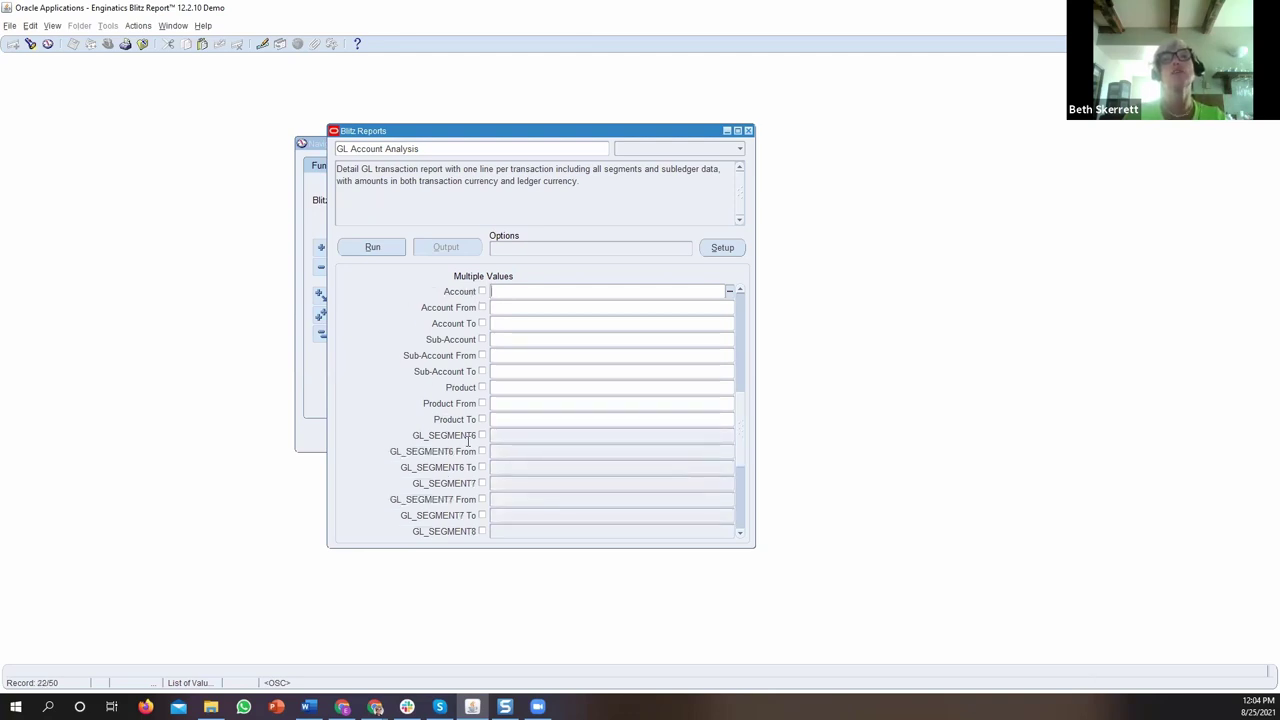
scroll(466, 449, down, 3)
scroll(468, 452, down, 3)
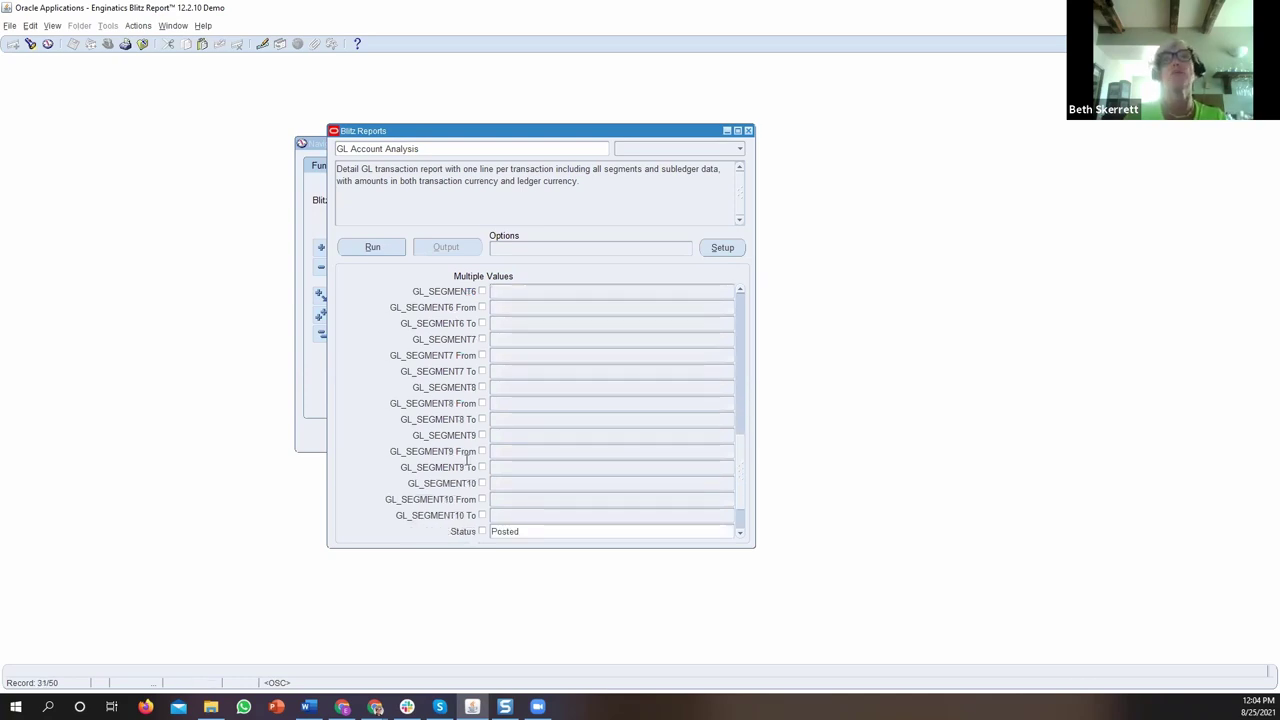
click(511, 457)
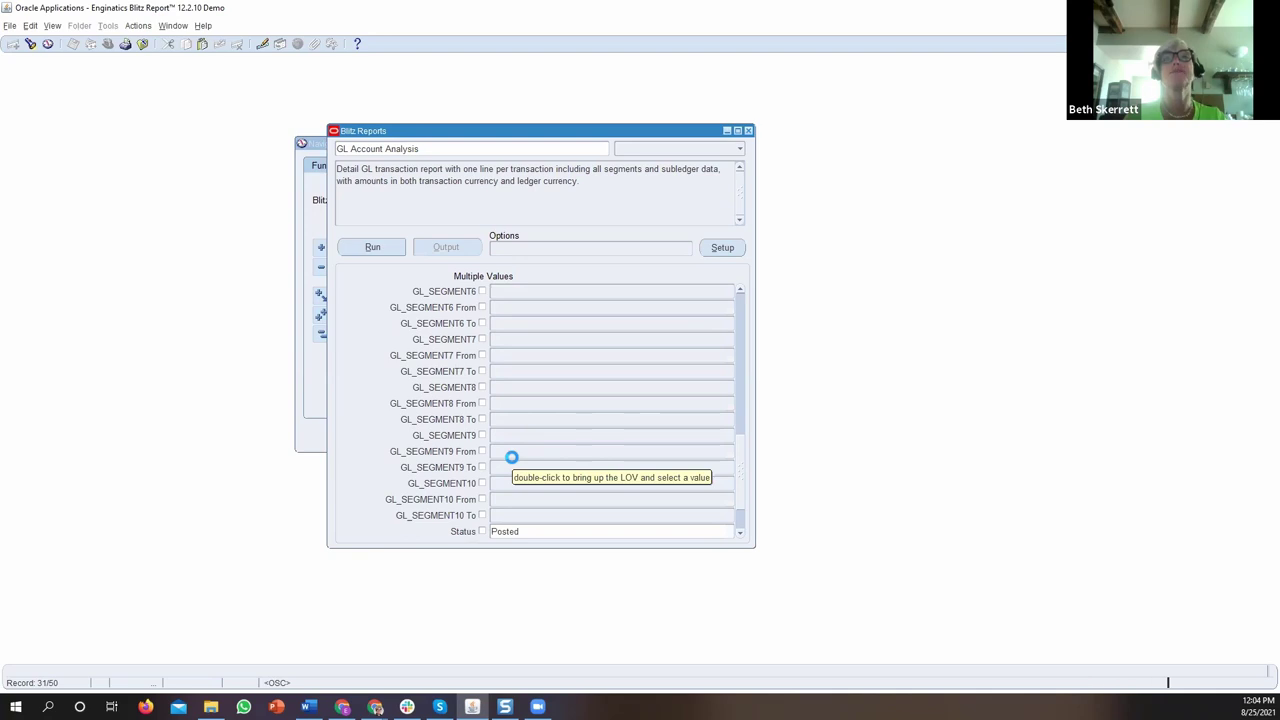
scroll(510, 468, down, 1)
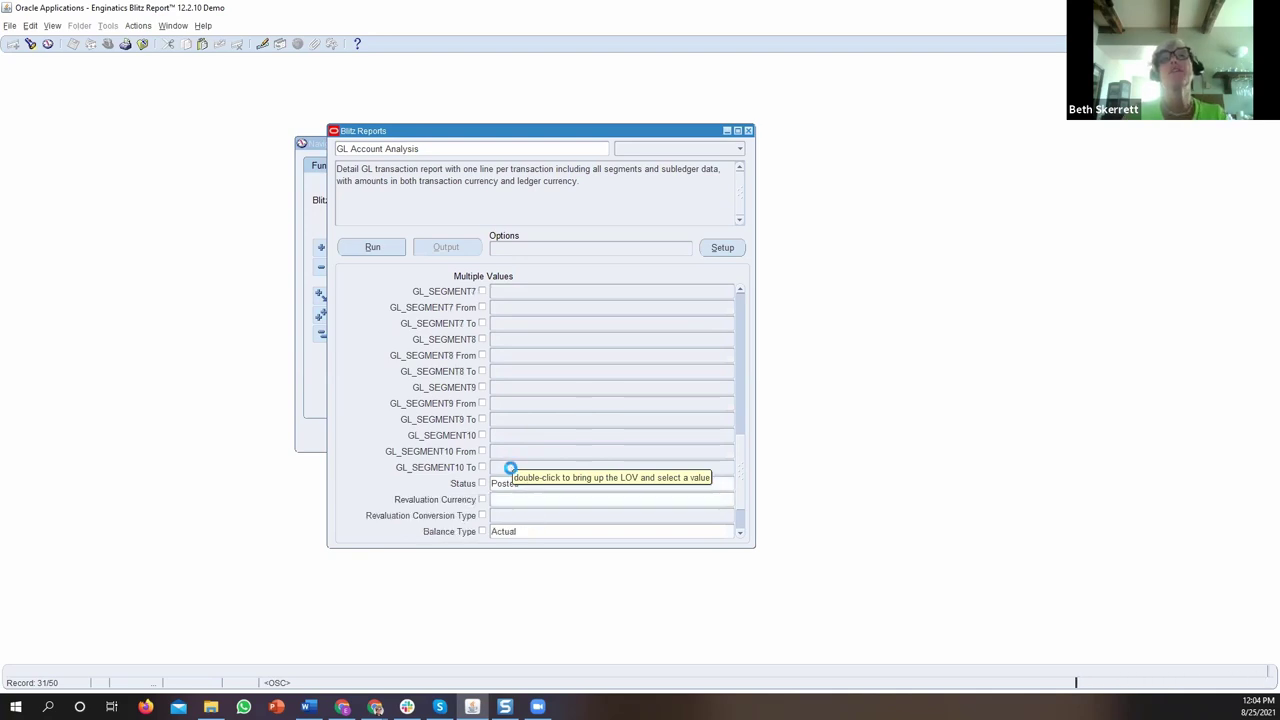
scroll(510, 468, down, 3)
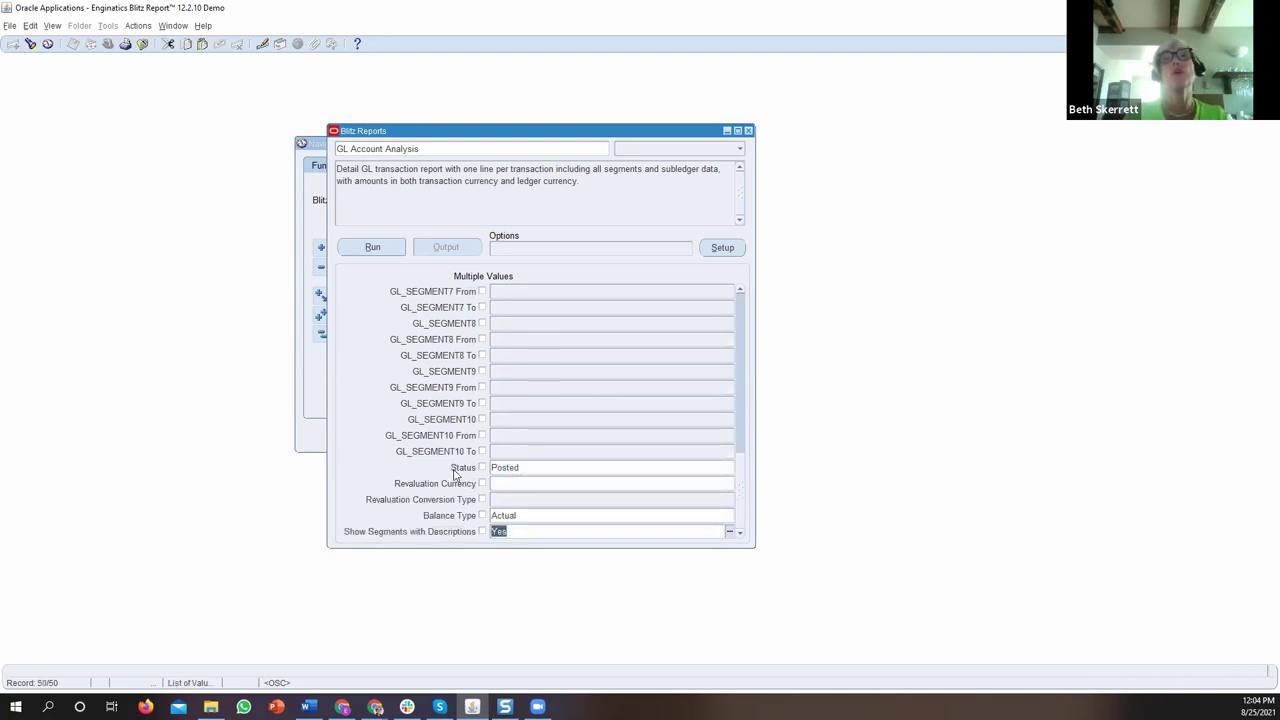
Check the available choices for the Status and Balance Type parameters without changing either one.
click(520, 467)
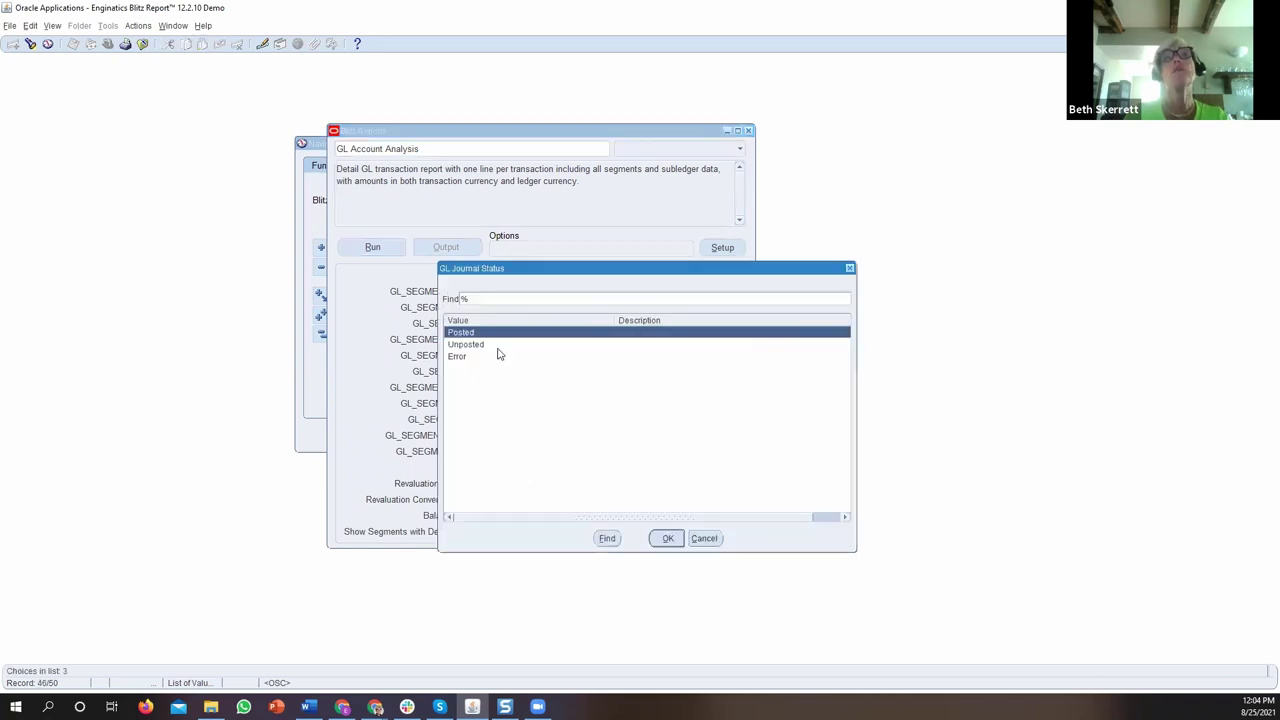
click(704, 539)
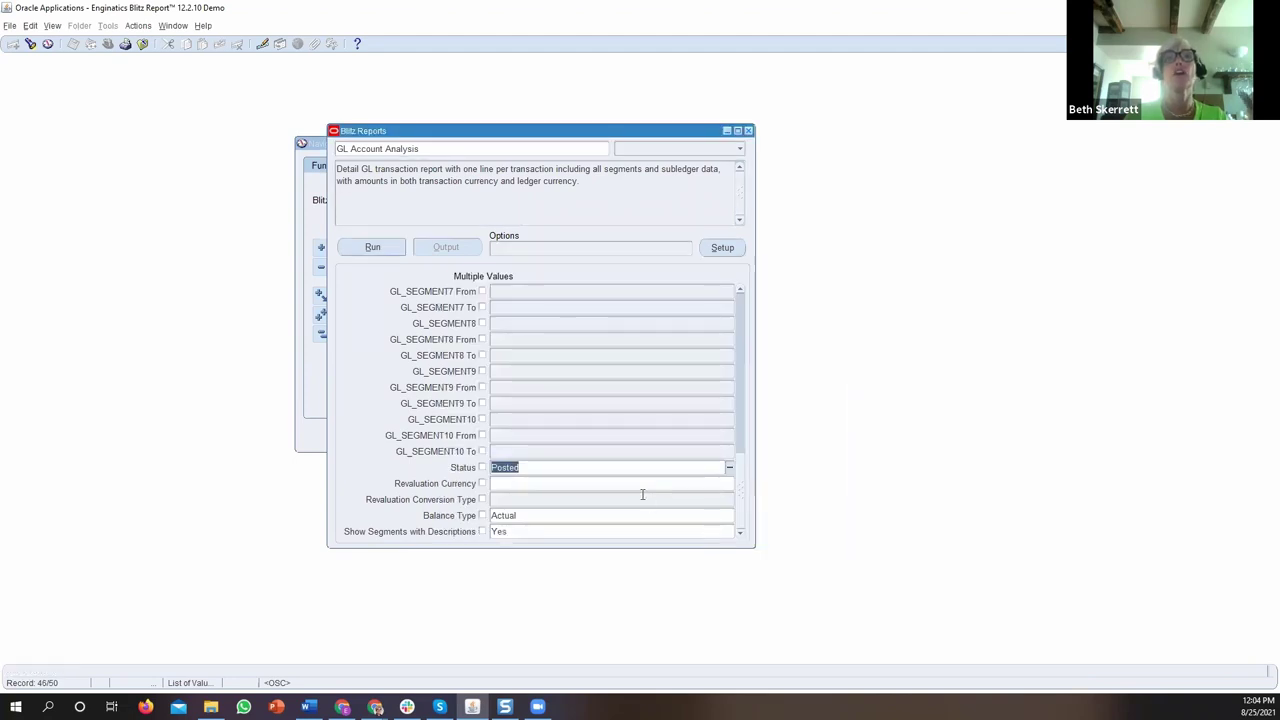
click(538, 516)
double_click(538, 516)
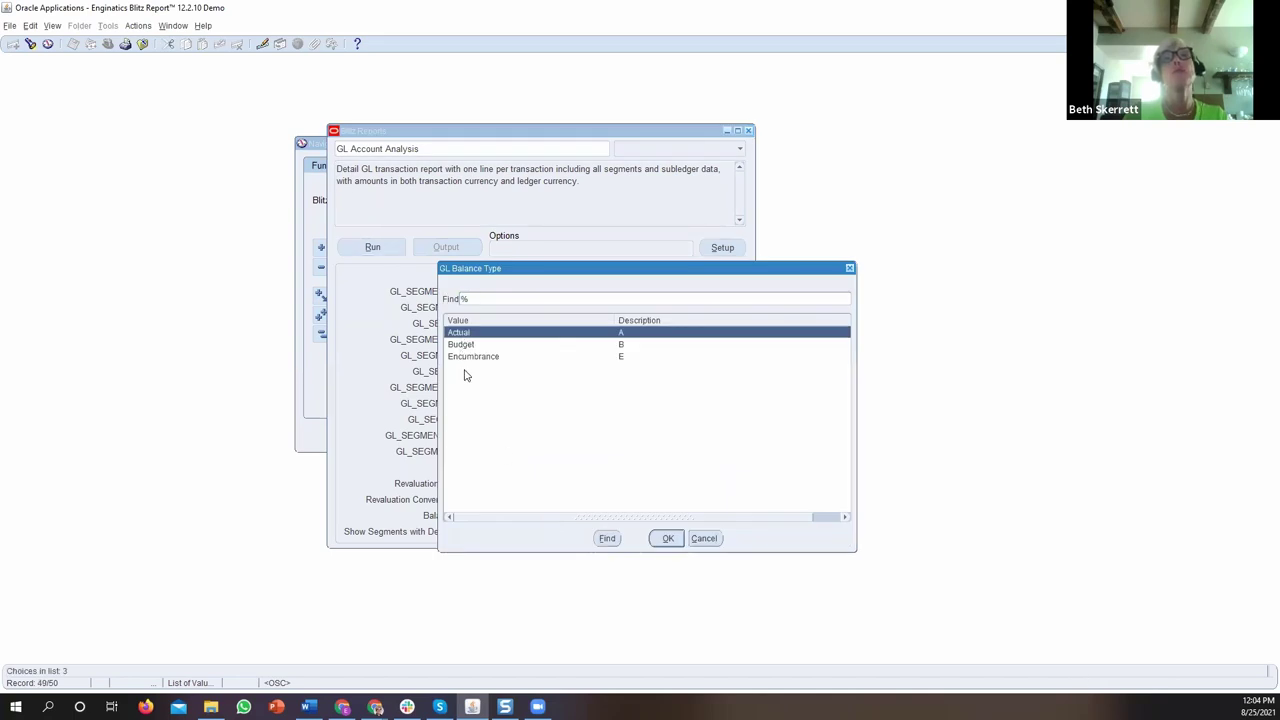
click(704, 538)
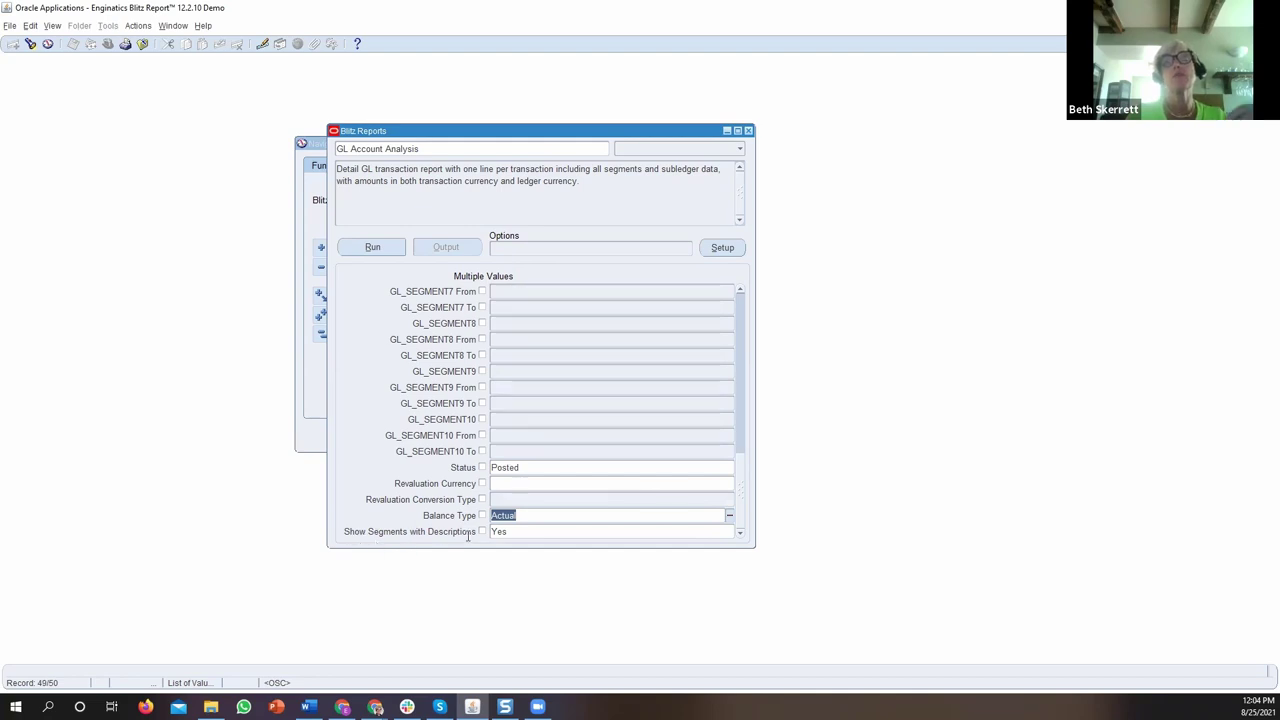
Check the Show Segments with Descriptions parameter and return to the Ledger parameter at the start of the list.
click(563, 531)
key(Tab)
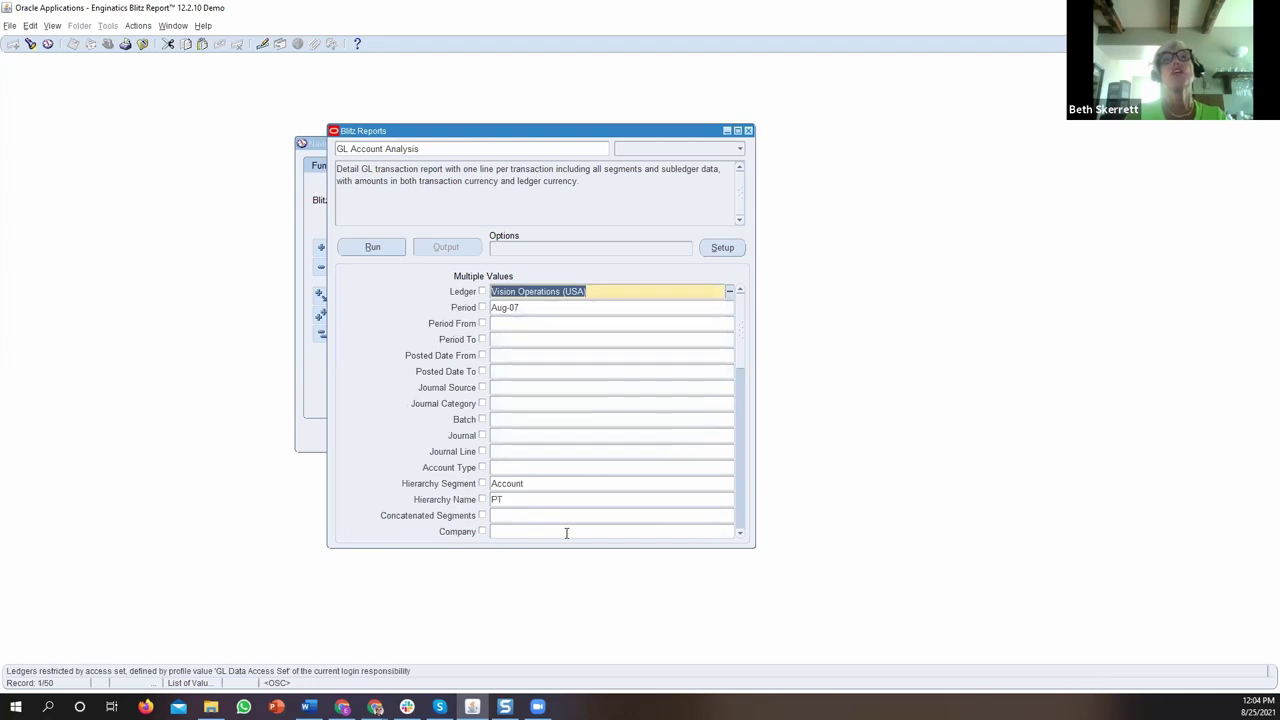
click(736, 374)
key(shift+Tab)
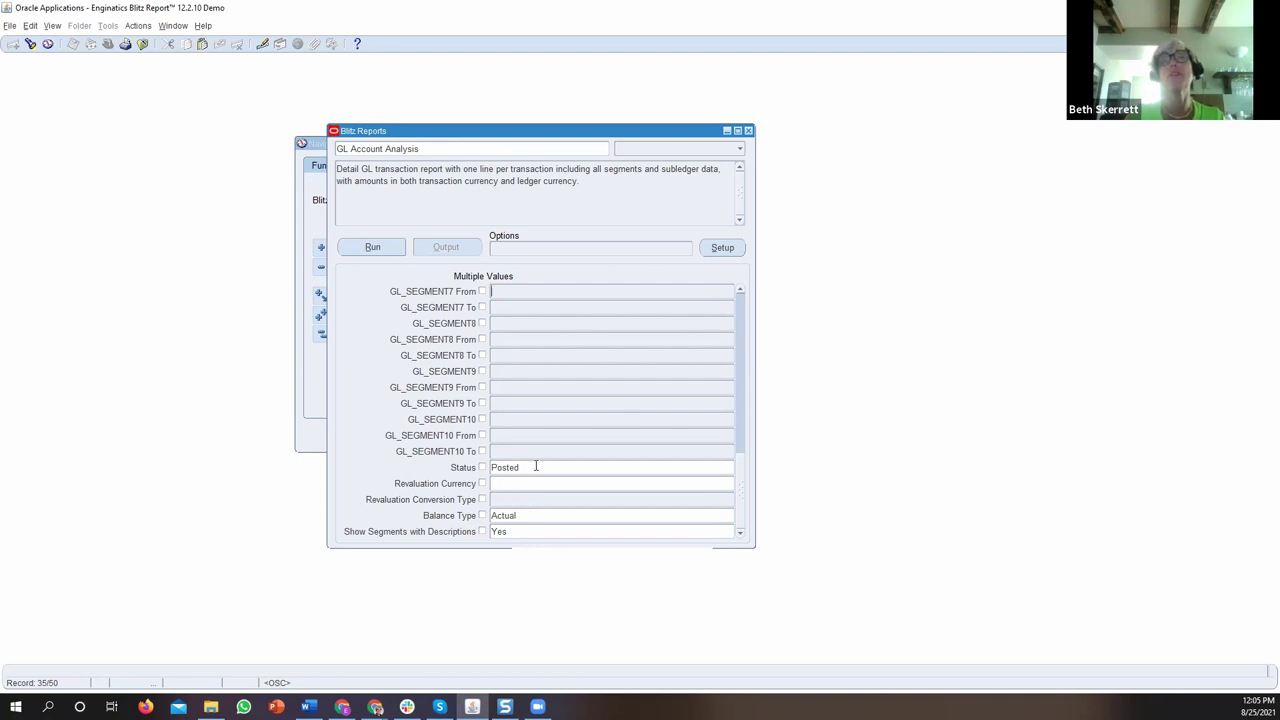
scroll(536, 462, up, 4)
scroll(538, 452, up, 7)
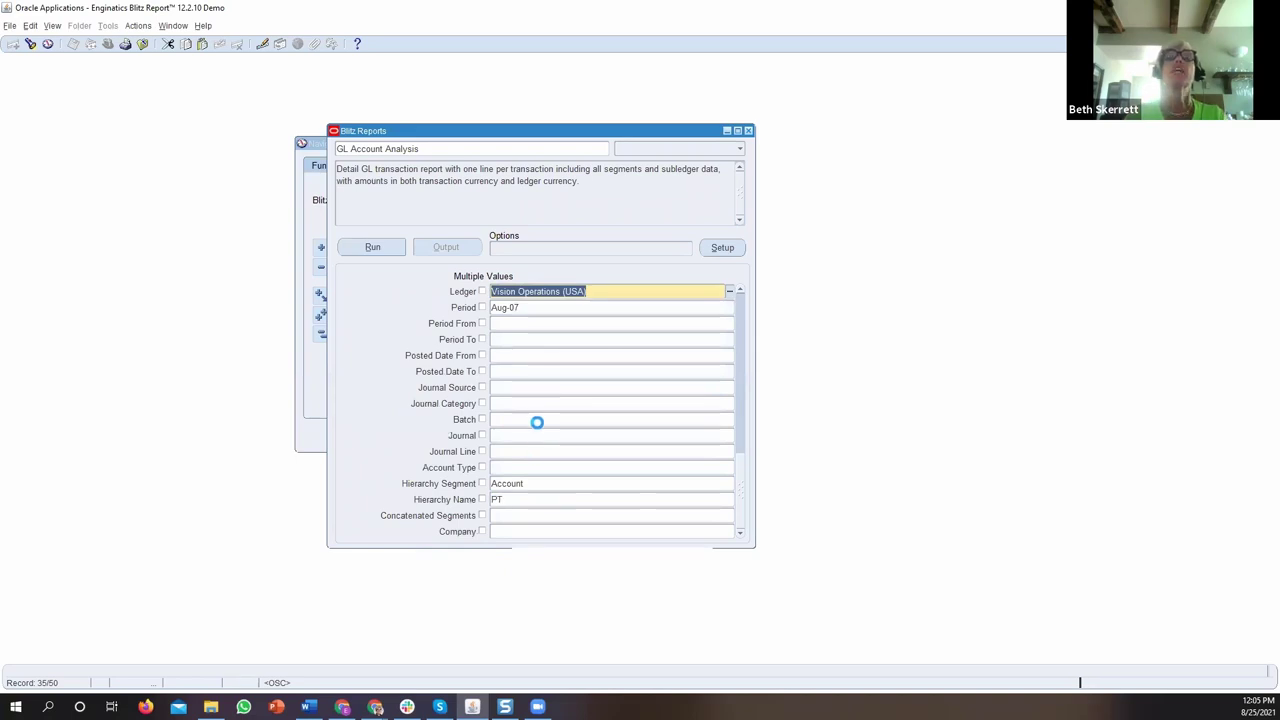
Run the GL Account Analysis report for period Aug-07 and switch to its output in Excel.
click(522, 307)
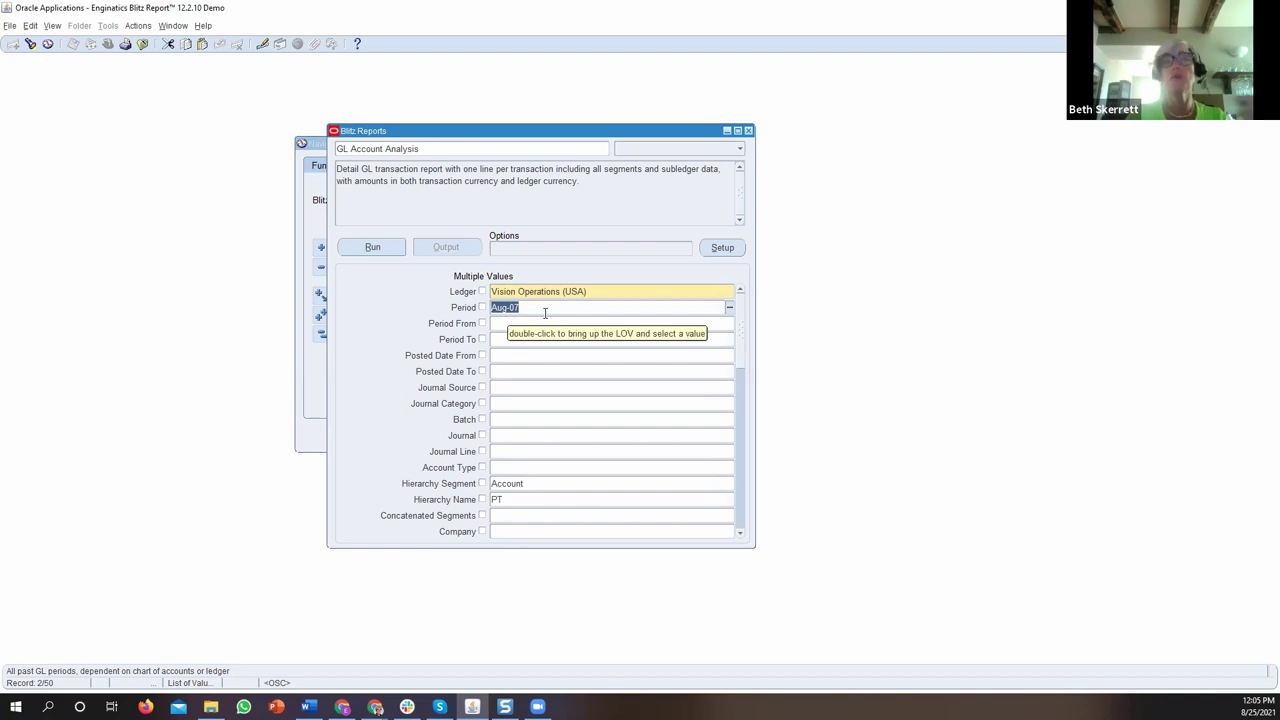
click(370, 250)
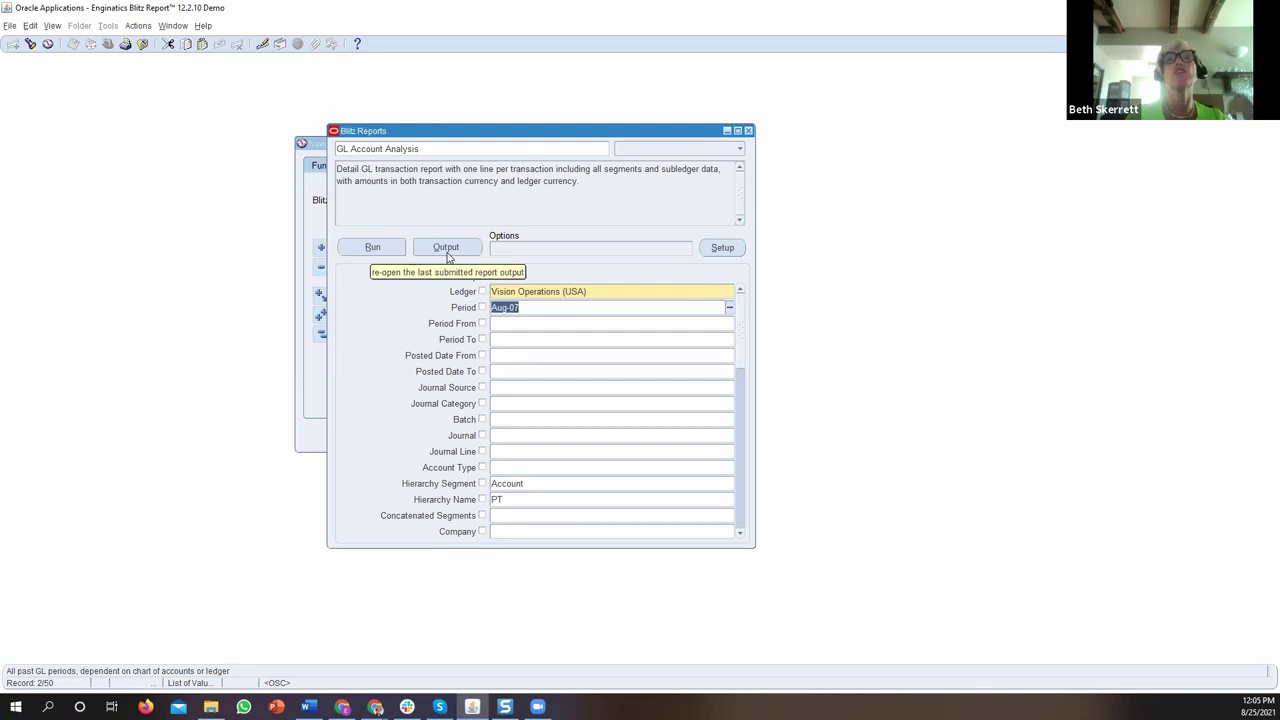
key(alt+Tab)
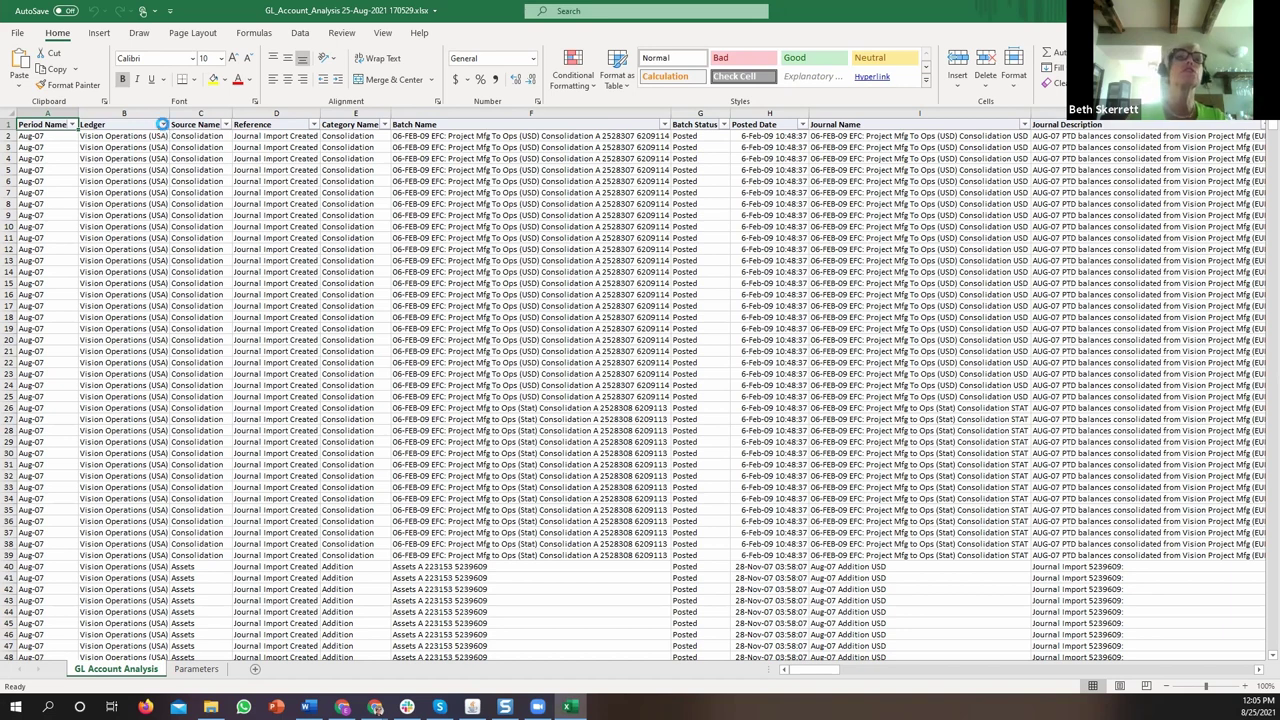
Inspect the filter options of the Ledger and Posted Date columns without applying a filter.
click(163, 125)
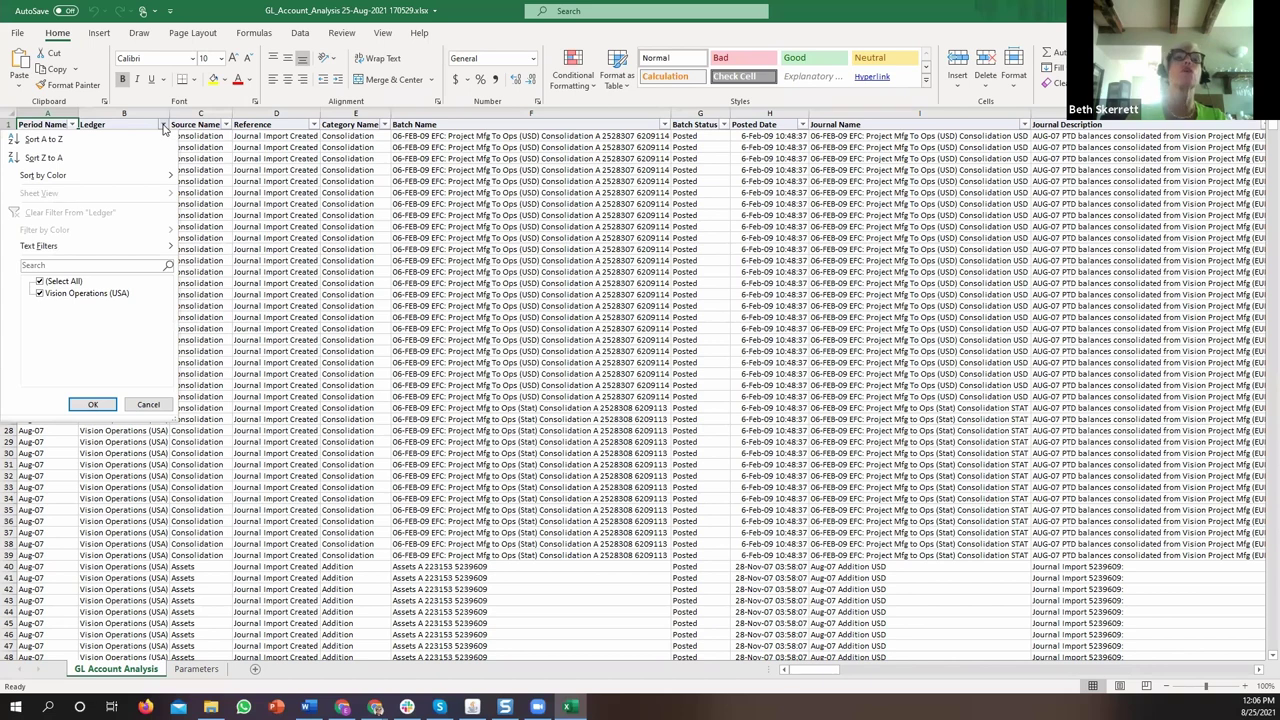
click(164, 127)
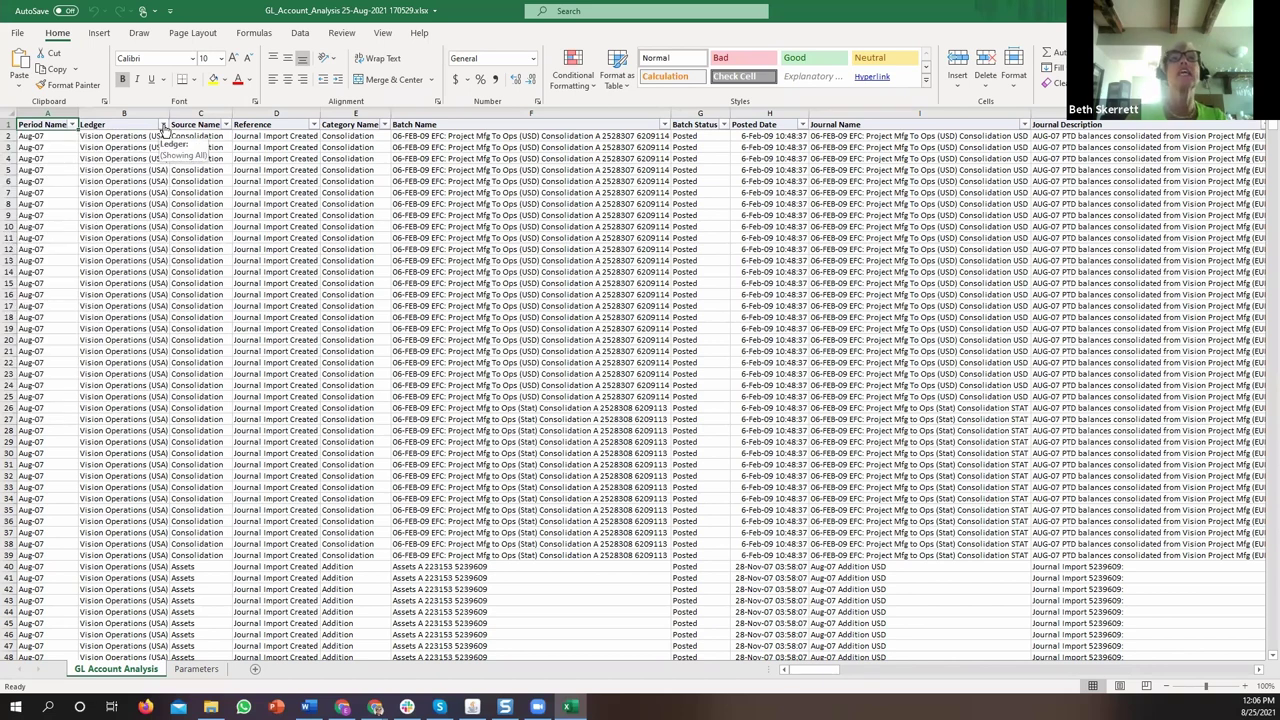
click(802, 125)
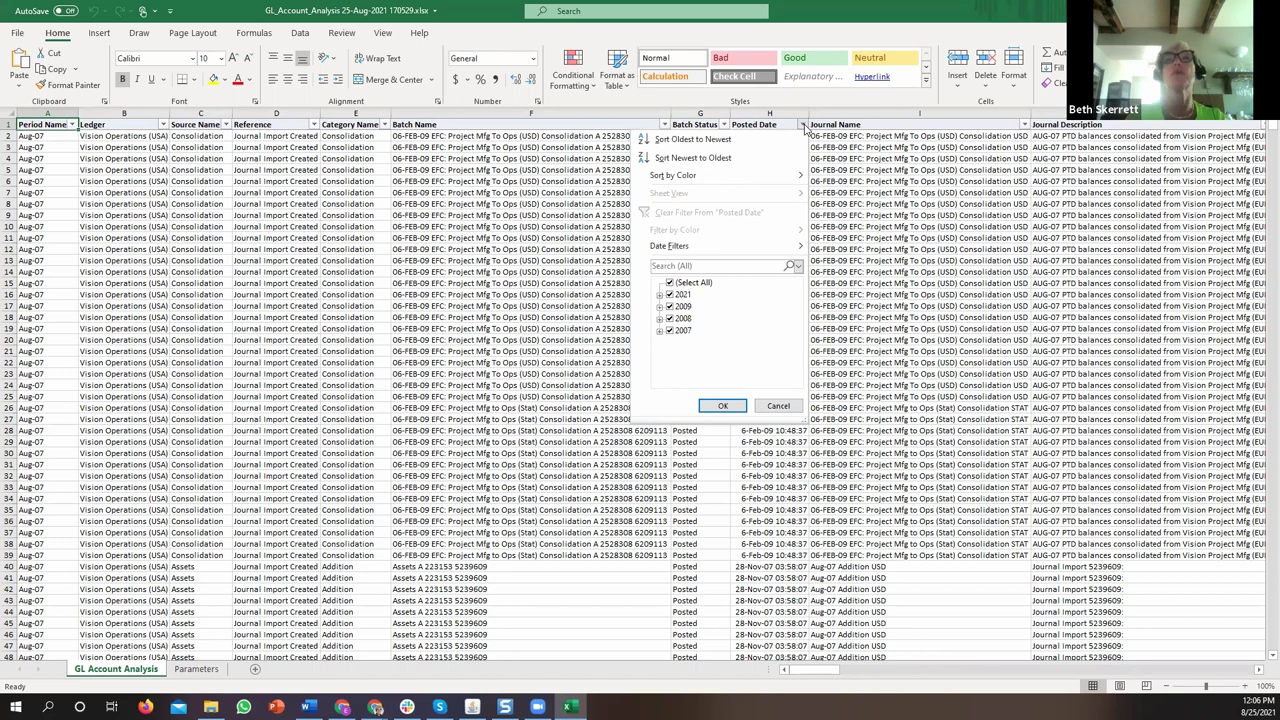
click(802, 124)
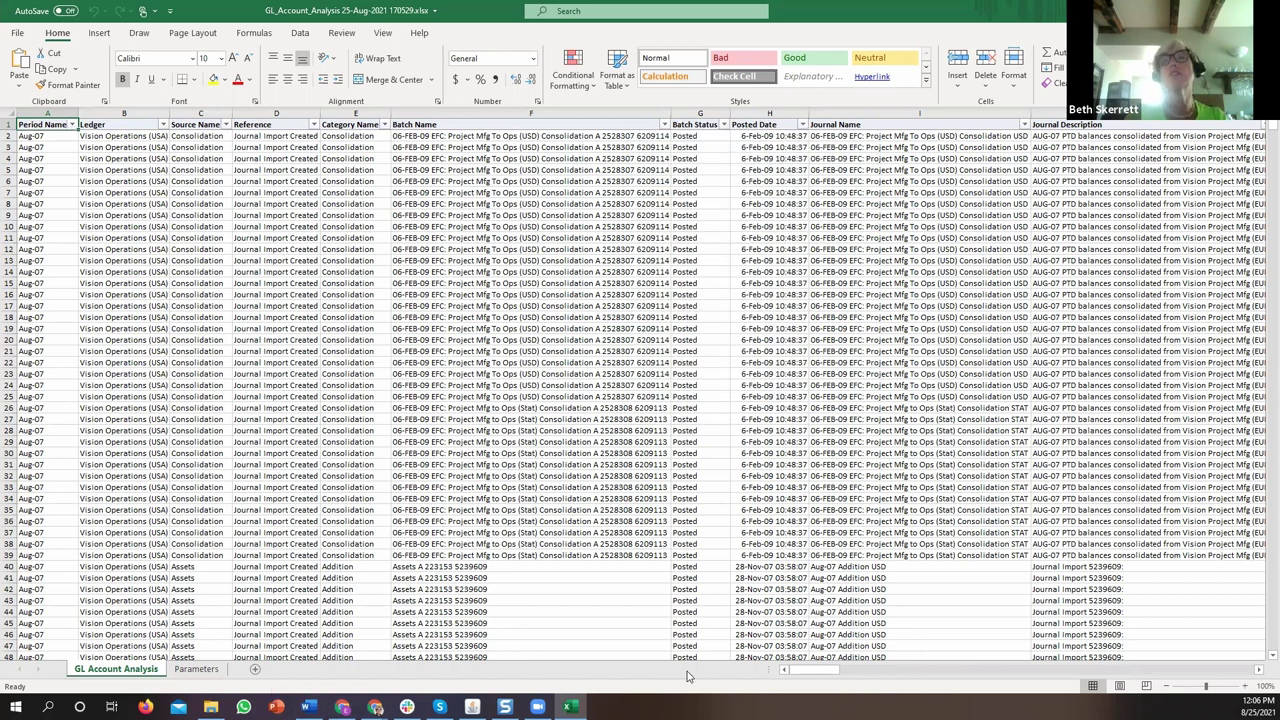
Examine the journal, line amount, account type and hierarchy columns, marking the blank Hierarchy Level1 cells in rows 26 to 39.
drag(796, 673, 820, 680)
scroll(233, 232, right, 5)
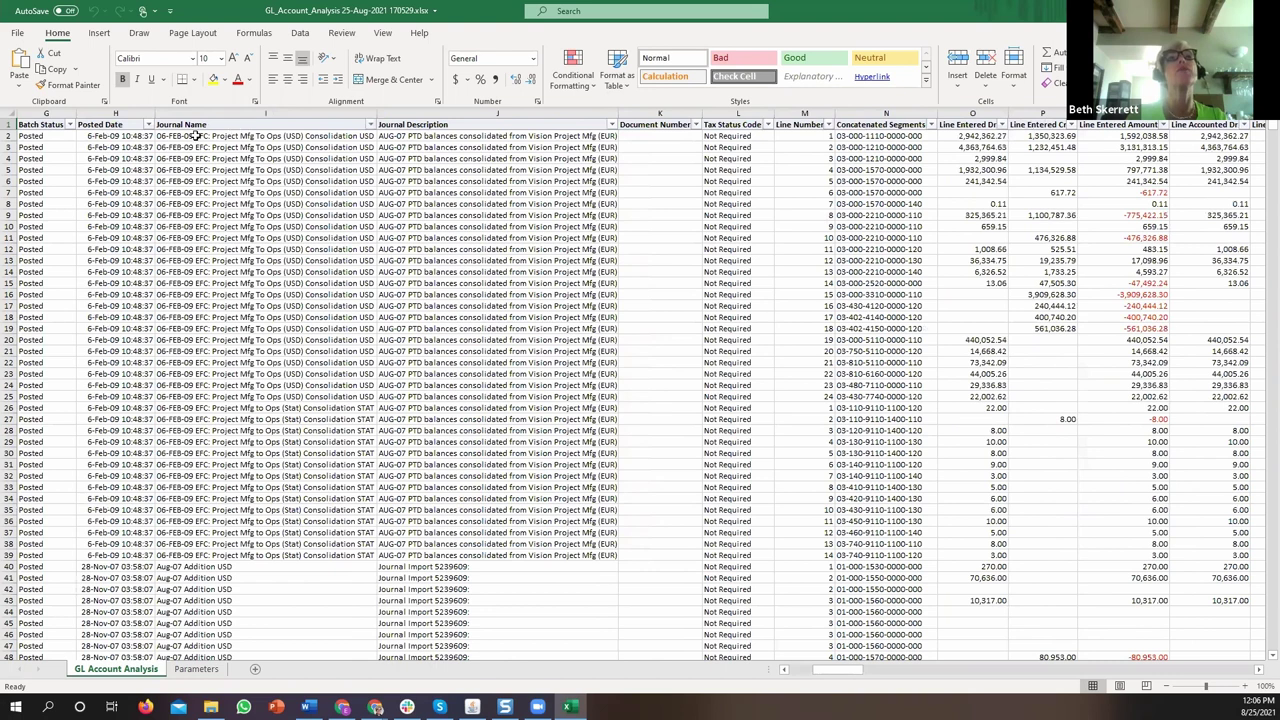
click(857, 136)
drag(822, 678, 892, 680)
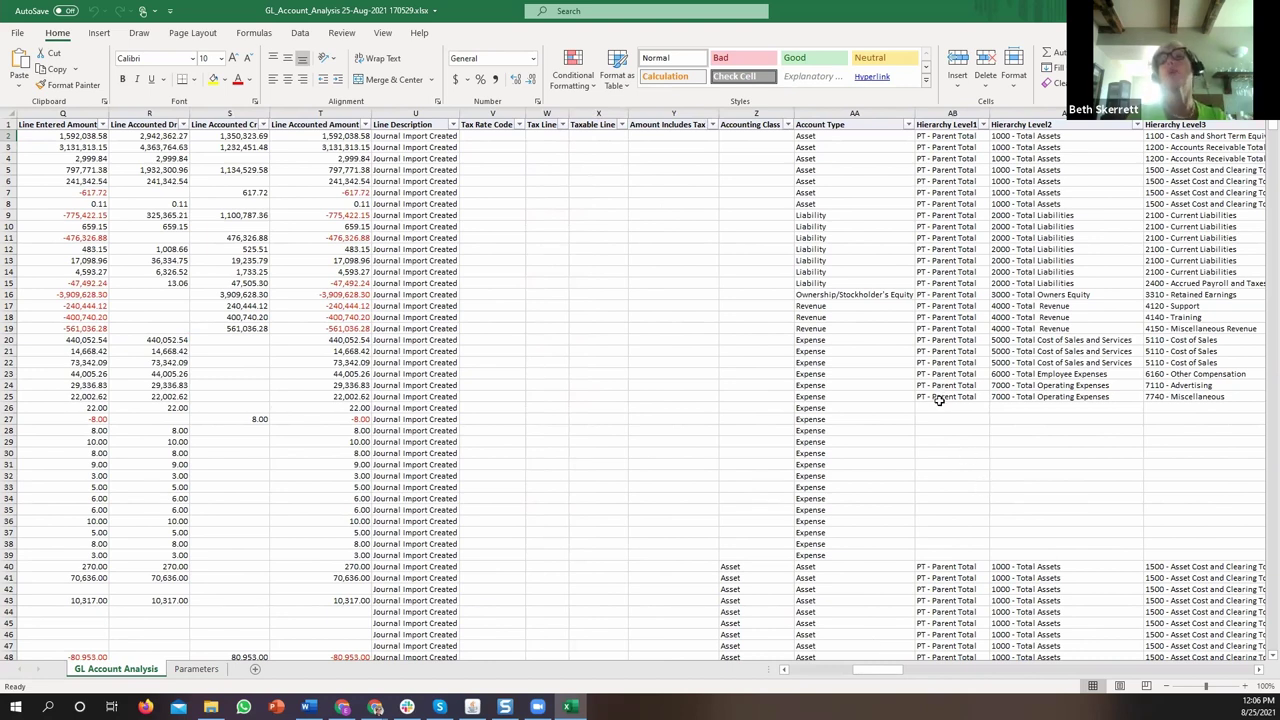
drag(939, 408, 957, 554)
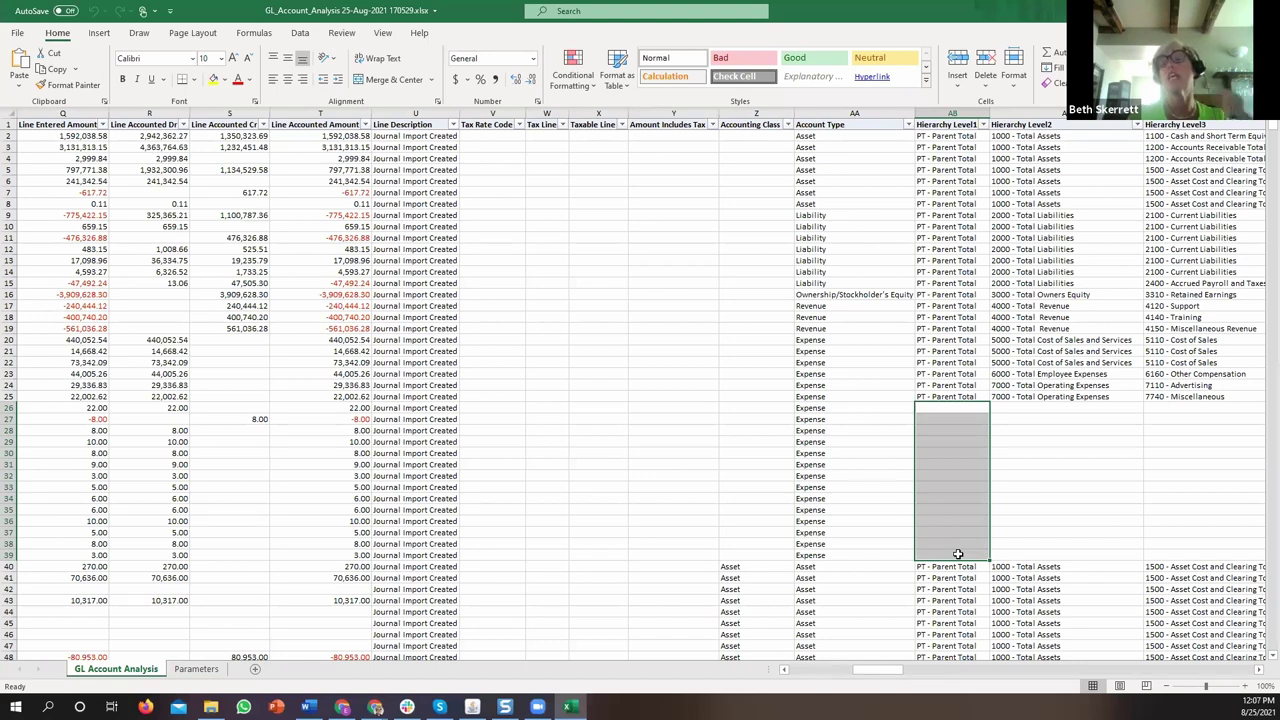
Examine the hierarchy level columns and the Company and Company desc segment columns of the report output.
drag(887, 672, 936, 684)
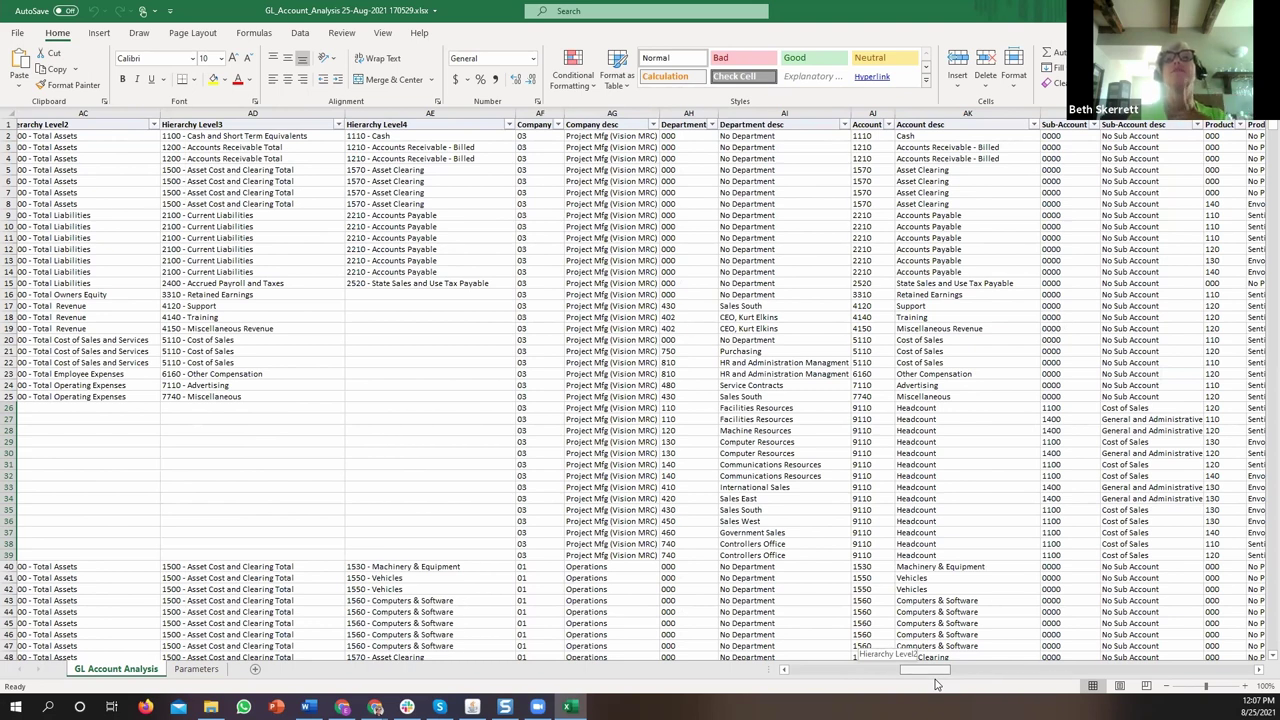
drag(936, 684, 930, 684)
click(548, 157)
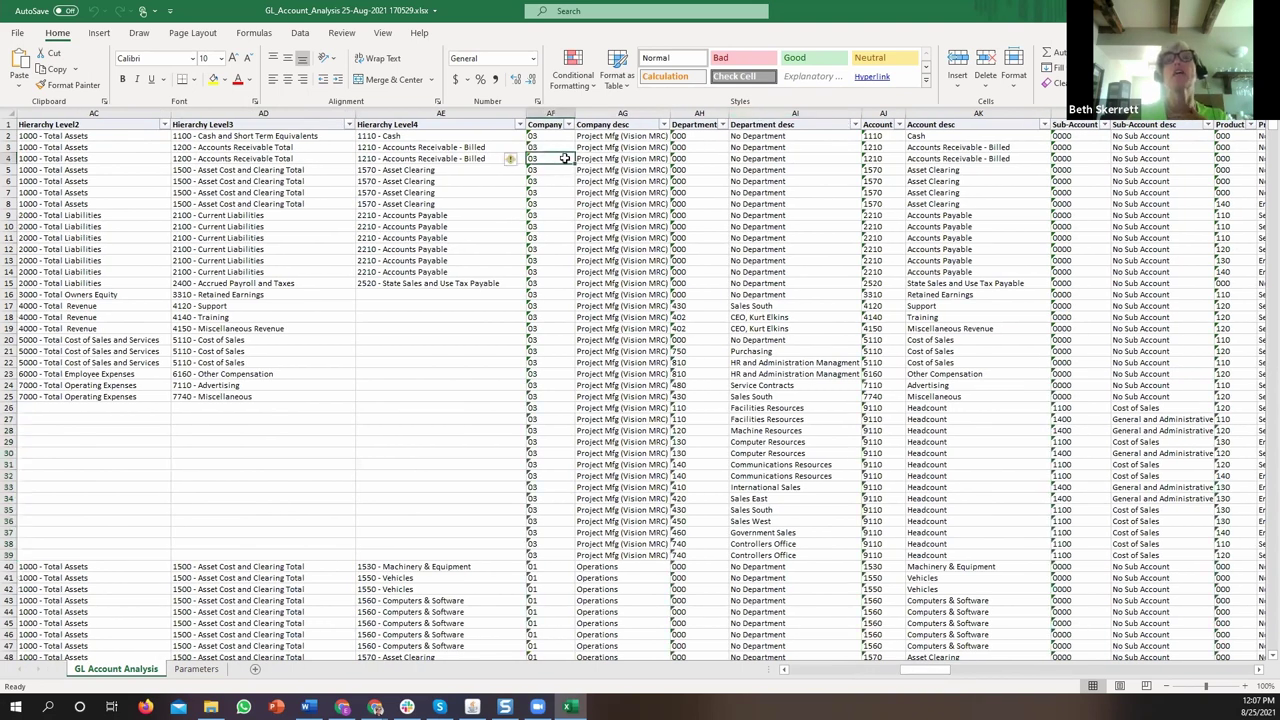
click(600, 170)
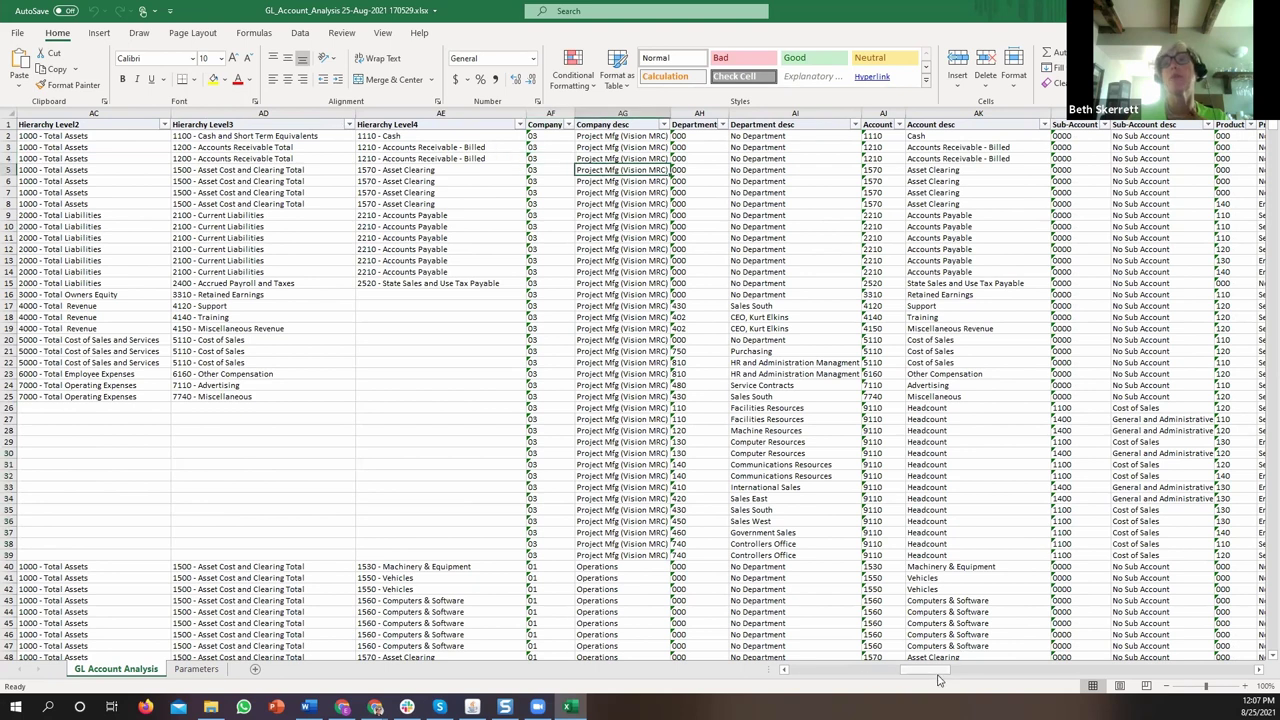
Review the remaining output columns, from the segment and amount columns through the invoice fields to the combined segment-with-description columns.
drag(936, 672, 968, 684)
scroll(567, 256, right, 2)
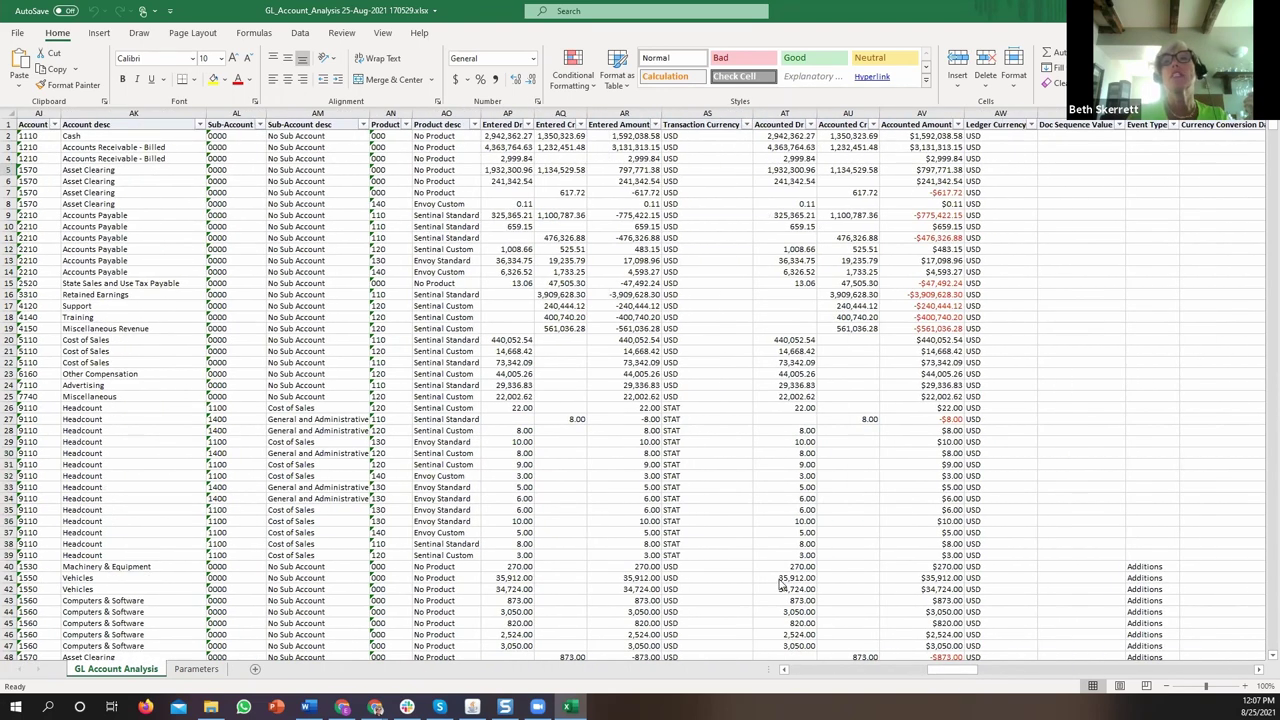
drag(938, 678, 1001, 675)
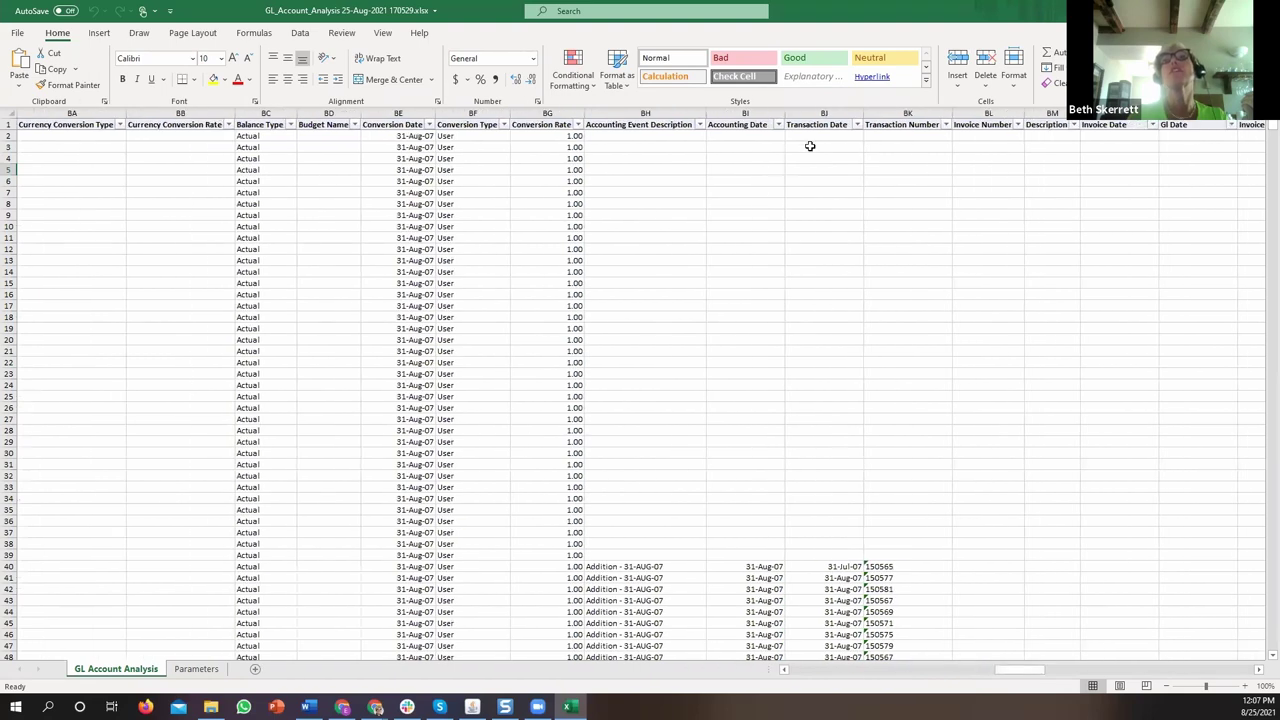
drag(1023, 675, 1053, 675)
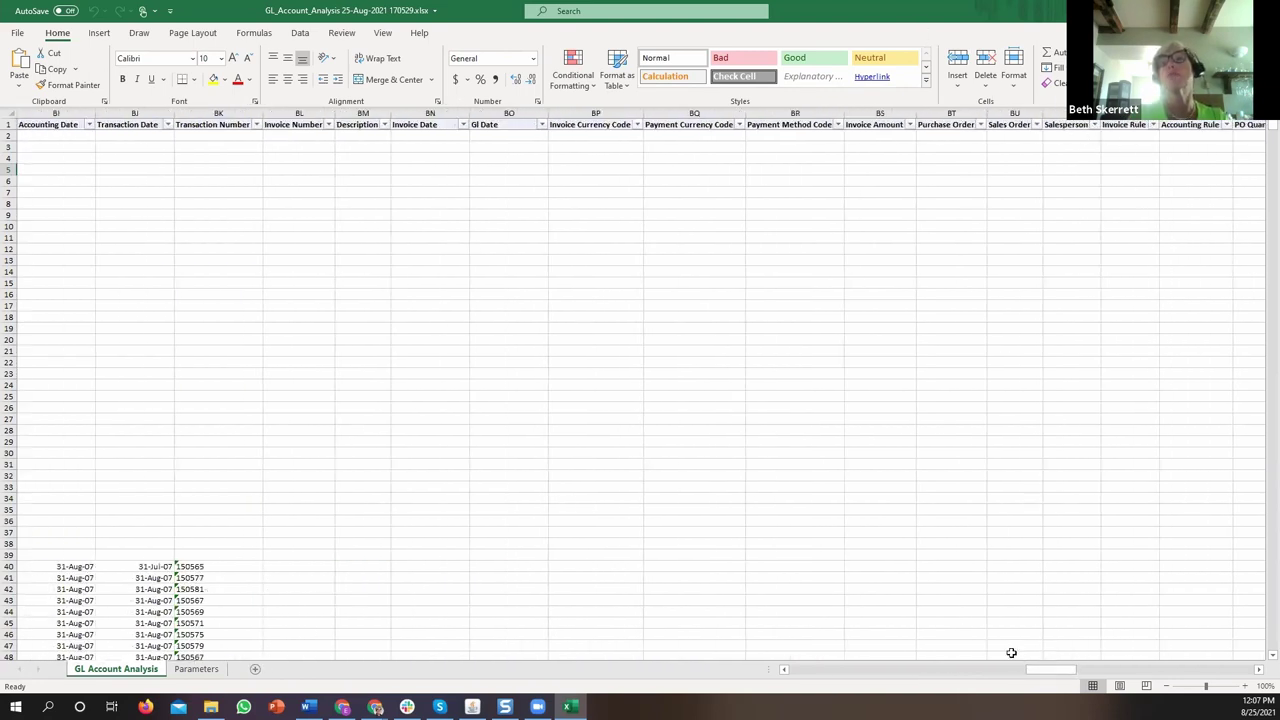
drag(1041, 671, 1218, 668)
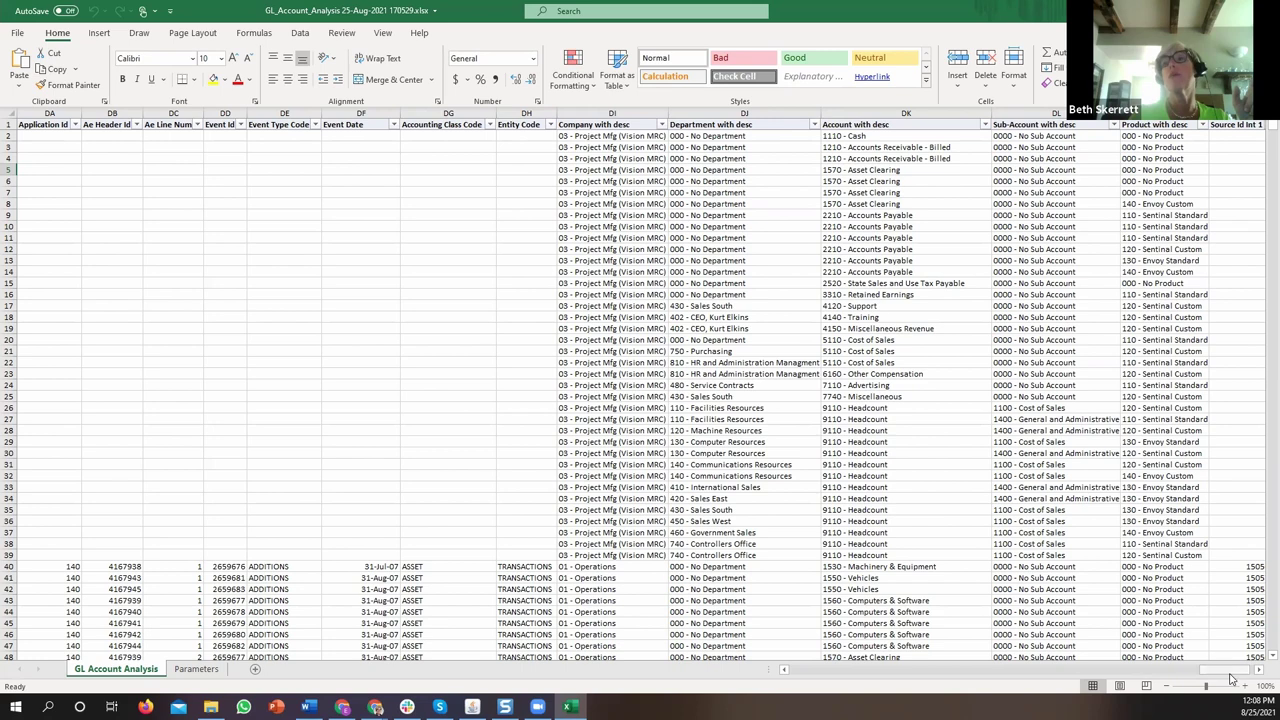
Go back to the first output columns and check the report's run details and parameter values on the Parameters sheet.
drag(1230, 678, 305, 672)
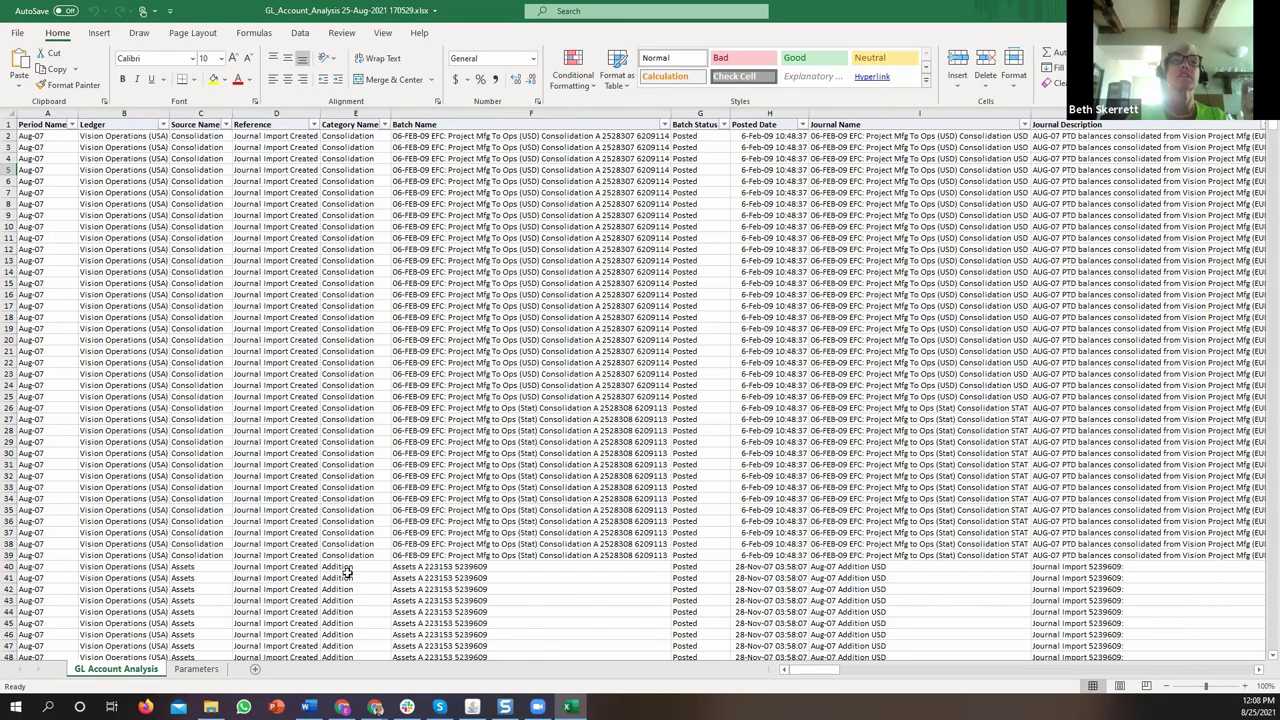
click(197, 669)
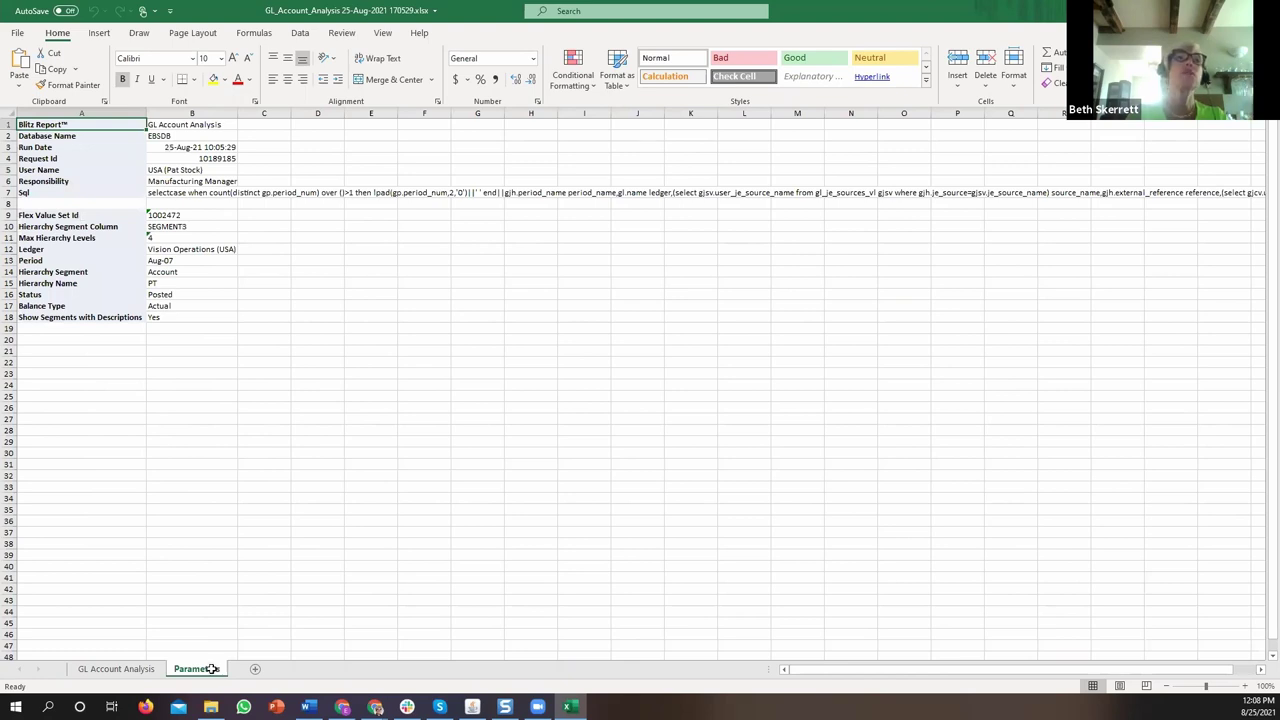
click(222, 129)
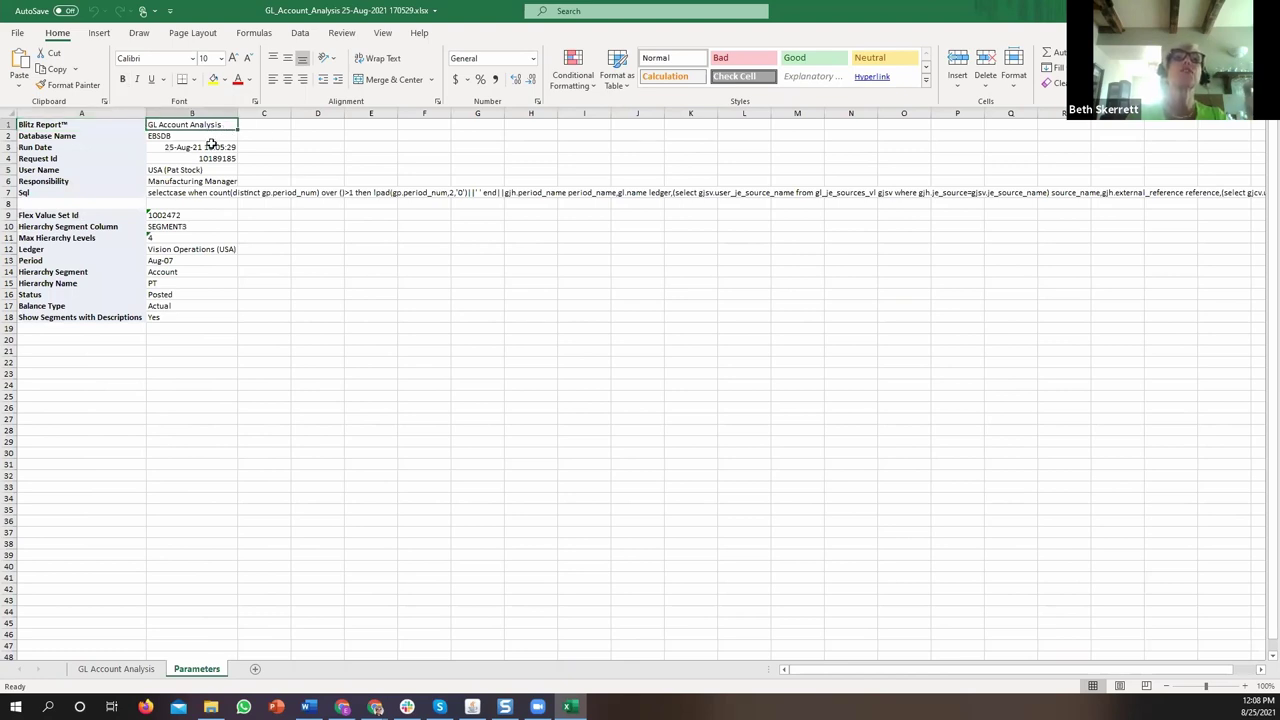
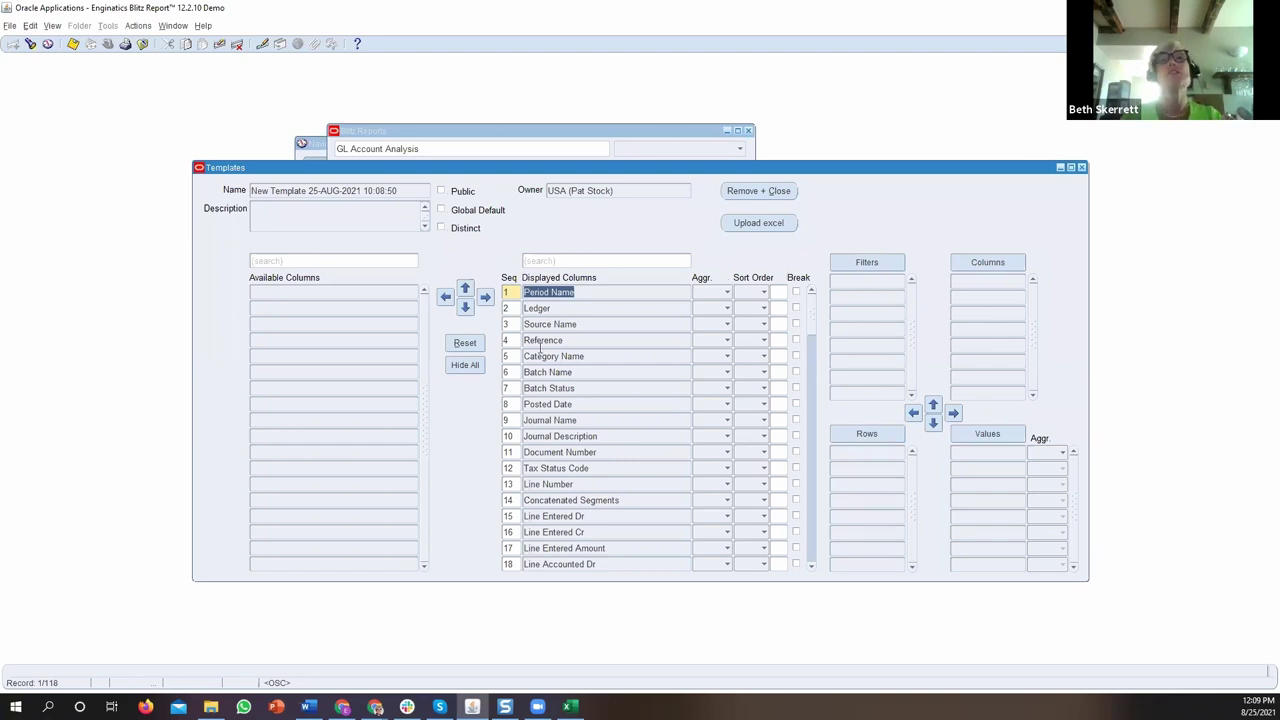
Look through the list of displayed columns in the new template and return to Period Name.
scroll(605, 320, down, 5)
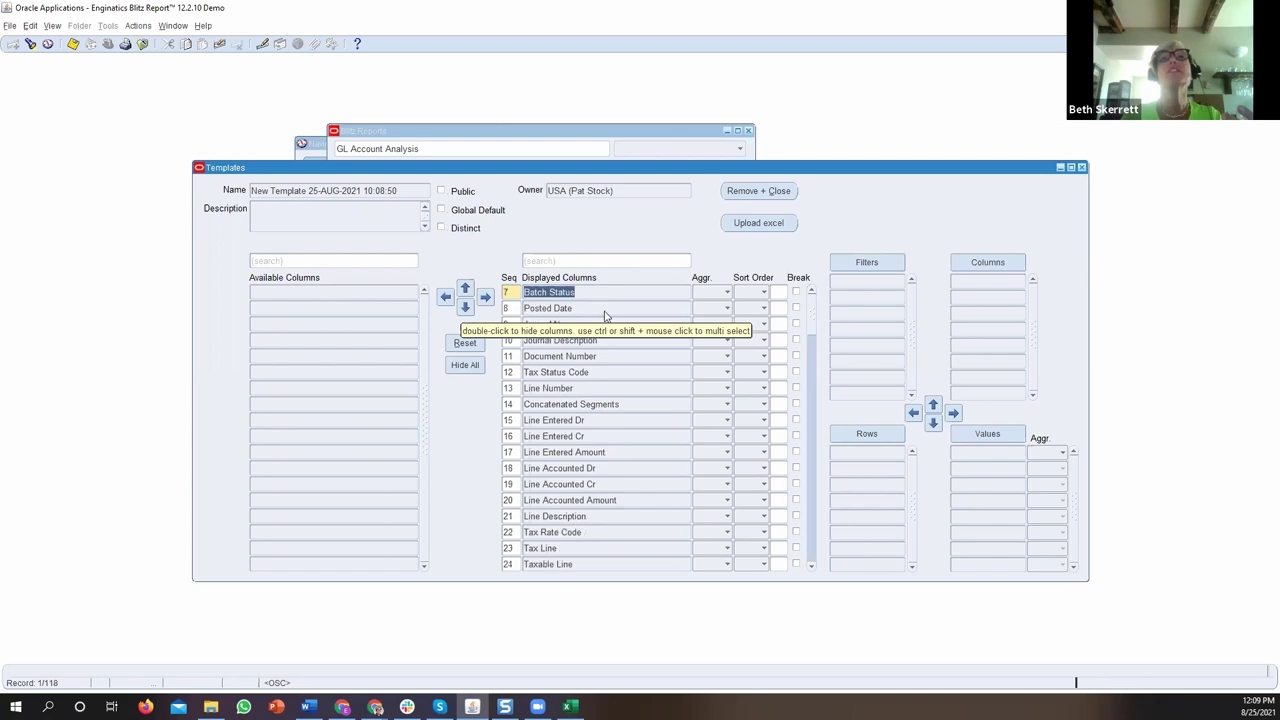
scroll(605, 332, down, 9)
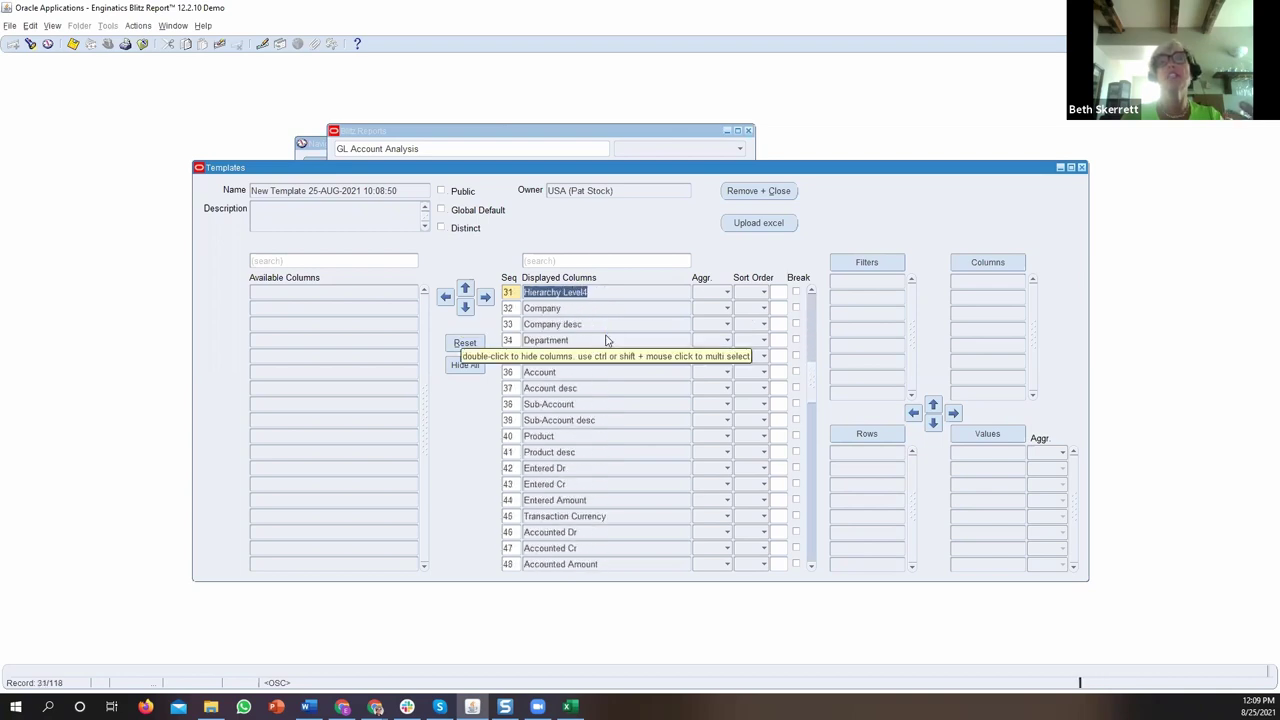
scroll(605, 334, down, 3)
scroll(605, 340, down, 1)
scroll(605, 340, up, 5)
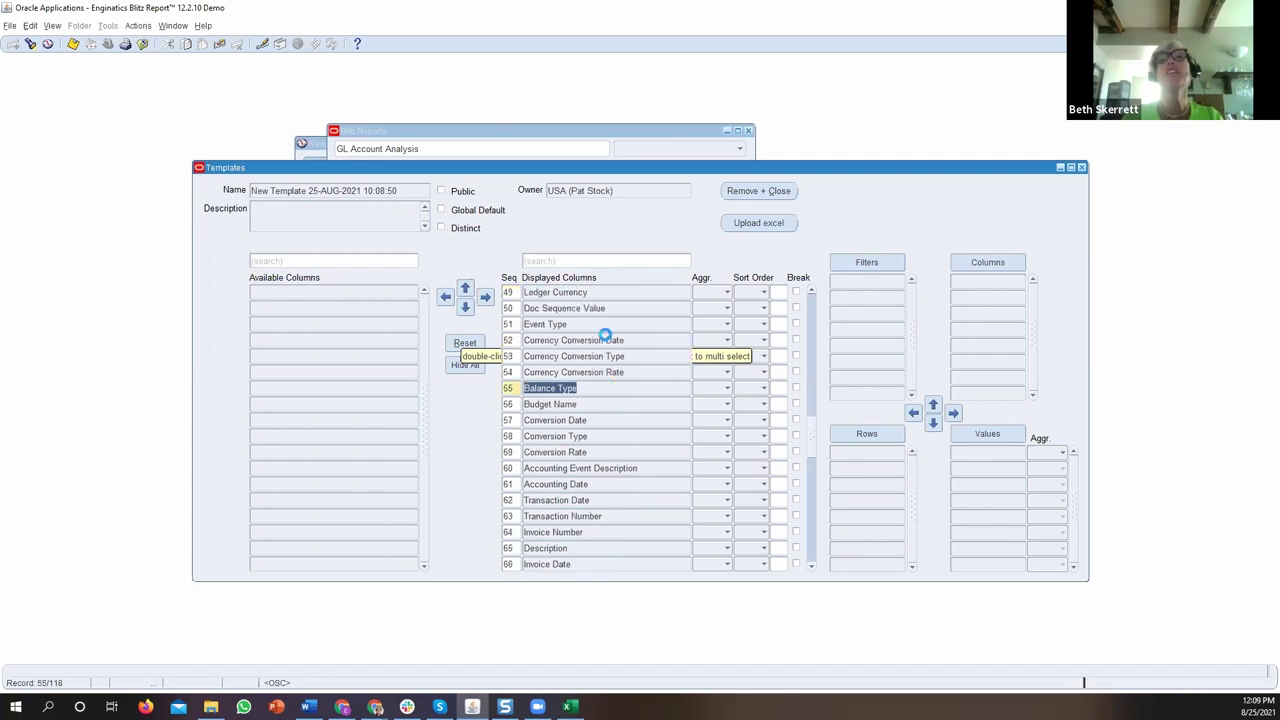
scroll(605, 334, up, 12)
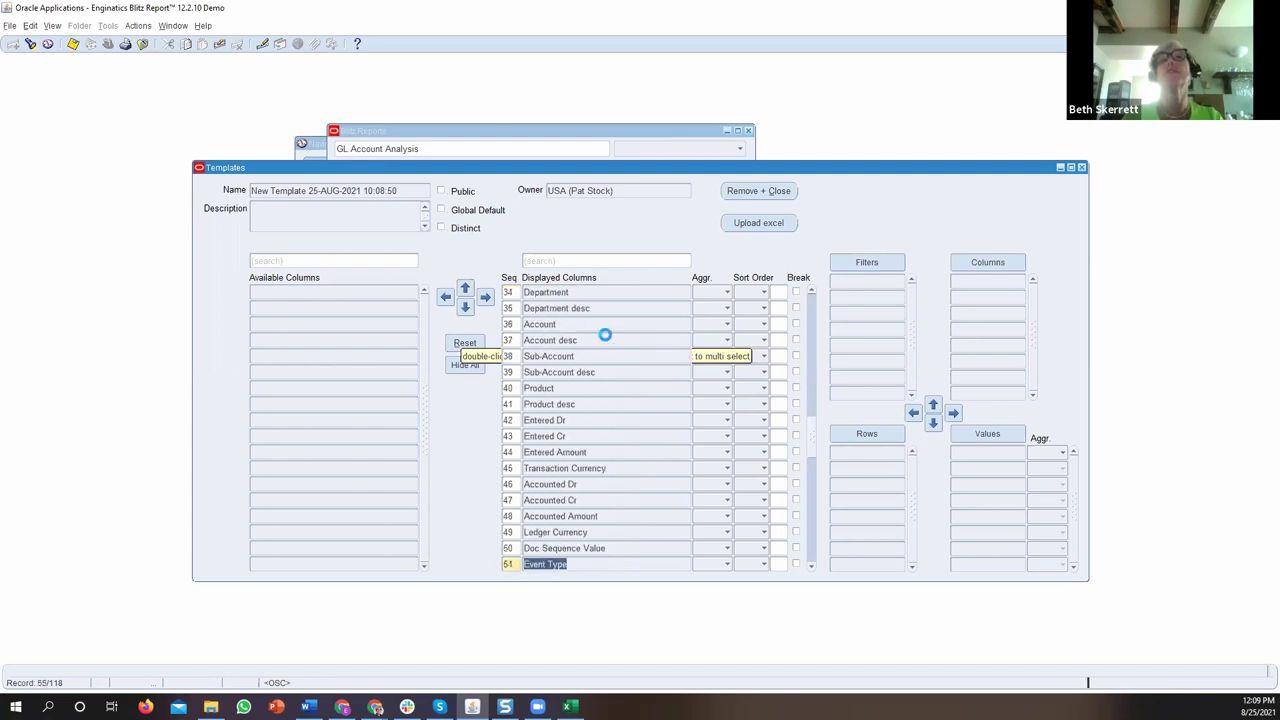
scroll(605, 335, up, 1)
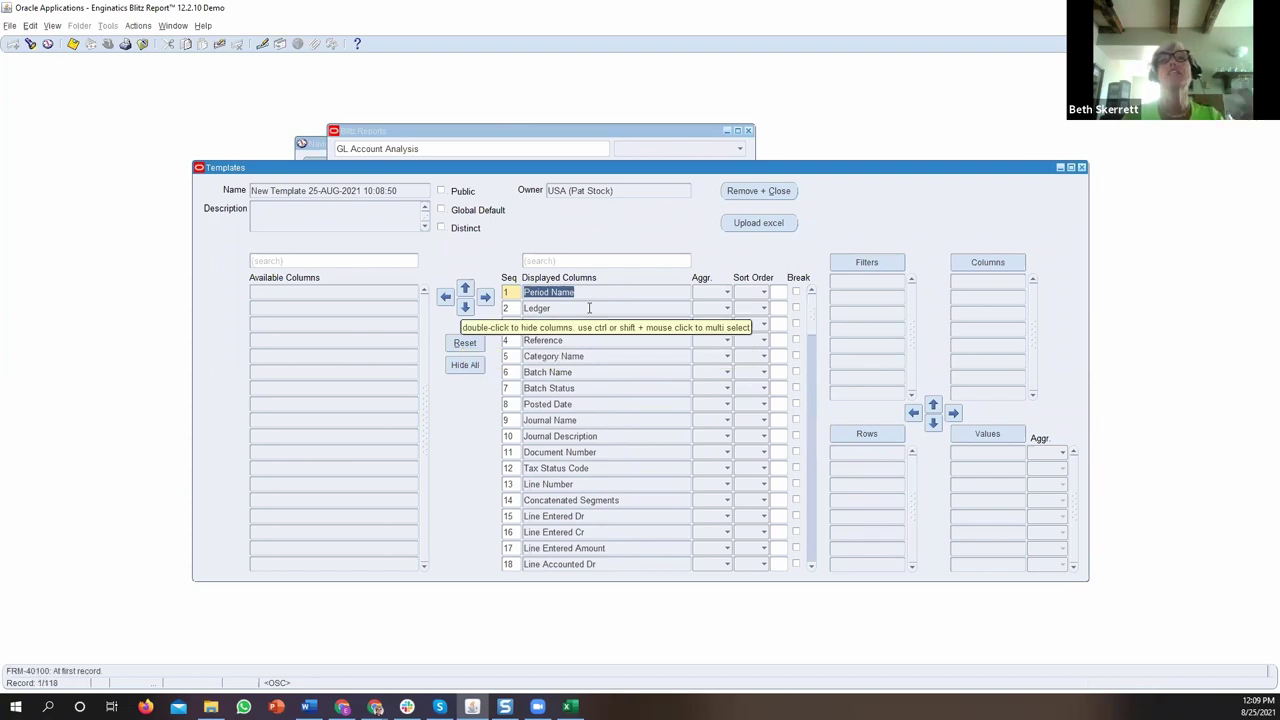
Hide the Ledger column and the consecutive columns from Source Name to Batch Name in the template.
click(587, 309)
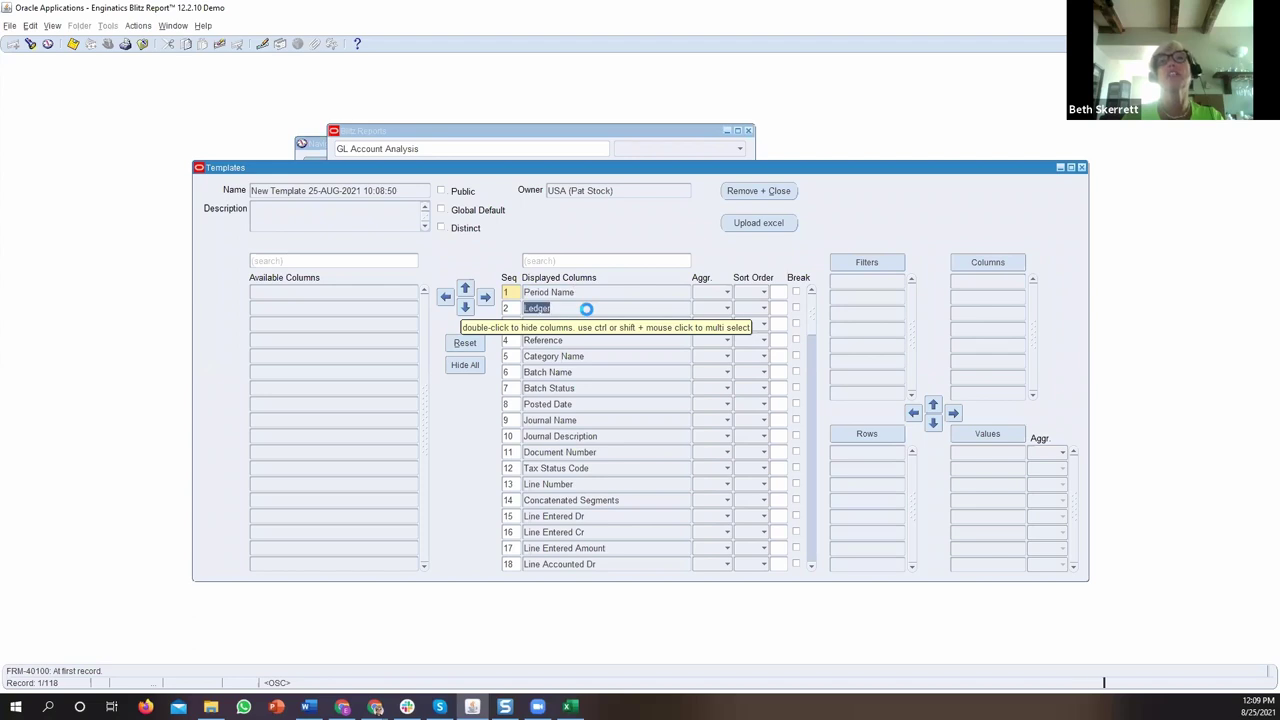
double_click(587, 309)
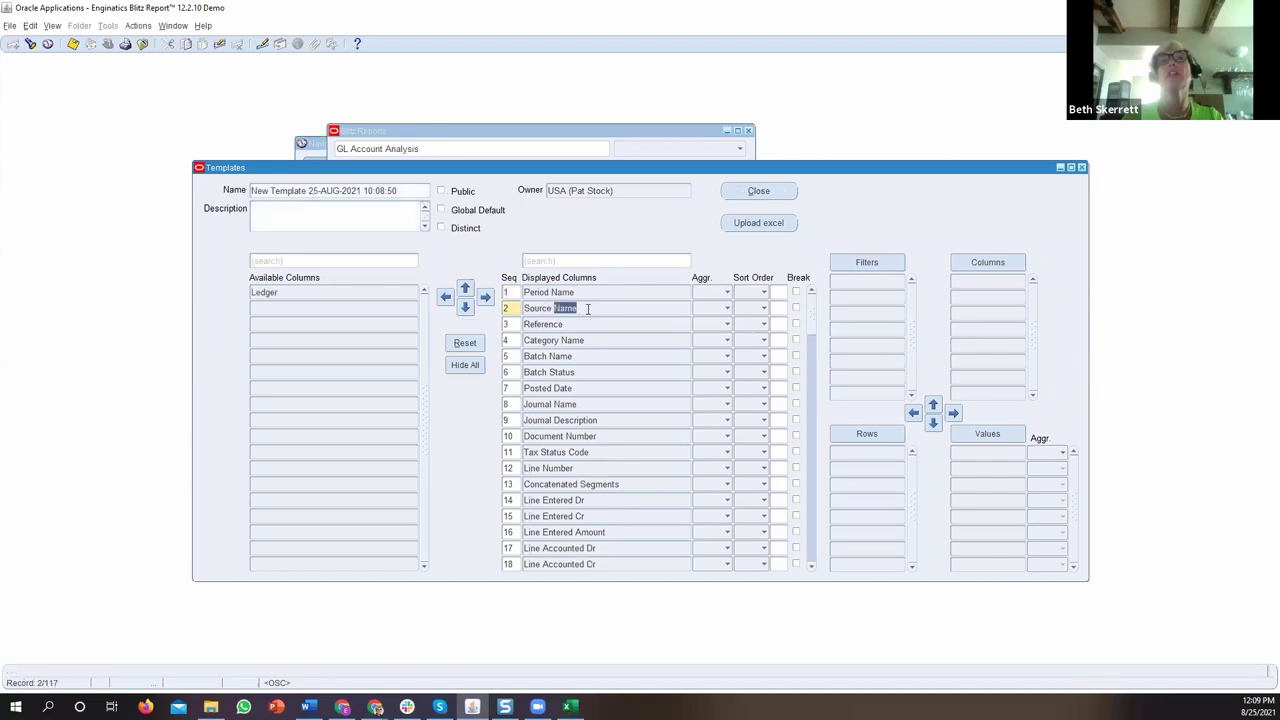
shift+click(570, 356)
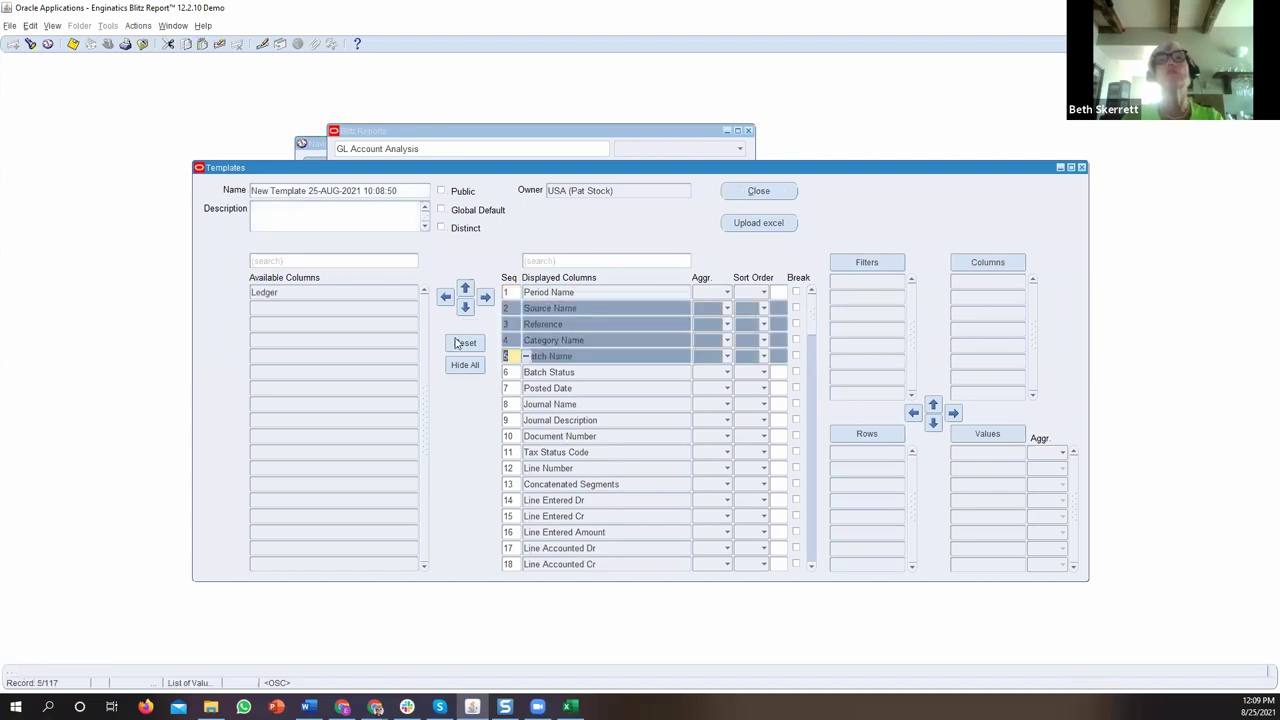
click(446, 297)
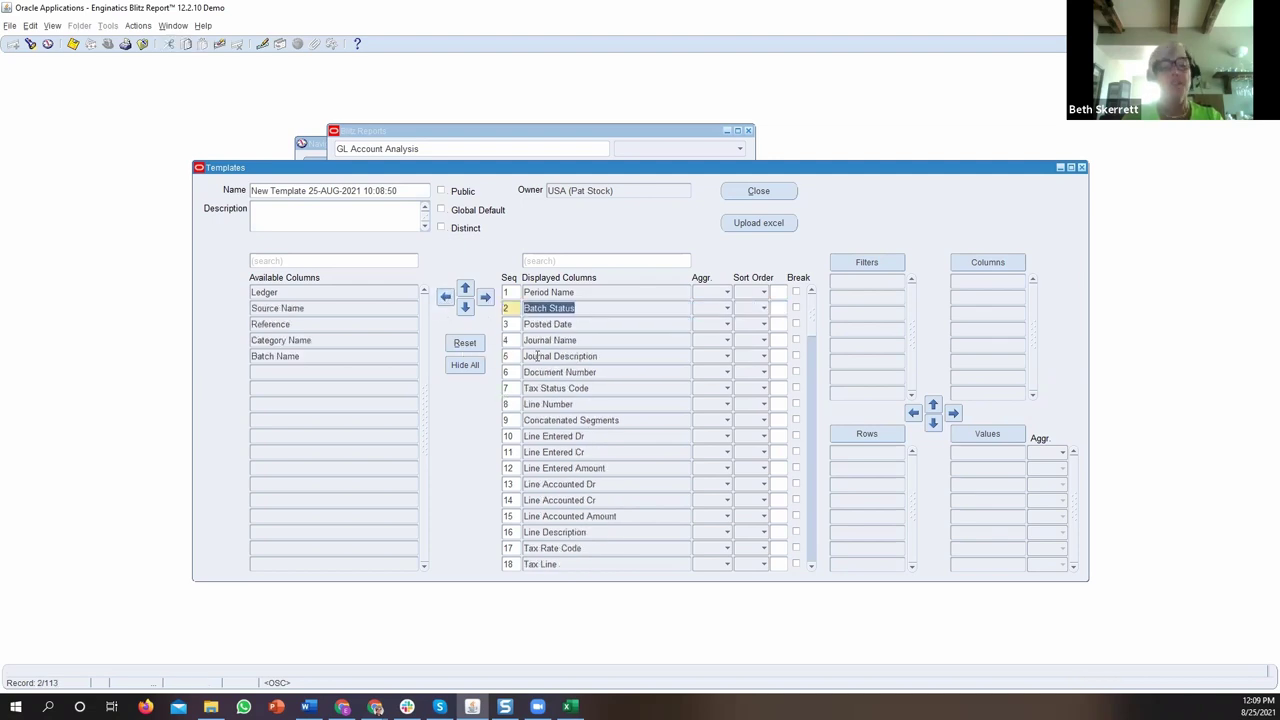
Hide the Journal Description, Line Number and Line Accounted Cr columns together.
click(537, 356)
ctrl+click(545, 404)
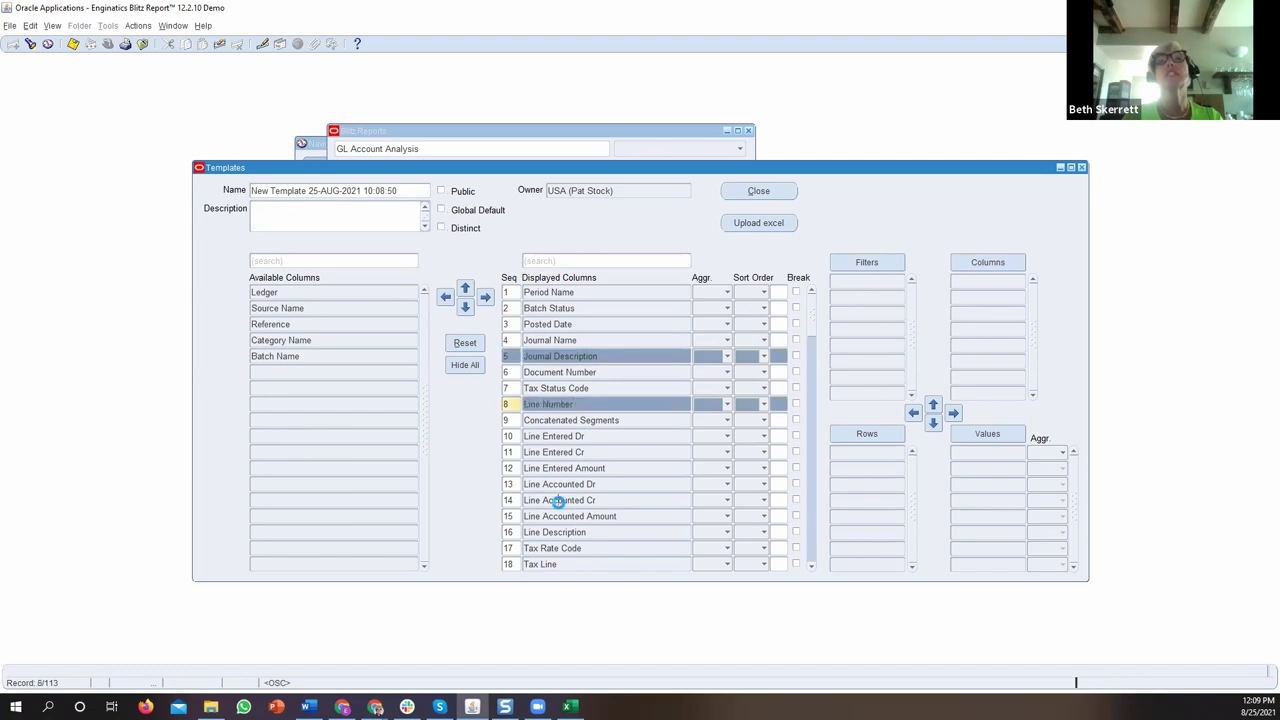
ctrl+click(558, 500)
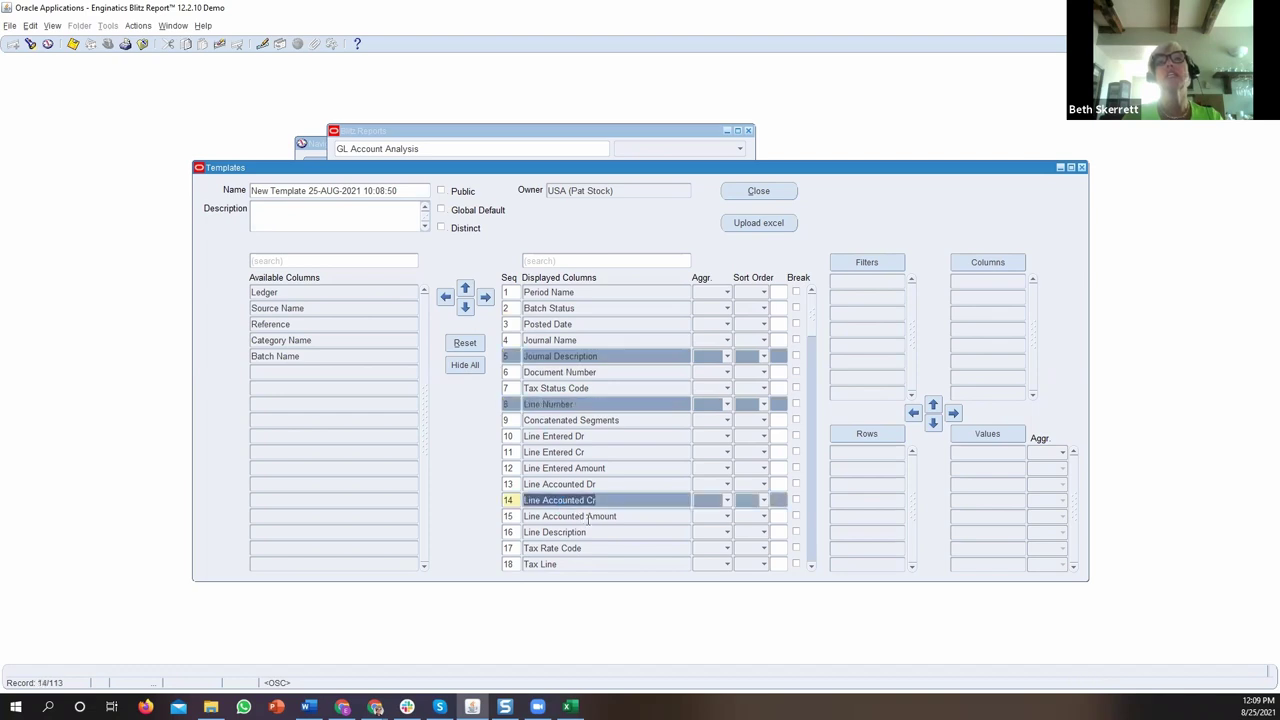
click(445, 299)
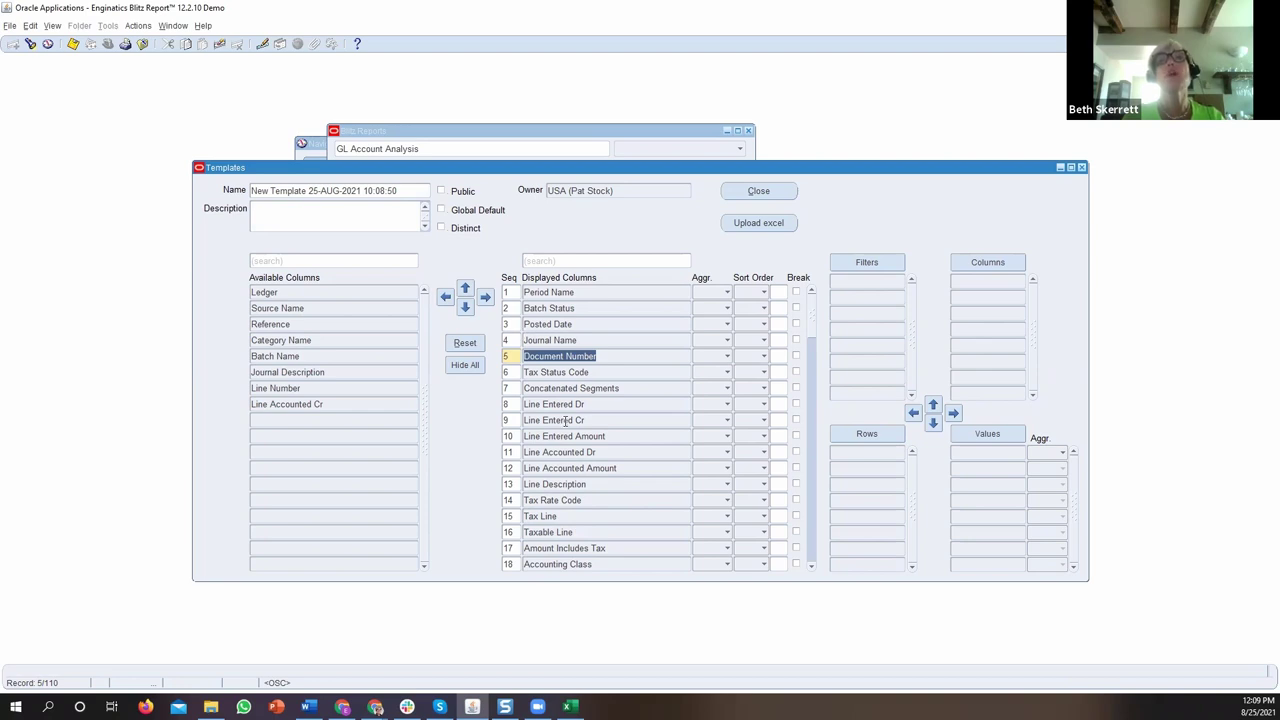
Hide all of the template's columns and add only Period Name back to the displayed columns.
click(465, 366)
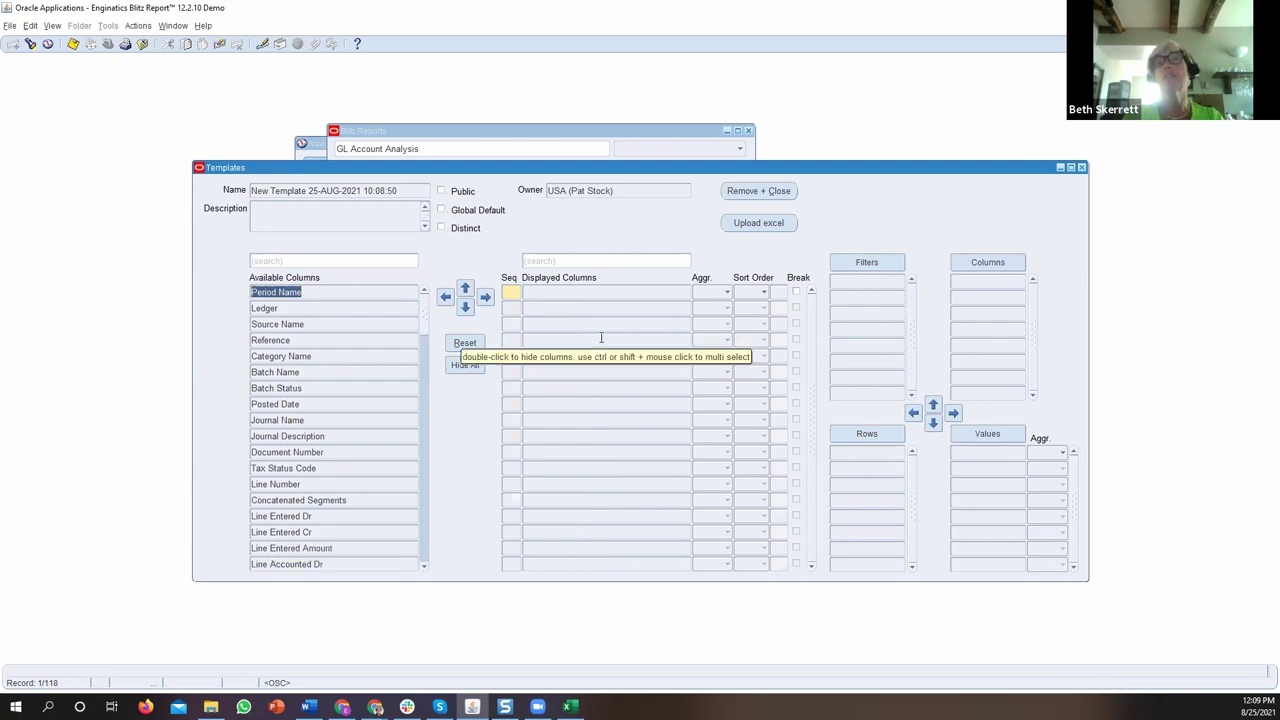
click(338, 293)
double_click(338, 293)
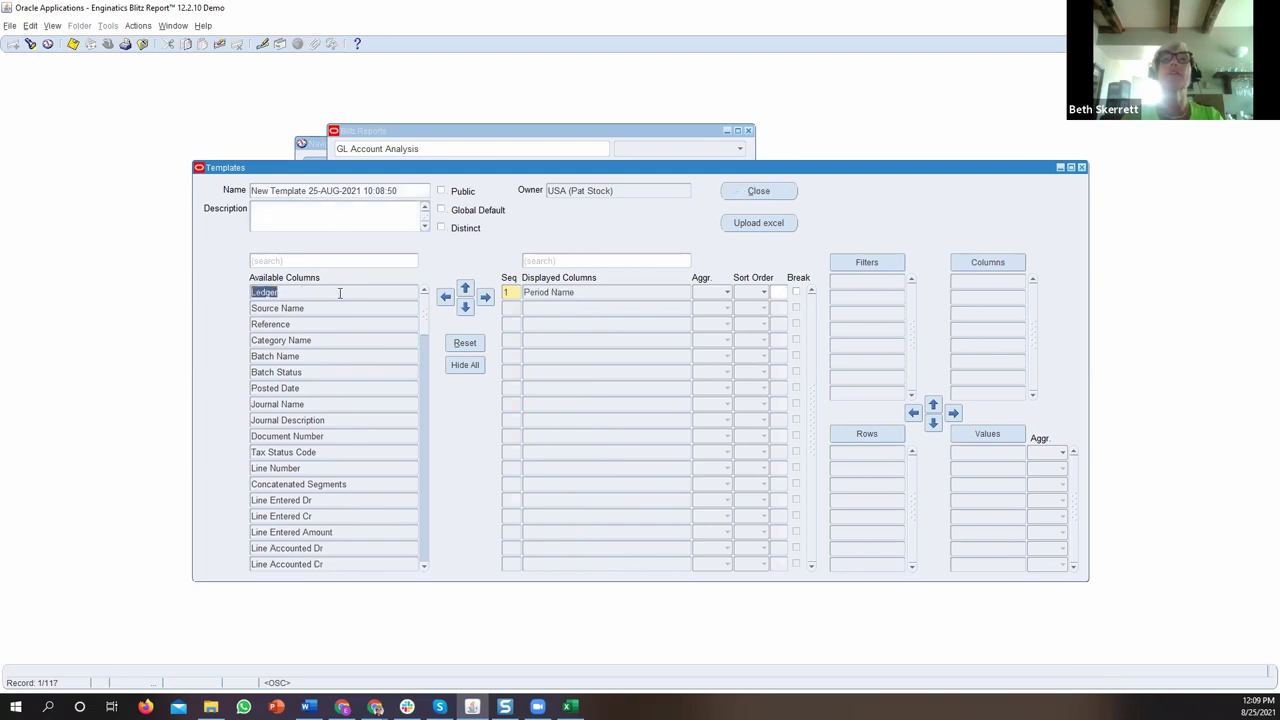
Search the available columns for "with" and add Account with desc and Company with desc to the displayed columns.
click(339, 263)
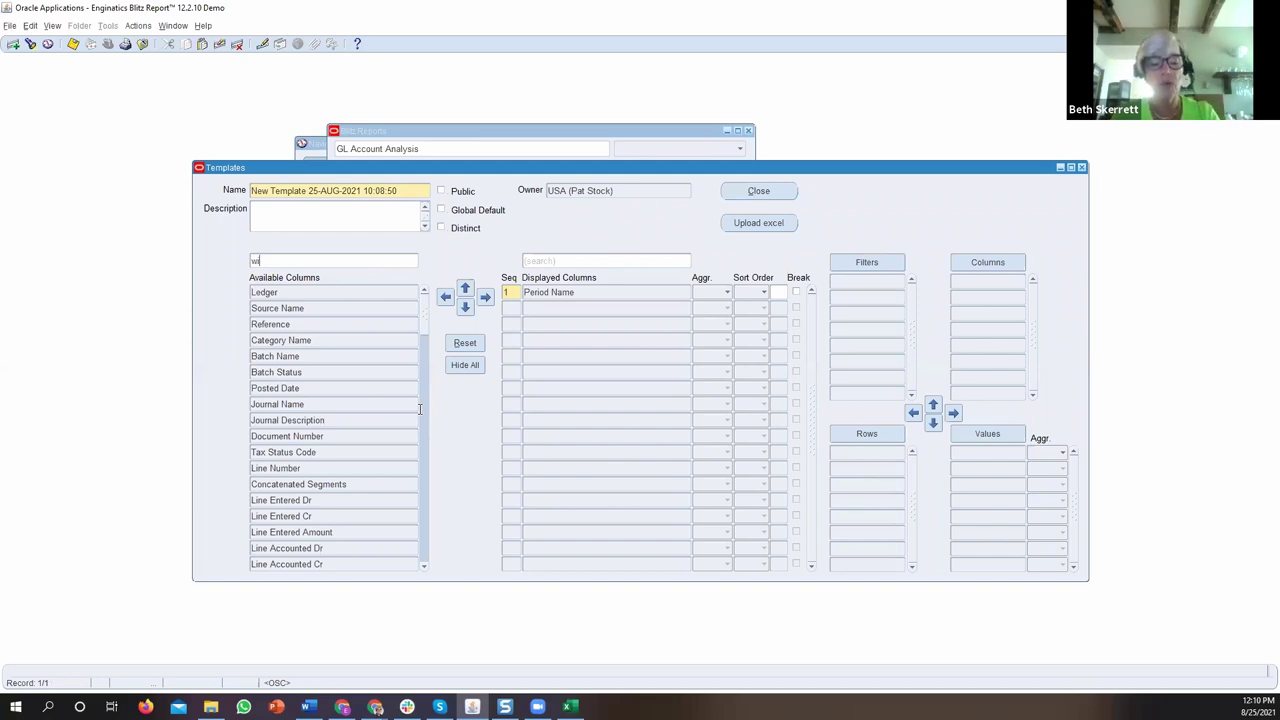
key(Return)
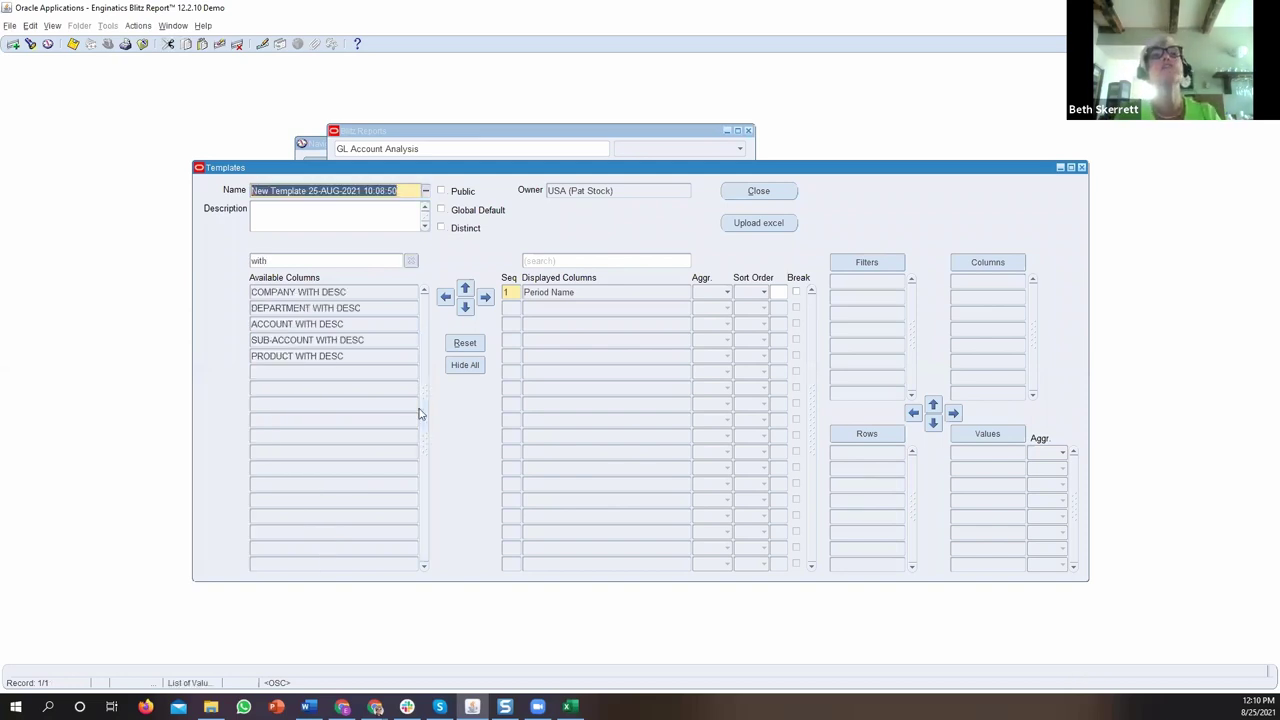
click(378, 291)
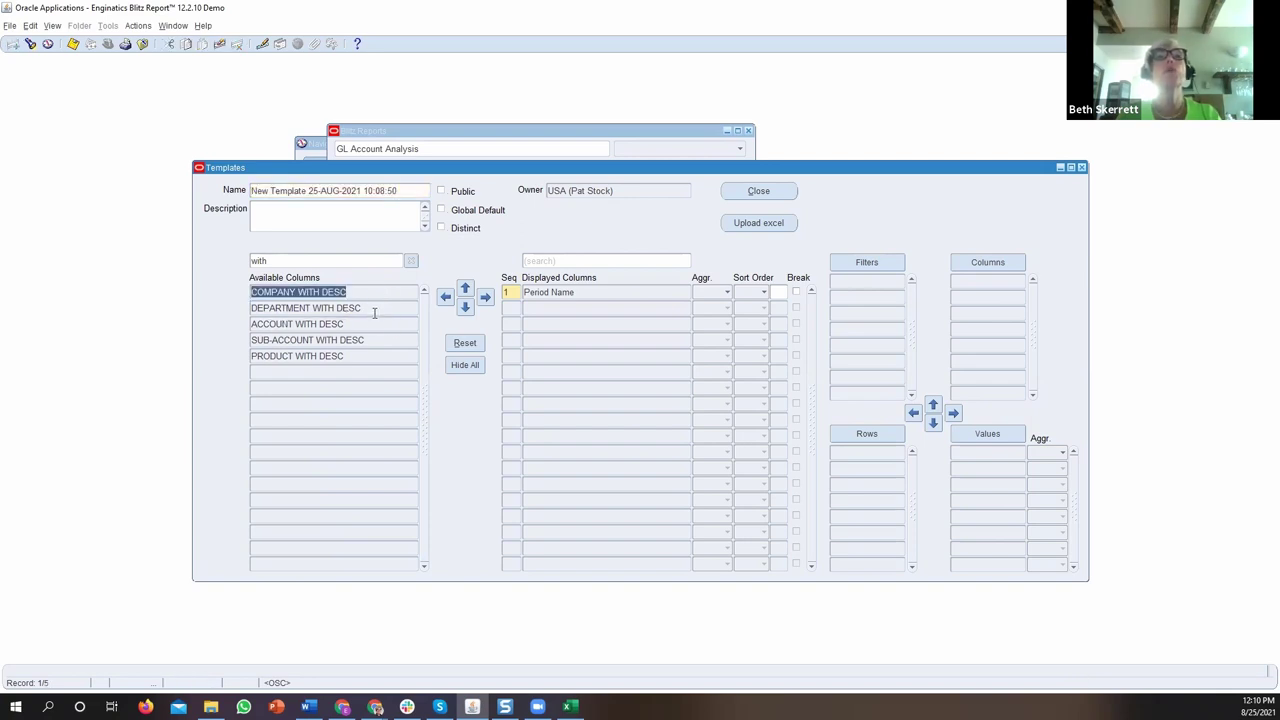
click(376, 323)
click(485, 297)
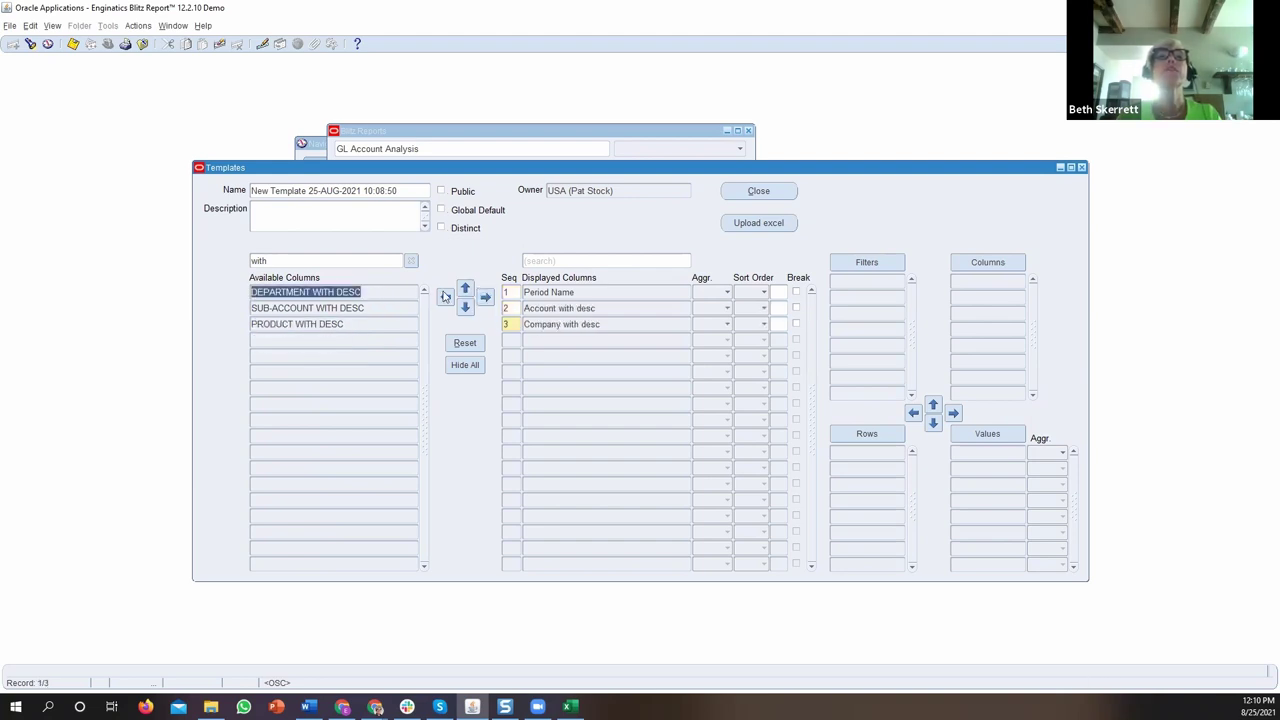
Add Department with desc, Sub-Account with desc and Product with desc to the displayed columns.
click(484, 298)
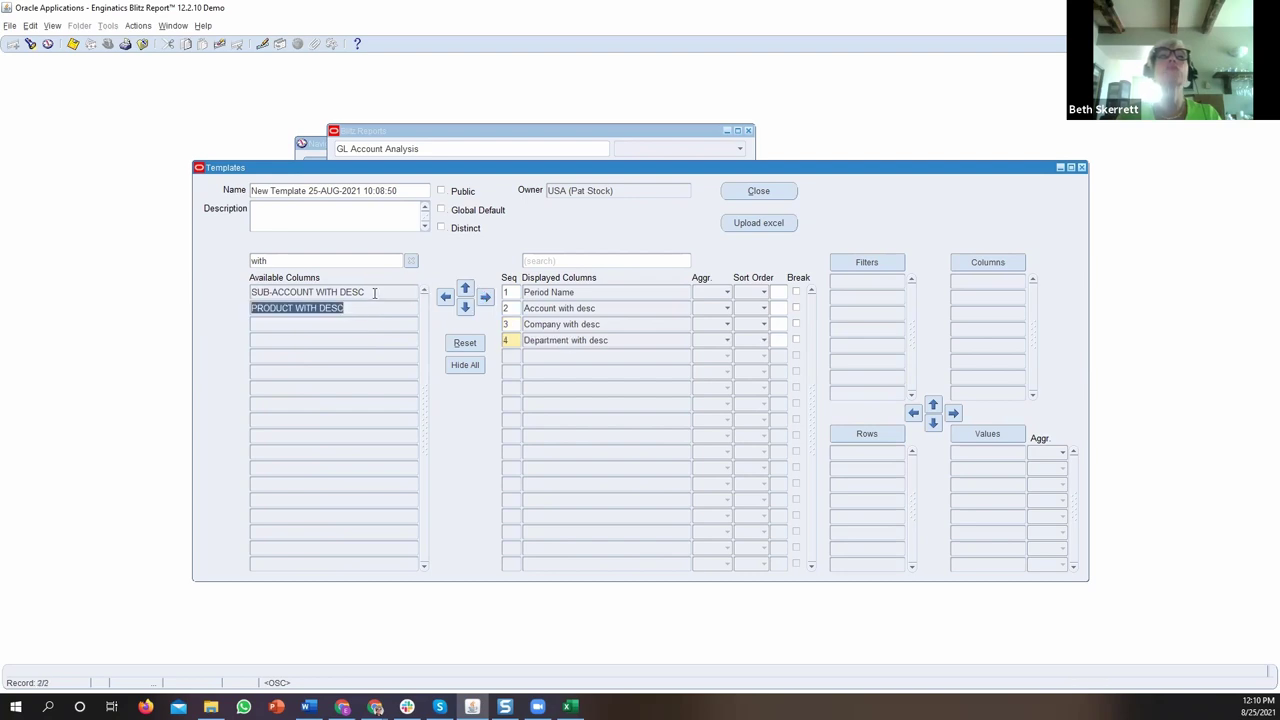
click(369, 291)
click(484, 298)
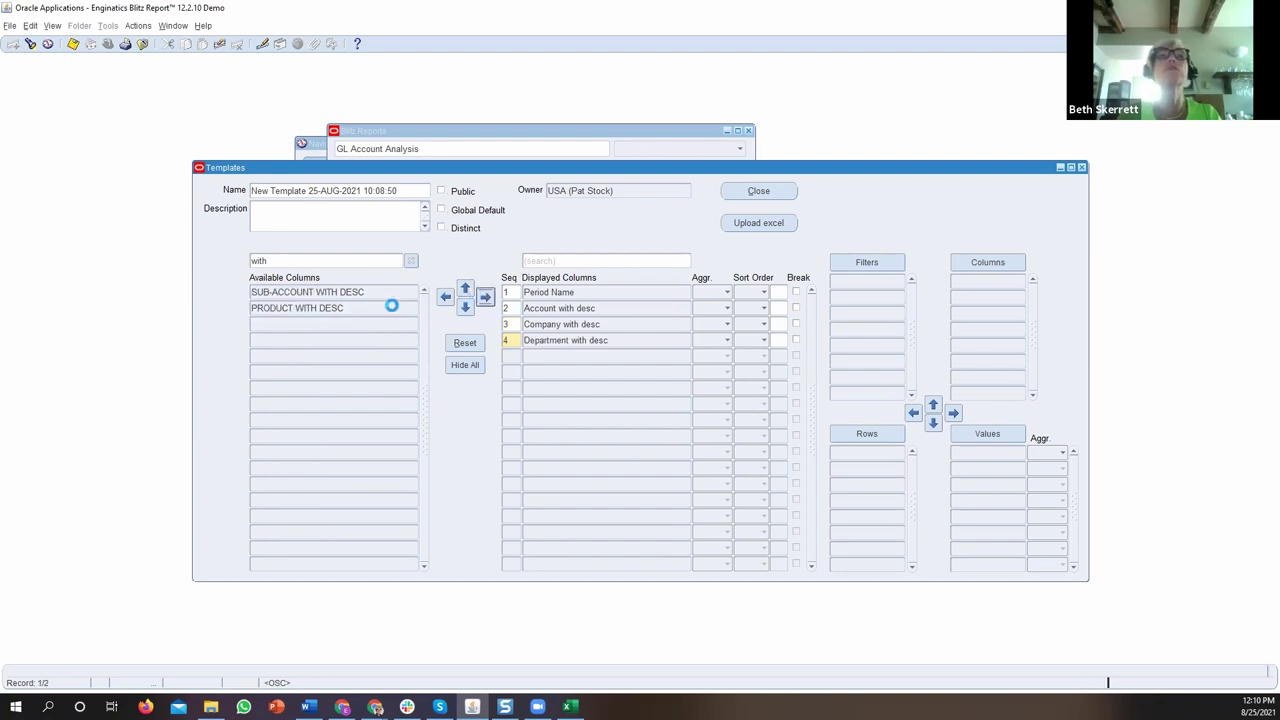
click(484, 298)
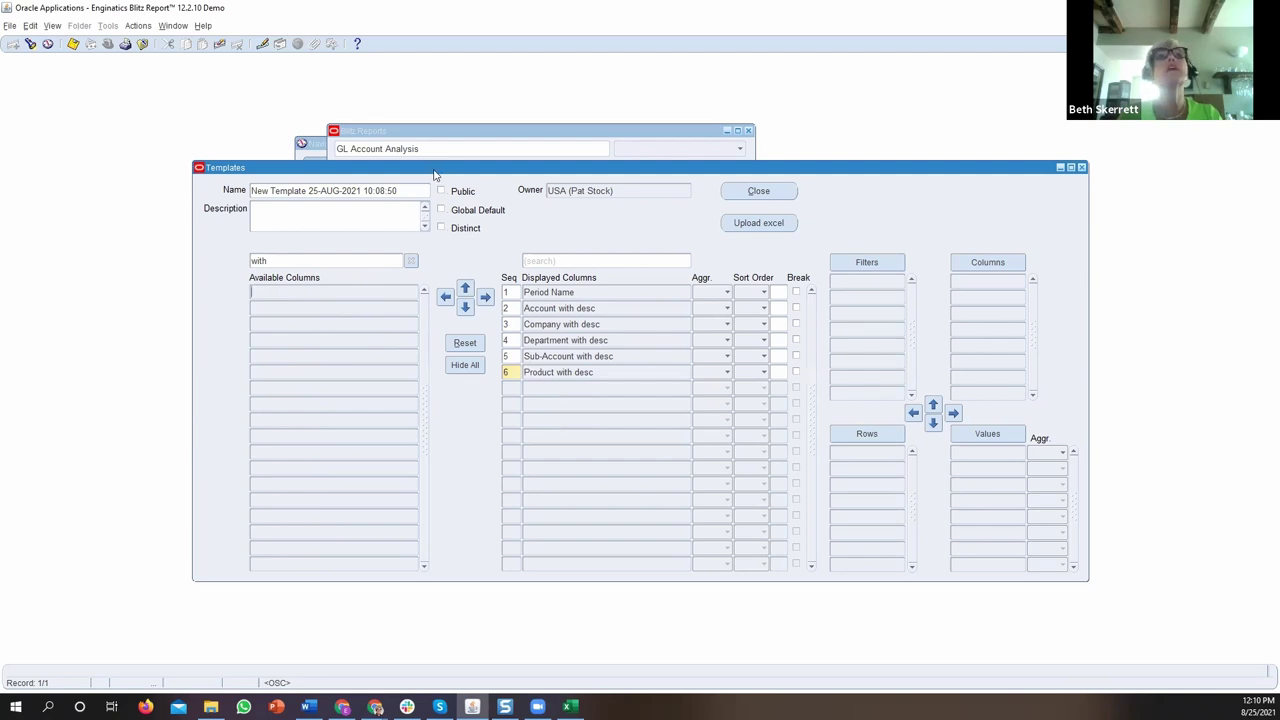
Name the template with the presenter's first name followed by "Demo 0825" and return to the report parameters.
triple_click(400, 188)
text(Beth Demo 0825)
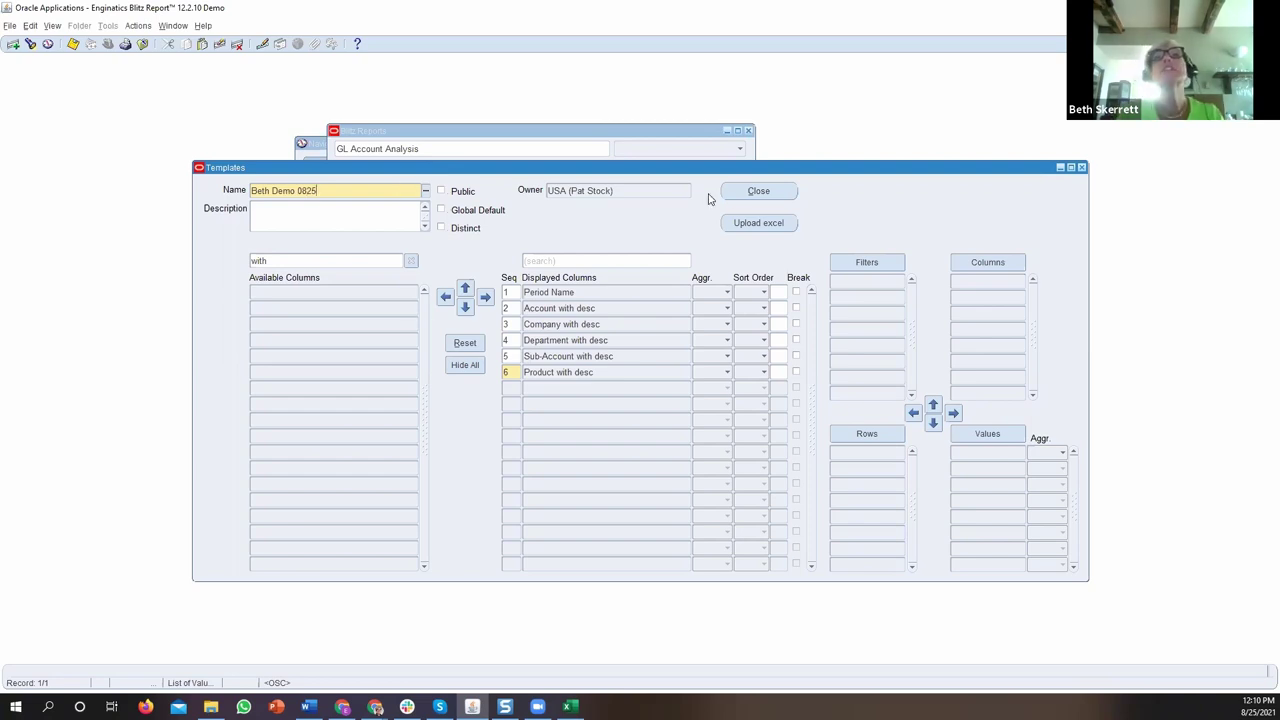
click(739, 192)
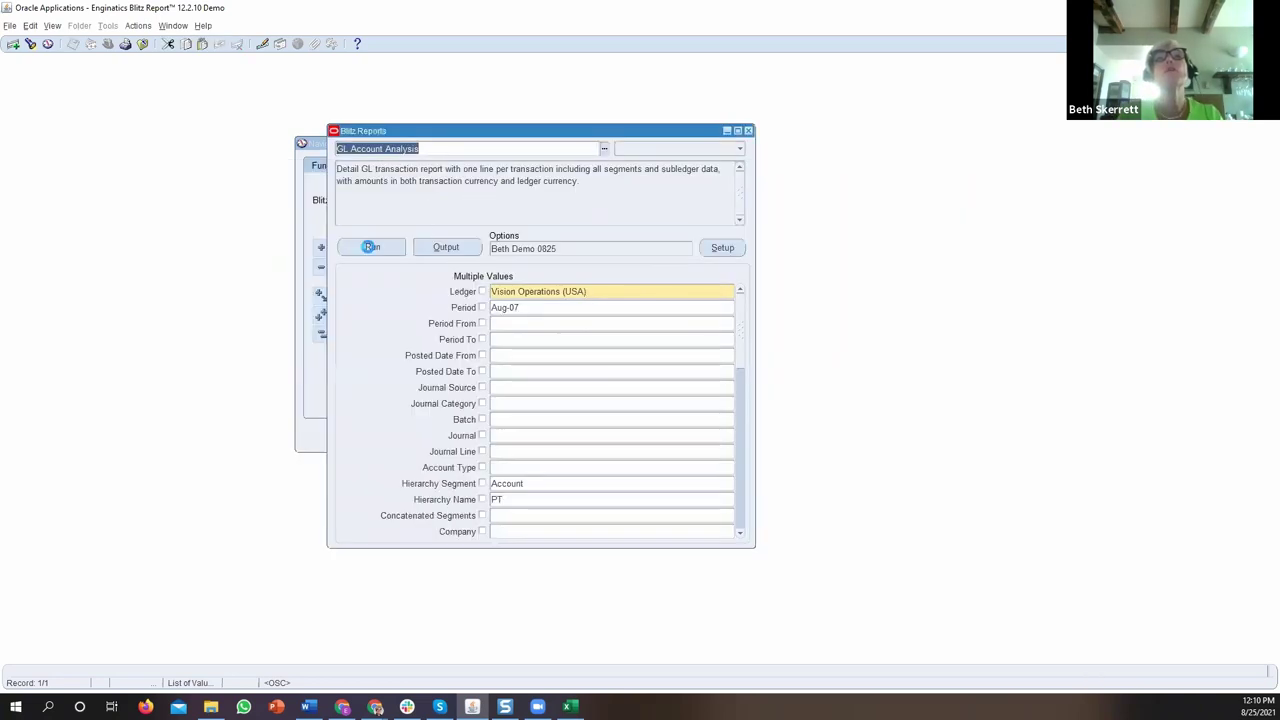
scroll(558, 464, down, 6)
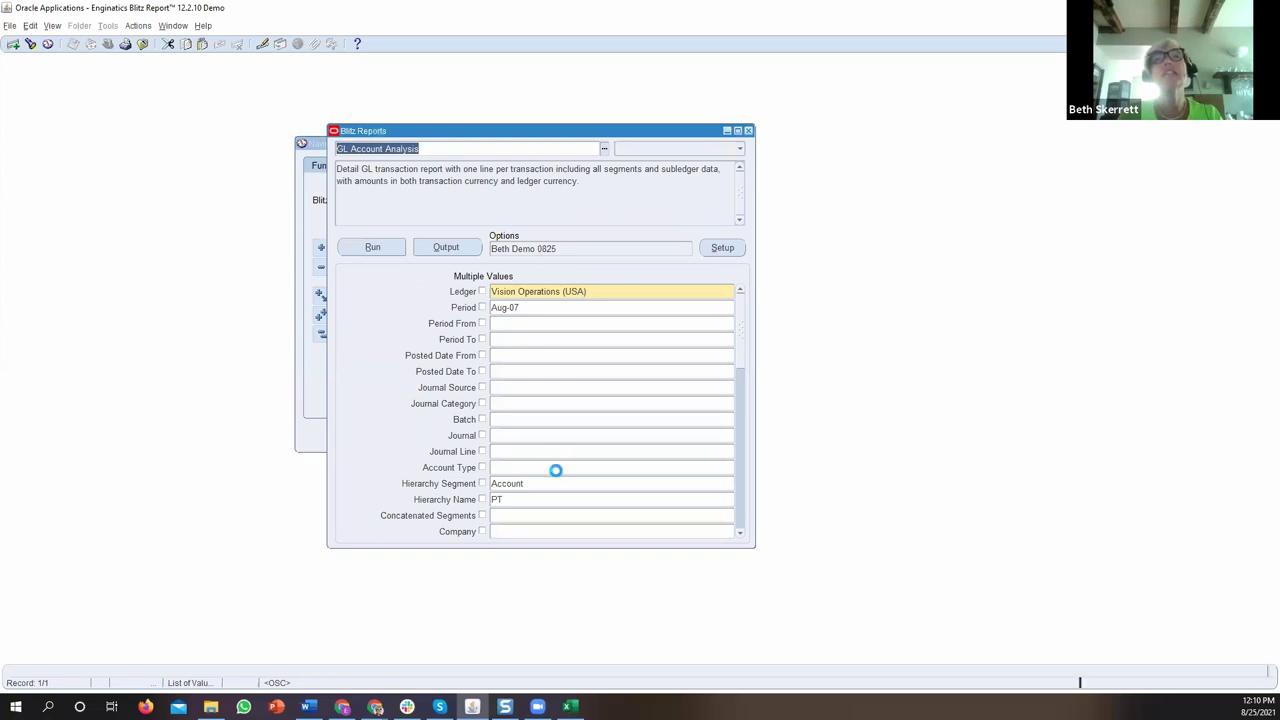
Run the report with the new template, switch to its Excel output and examine the repeated 9110 - Headcount rows in Account with desc.
scroll(558, 476, down, 5)
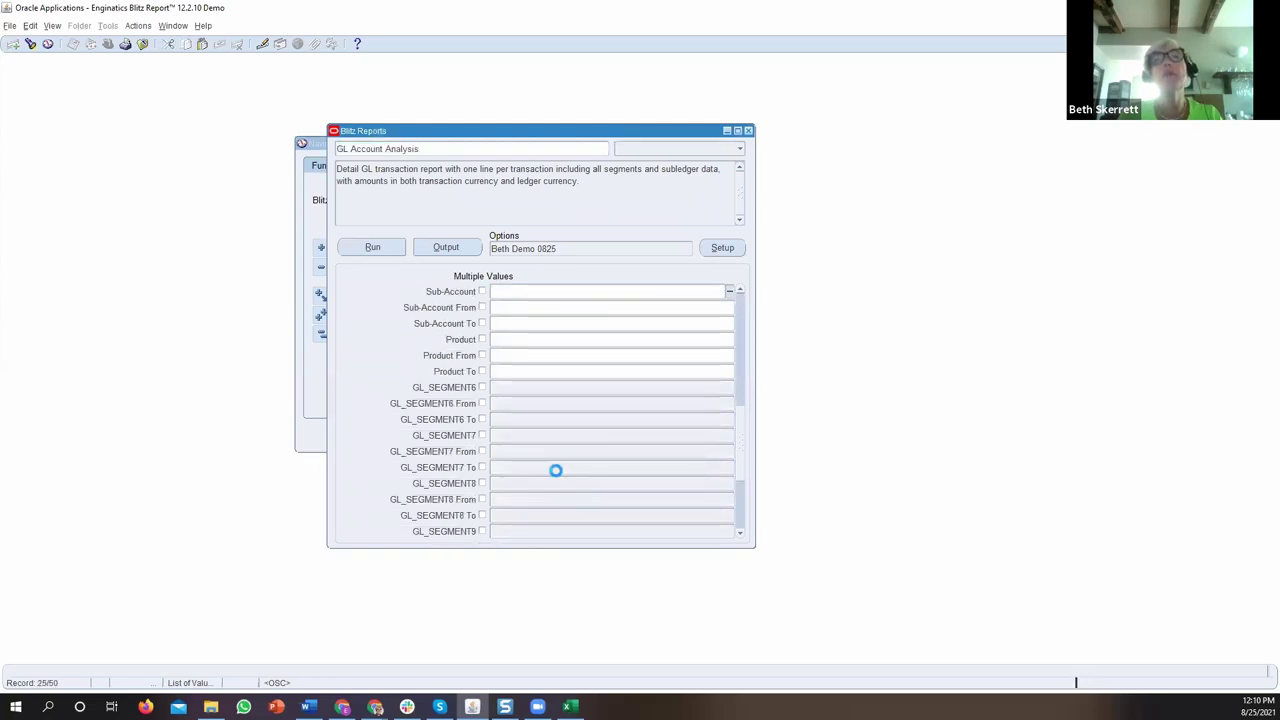
scroll(556, 470, up, 2)
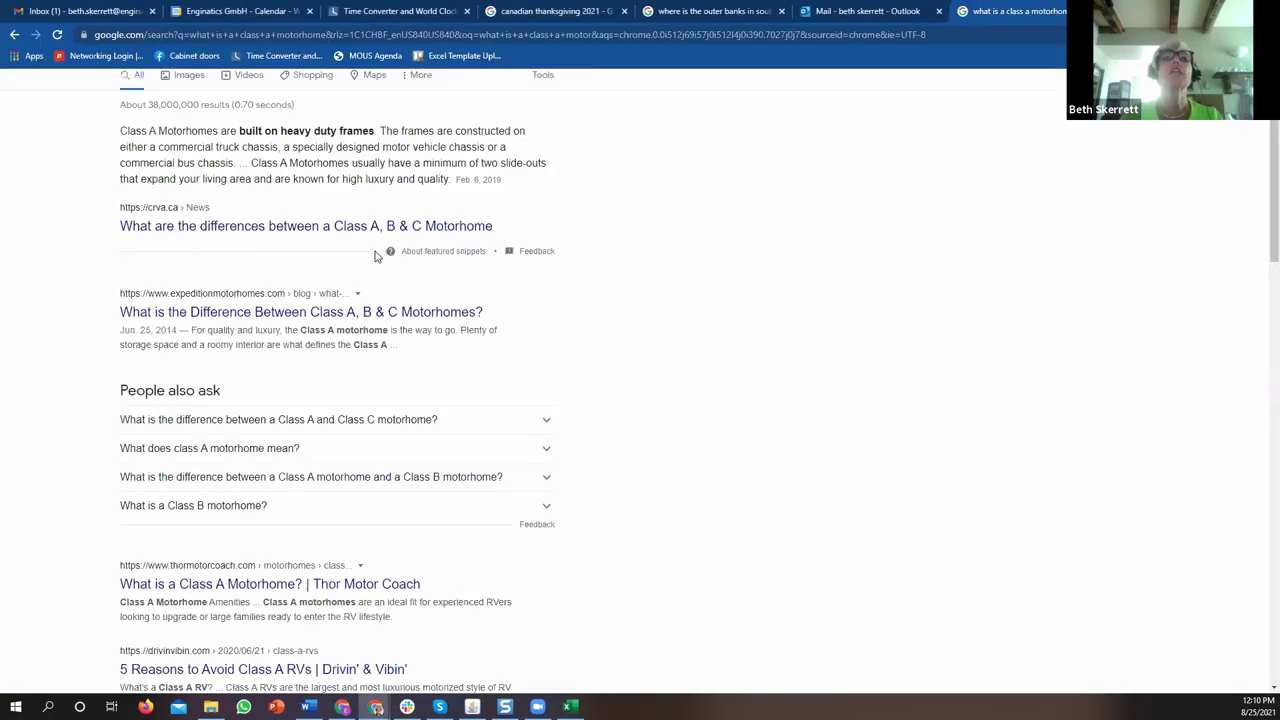
key(alt+Tab)
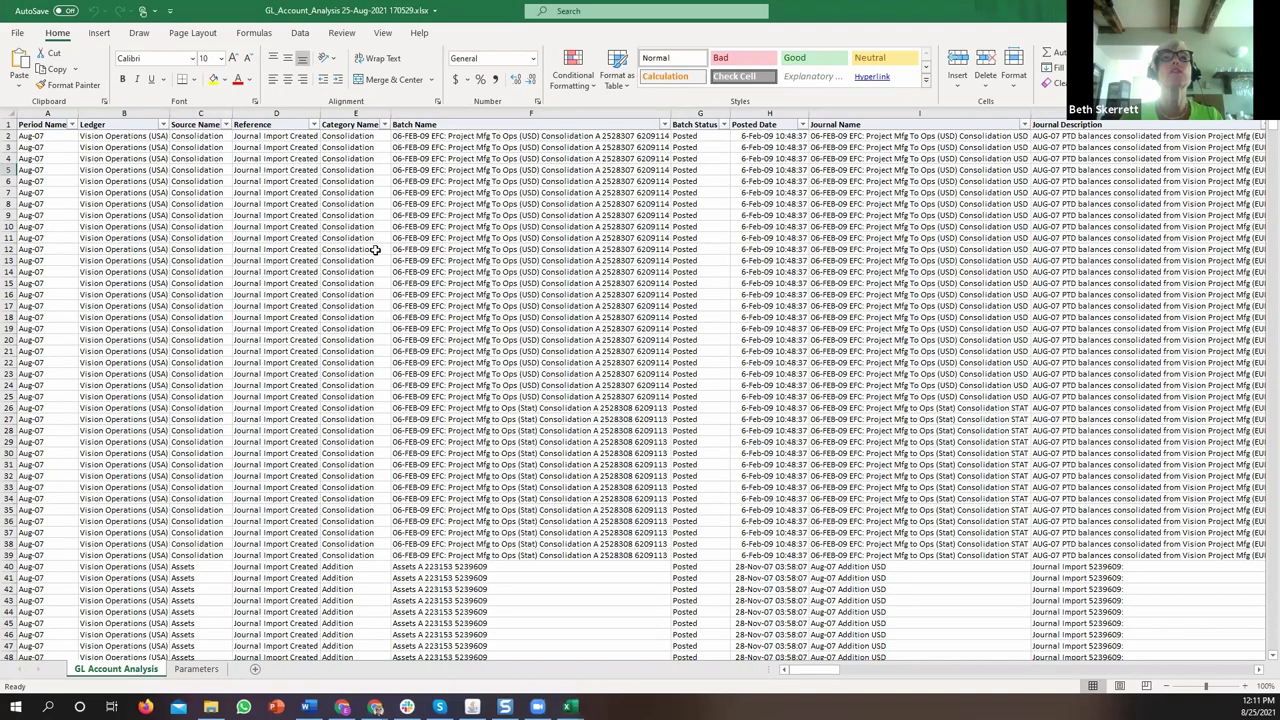
key(alt+Tab)
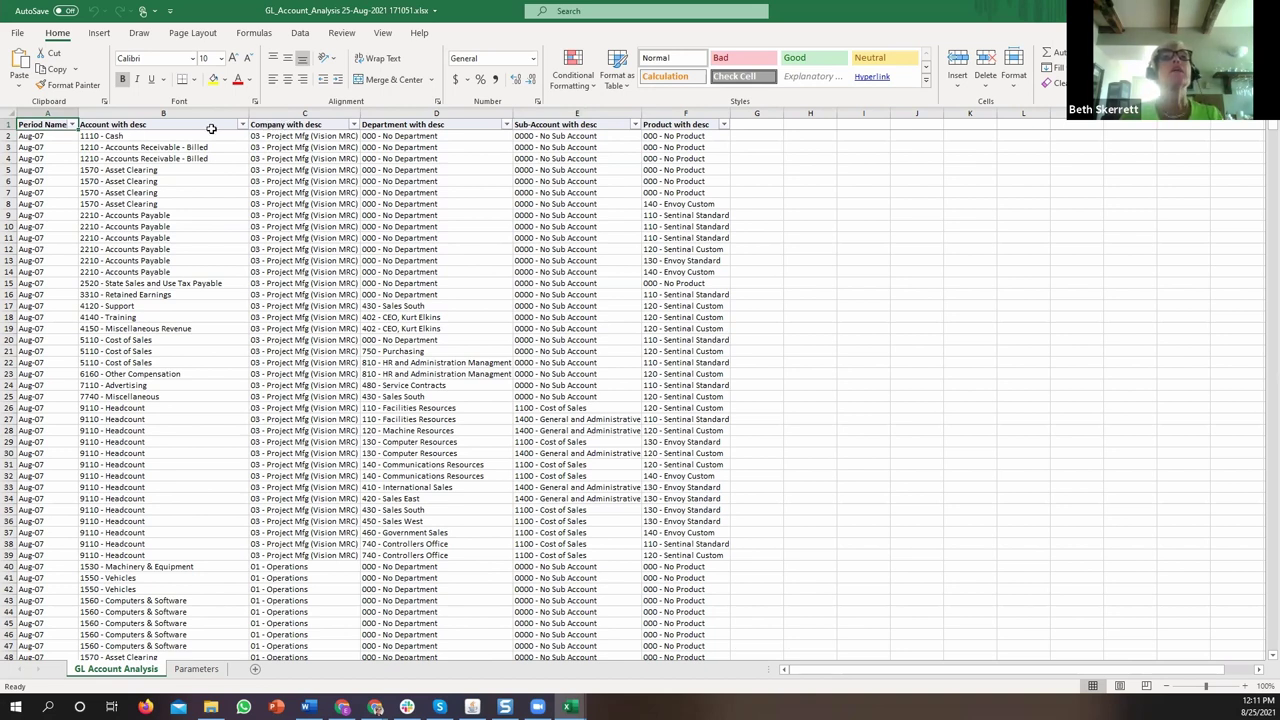
drag(92, 453, 241, 531)
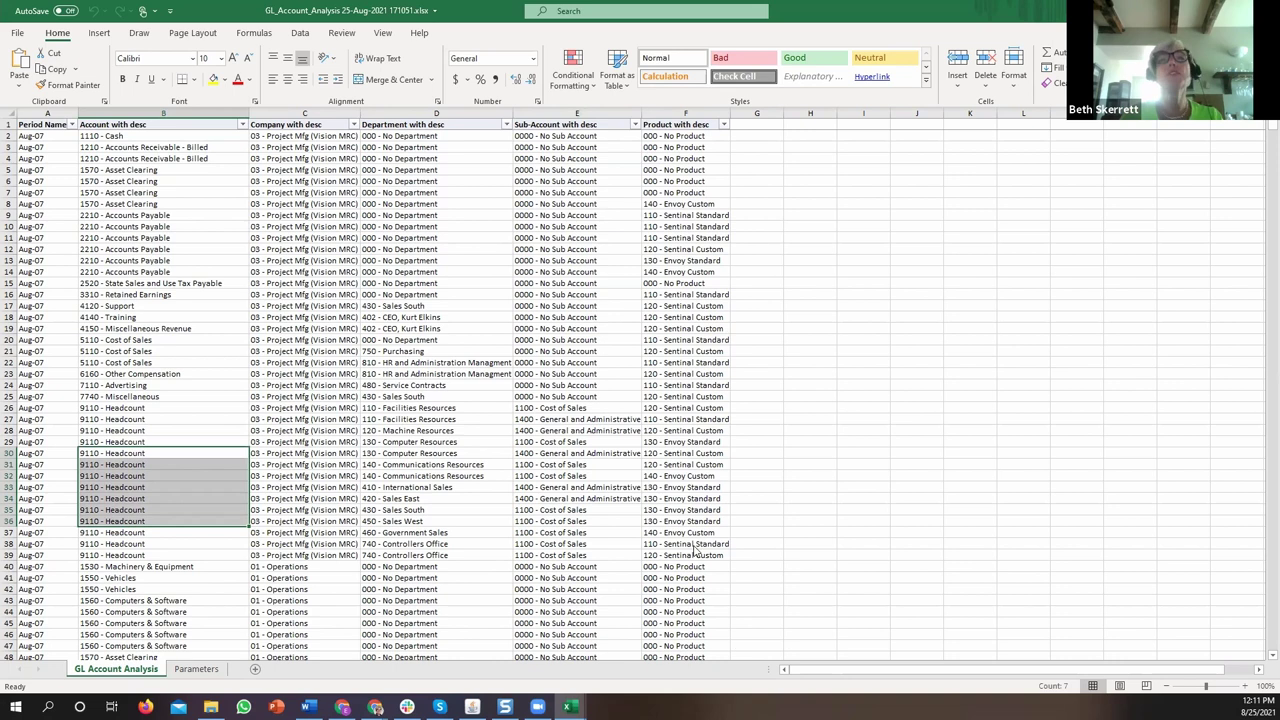
Return to Blitz Report, edit the current template, search the available columns for "amount" and add Accounted Amount to the displayed columns.
click(472, 706)
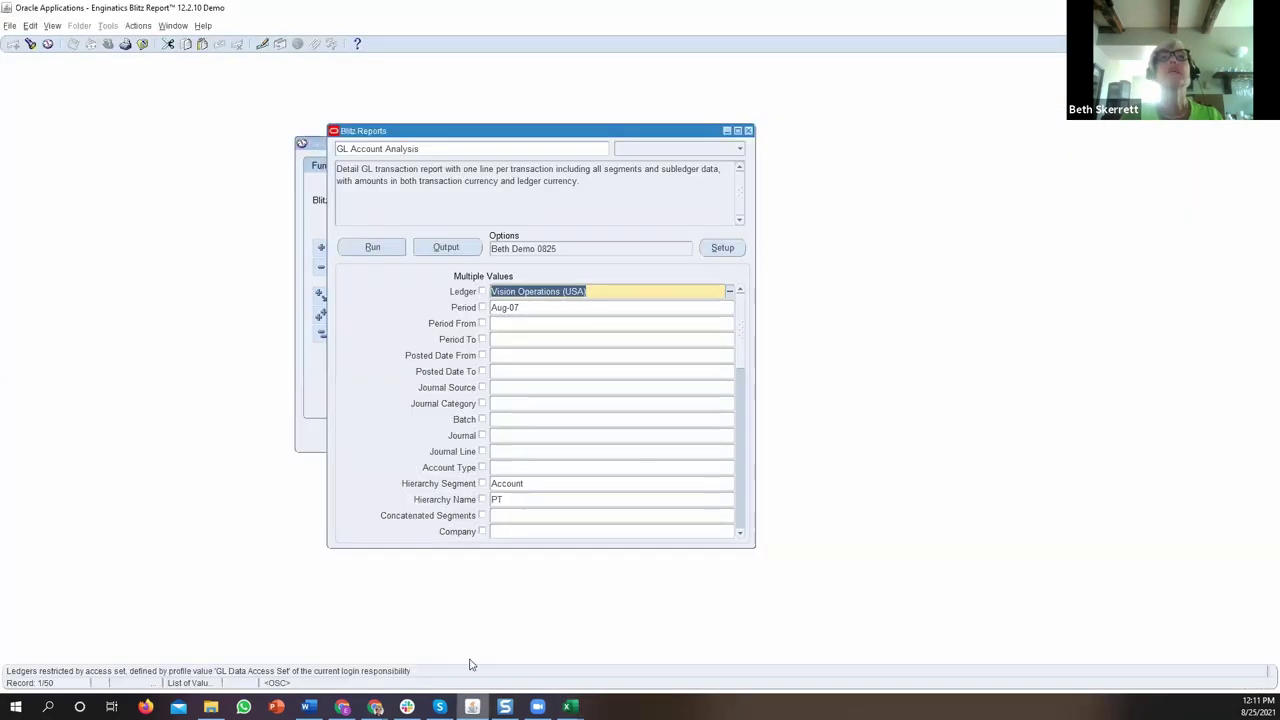
double_click(610, 244)
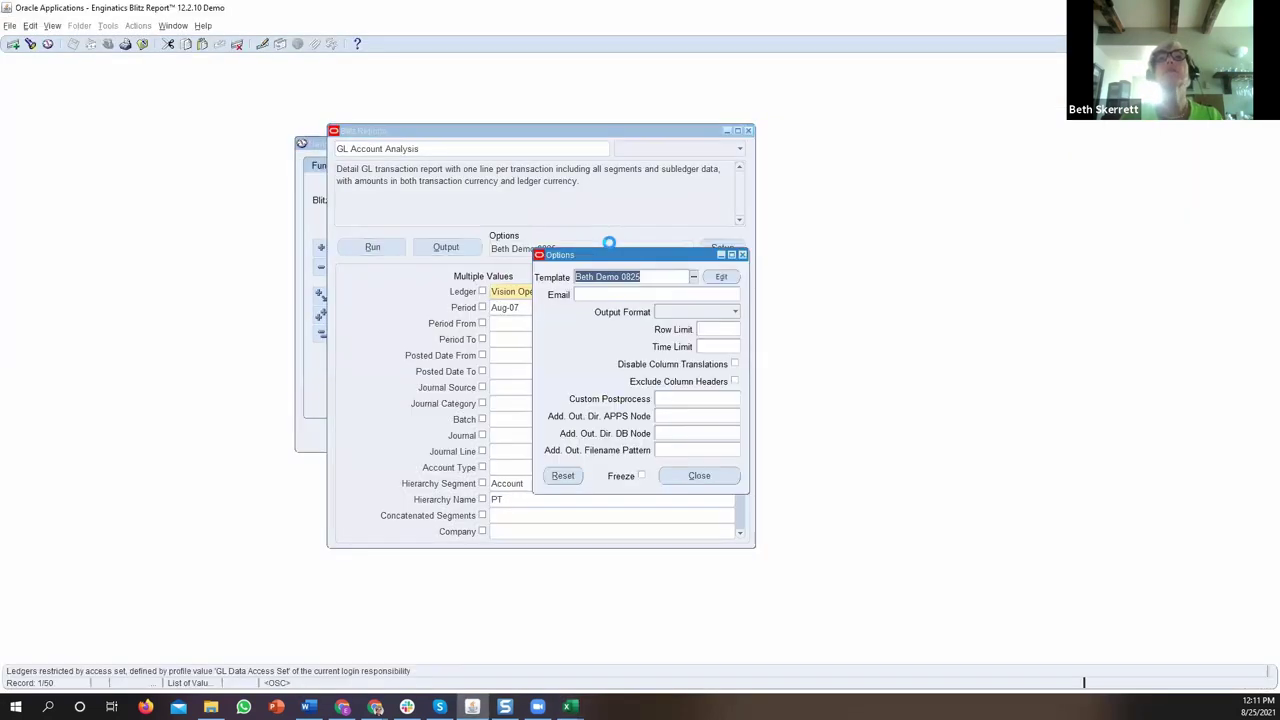
click(719, 277)
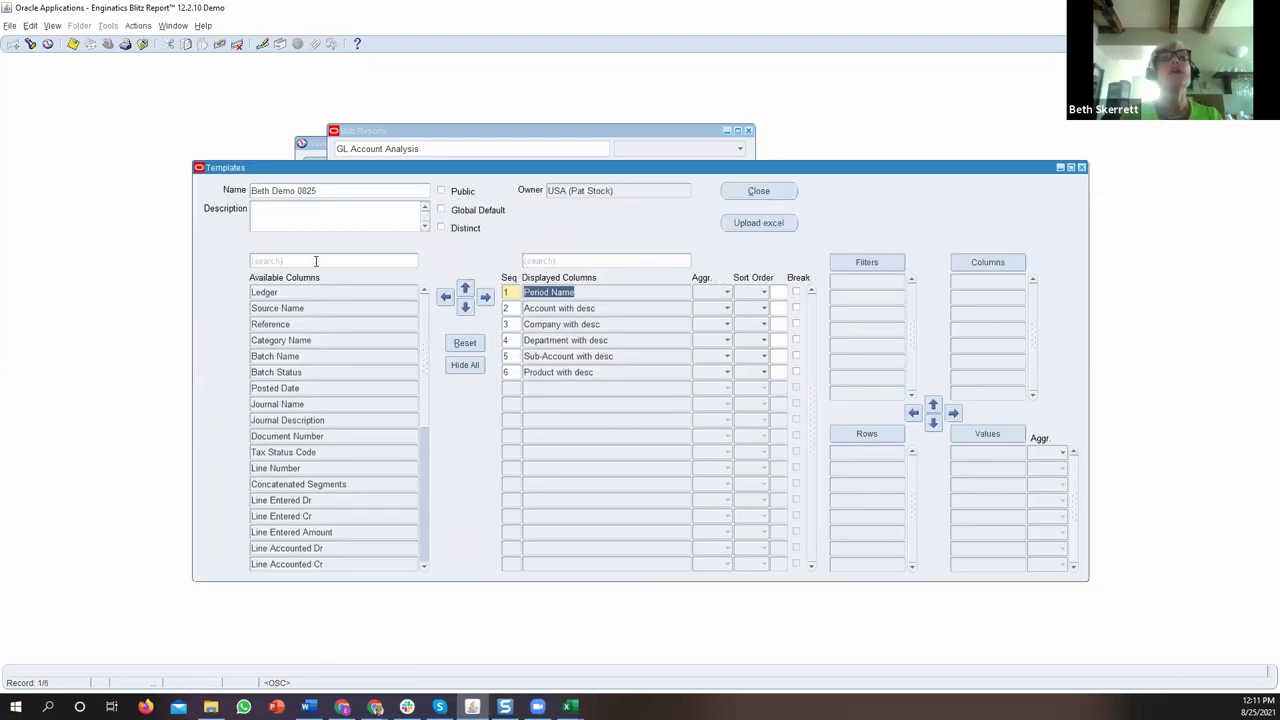
click(316, 261)
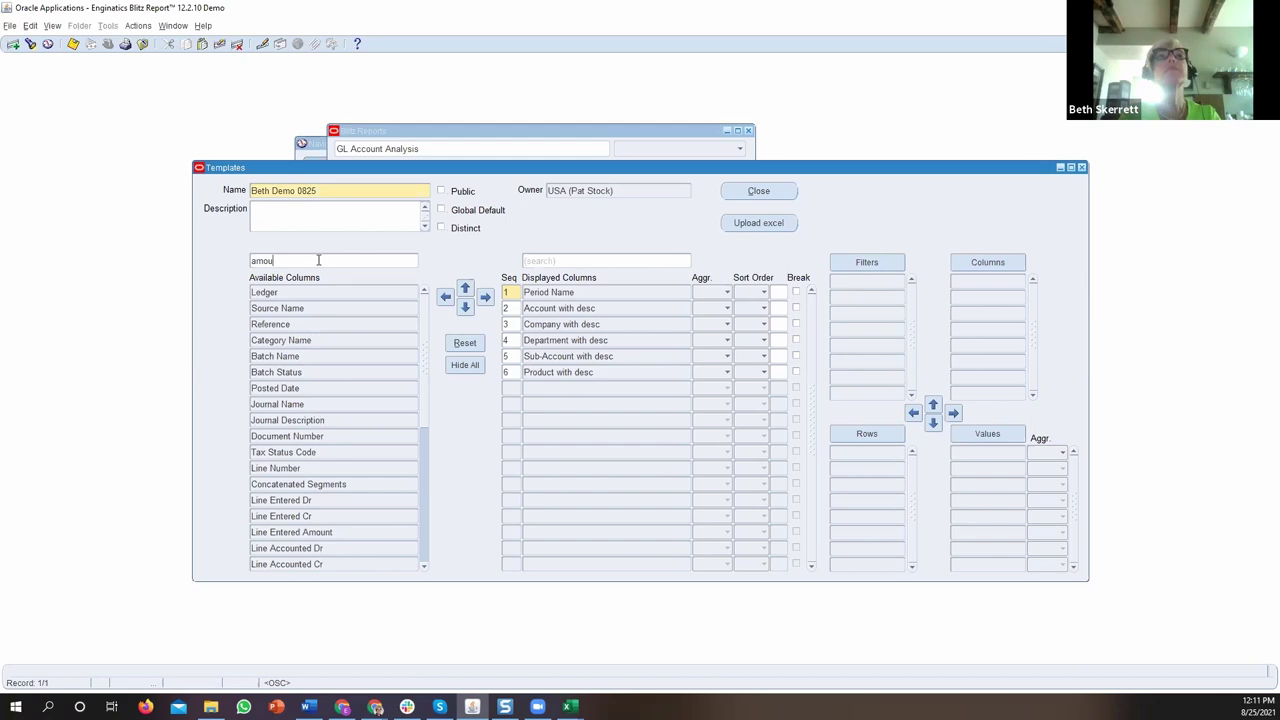
key(Return)
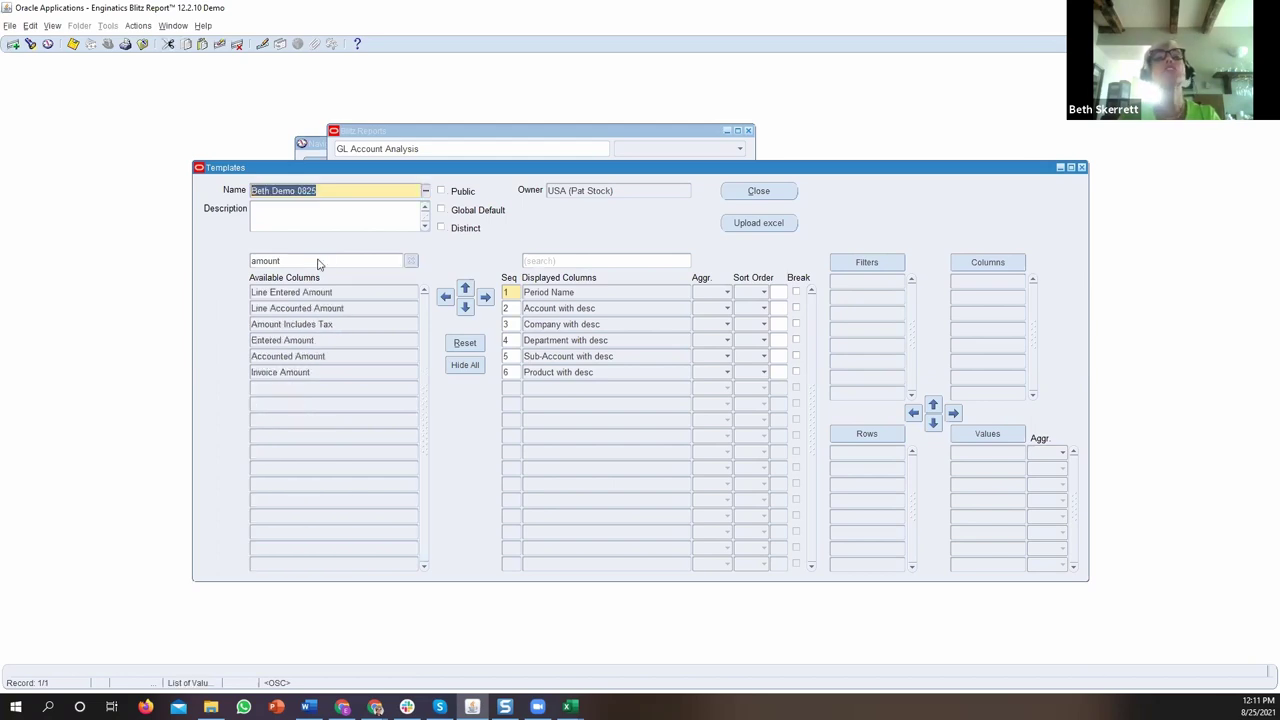
click(315, 356)
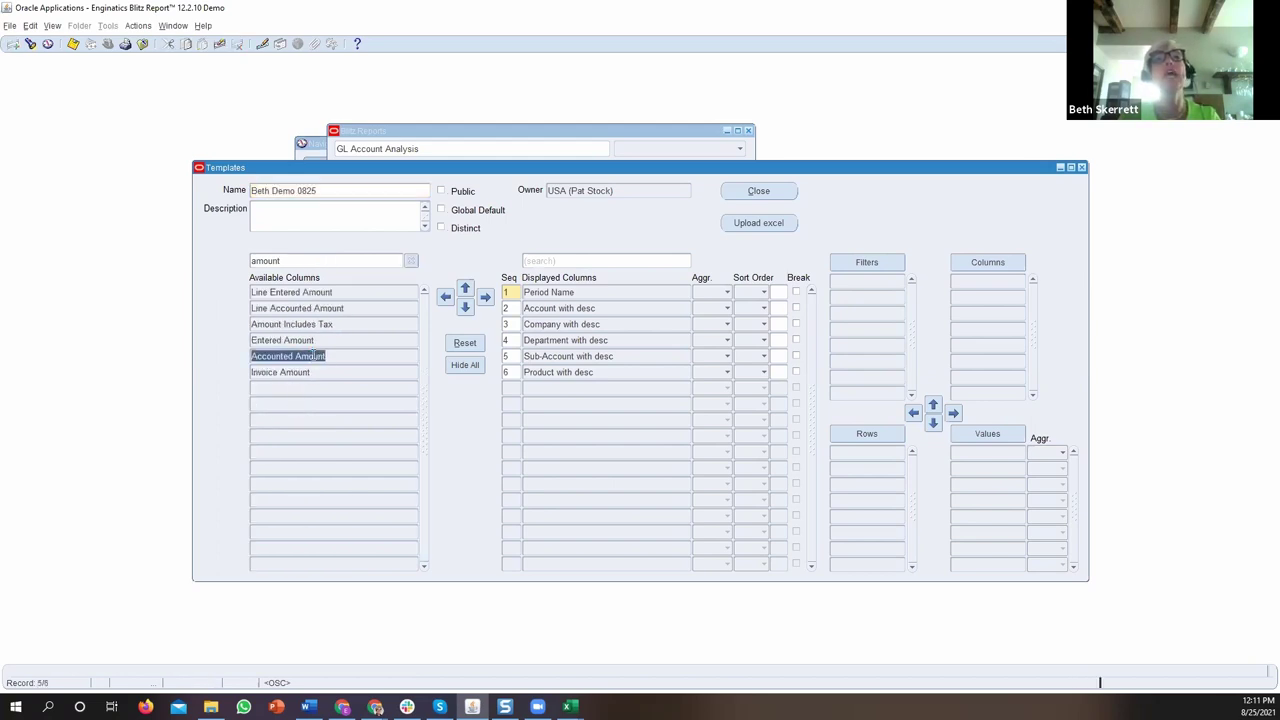
click(485, 297)
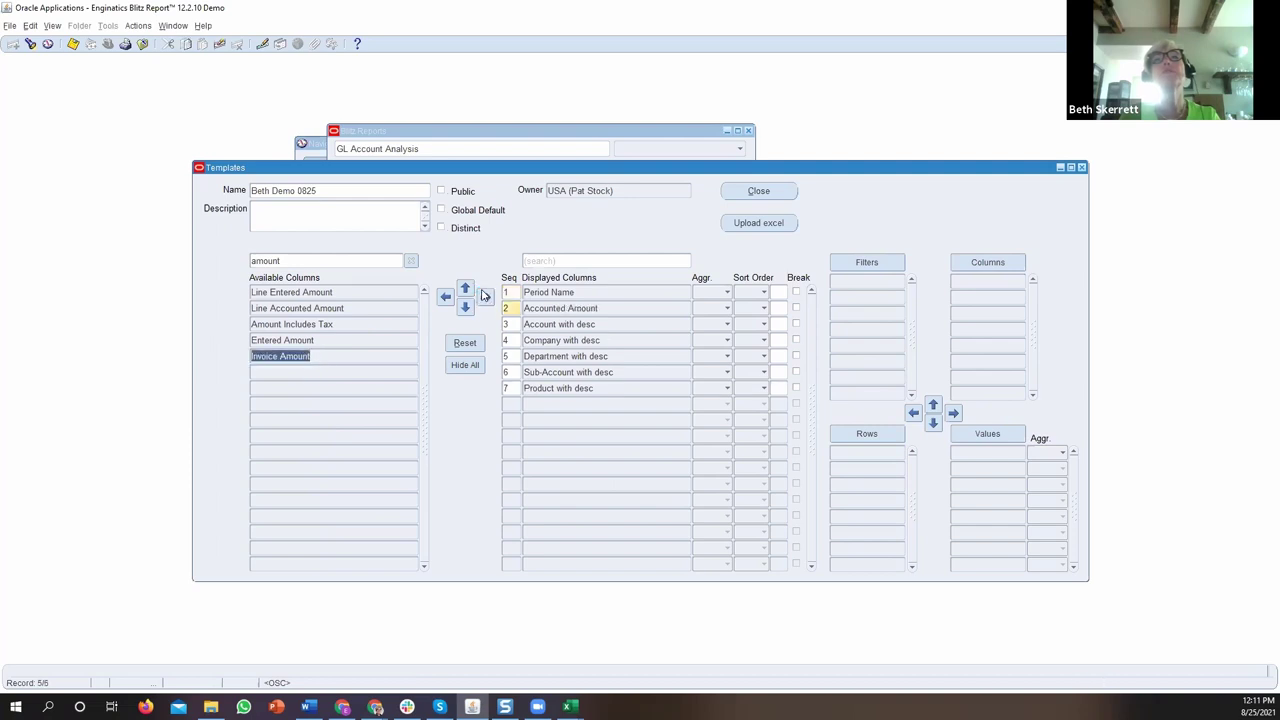
Move Accounted Amount directly below Account with desc in the displayed columns and close the template.
click(549, 306)
click(465, 307)
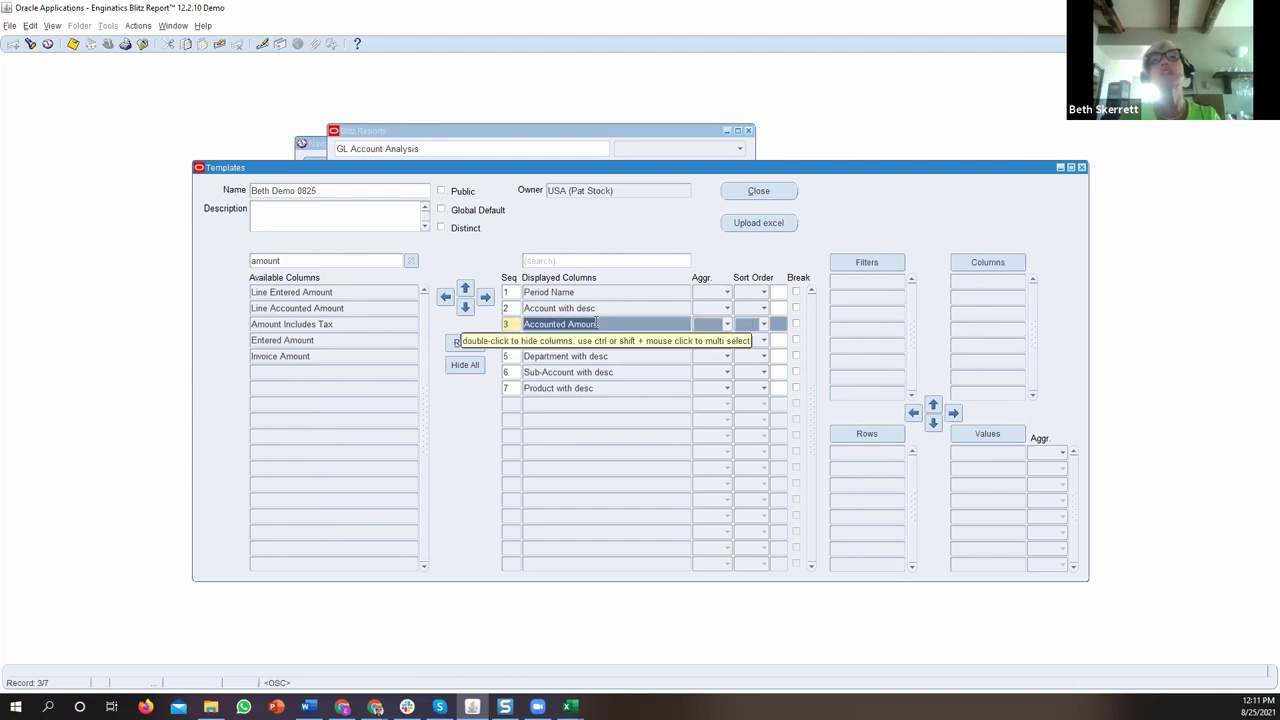
click(758, 190)
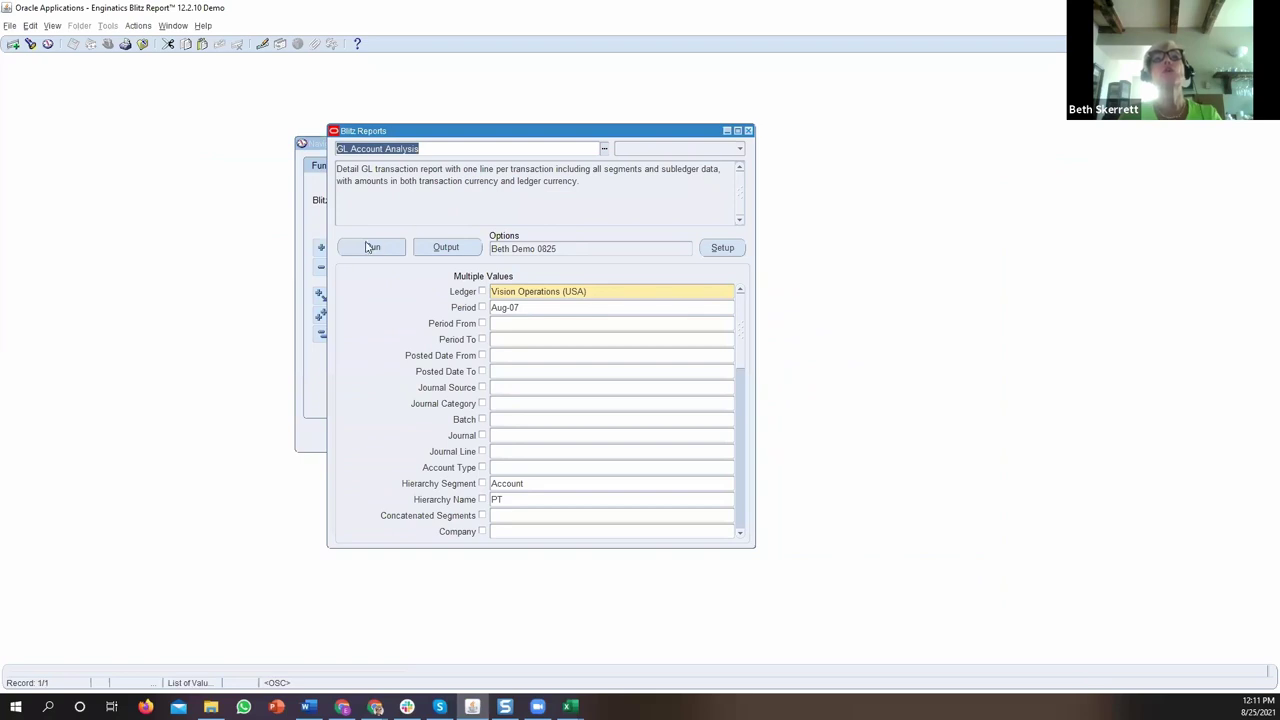
Run the report again and examine the repeated 2210 - Accounts Payable rows in the new Excel output.
click(370, 248)
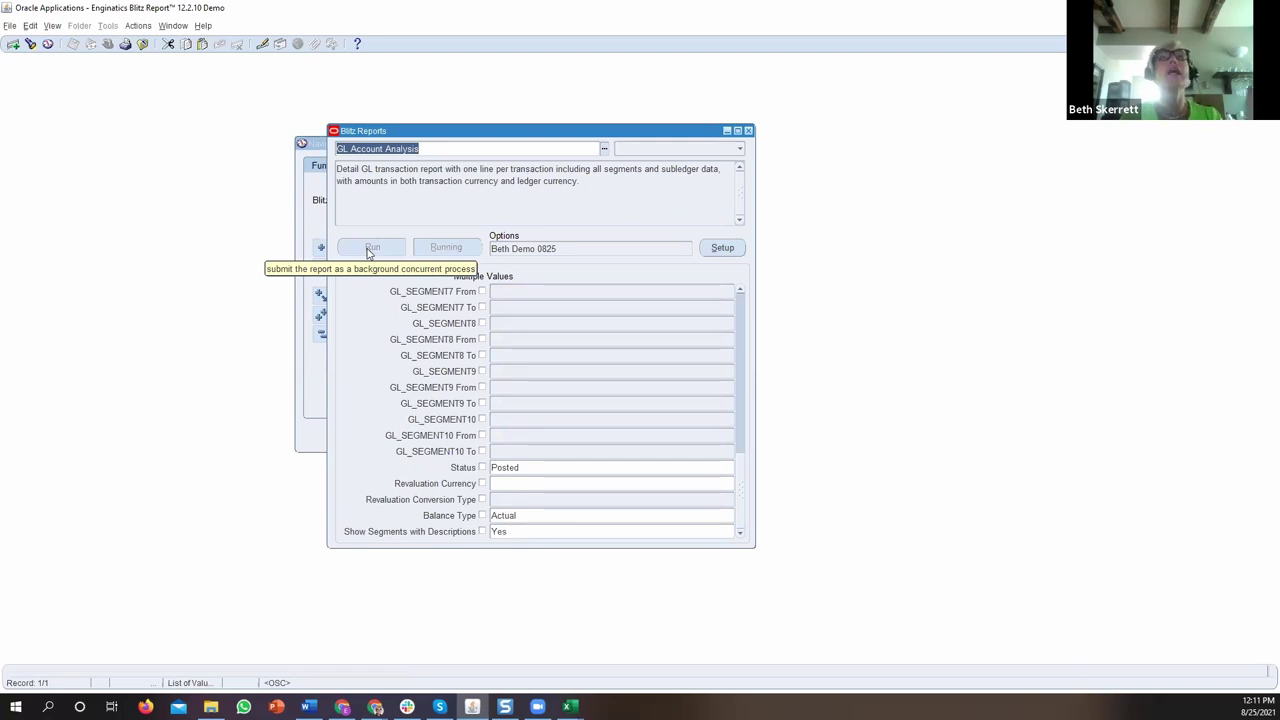
key(alt+Tab)
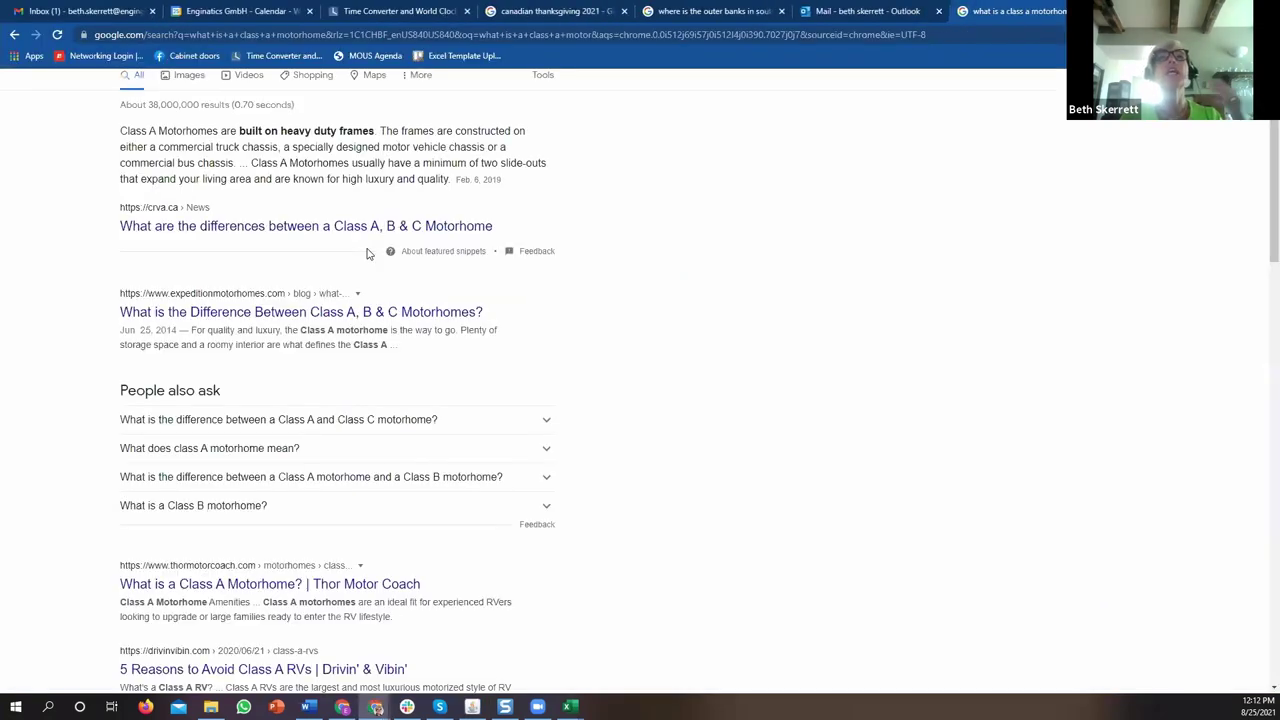
key(alt+Tab)
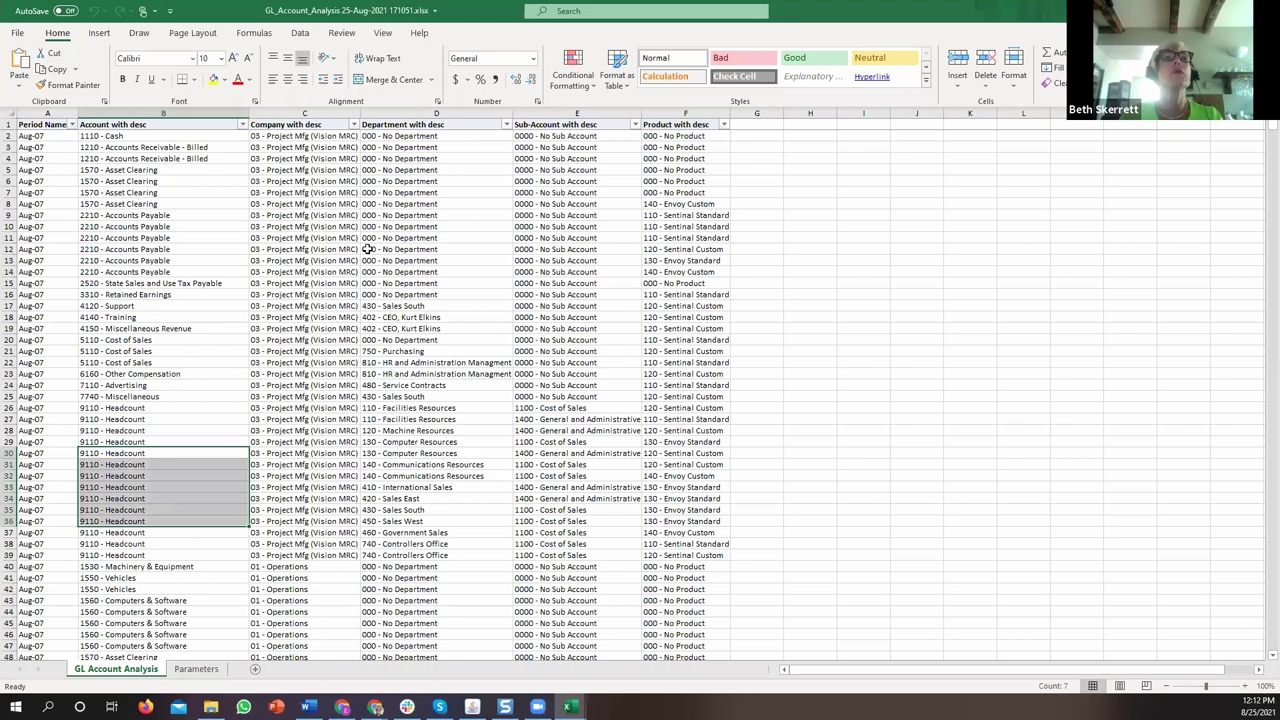
key(alt+Tab)
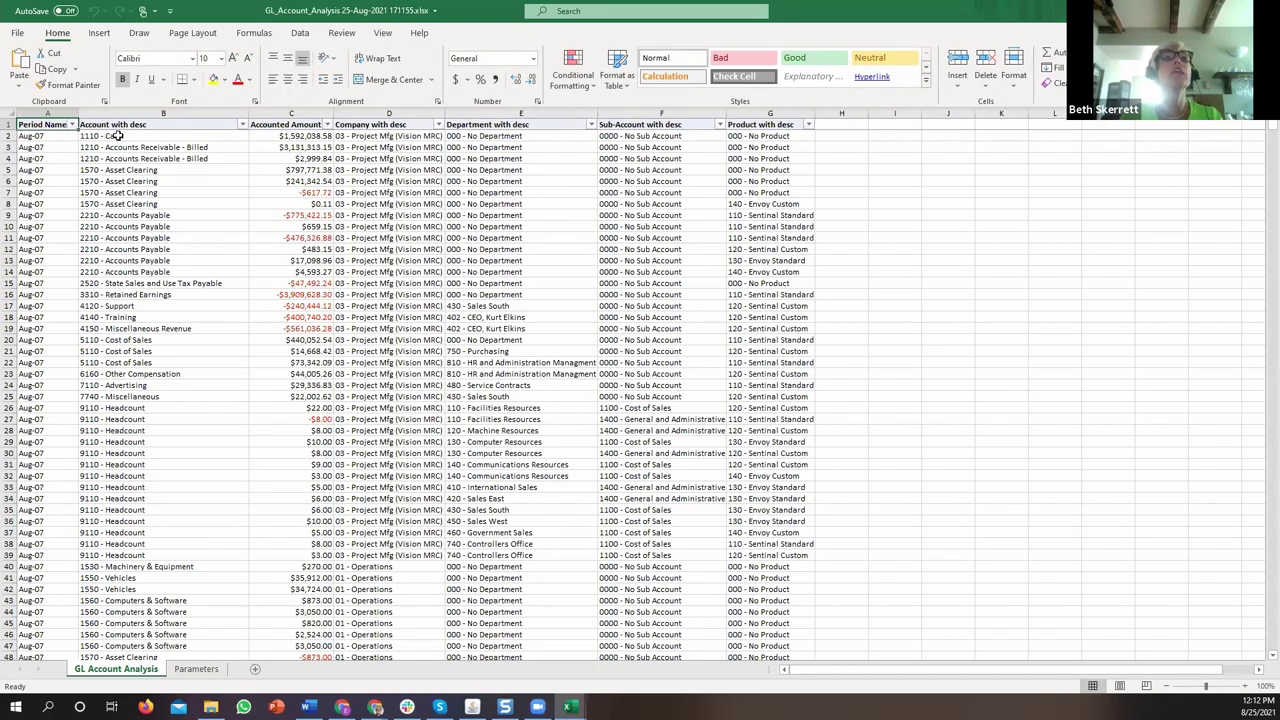
drag(112, 226, 110, 261)
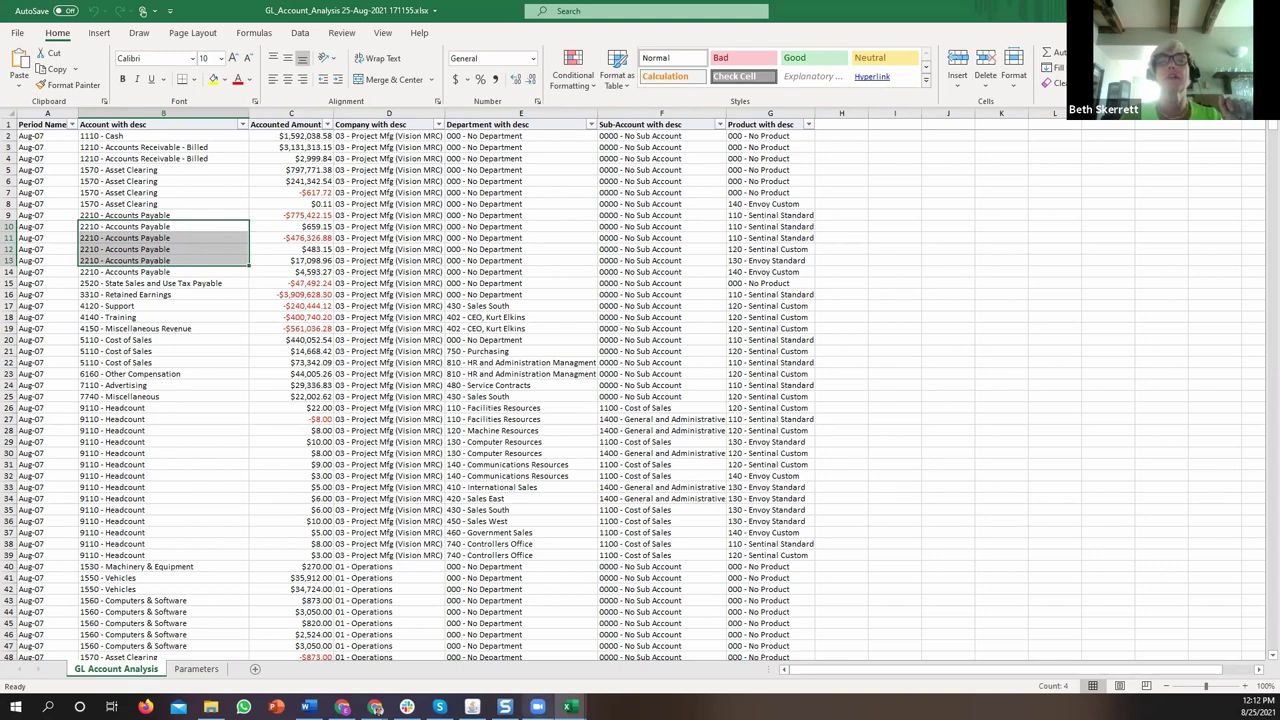
Reopen the template in Blitz Report, sort Account with desc in asc order and aggregate Accounted Amount with Sum.
click(472, 707)
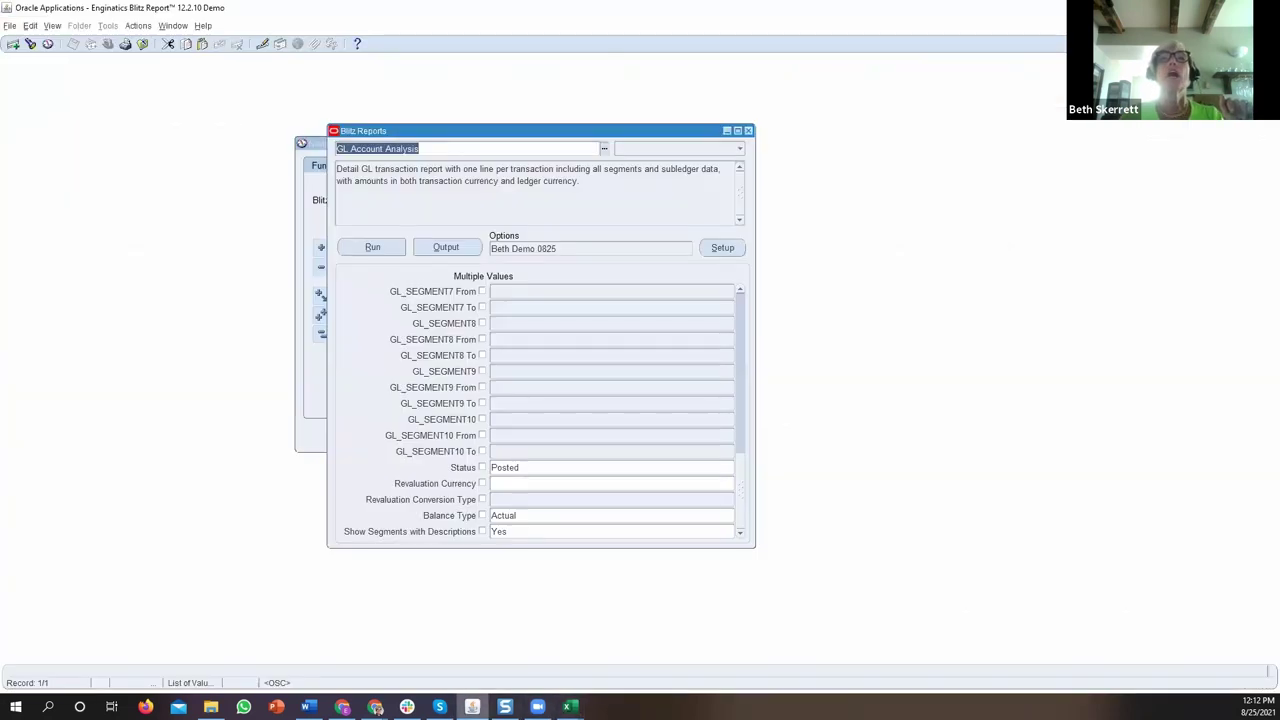
click(670, 252)
click(686, 252)
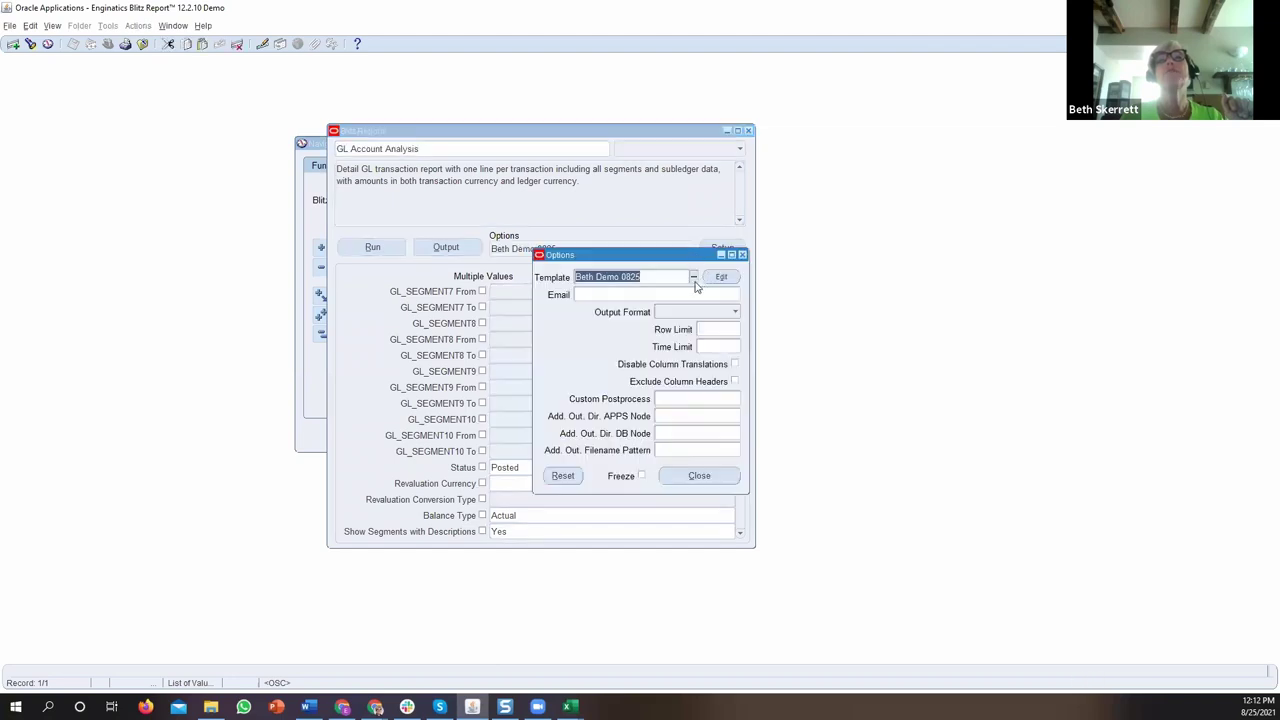
click(718, 278)
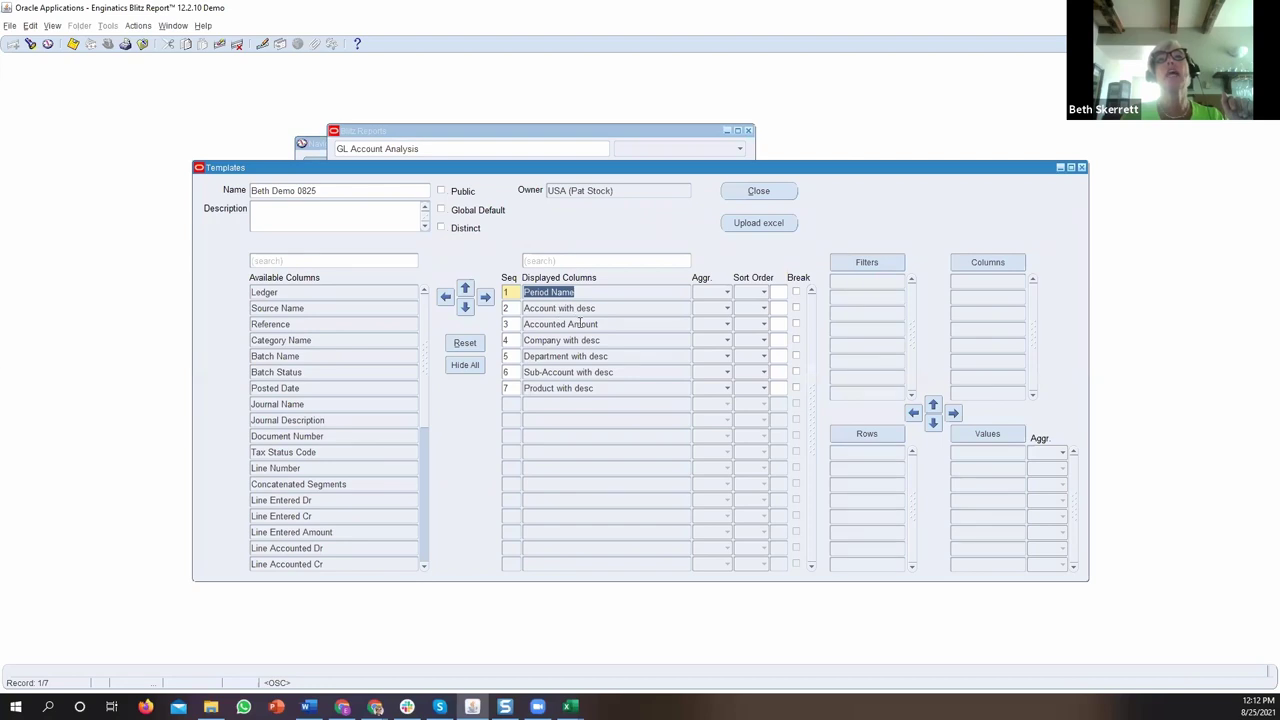
click(607, 309)
click(763, 308)
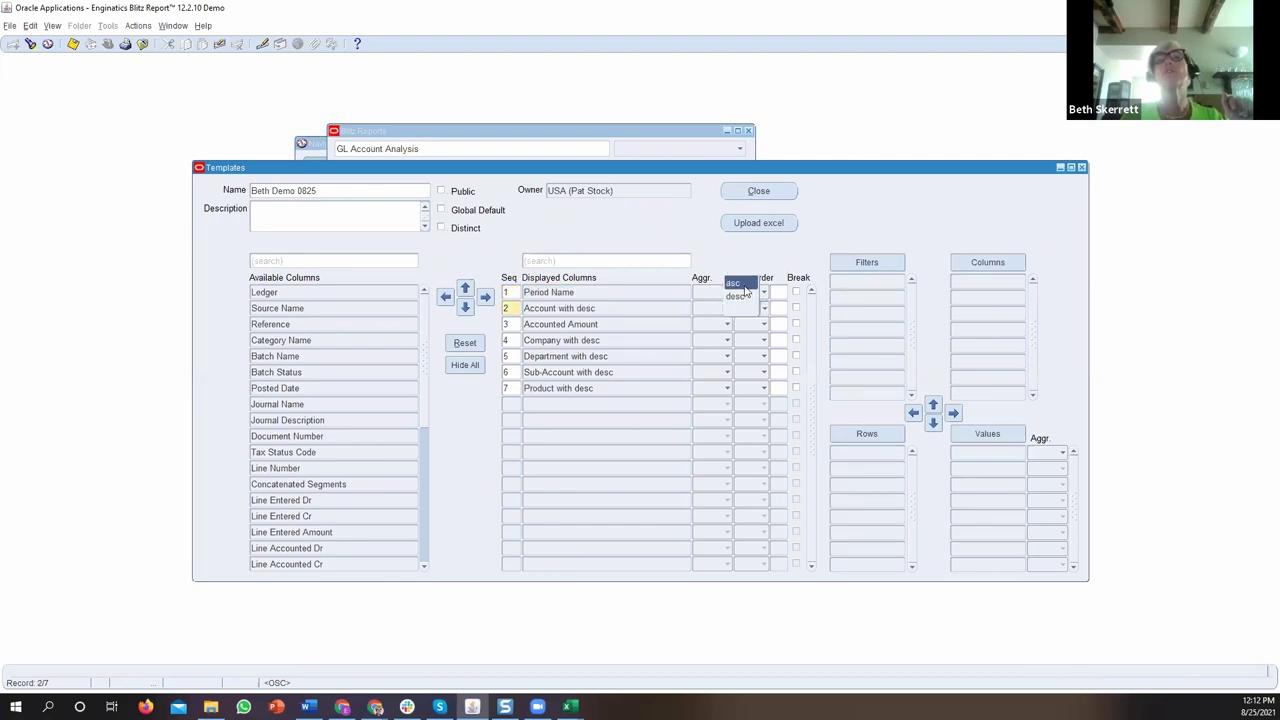
click(742, 285)
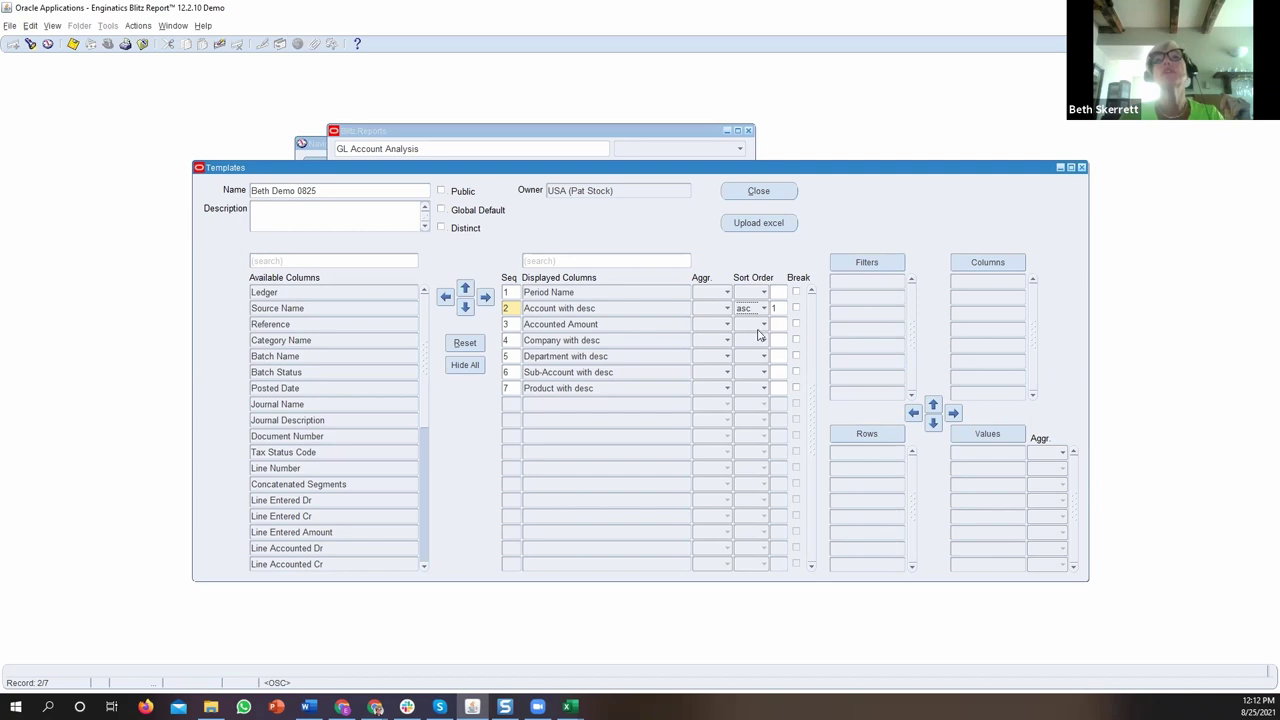
click(726, 325)
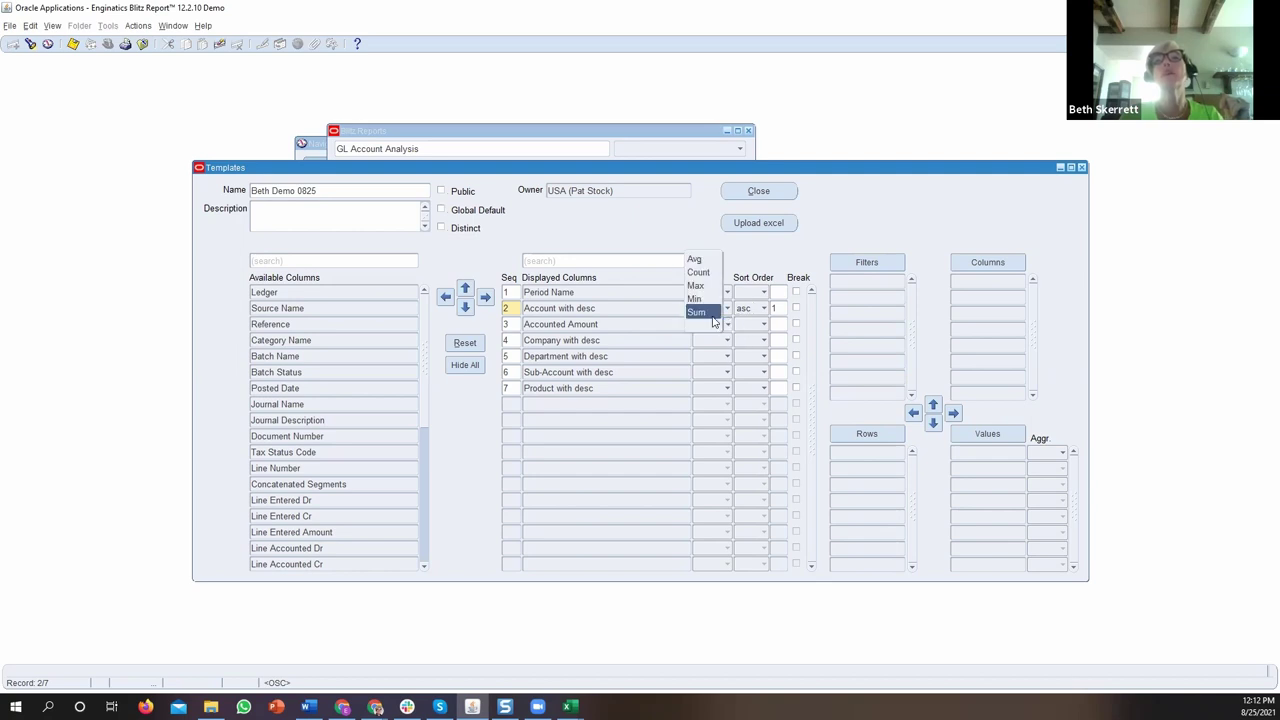
click(706, 312)
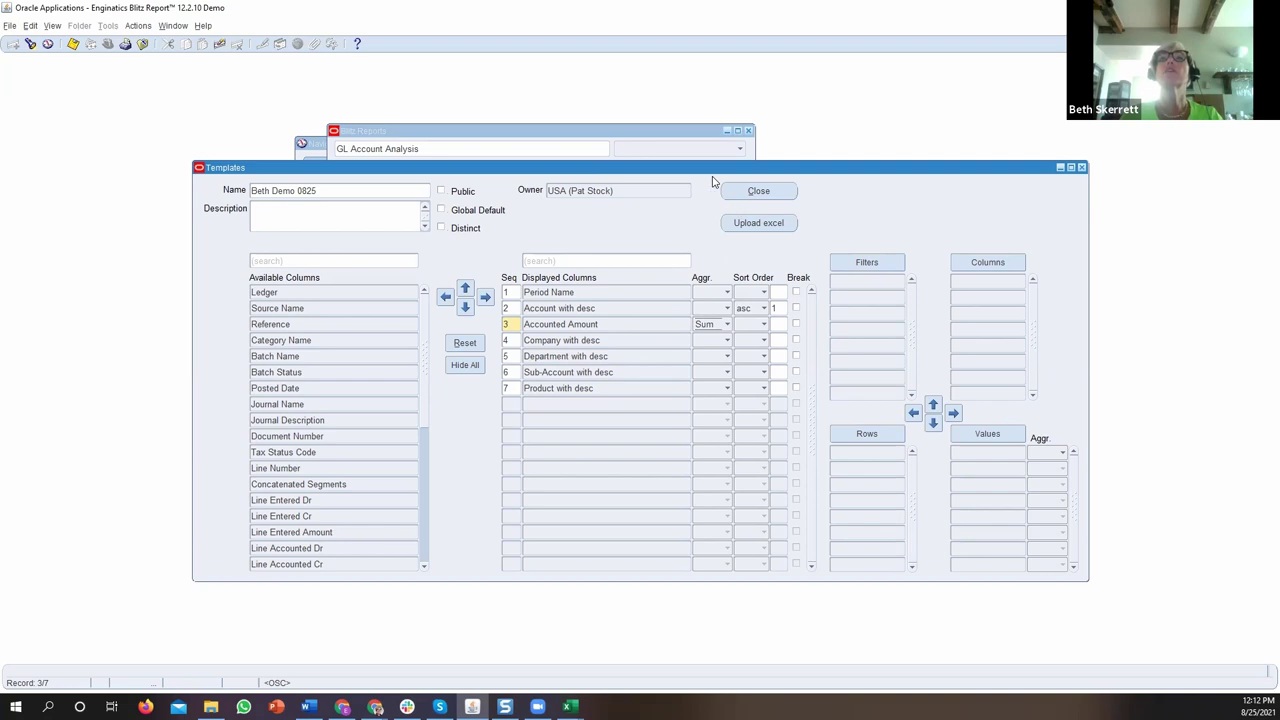
Run the report with the template still open and examine the company and summed amount of the 1110 - Cash rows in Excel.
drag(697, 172, 682, 287)
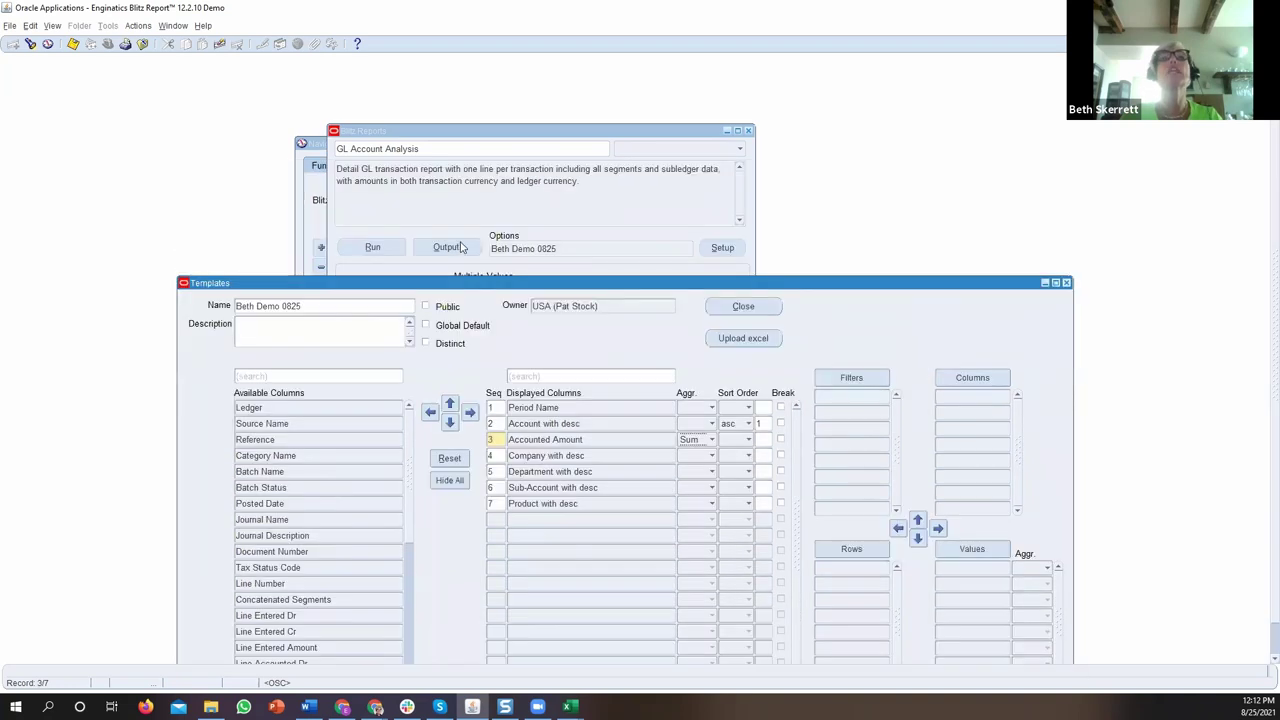
click(372, 246)
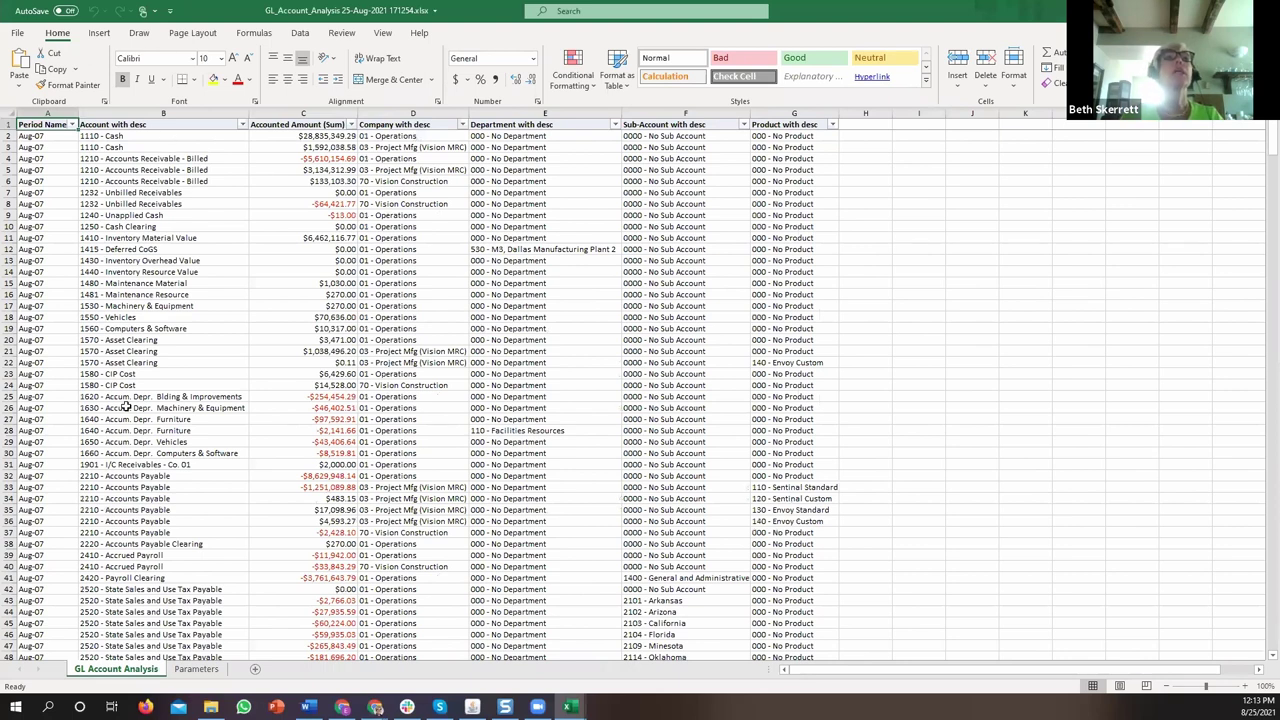
click(410, 136)
click(410, 148)
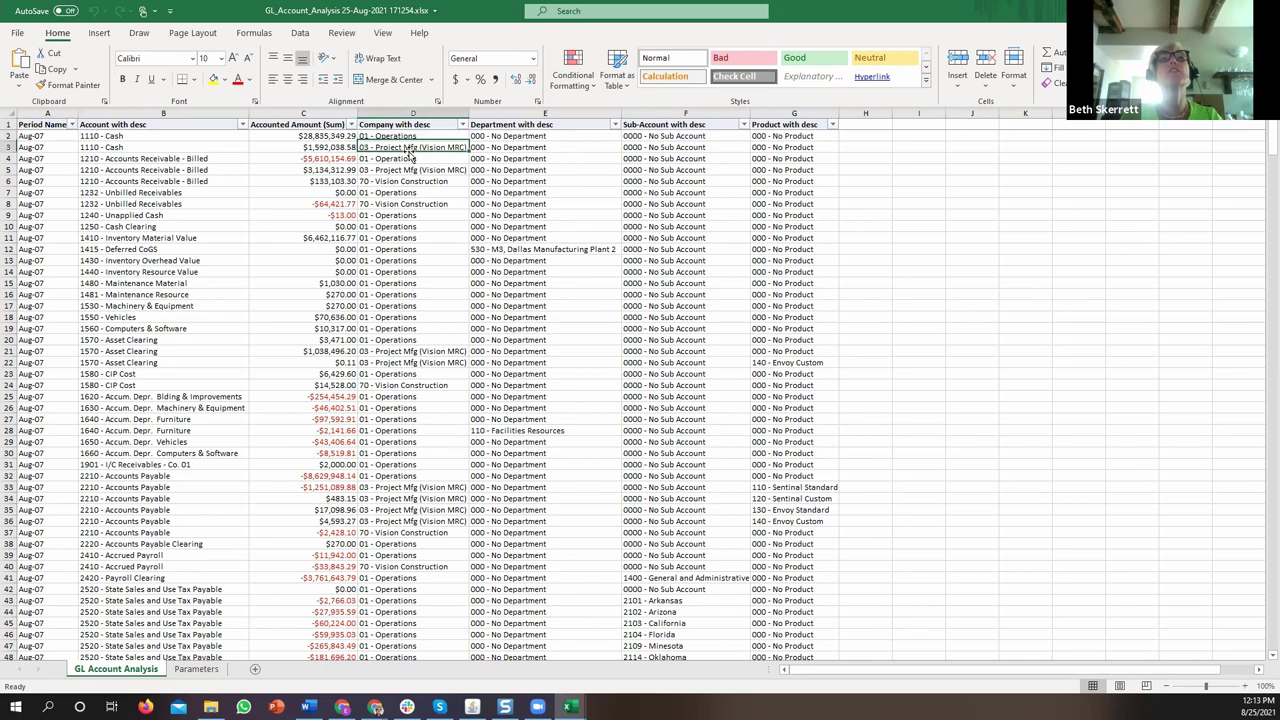
click(316, 136)
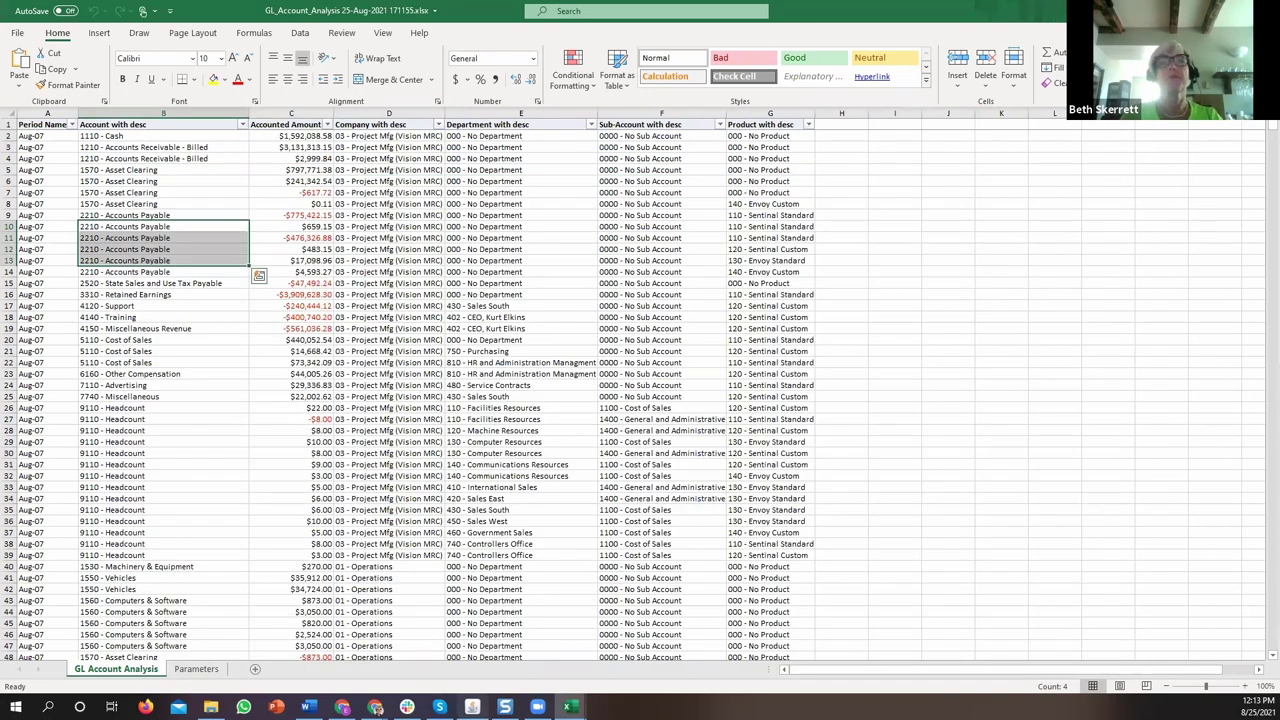
Return to the template in Blitz Report and remove Company, Department, Sub-Account and Product with desc from the displayed columns.
click(472, 707)
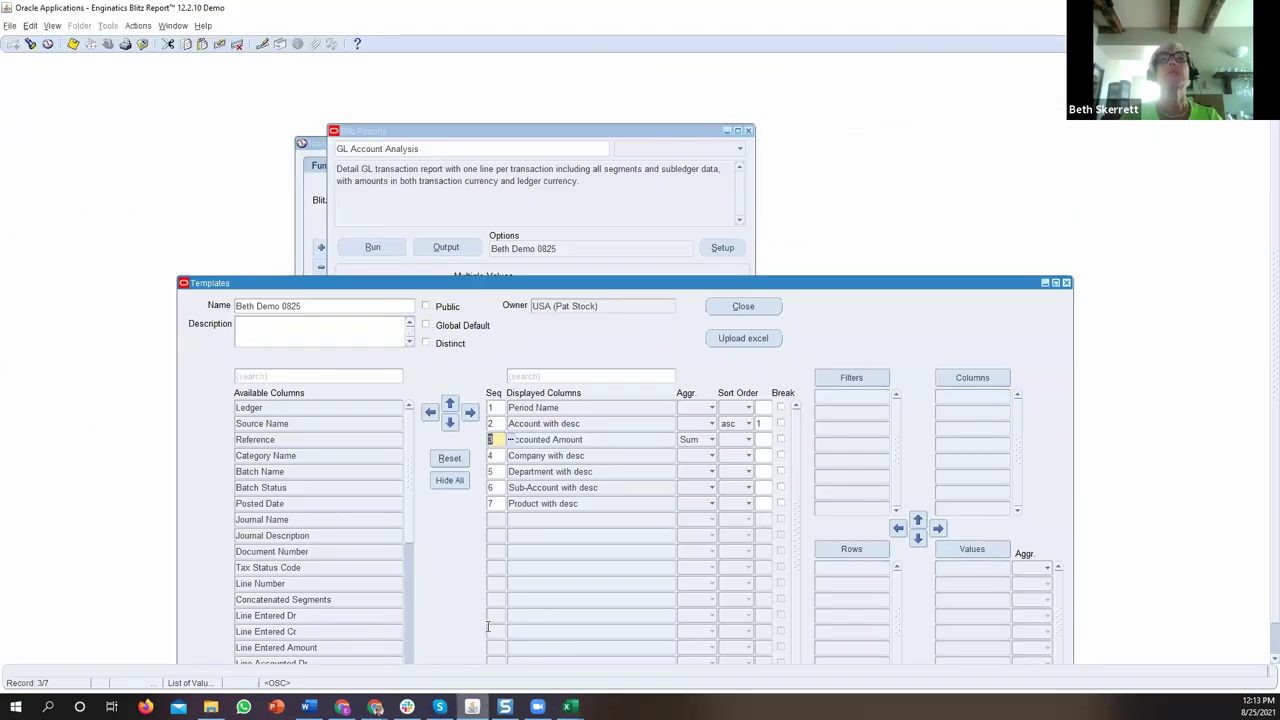
click(566, 455)
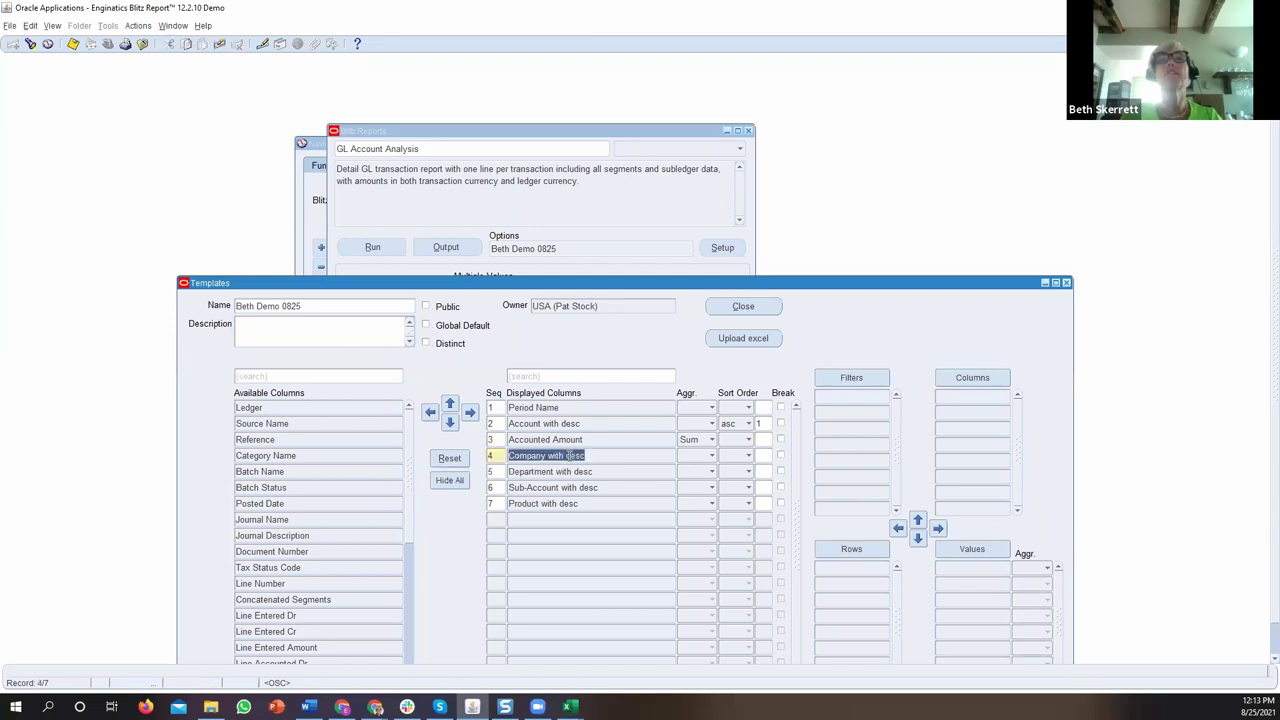
click(430, 412)
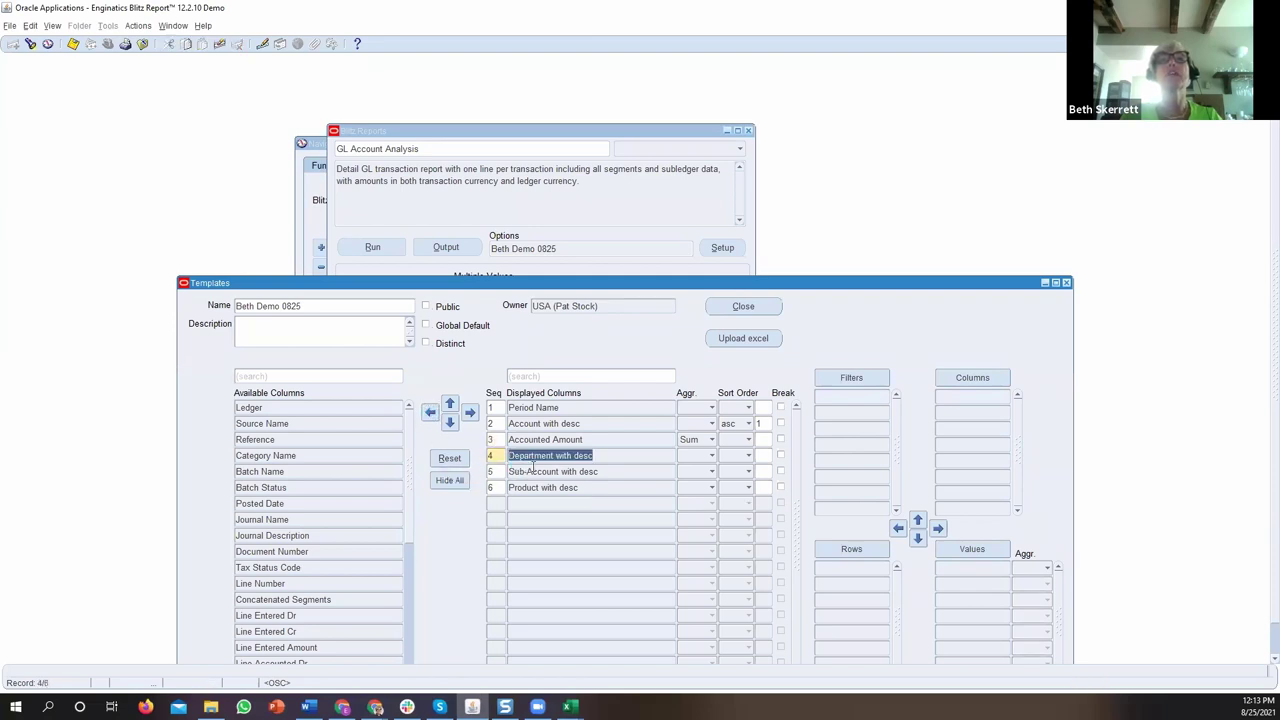
click(430, 412)
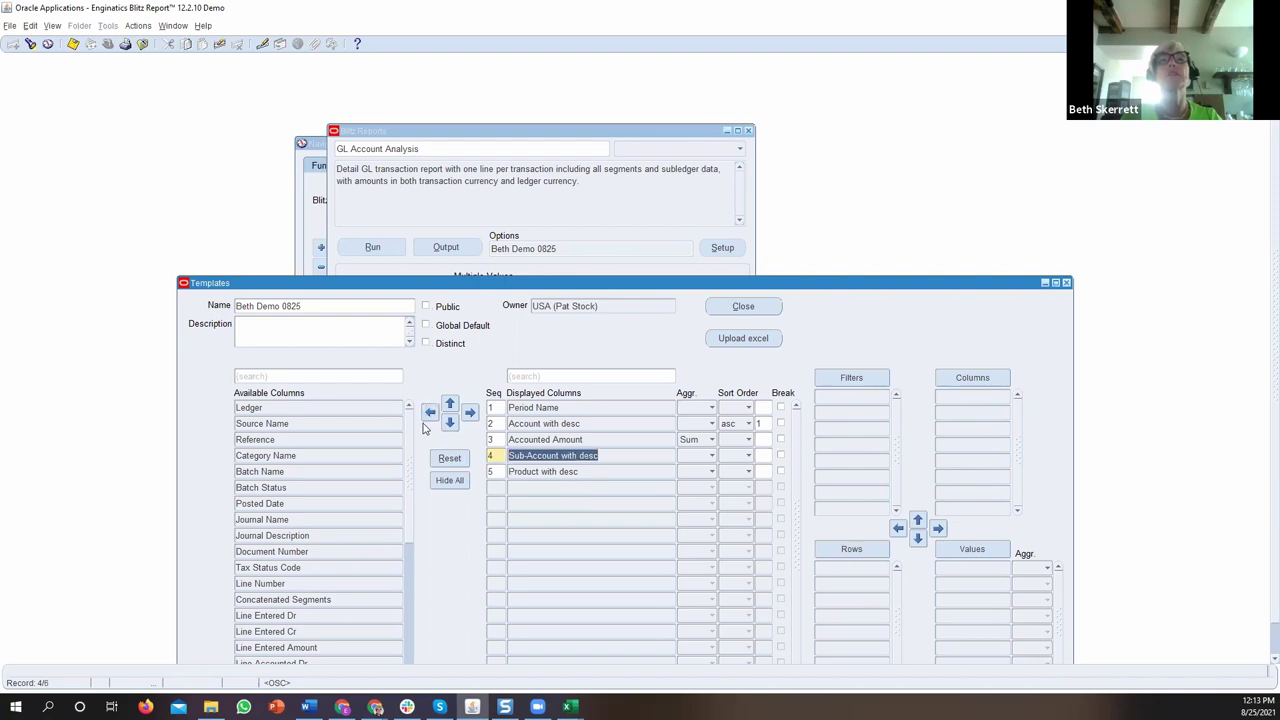
click(430, 412)
click(430, 412)
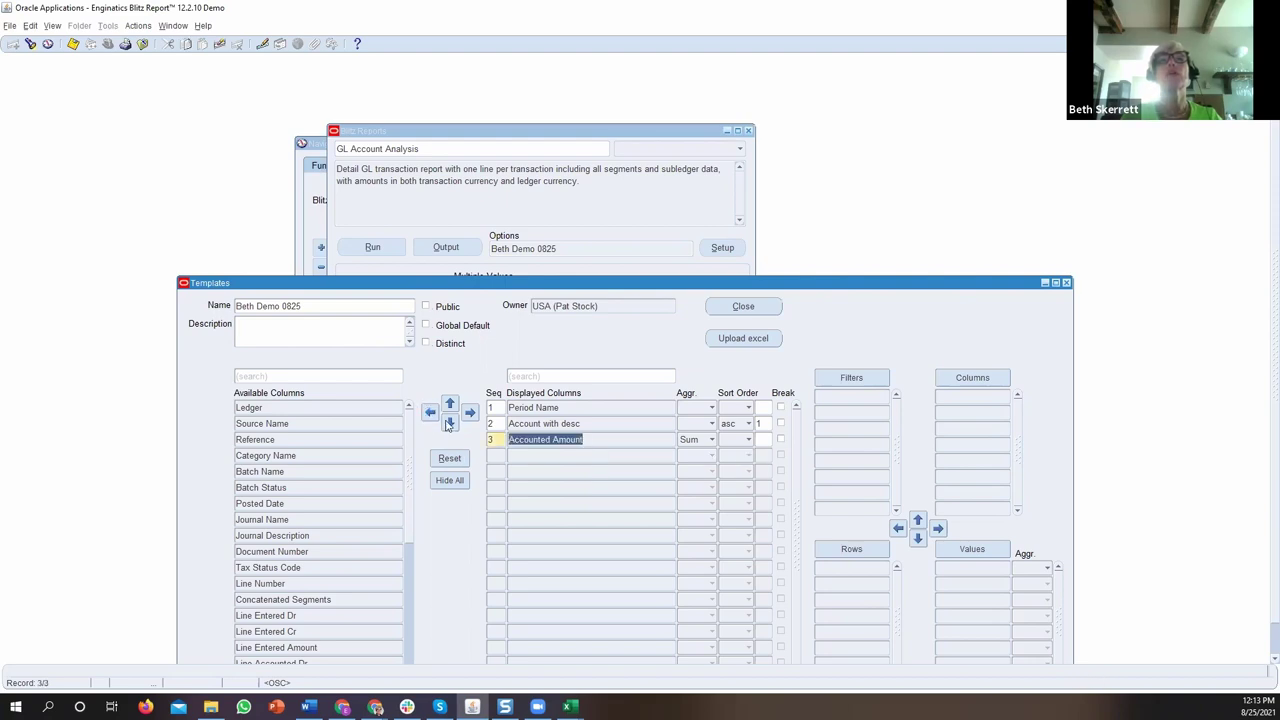
Run the report with the reduced columns and examine the summed account amounts in Excel, including the accumulated depreciation rows.
click(371, 247)
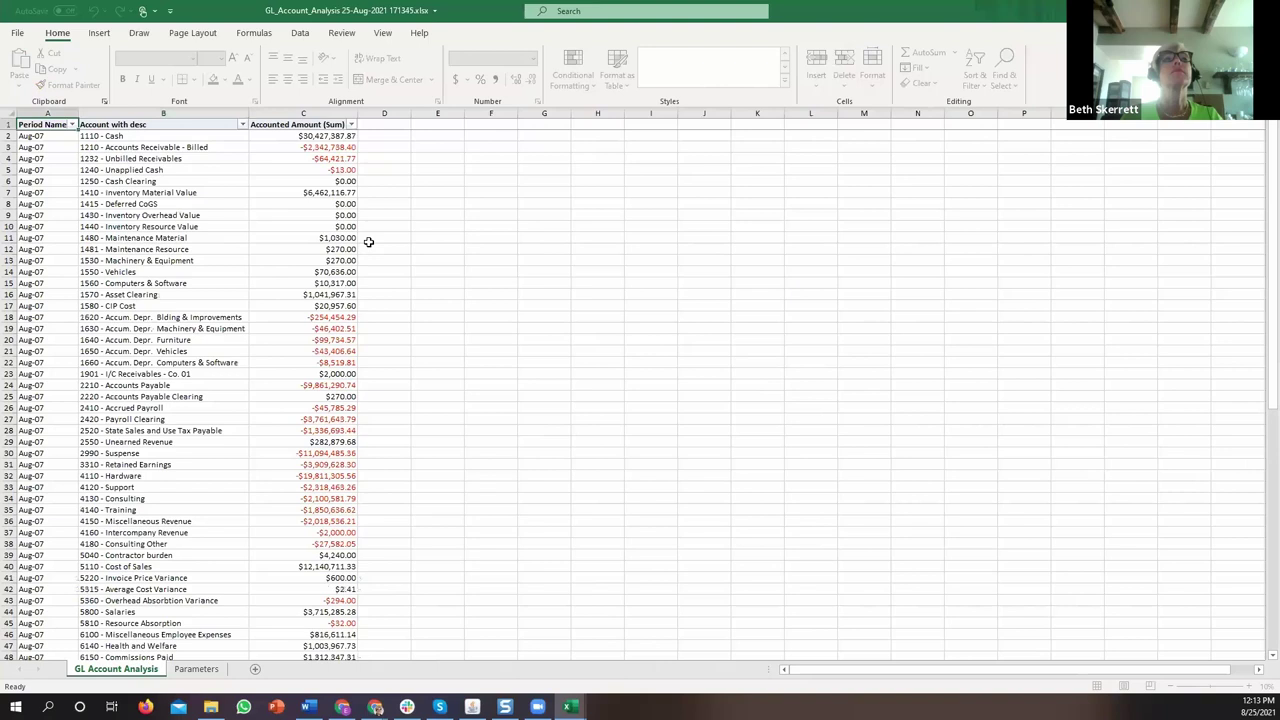
scroll(160, 340, down, 8)
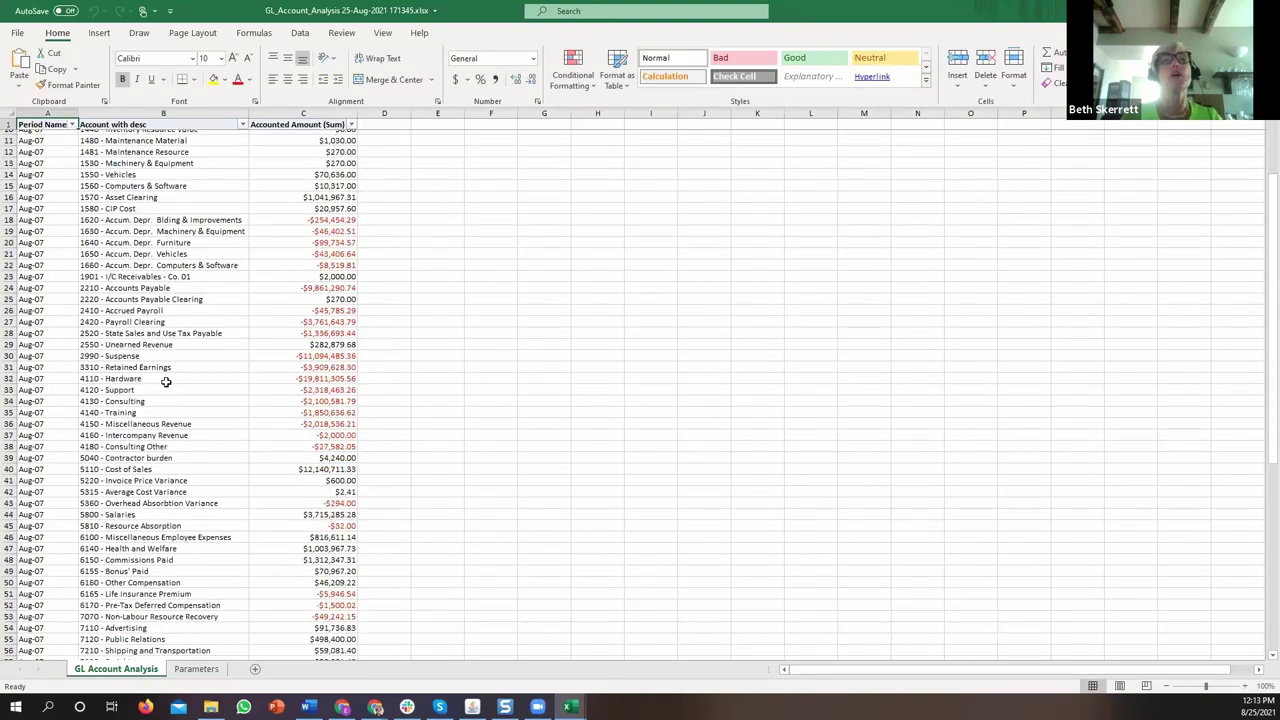
scroll(166, 383, down, 11)
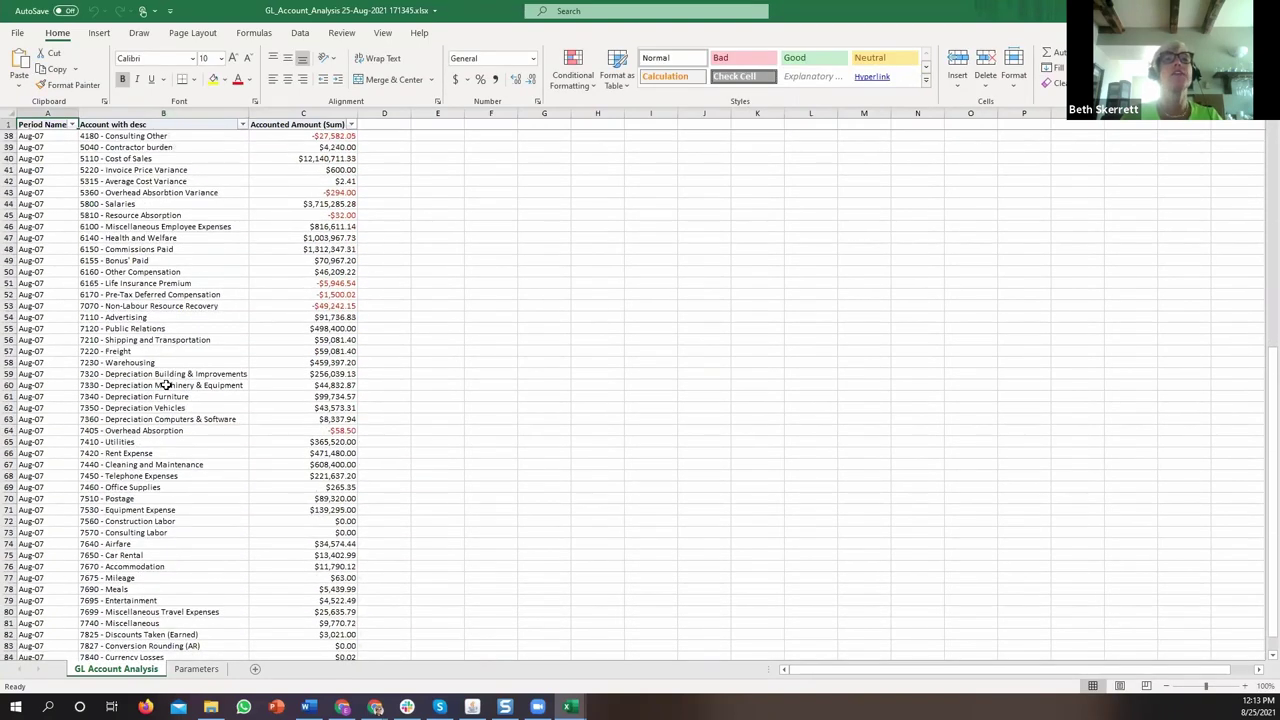
scroll(166, 385, up, 7)
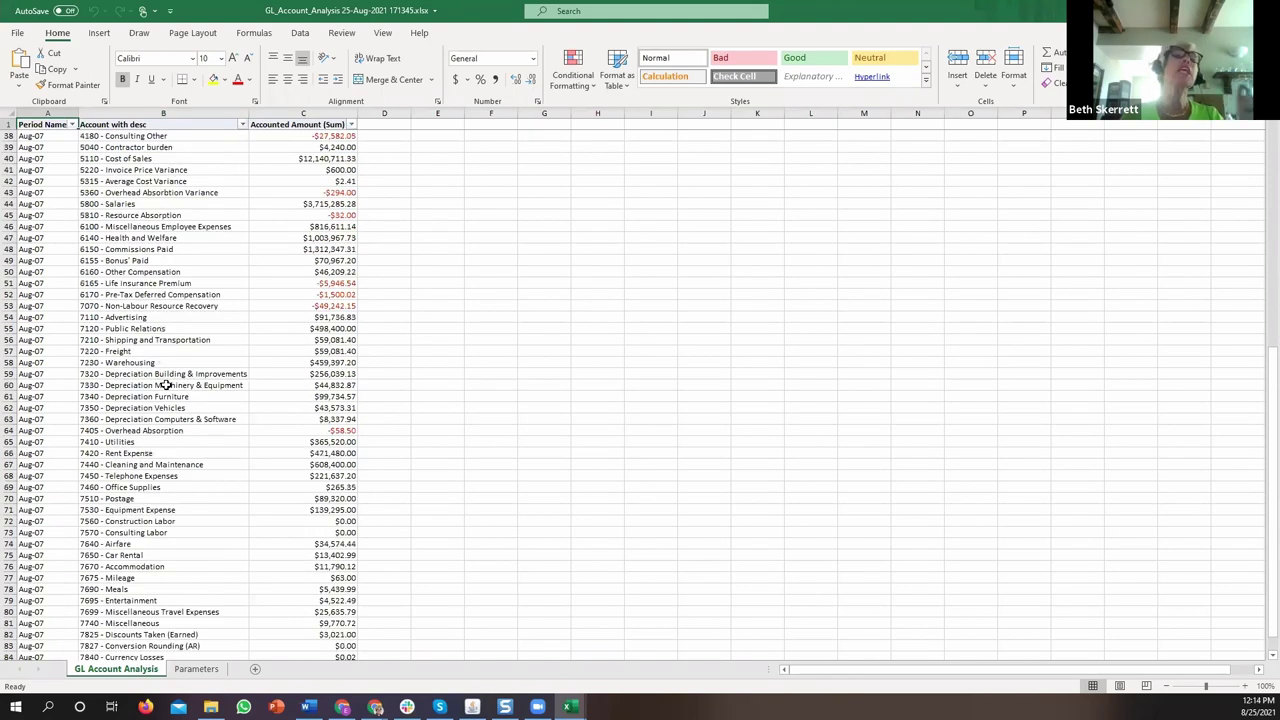
scroll(166, 385, up, 10)
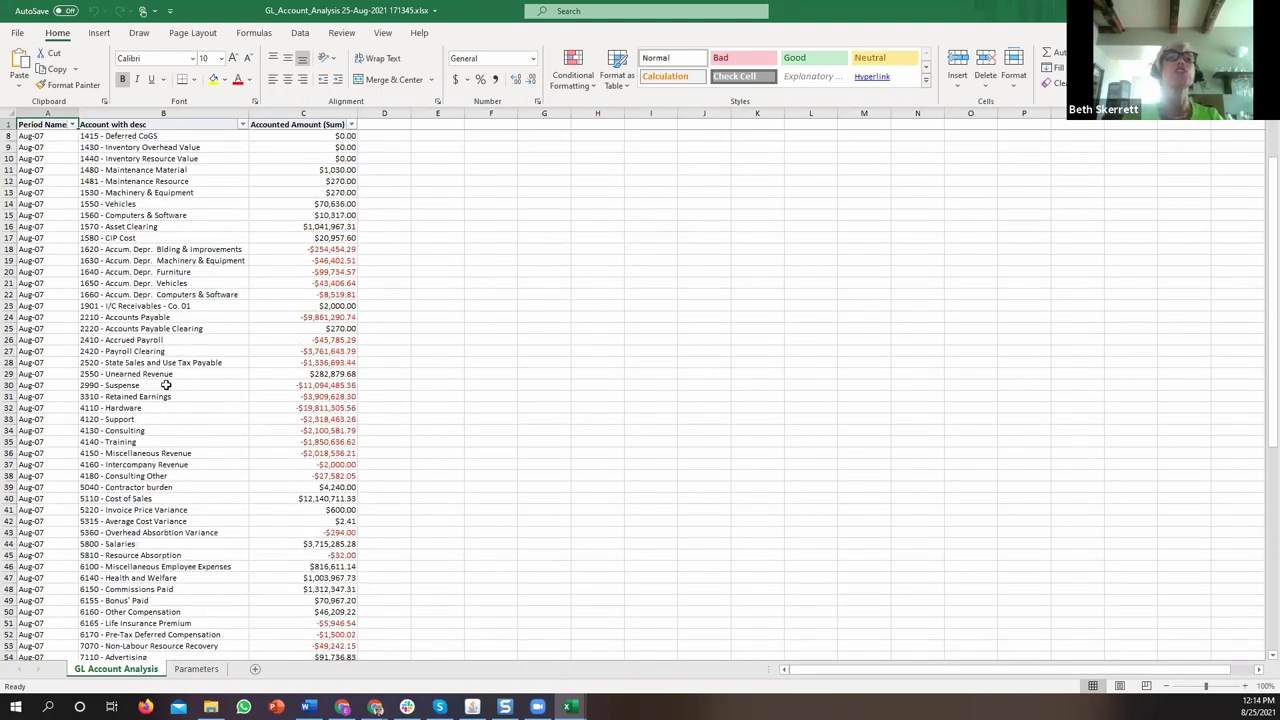
drag(285, 252, 273, 306)
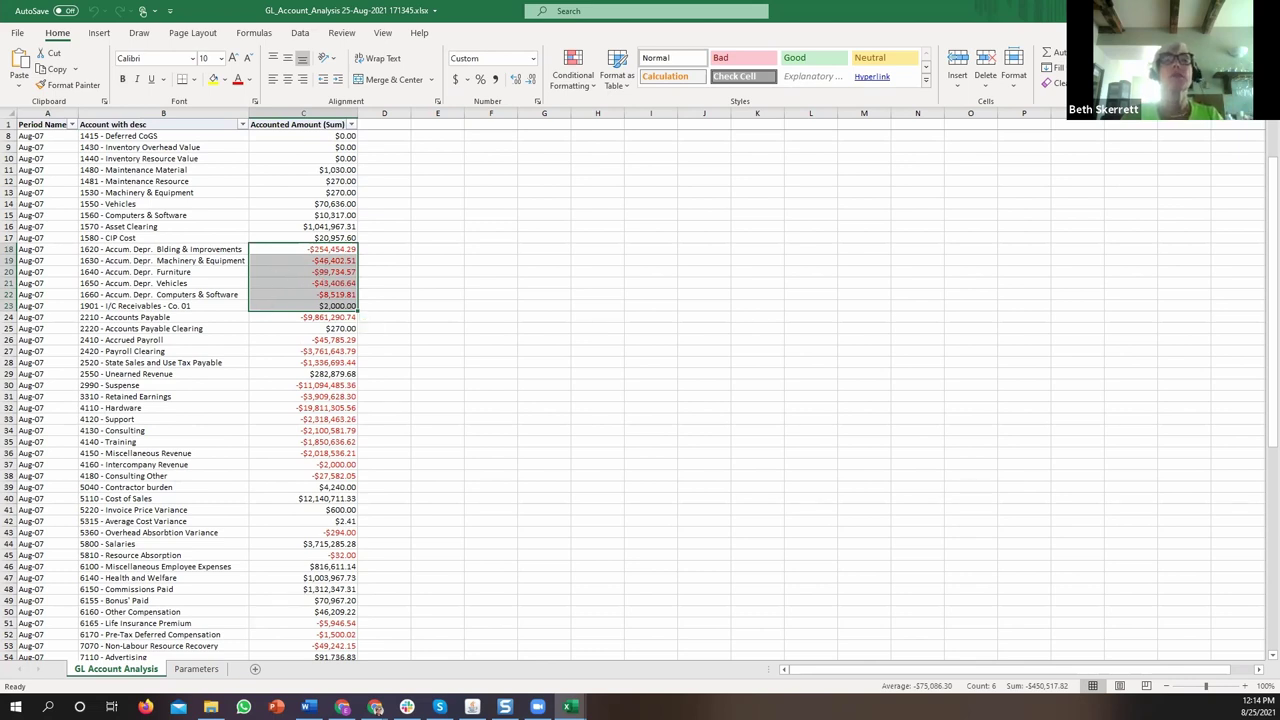
Return to Blitz Report, close the template, and allow multiple values for Period with Aug-07;Aug-08.
click(472, 706)
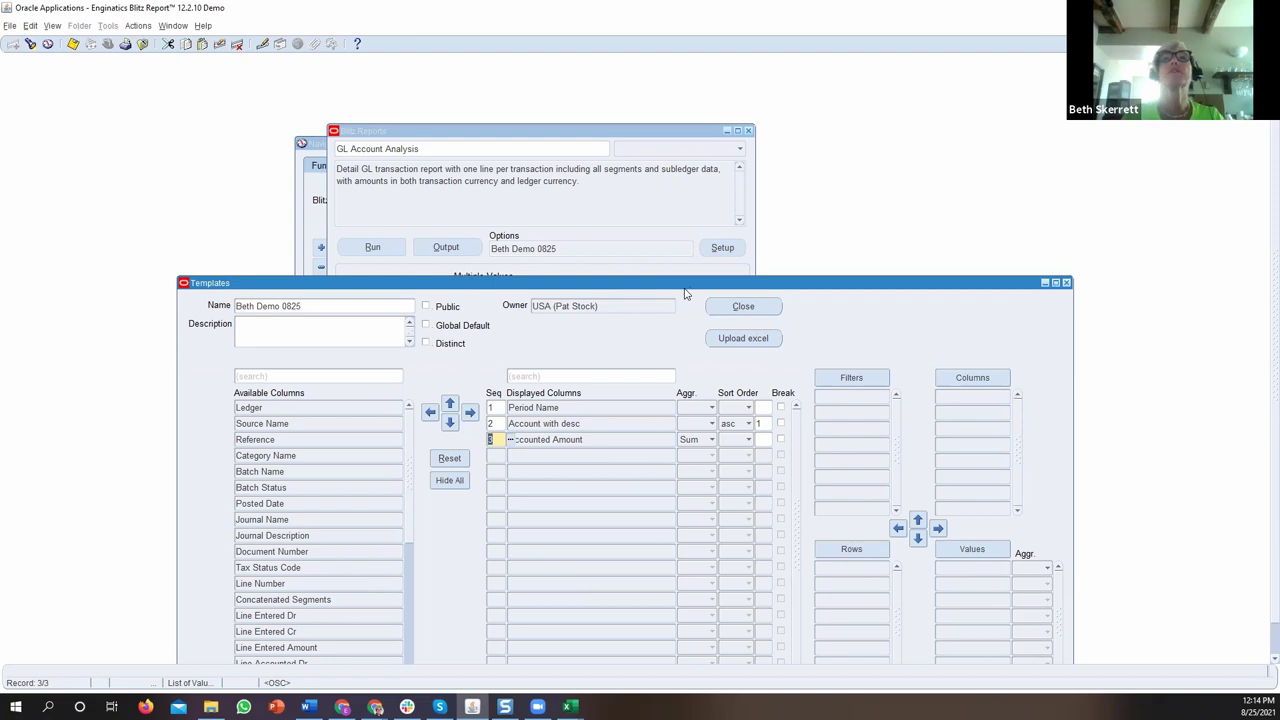
click(742, 306)
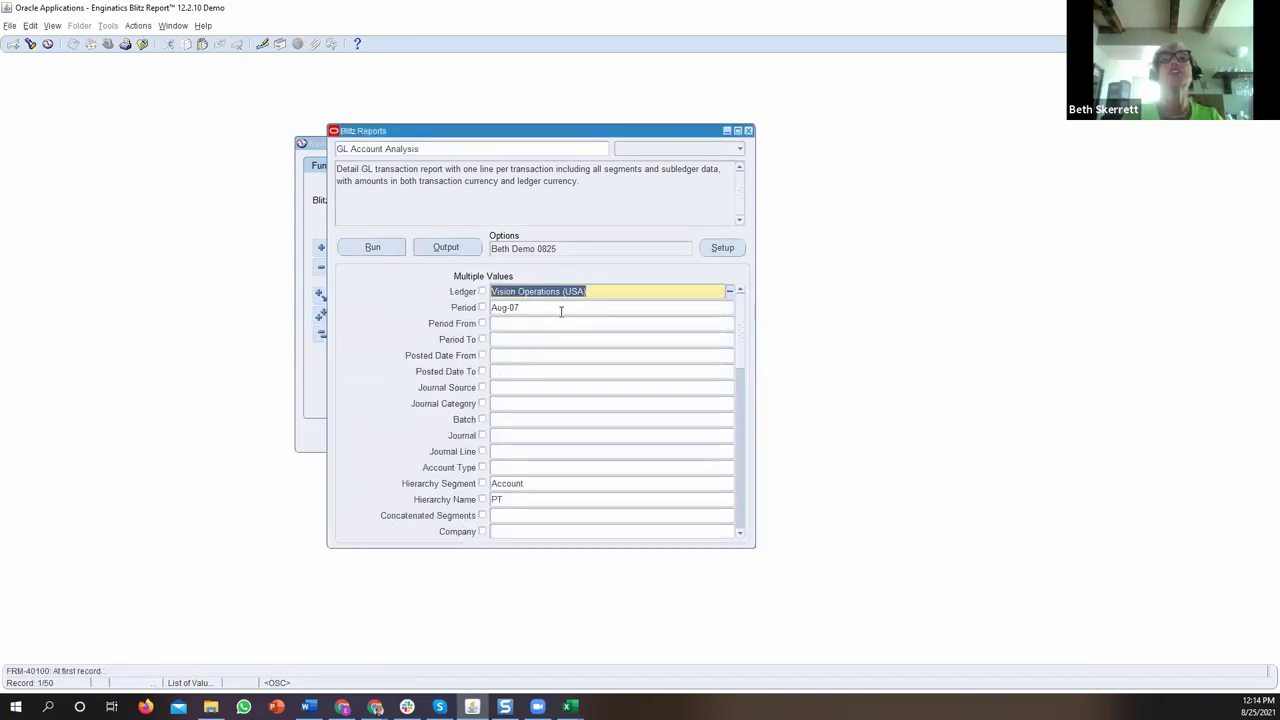
click(561, 309)
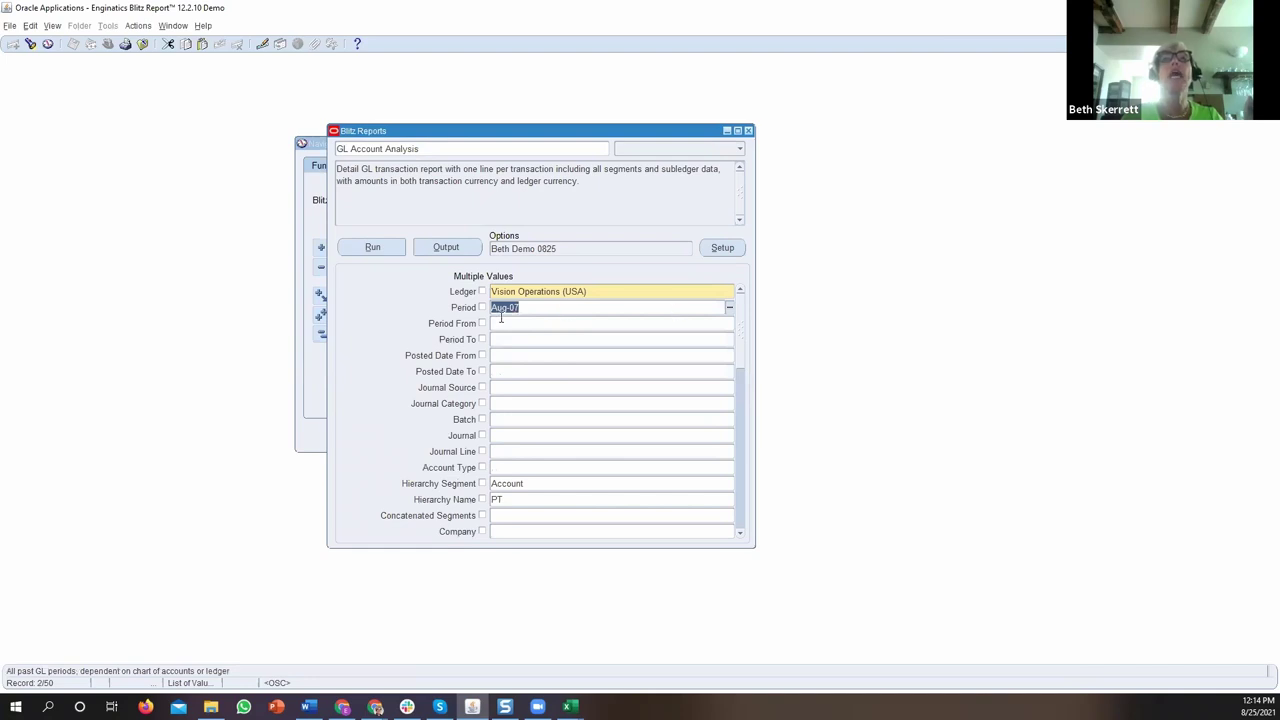
click(483, 309)
click(529, 309)
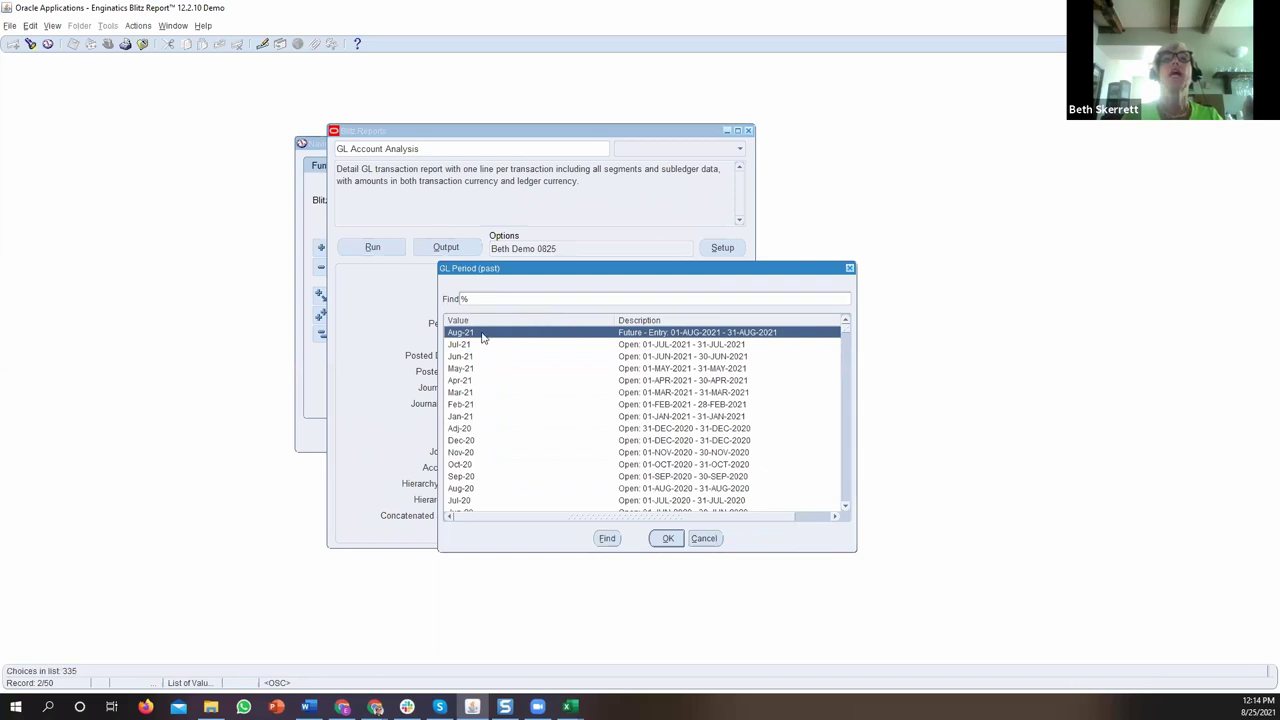
double_click(481, 334)
click(563, 308)
key(BackSpace)
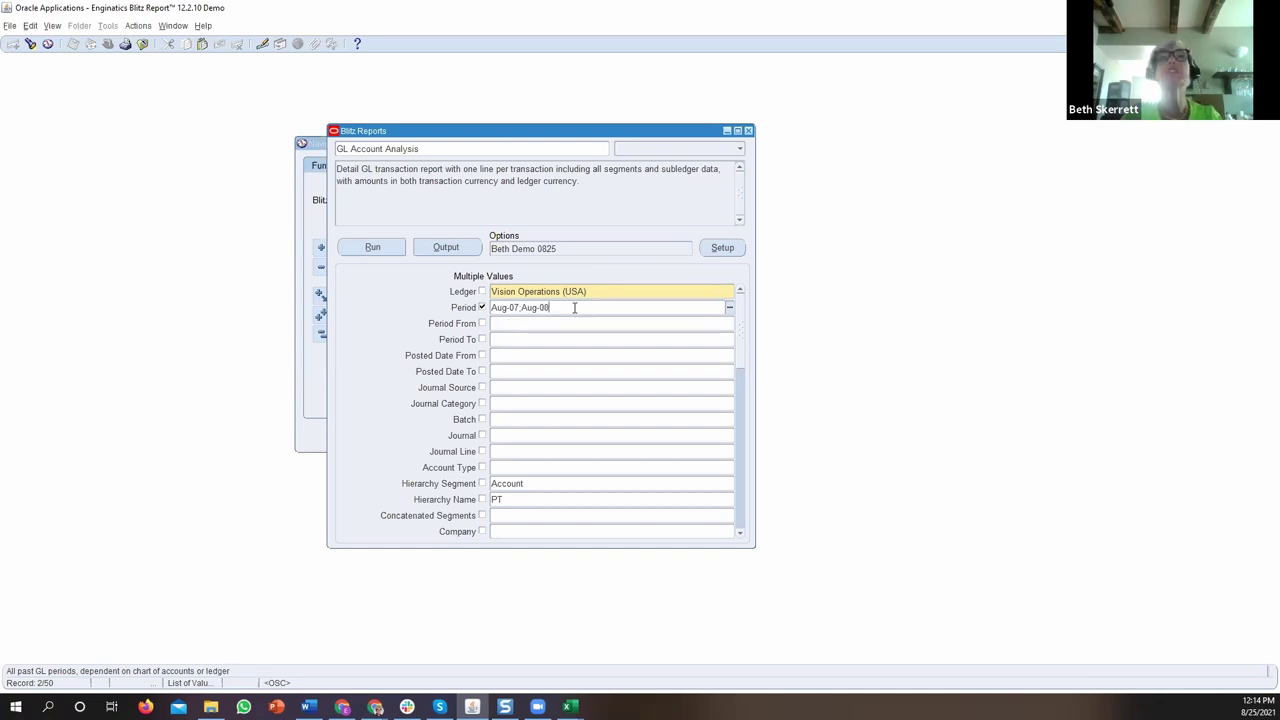
Run the report for both periods and examine the paired 1110 - Cash rows in the new Excel output.
click(375, 254)
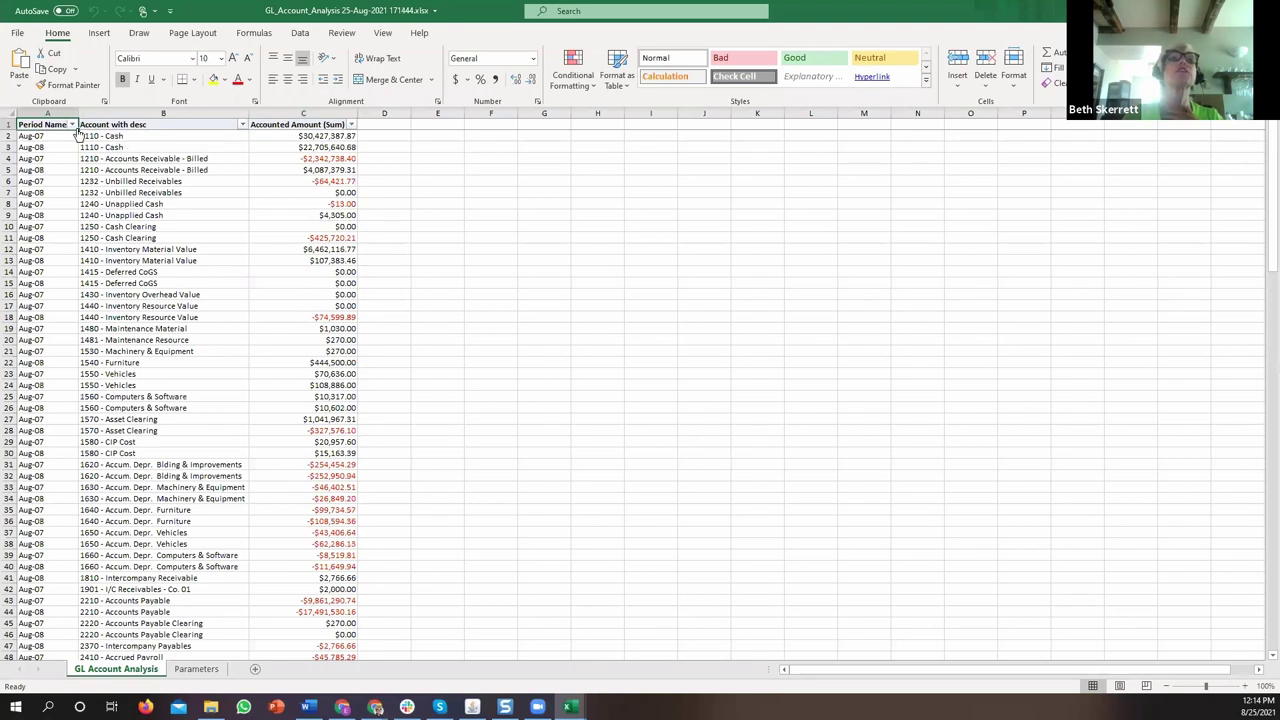
click(115, 135)
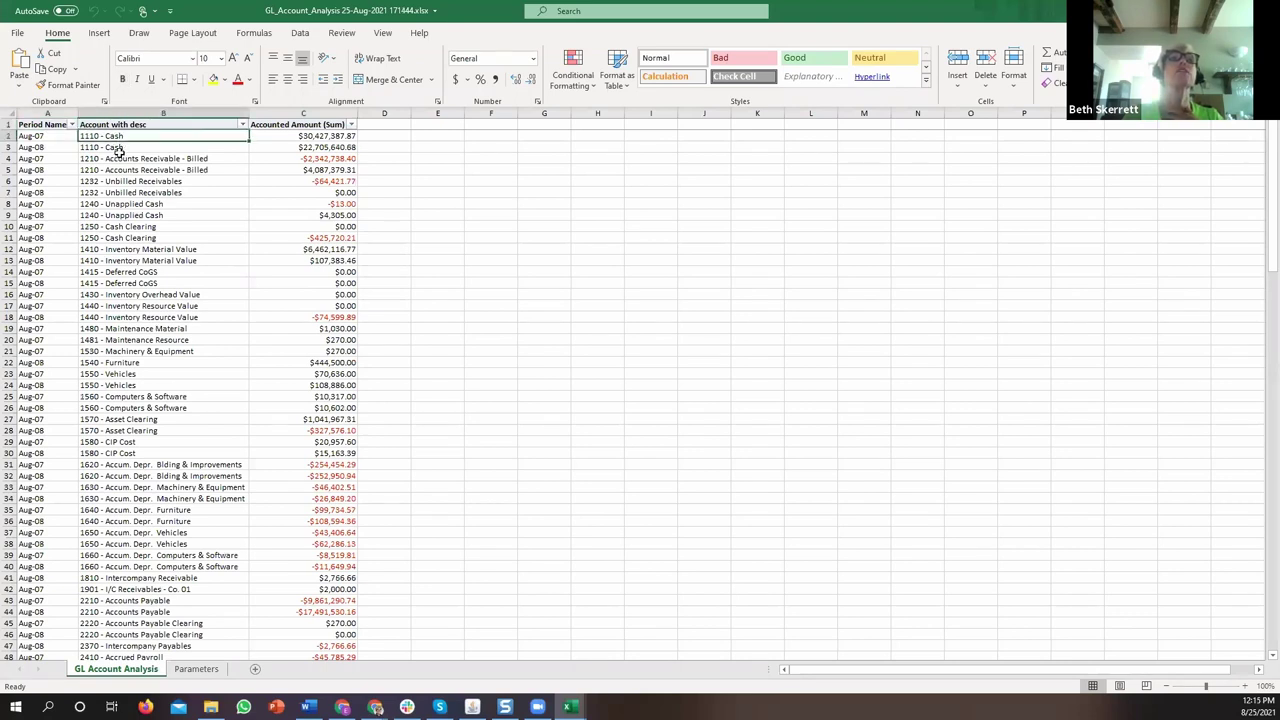
click(121, 147)
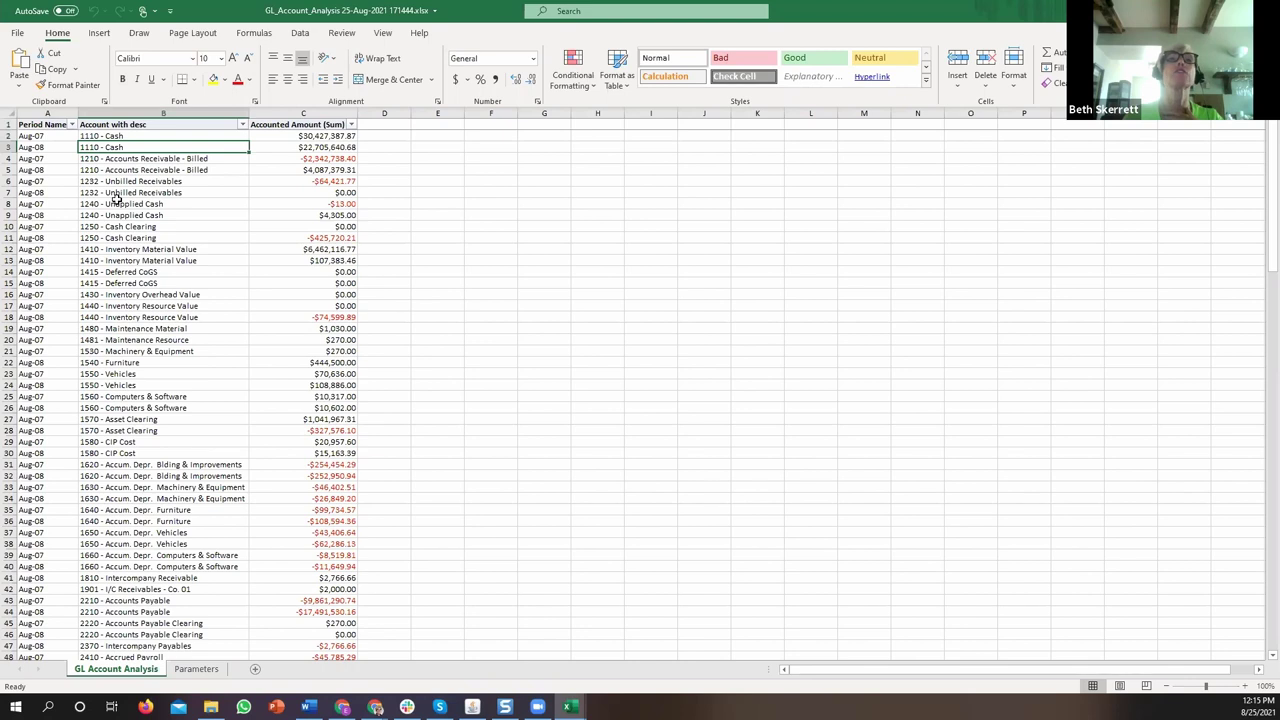
Filter the Period Name column to Aug-08 only and restore both periods.
click(72, 125)
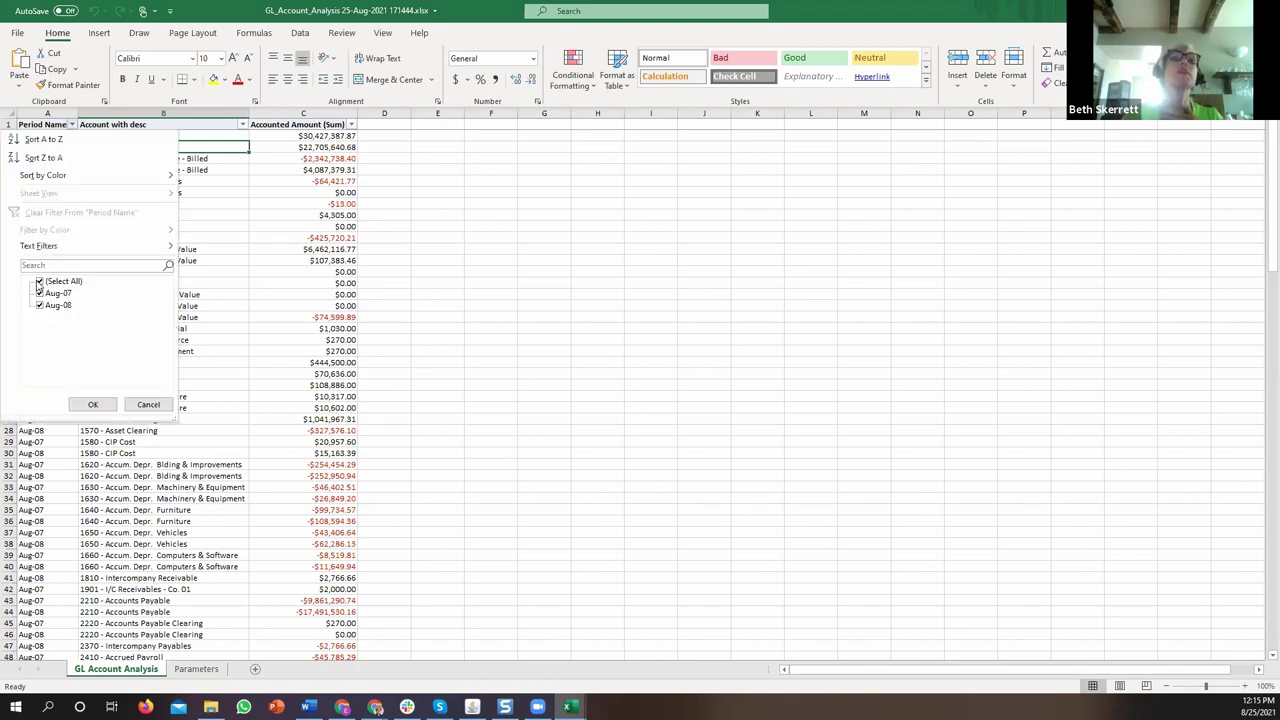
click(40, 293)
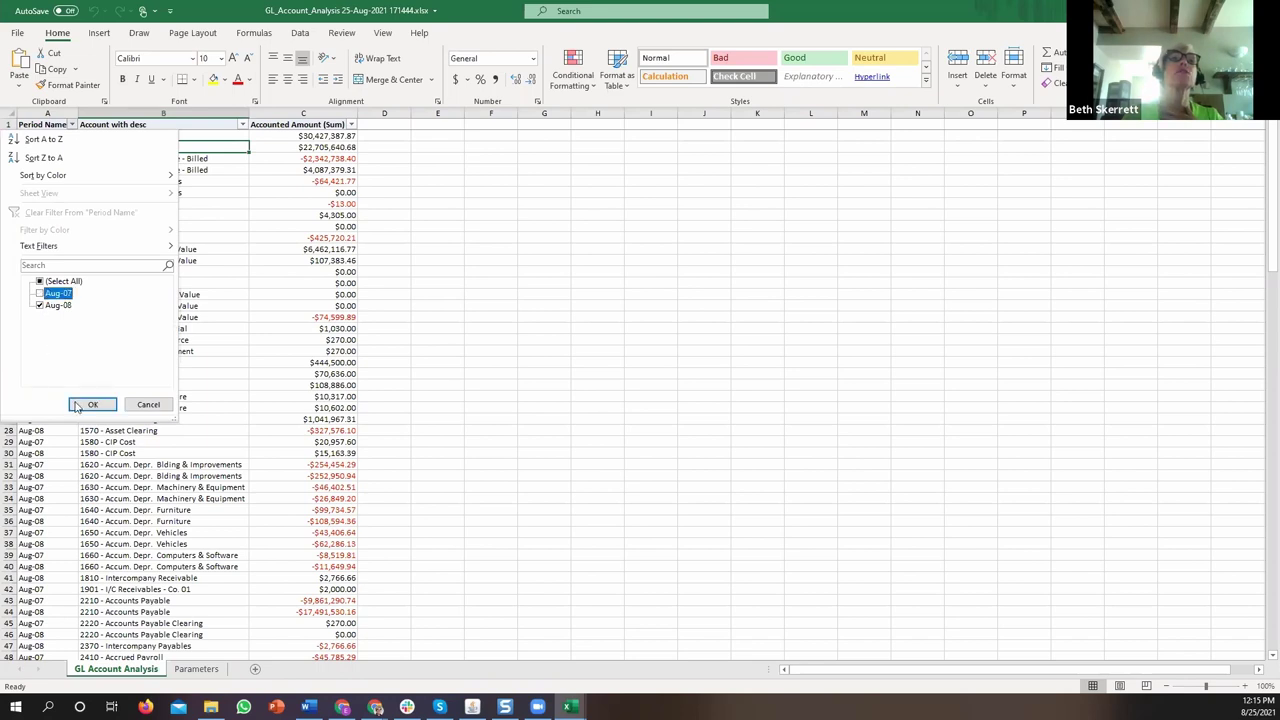
click(79, 404)
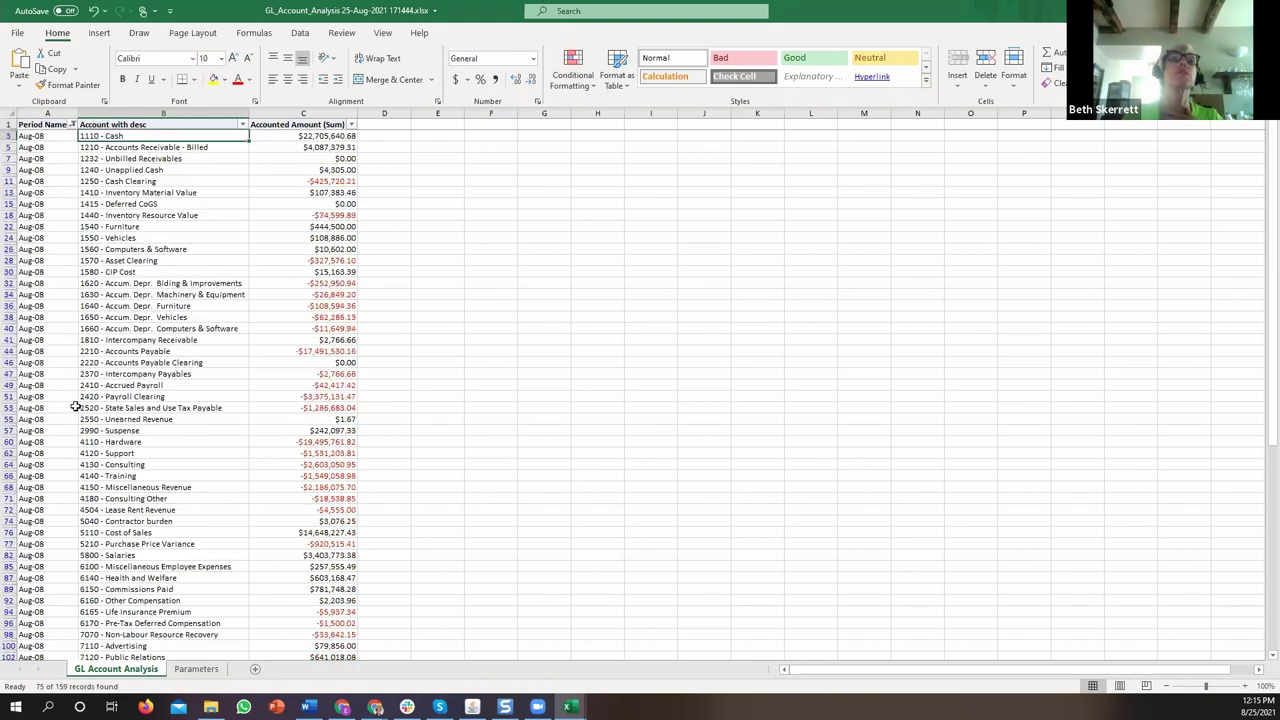
click(72, 124)
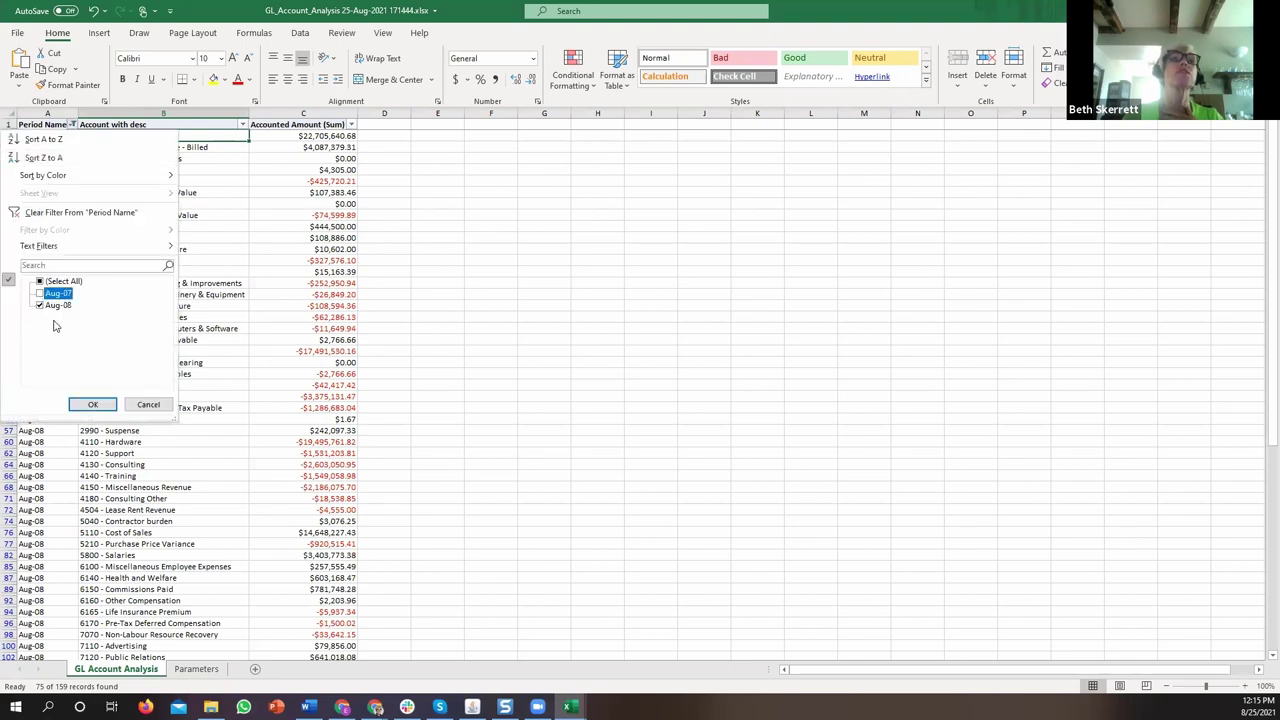
click(78, 408)
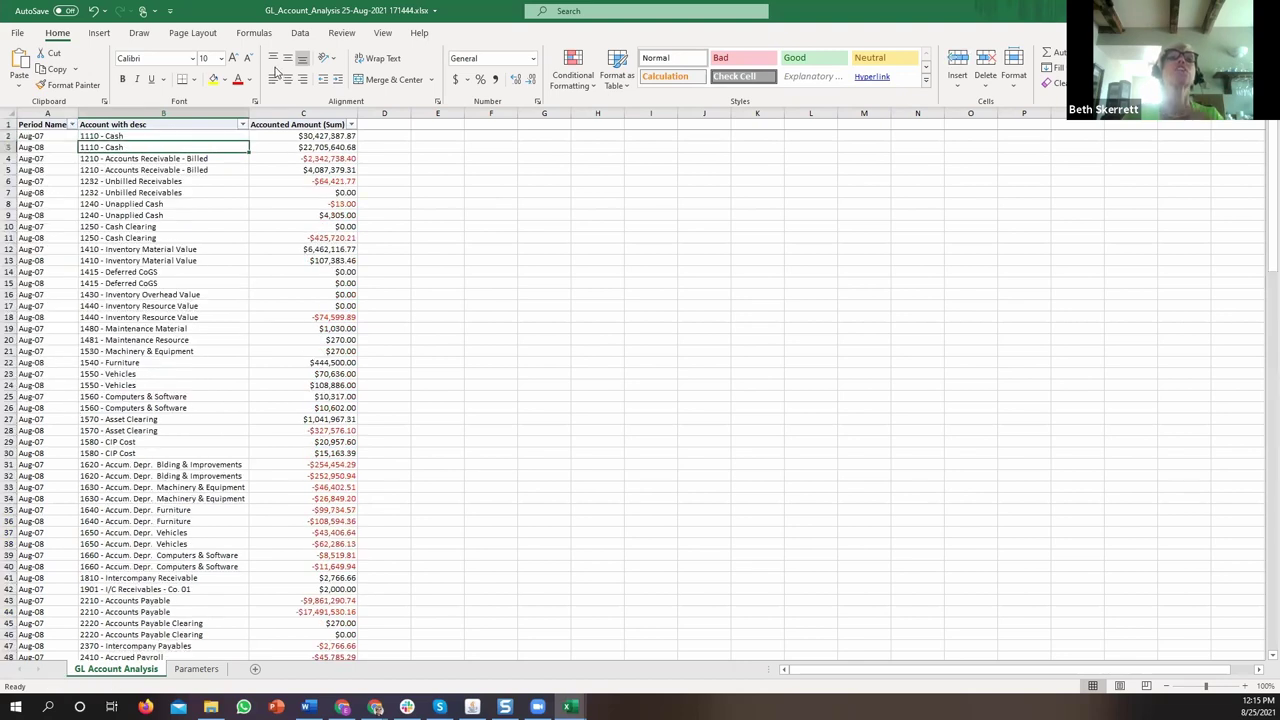
Compare the Aug-07 and Aug-08 accounted amounts of the 1110 - Cash rows.
click(319, 148)
double_click(318, 147)
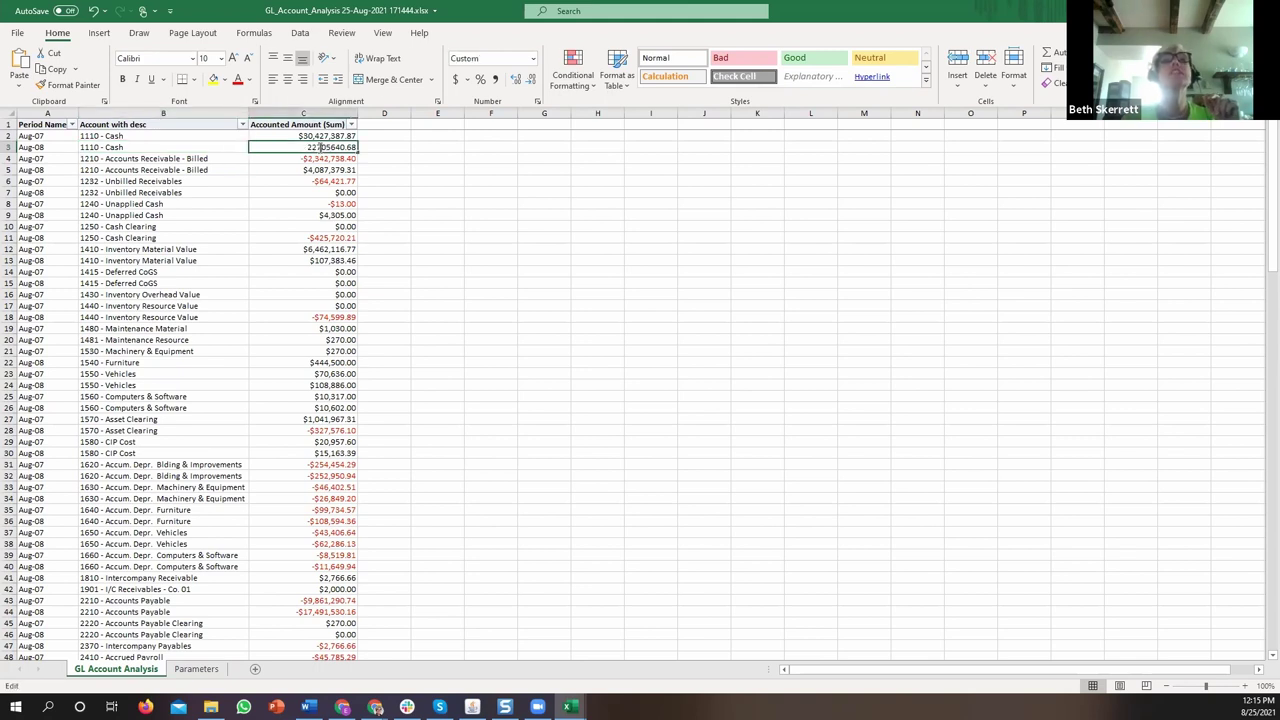
double_click(309, 135)
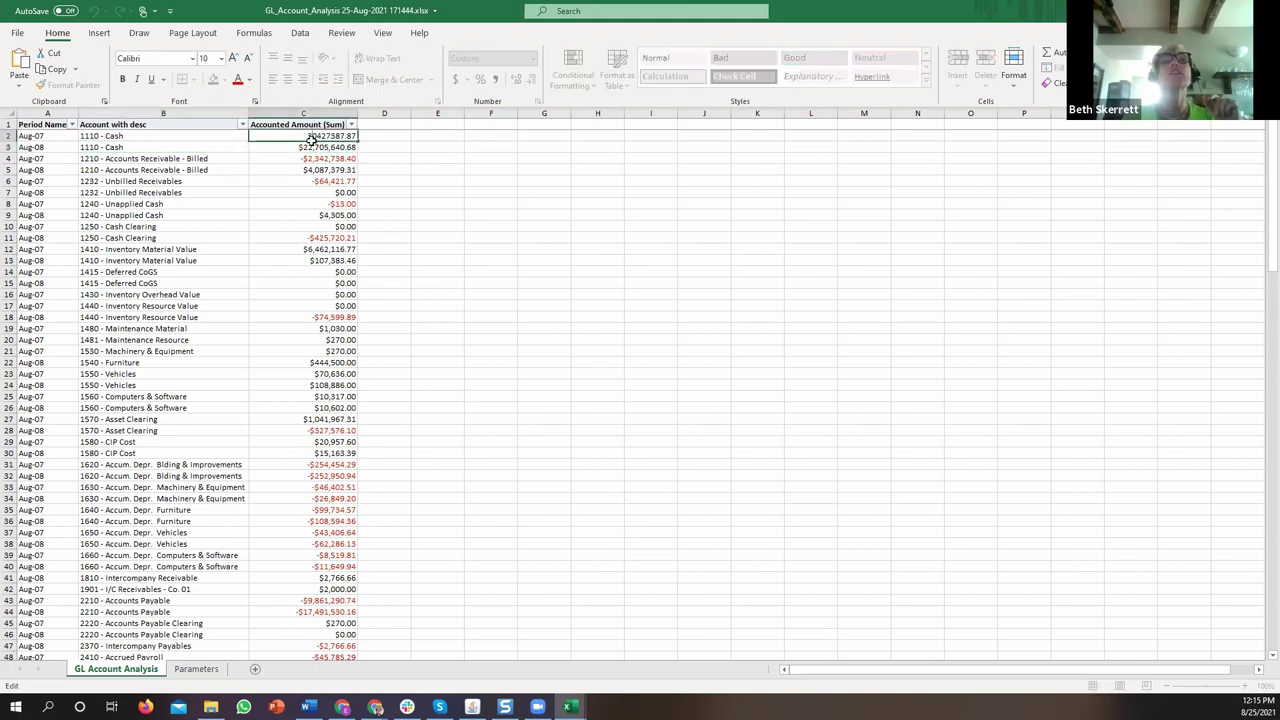
double_click(309, 147)
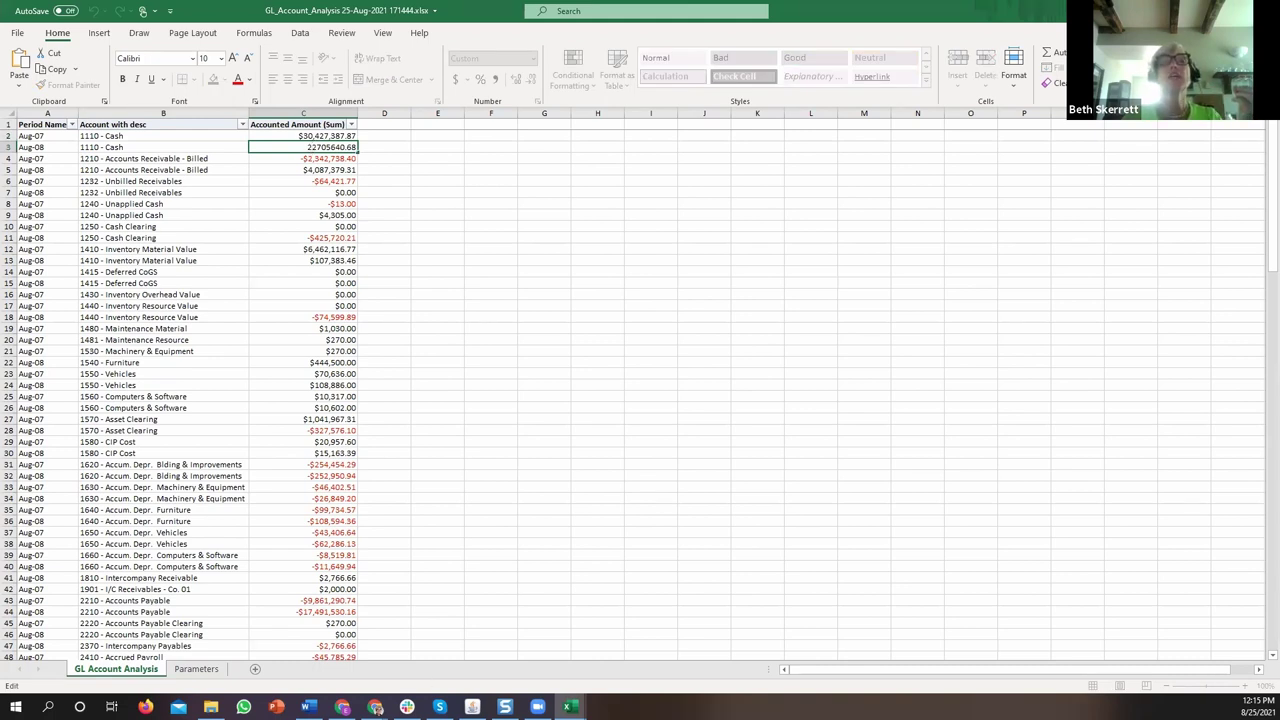
Switch back to Blitz Report and reopen the custom template for editing from the report options.
key(alt+Tab)
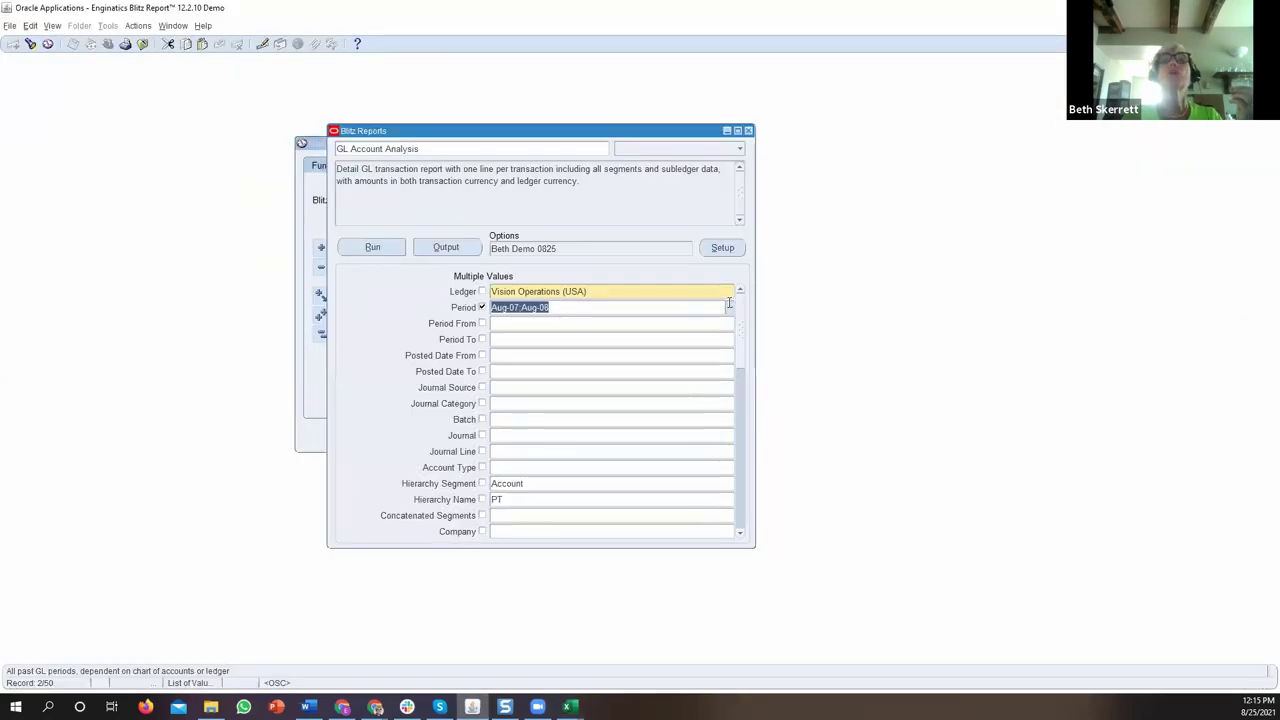
click(656, 251)
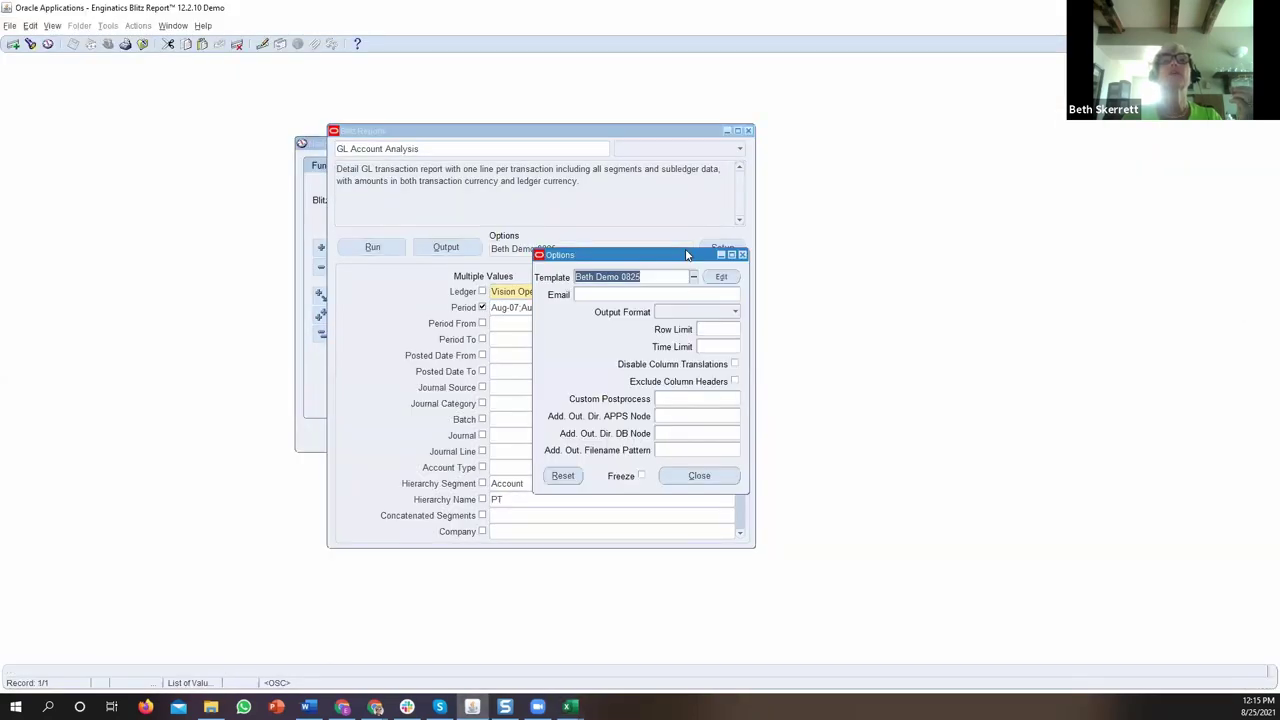
click(694, 277)
double_click(626, 418)
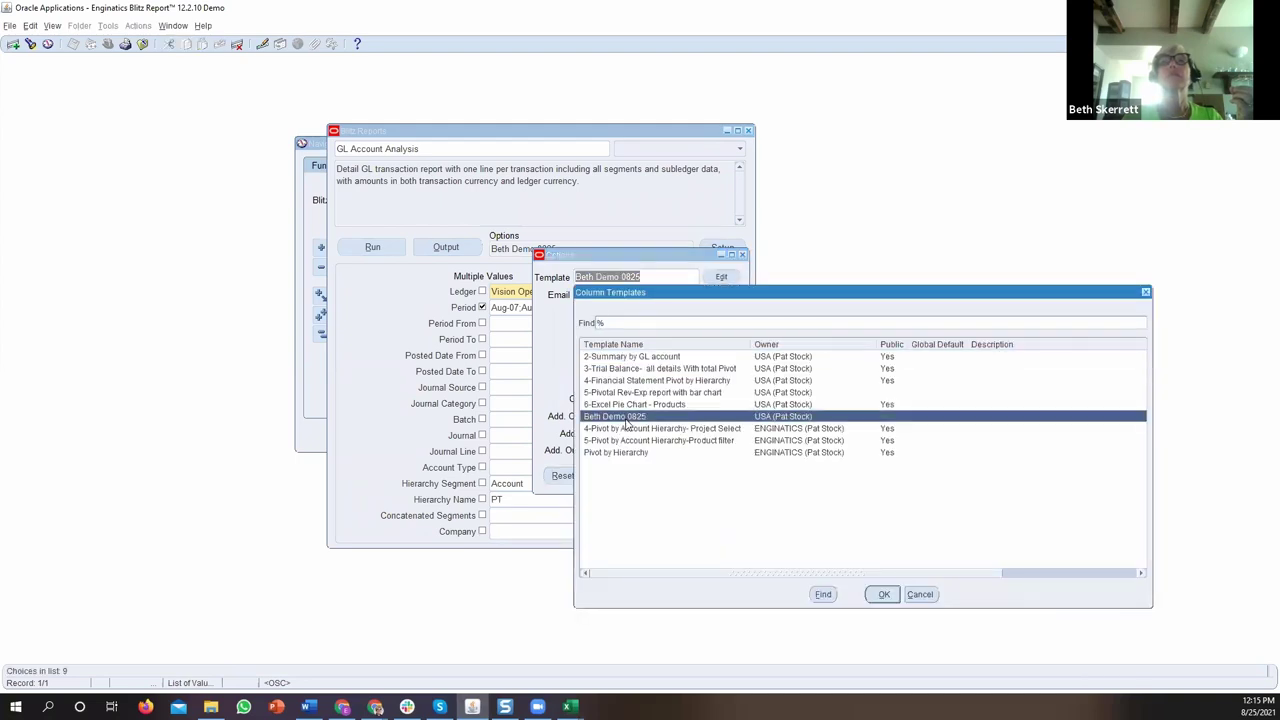
click(721, 277)
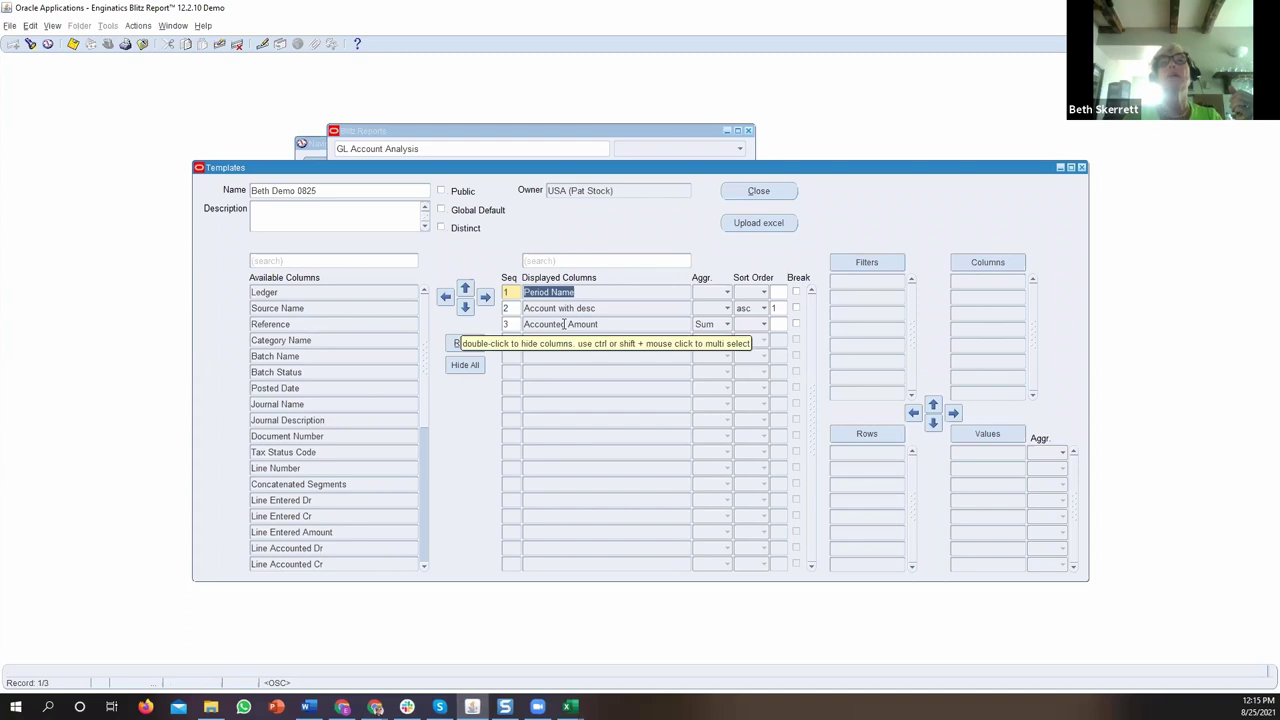
Clear the aggregation of Accounted Amount and the sort order of Account with desc.
click(727, 326)
click(702, 342)
click(764, 324)
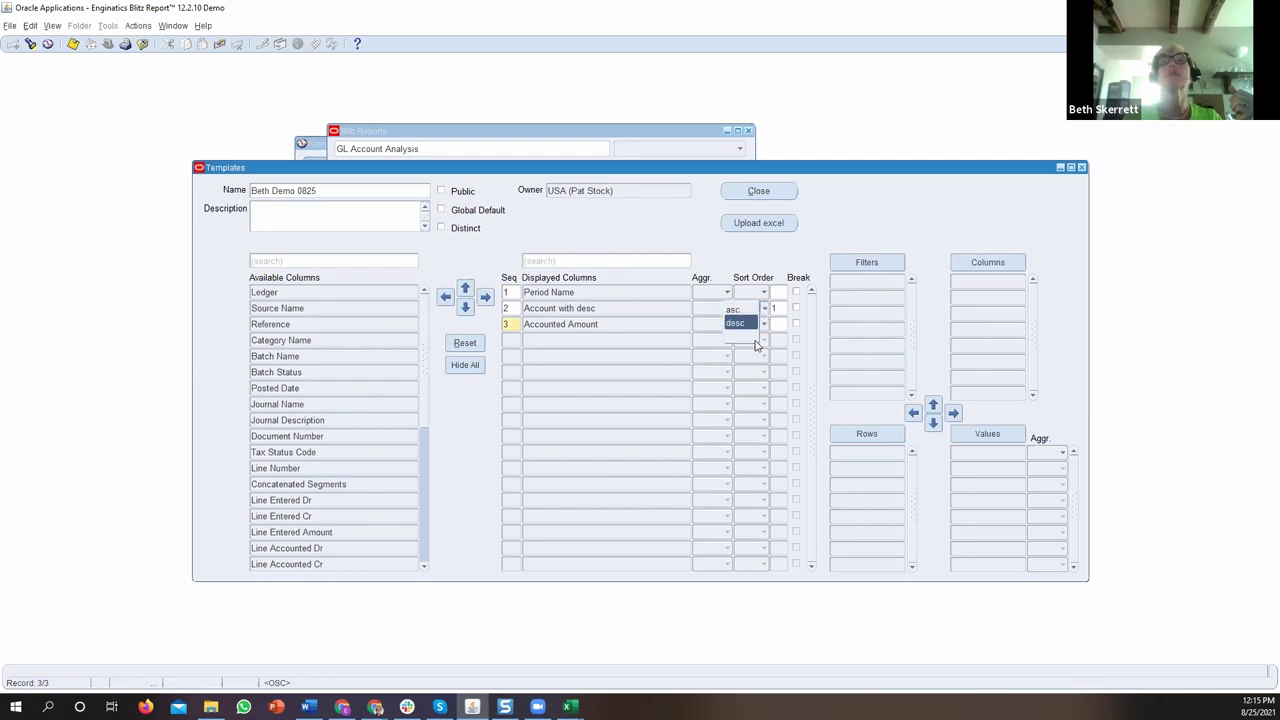
click(757, 345)
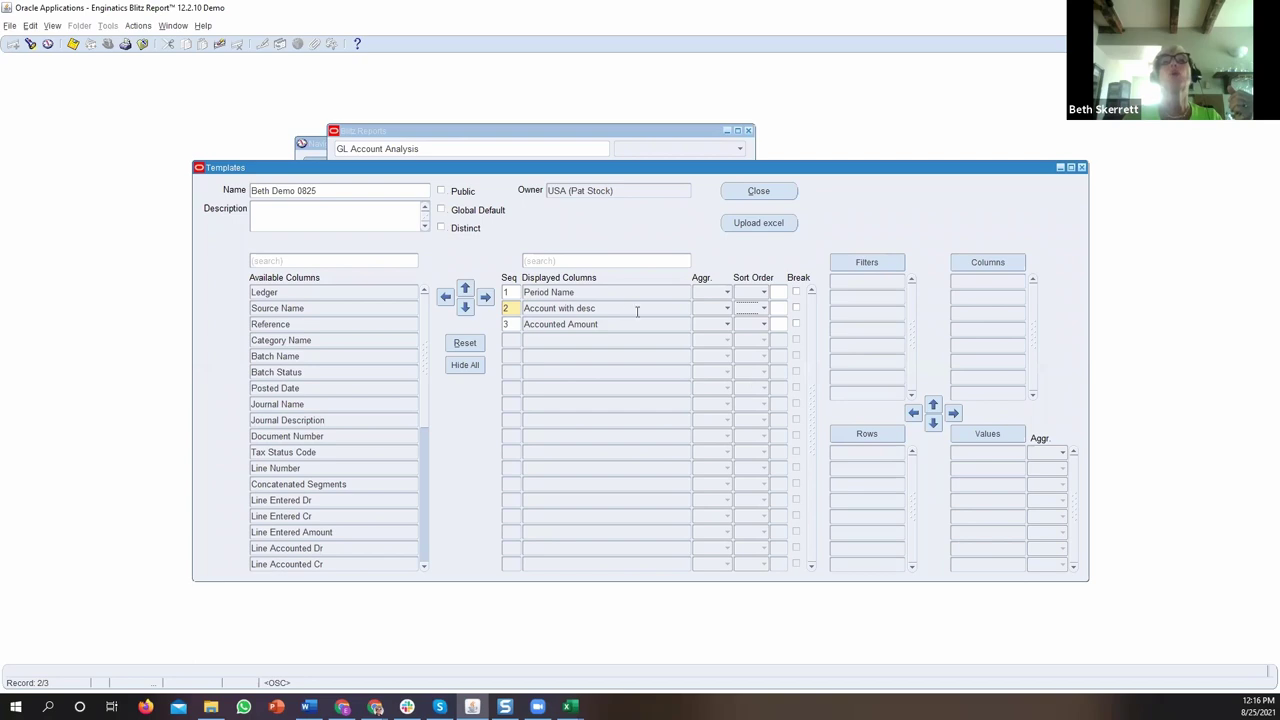
Set up the template's pivot with Period Name as Columns, Account with desc as Rows and Accounted Amount as Values.
click(592, 292)
click(978, 263)
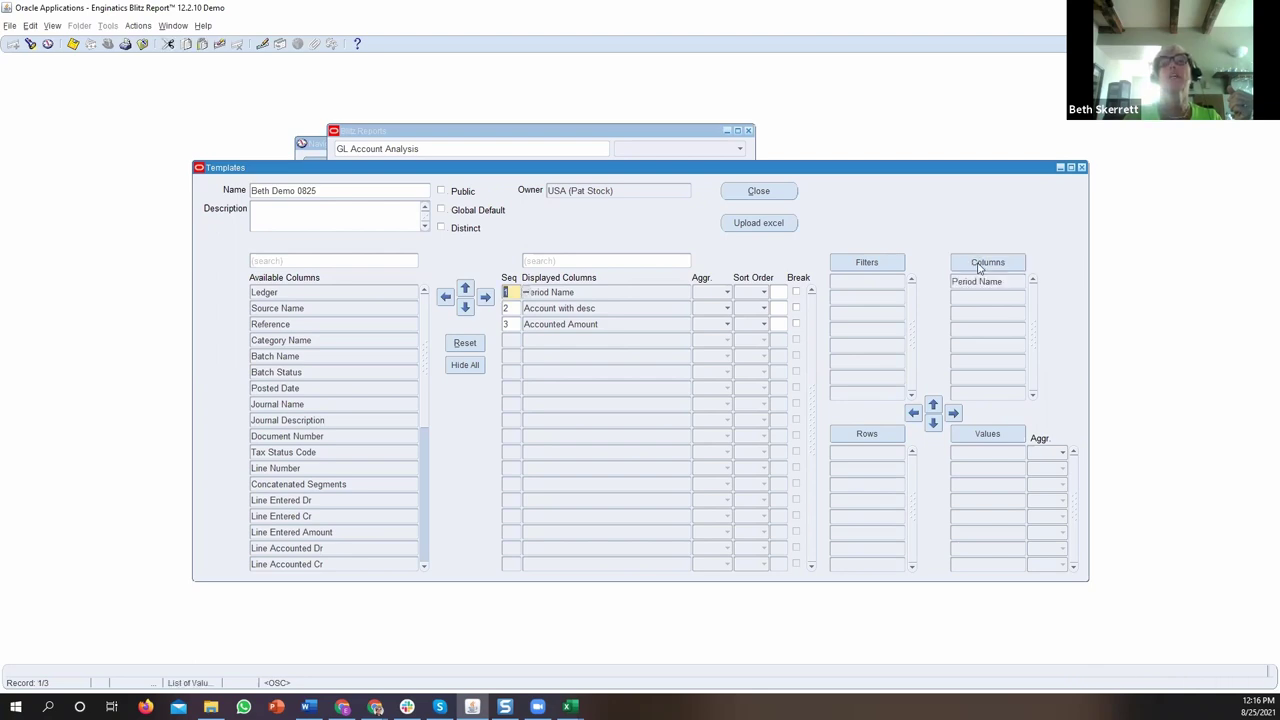
click(607, 308)
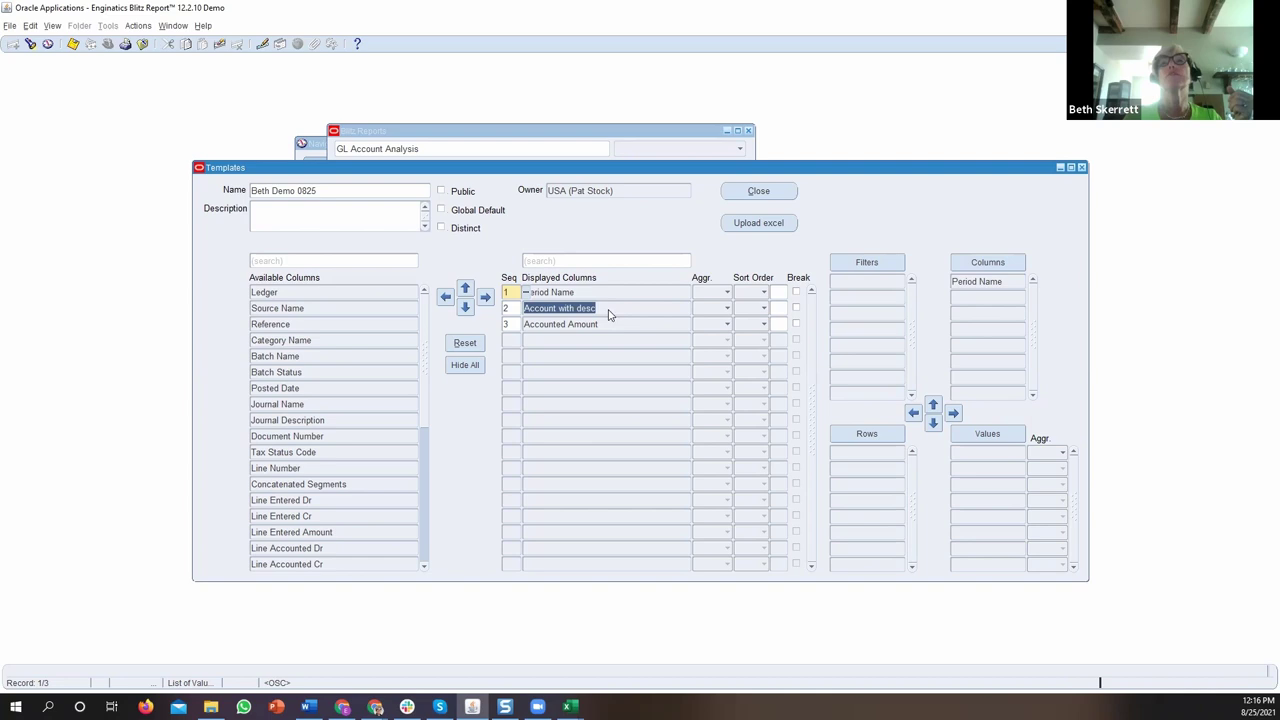
click(851, 433)
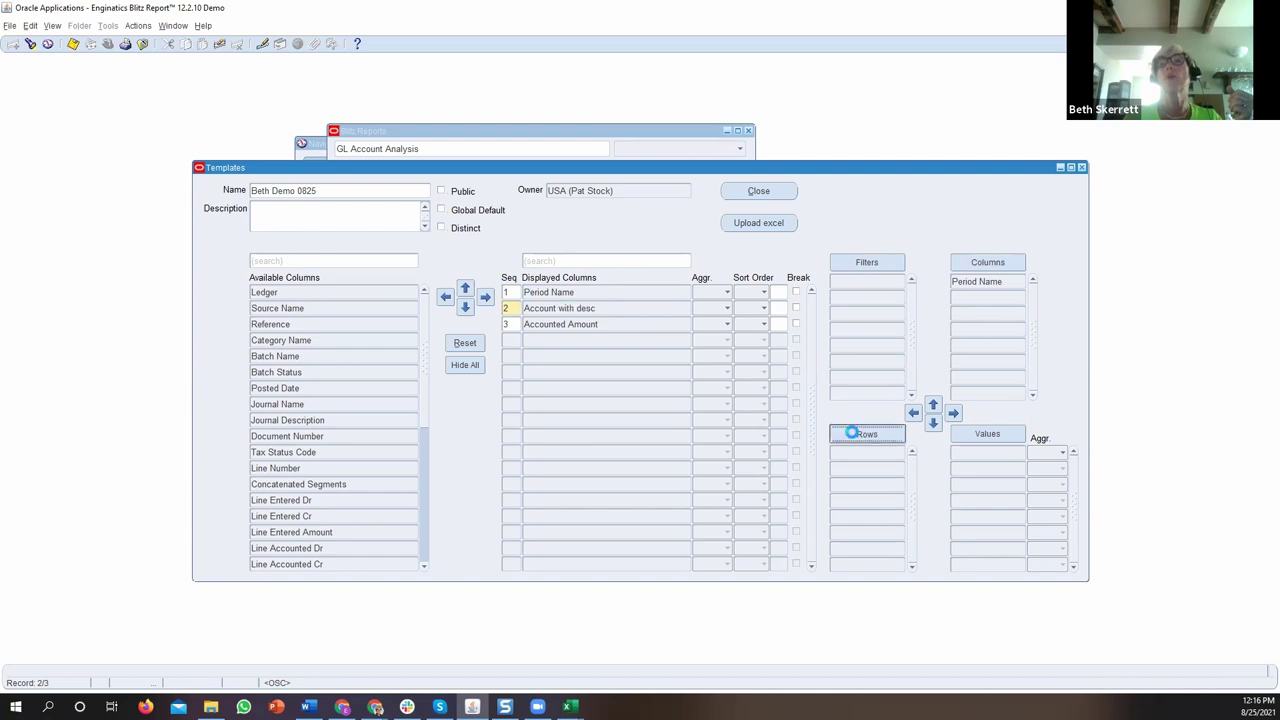
click(588, 325)
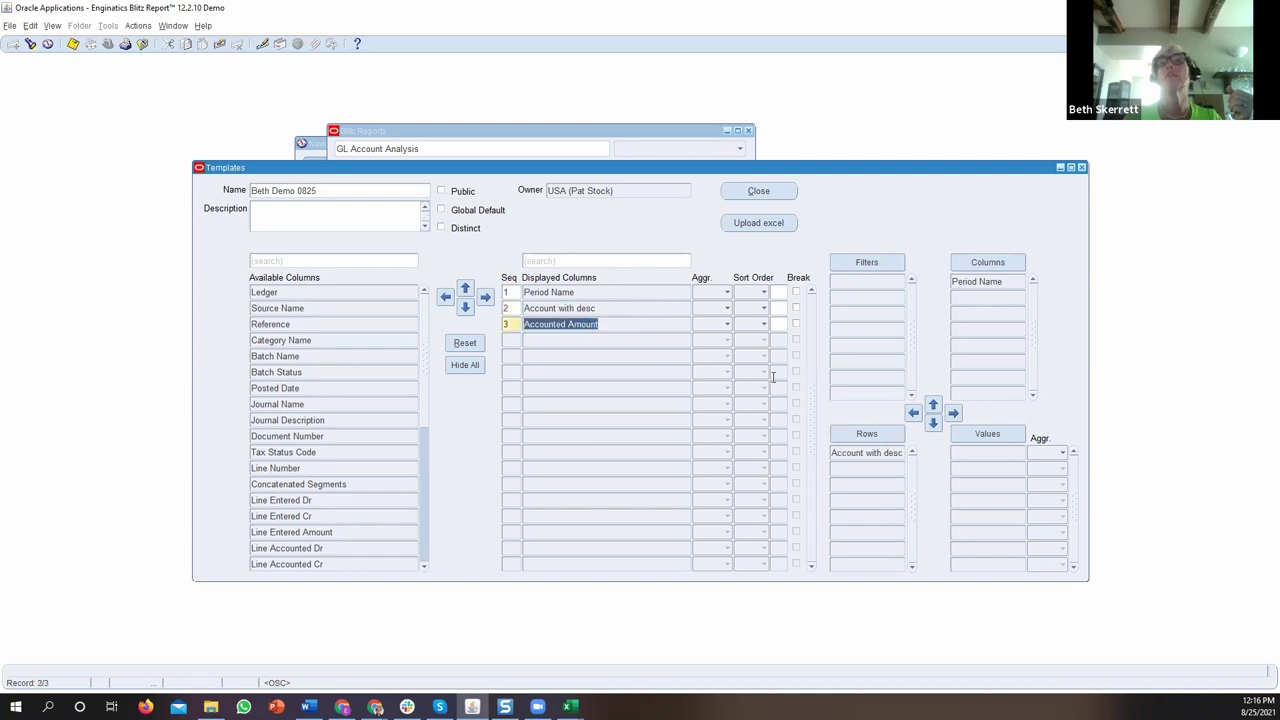
click(987, 437)
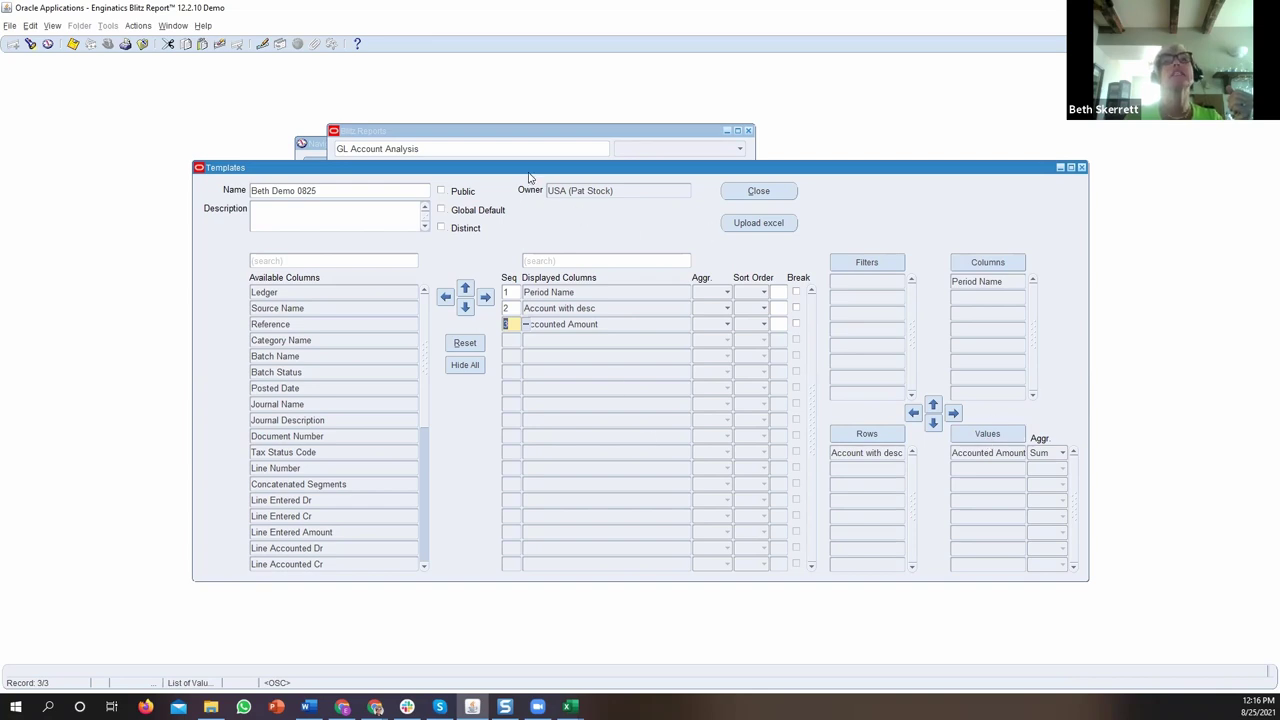
Move the template window clear of the report form and run the report to generate the pivot output in Excel.
drag(522, 174, 533, 338)
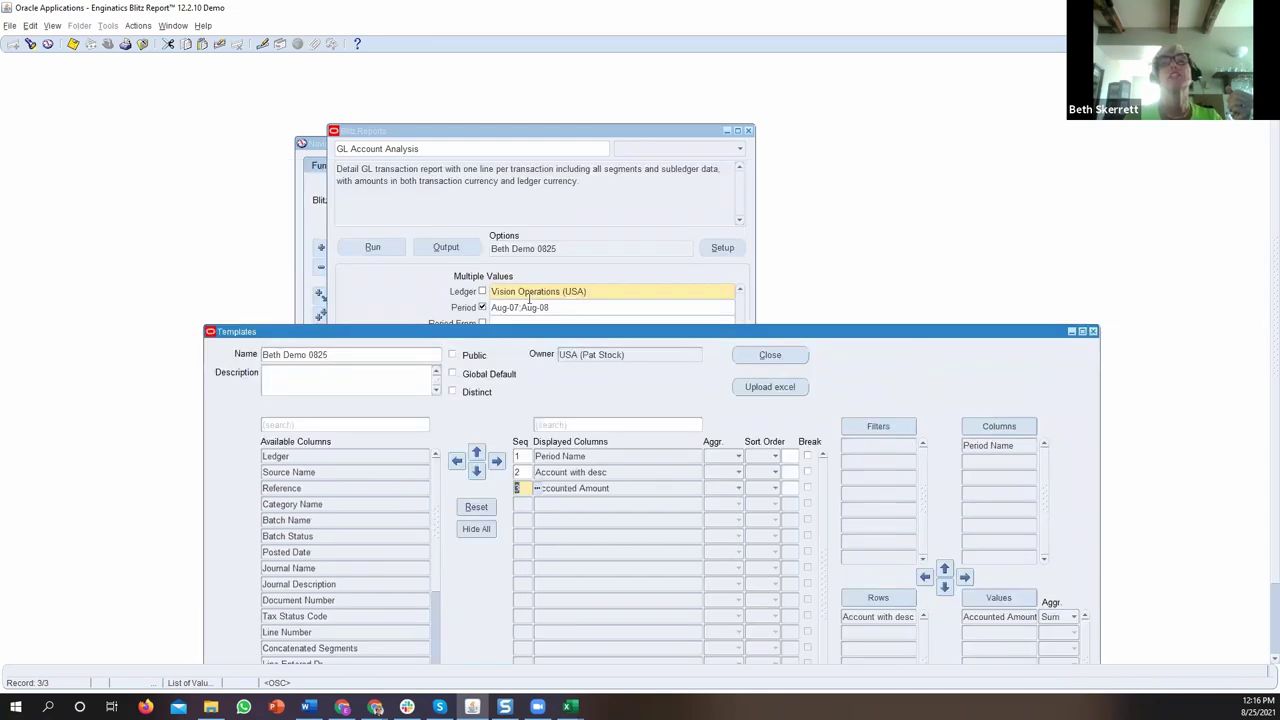
click(362, 250)
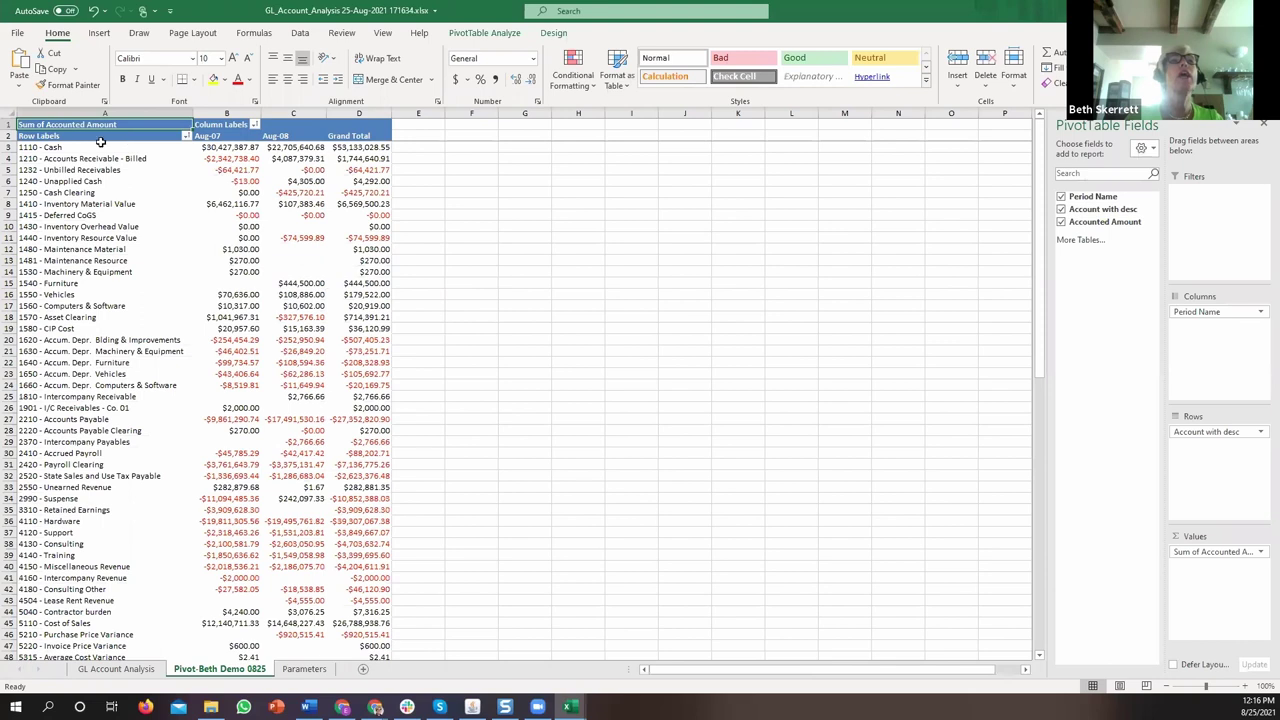
Look through the pivot table and drill down into the transactions behind the Aug-07 amount of account 1110 - Cash.
scroll(98, 352, down, 3)
scroll(80, 398, down, 10)
scroll(84, 405, up, 12)
scroll(84, 405, up, 1)
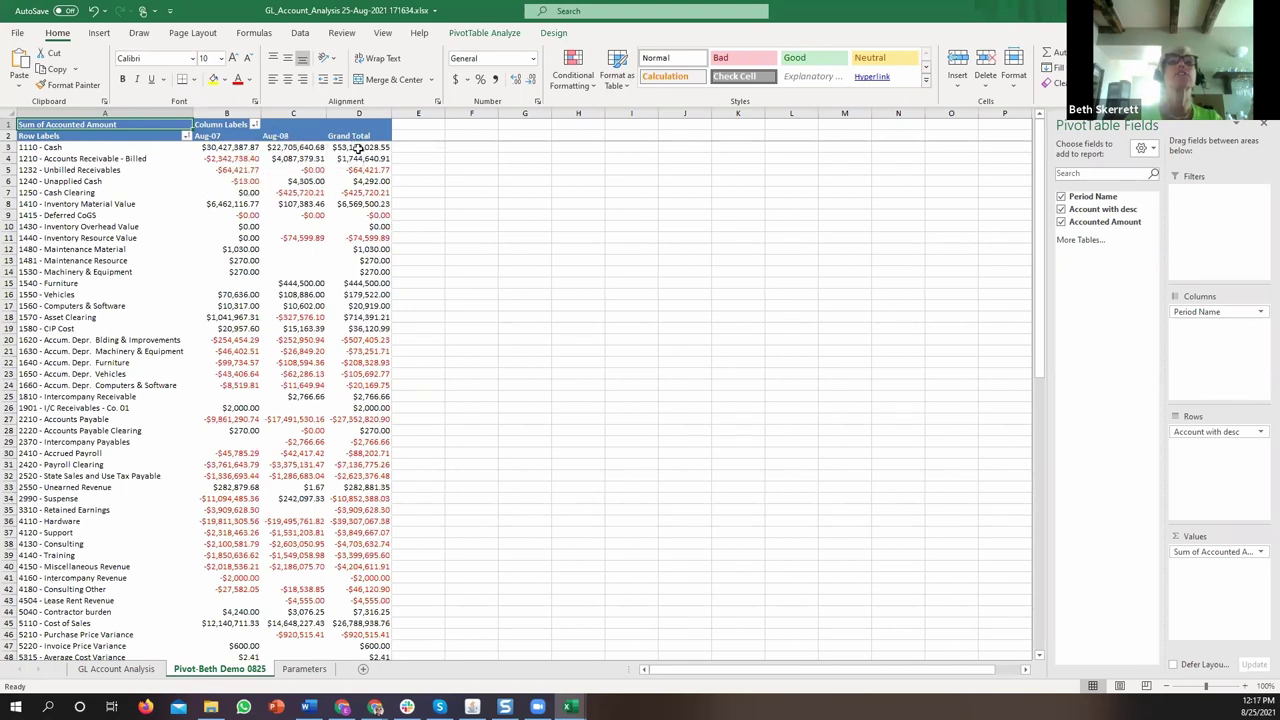
click(236, 147)
double_click(236, 147)
scroll(204, 389, down, 2)
scroll(204, 389, up, 3)
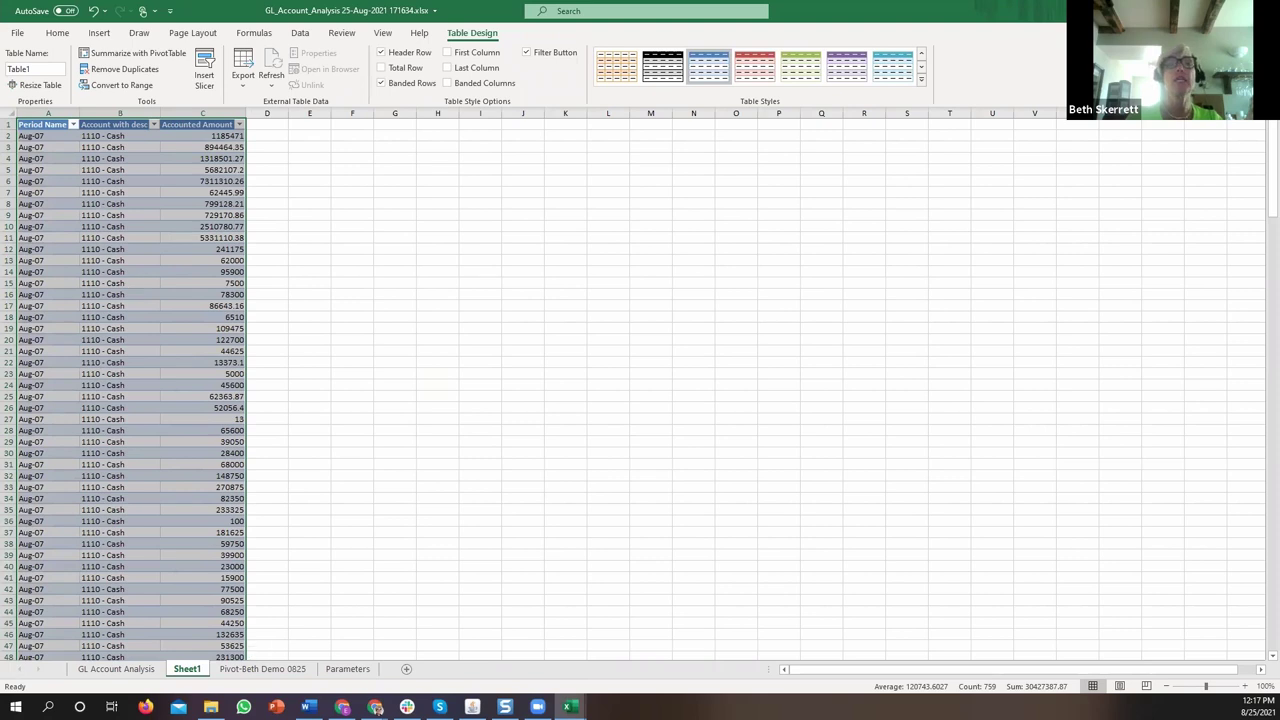
Switch to Blitz Report and move Period Name from Columns to Rows in the template's pivot layout.
click(472, 706)
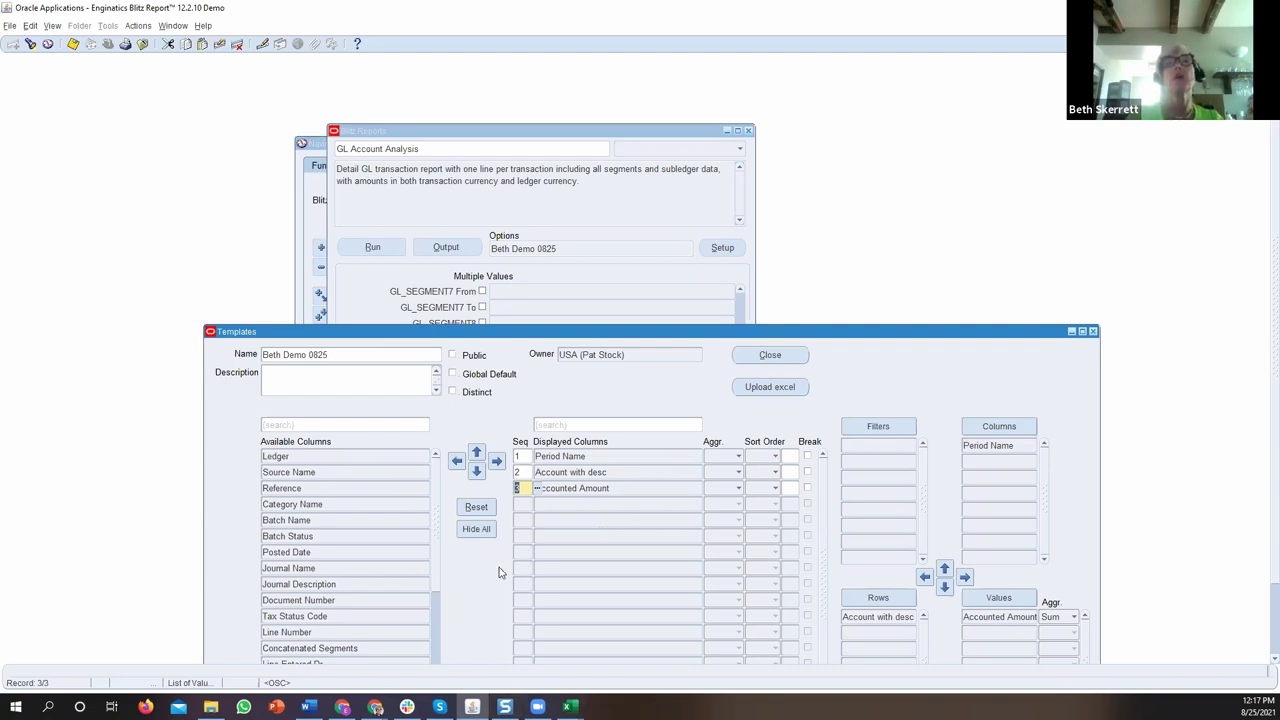
click(570, 706)
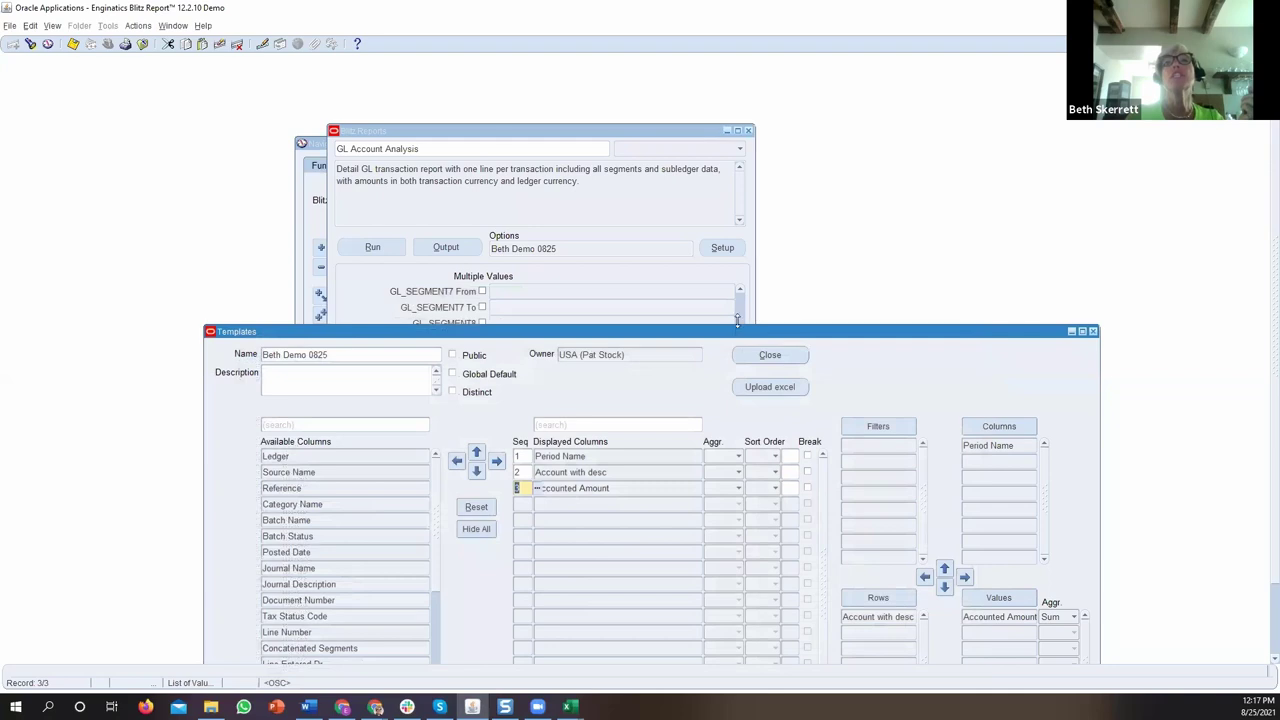
drag(736, 340, 705, 197)
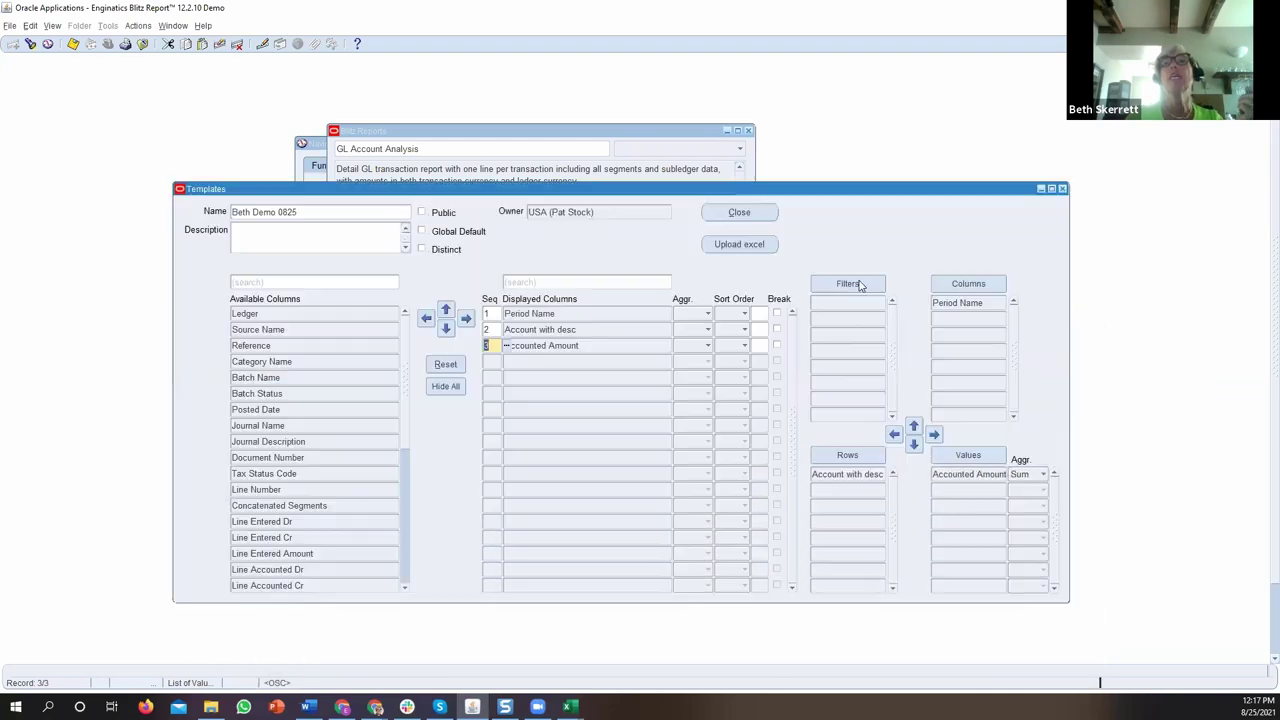
click(950, 302)
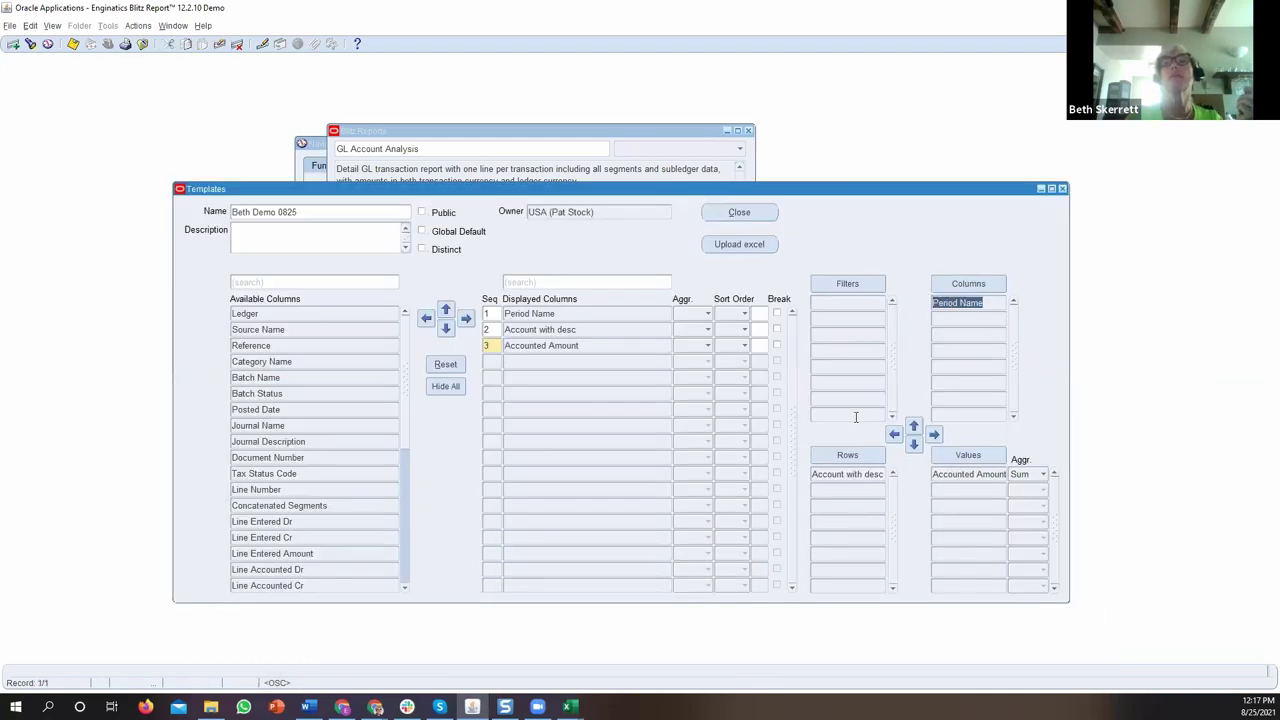
click(838, 458)
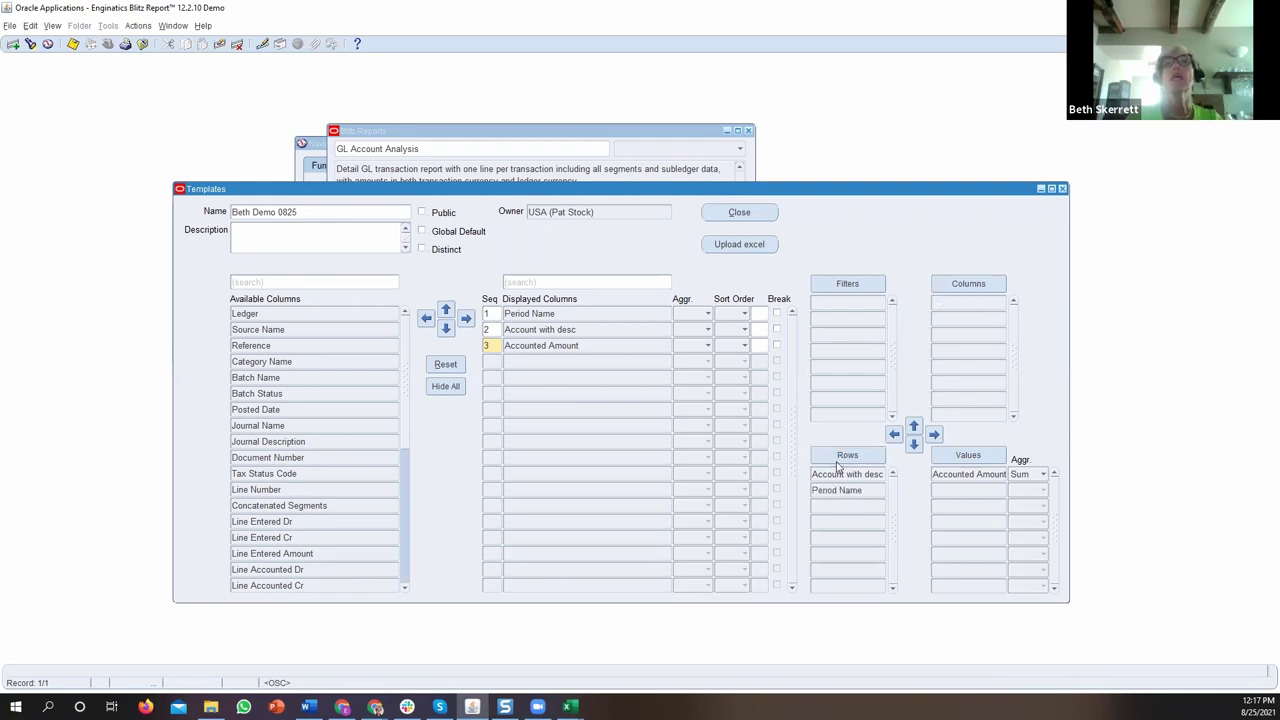
Uncover the report form by moving the template window down, and run the report with the revised pivot layout.
click(421, 250)
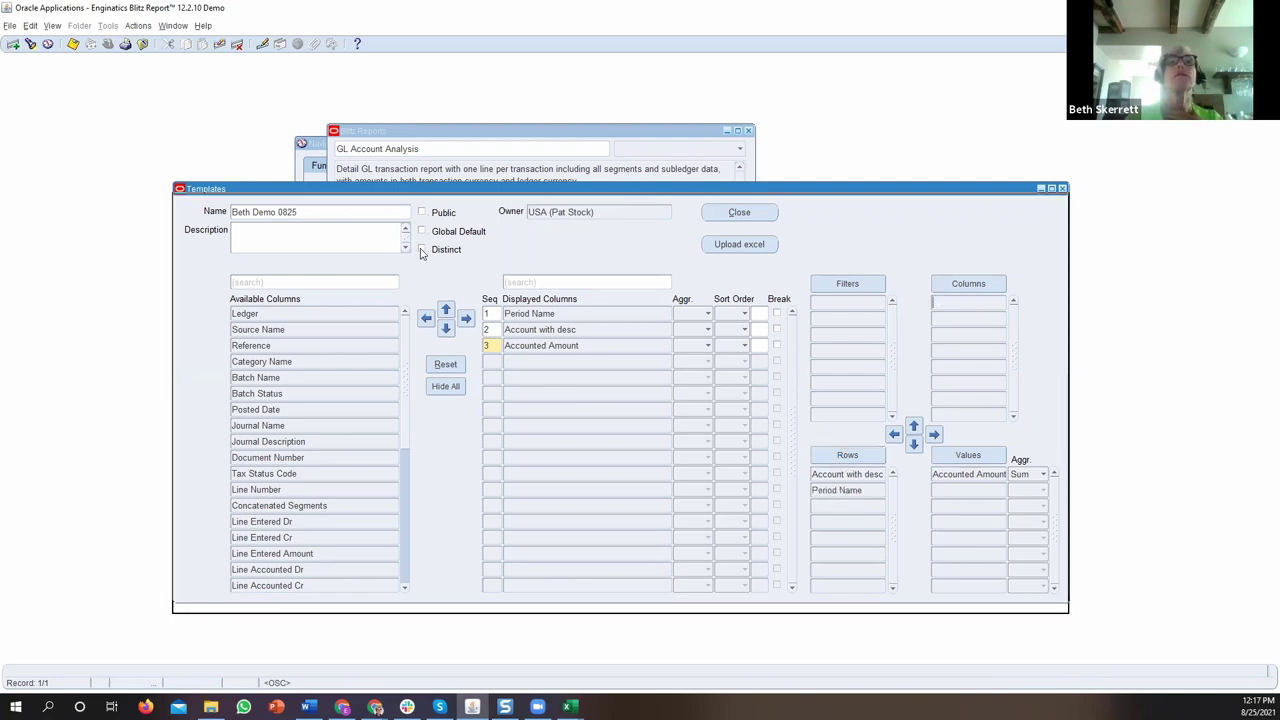
drag(380, 188, 372, 271)
click(372, 250)
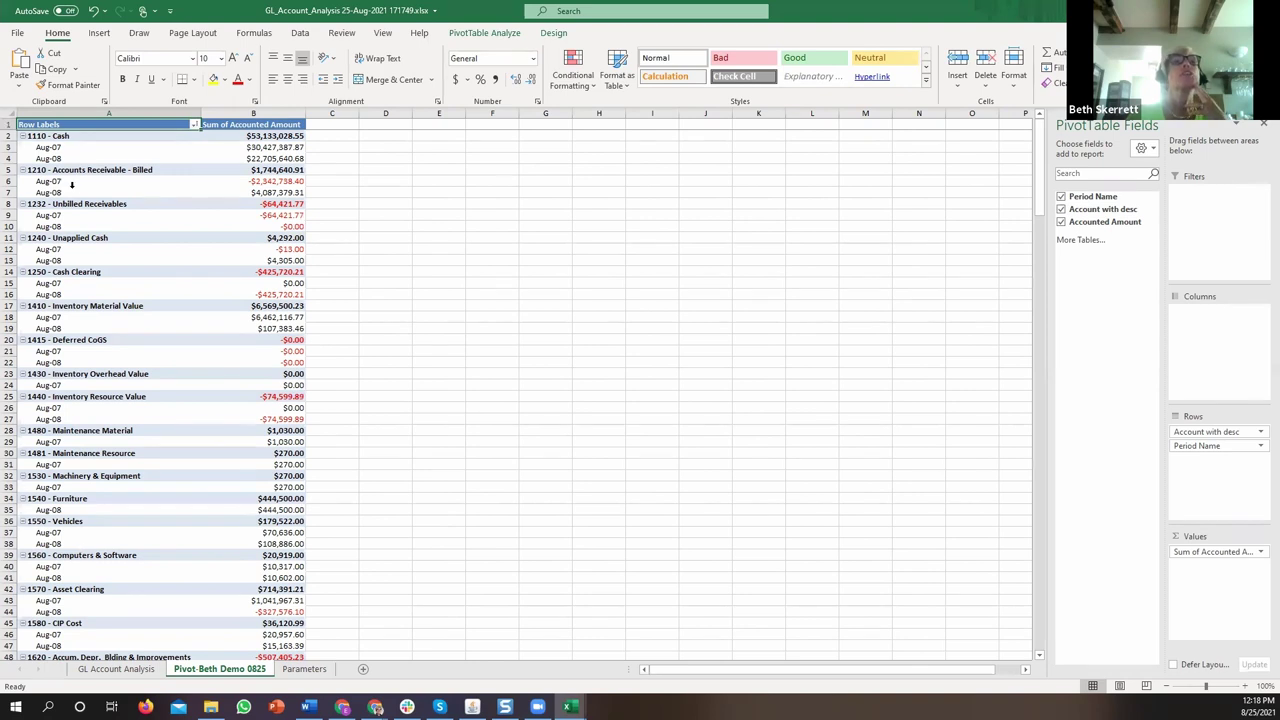
Collapse the entire Account with desc field in the pivot table and look through the account totals.
click(55, 135)
right_click(57, 136)
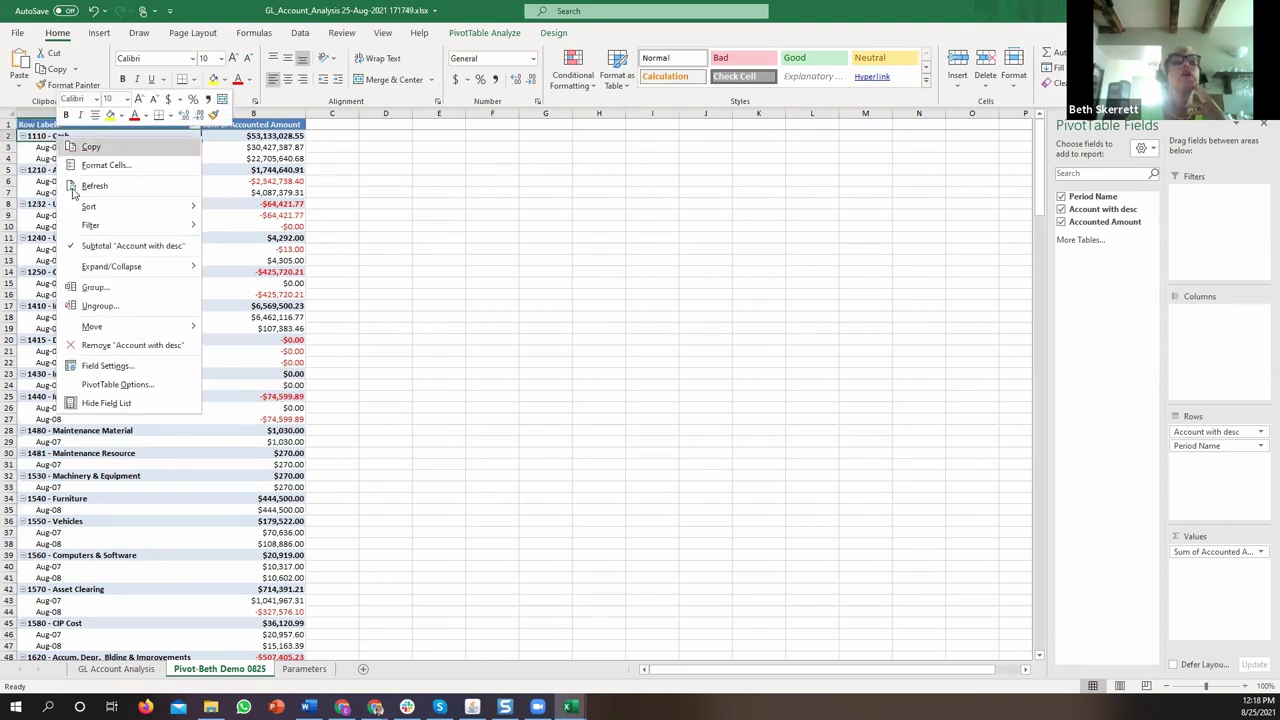
mouse_move(104, 270)
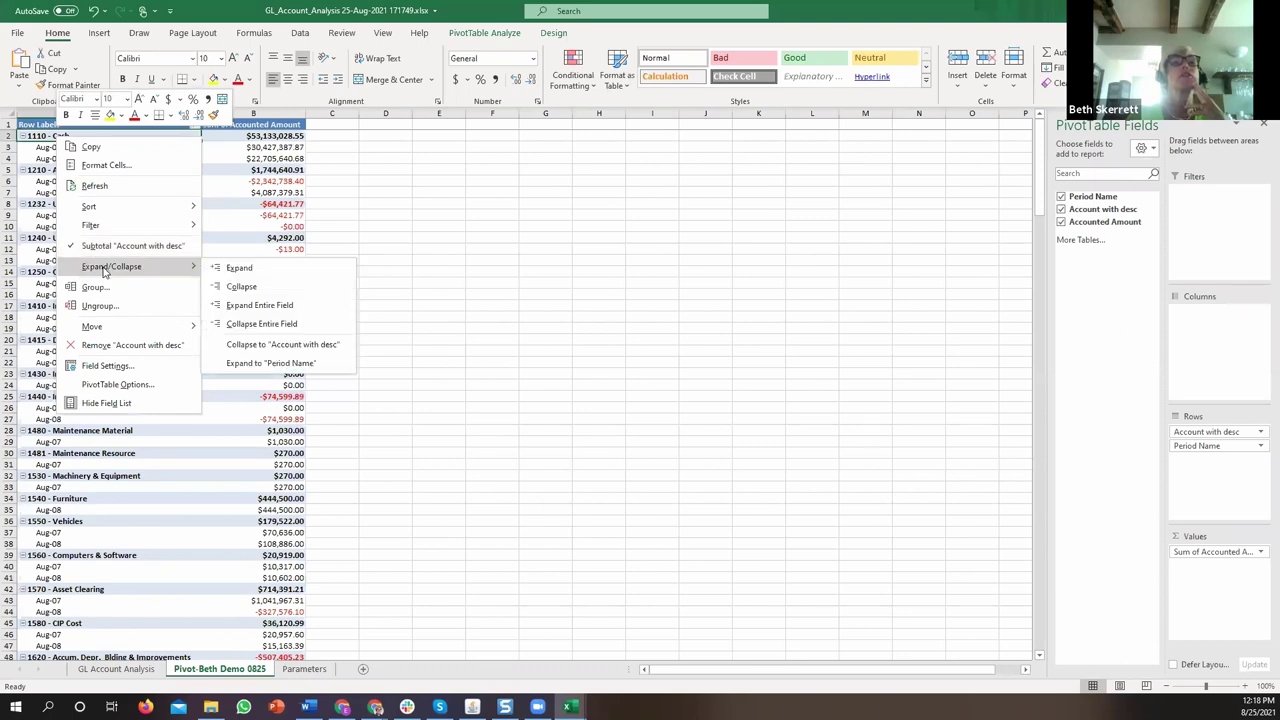
click(258, 324)
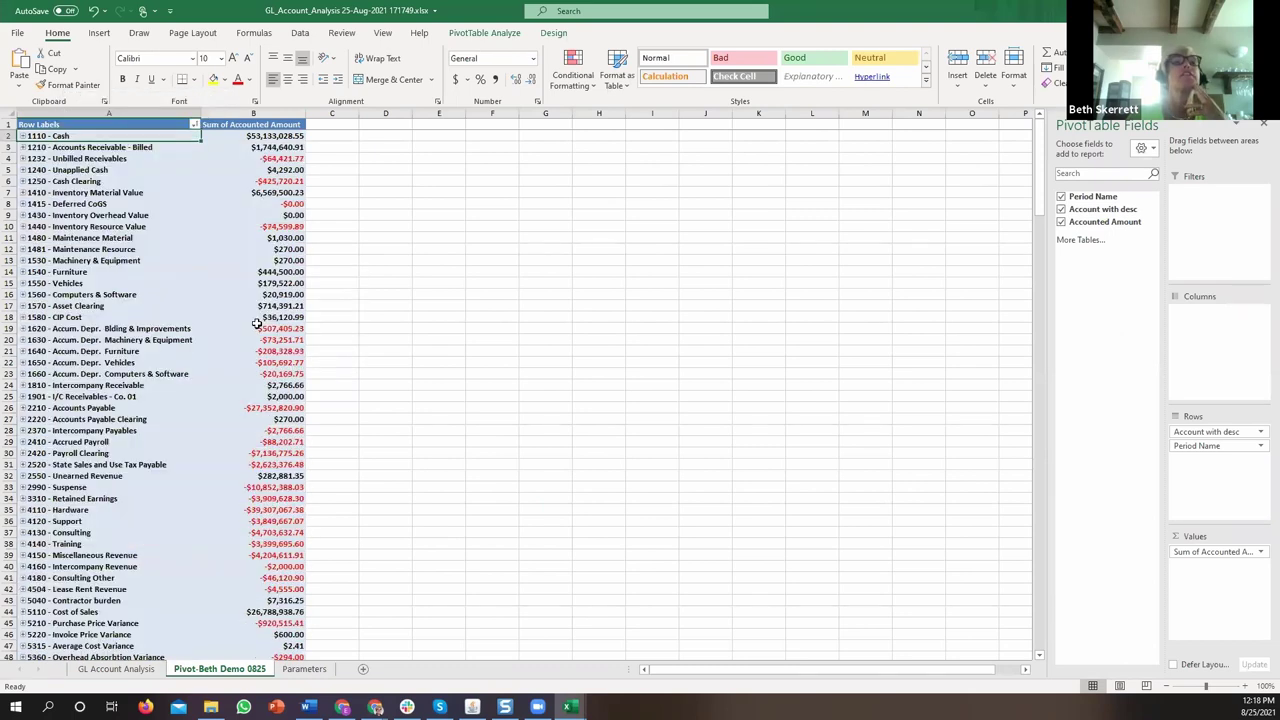
scroll(160, 330, down, 12)
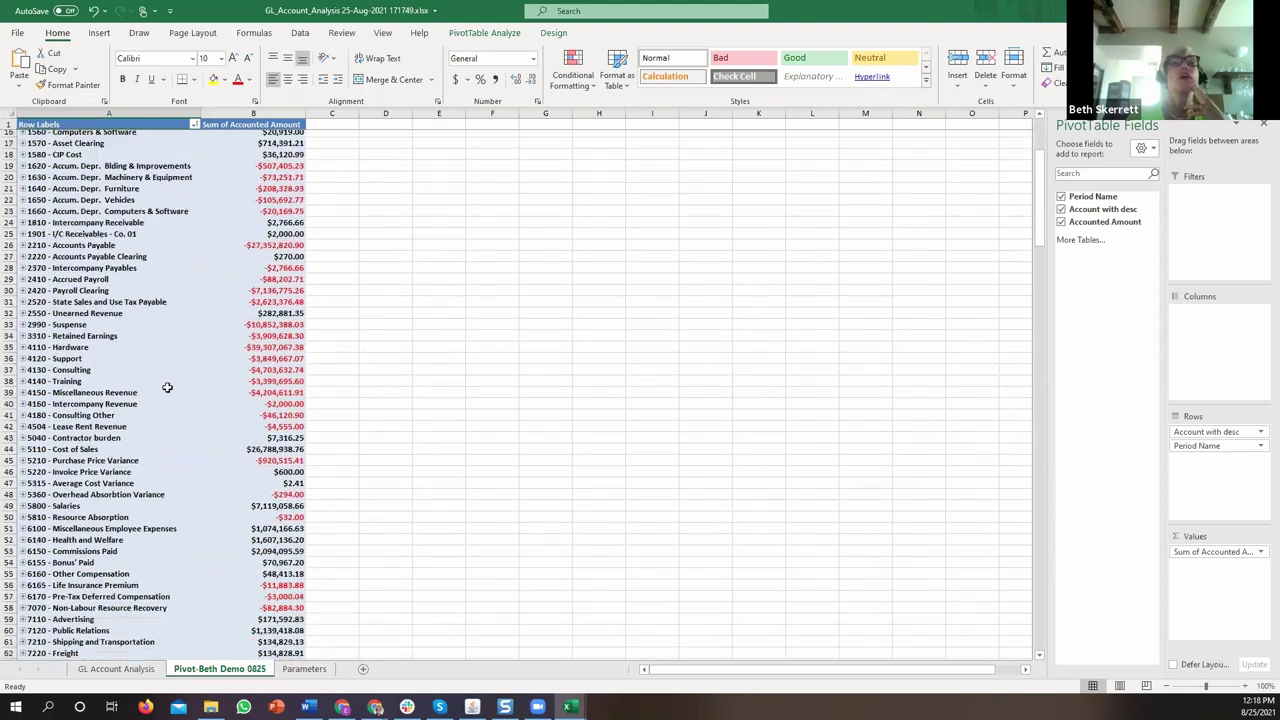
scroll(170, 396, up, 12)
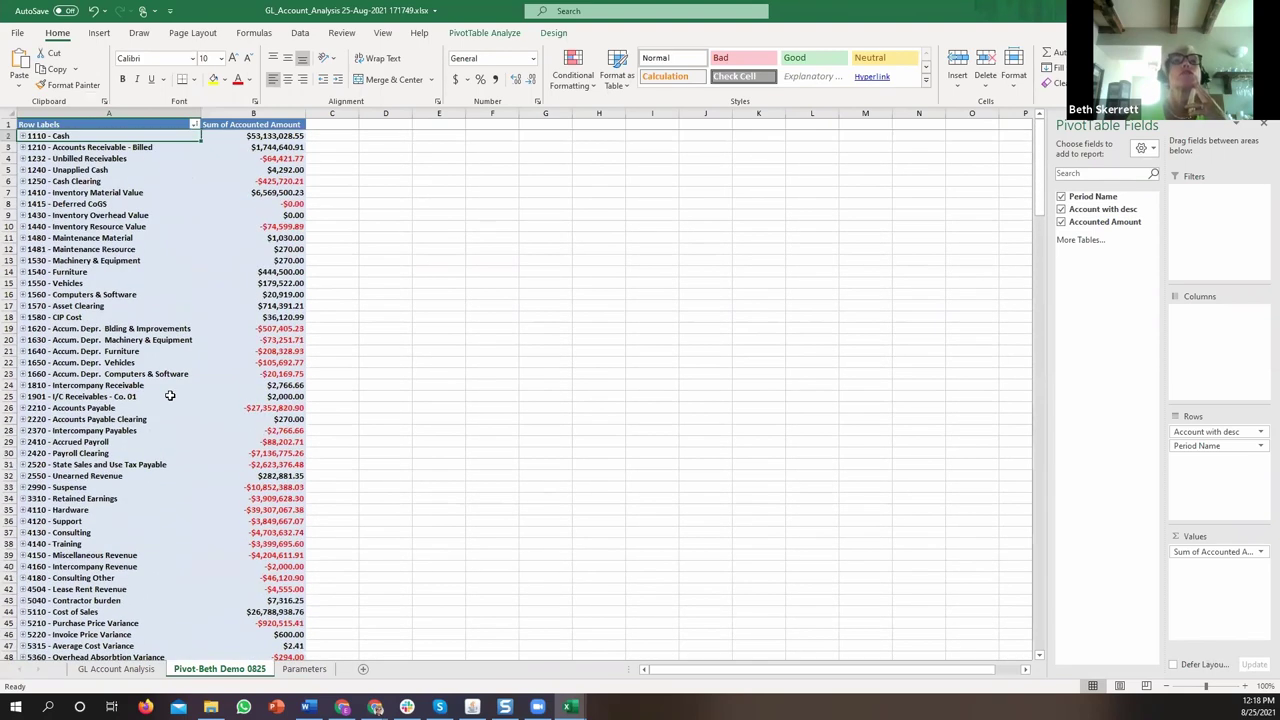
Expand the entire Account with desc field to show the periods under each account, and view the row label filter options.
right_click(42, 135)
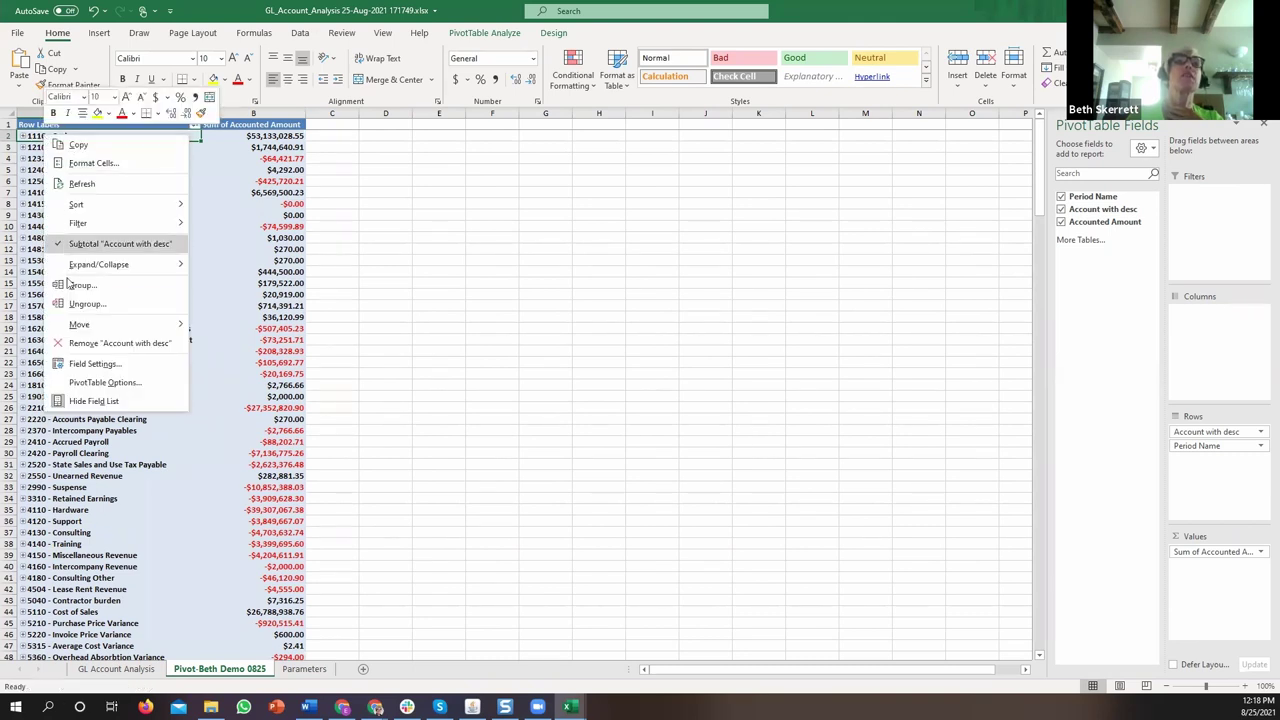
mouse_move(90, 265)
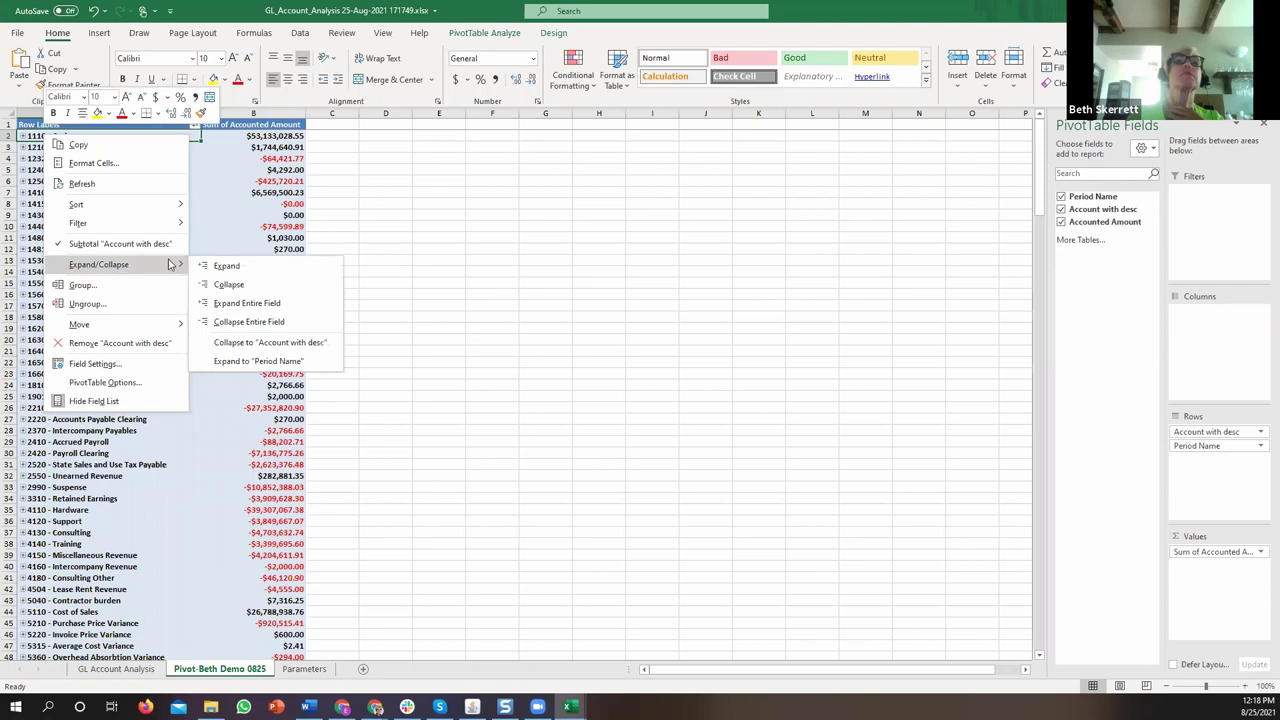
click(244, 305)
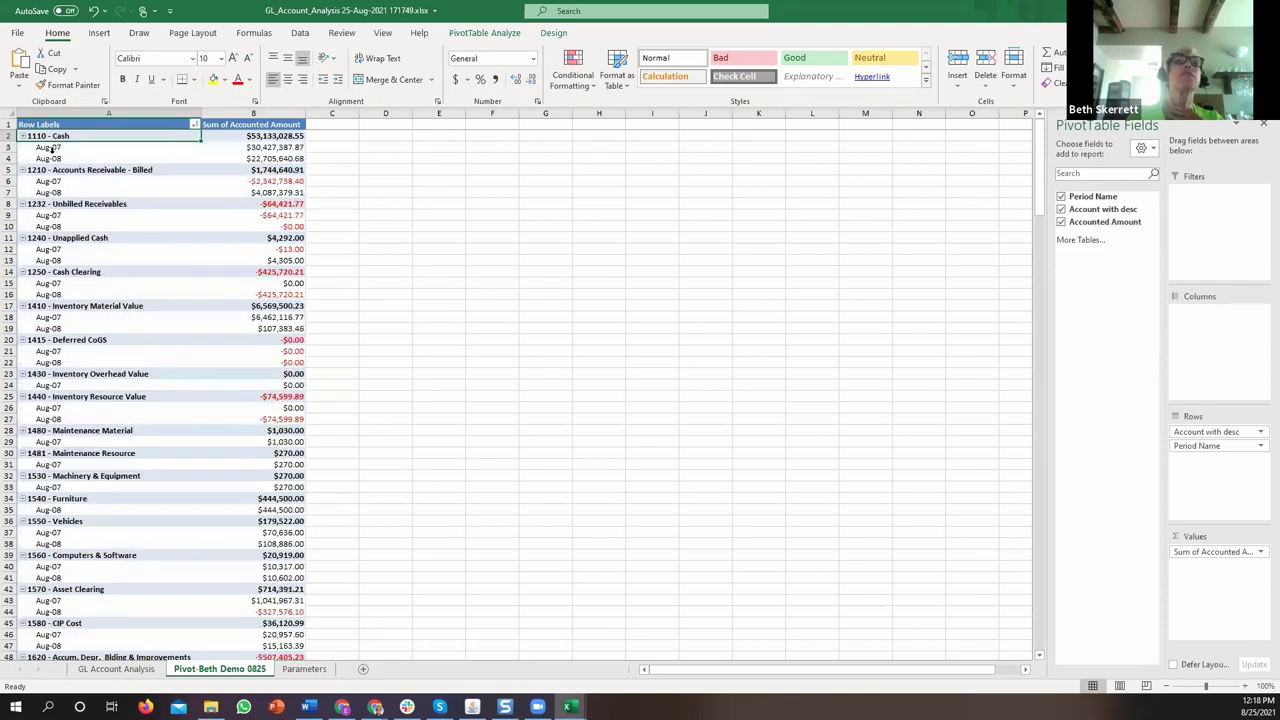
click(194, 124)
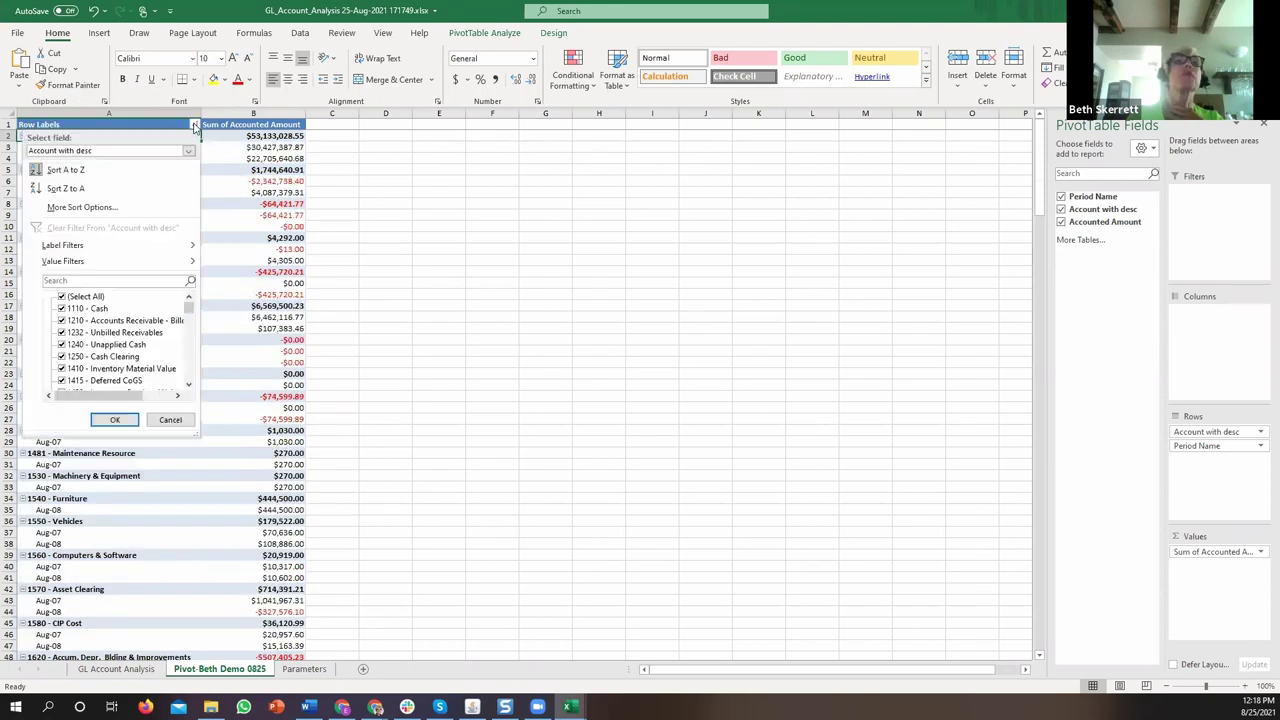
click(194, 124)
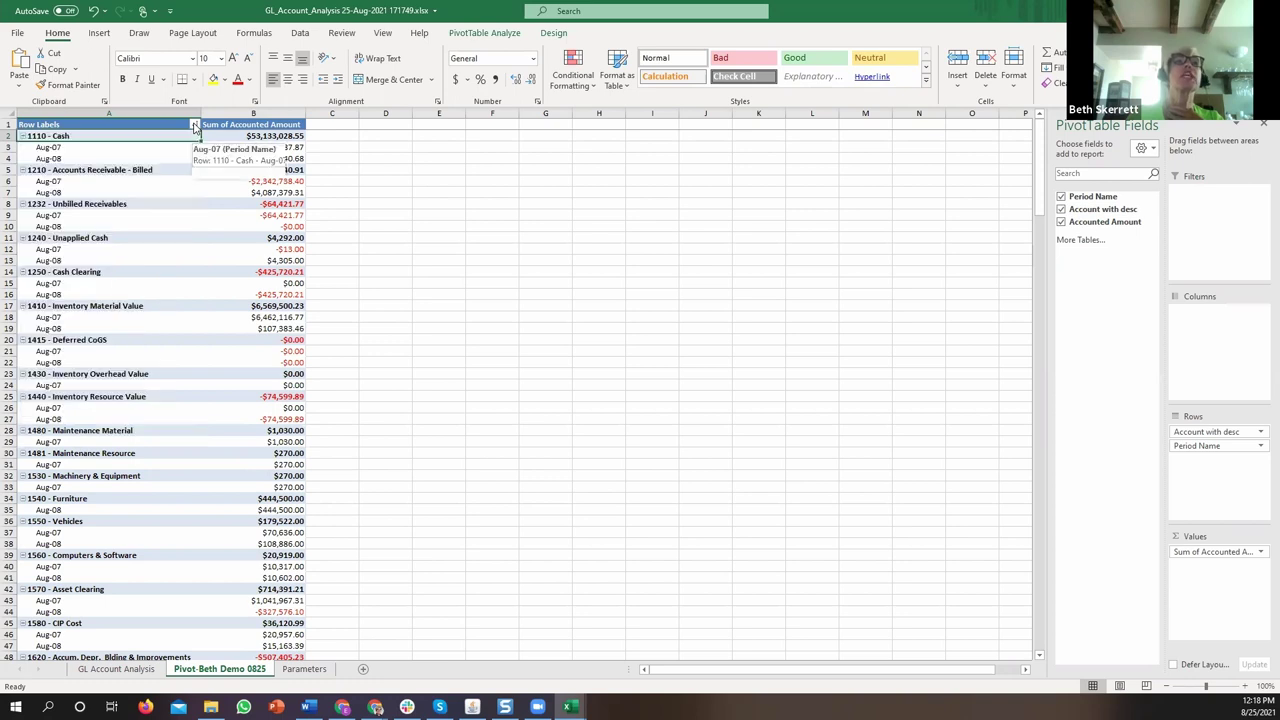
click(55, 148)
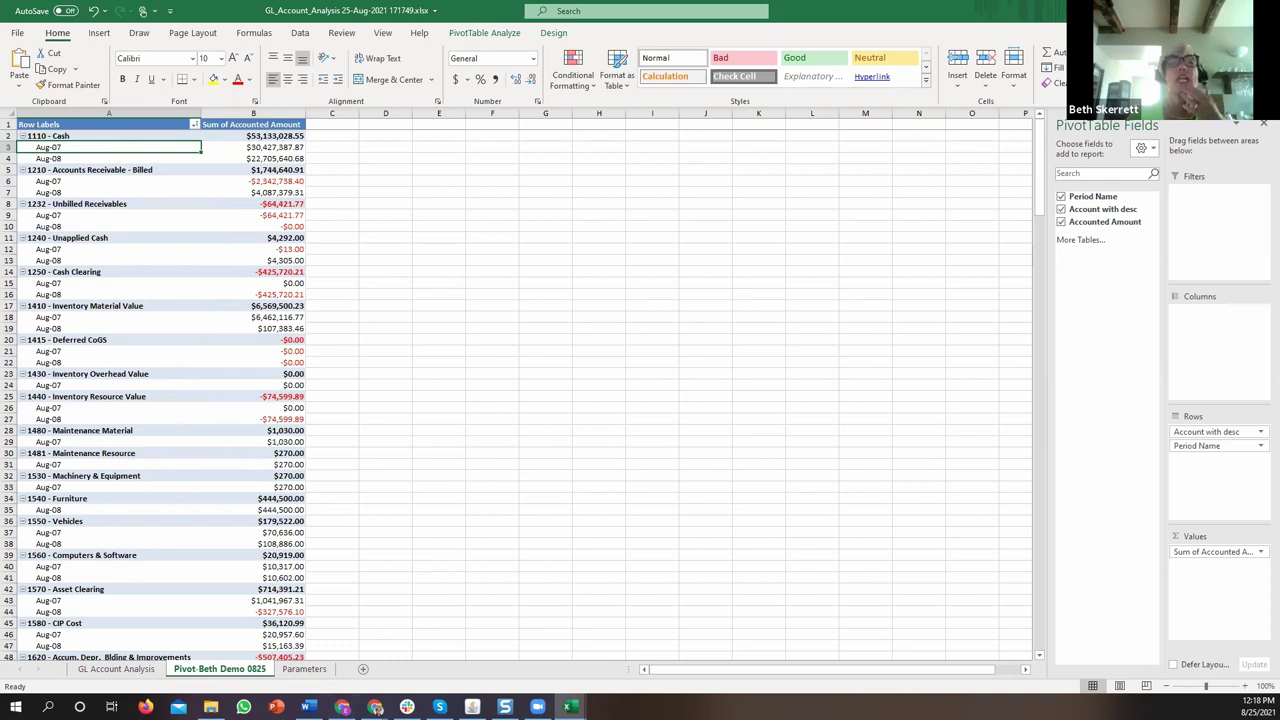
Switch to Blitz Report, search the available columns for "with" and add Company with desc to the displayed columns.
mouse_move(375, 707)
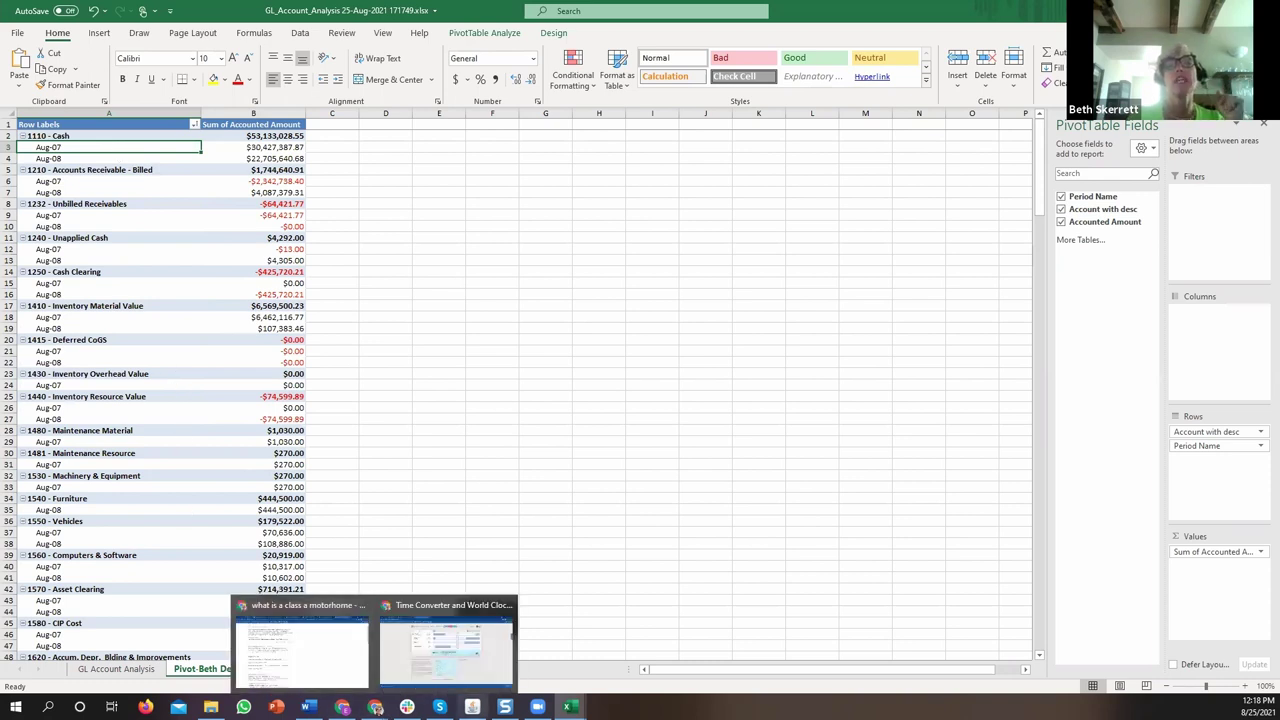
click(472, 707)
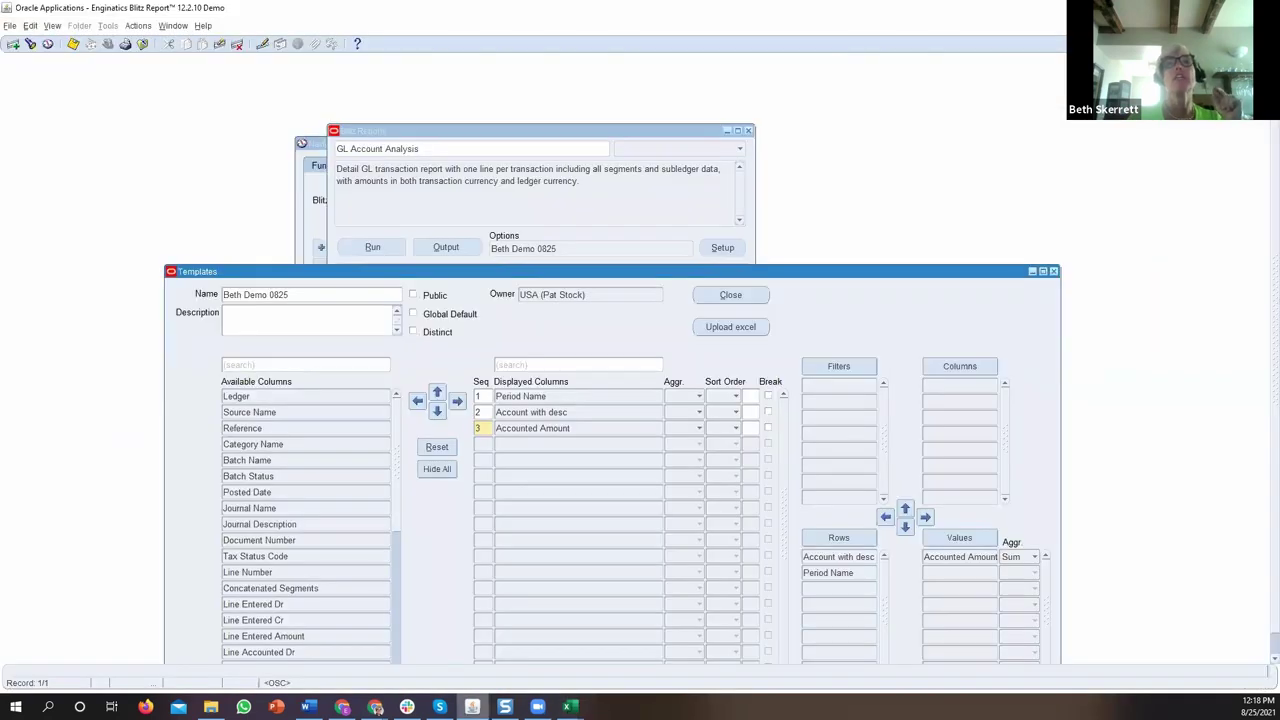
click(290, 364)
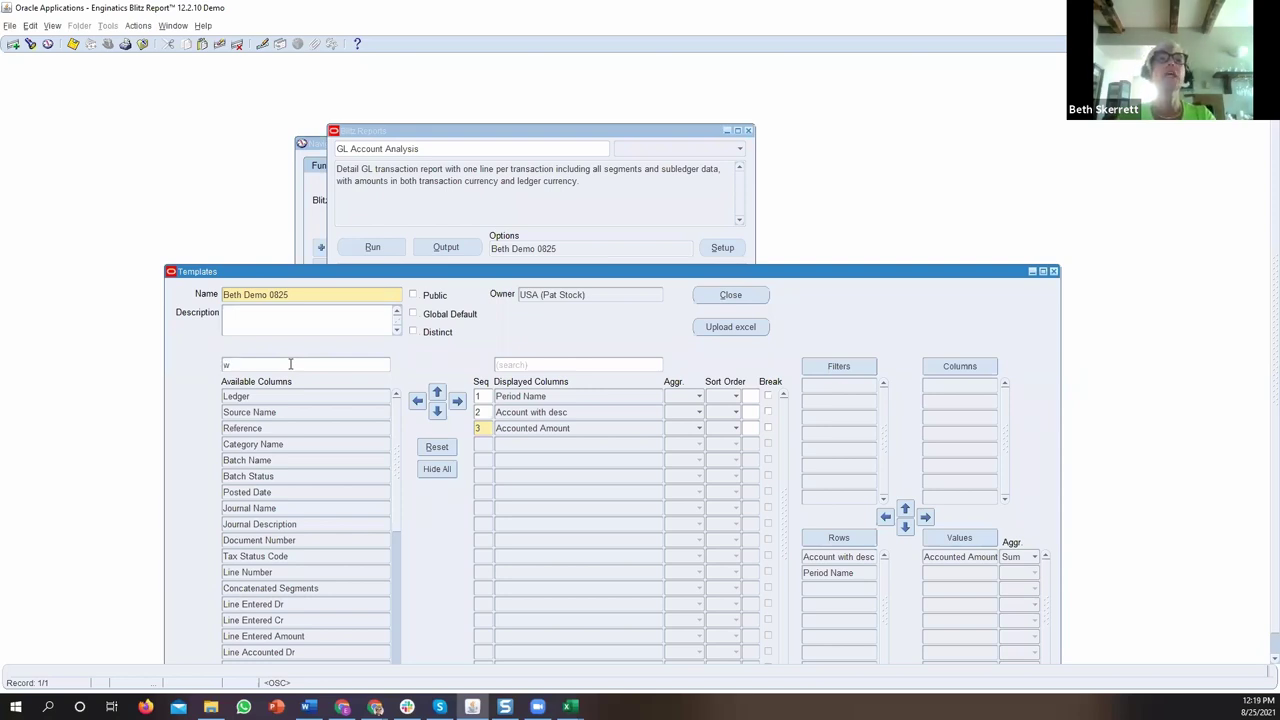
key(Return)
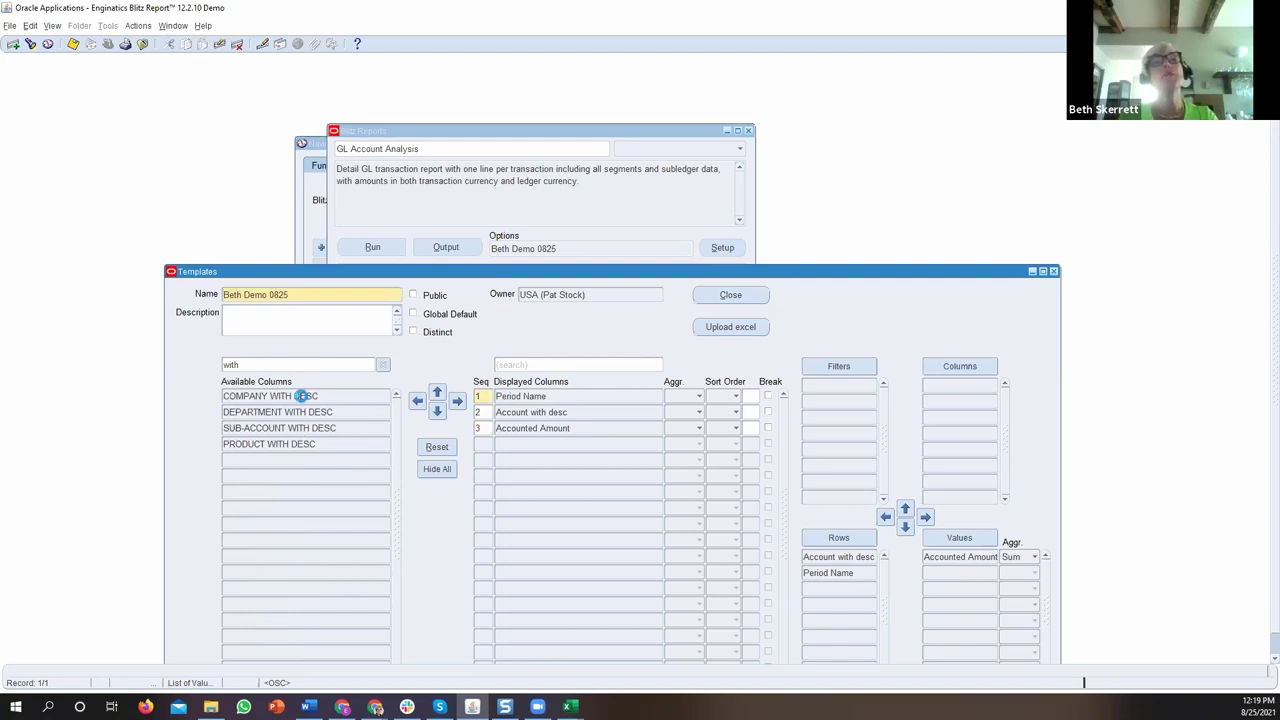
click(300, 396)
click(486, 428)
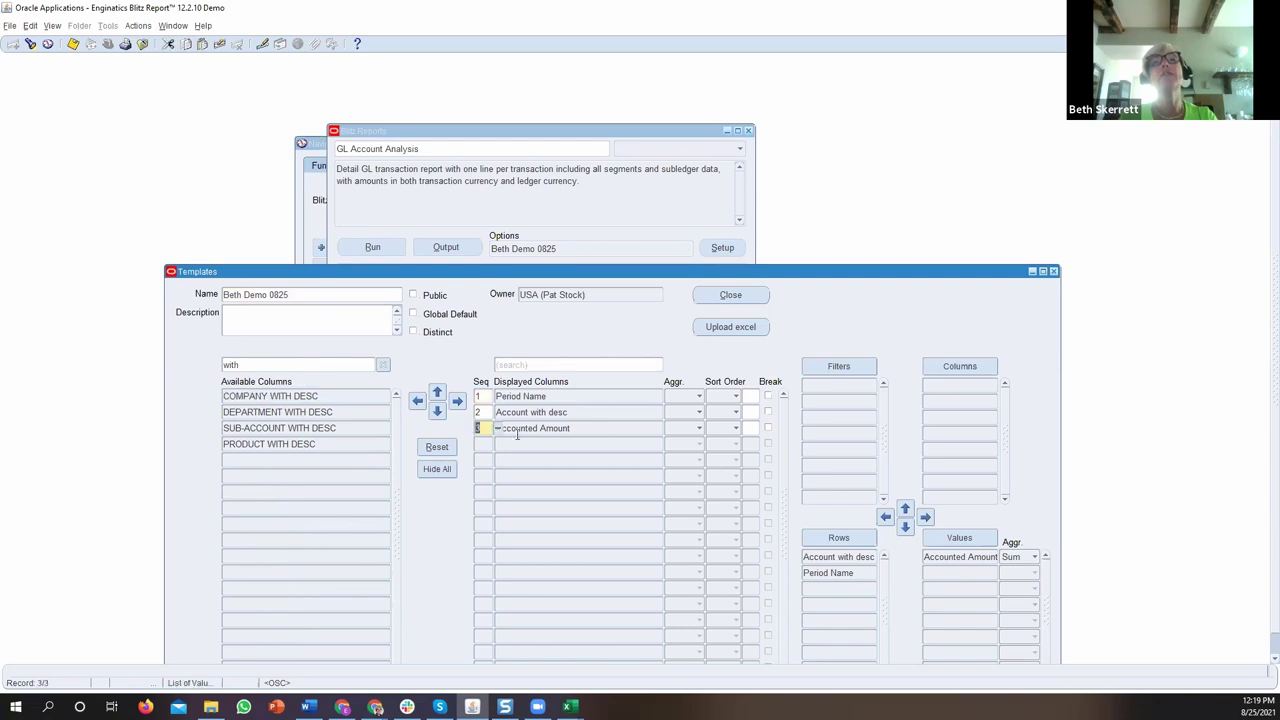
click(362, 398)
click(455, 401)
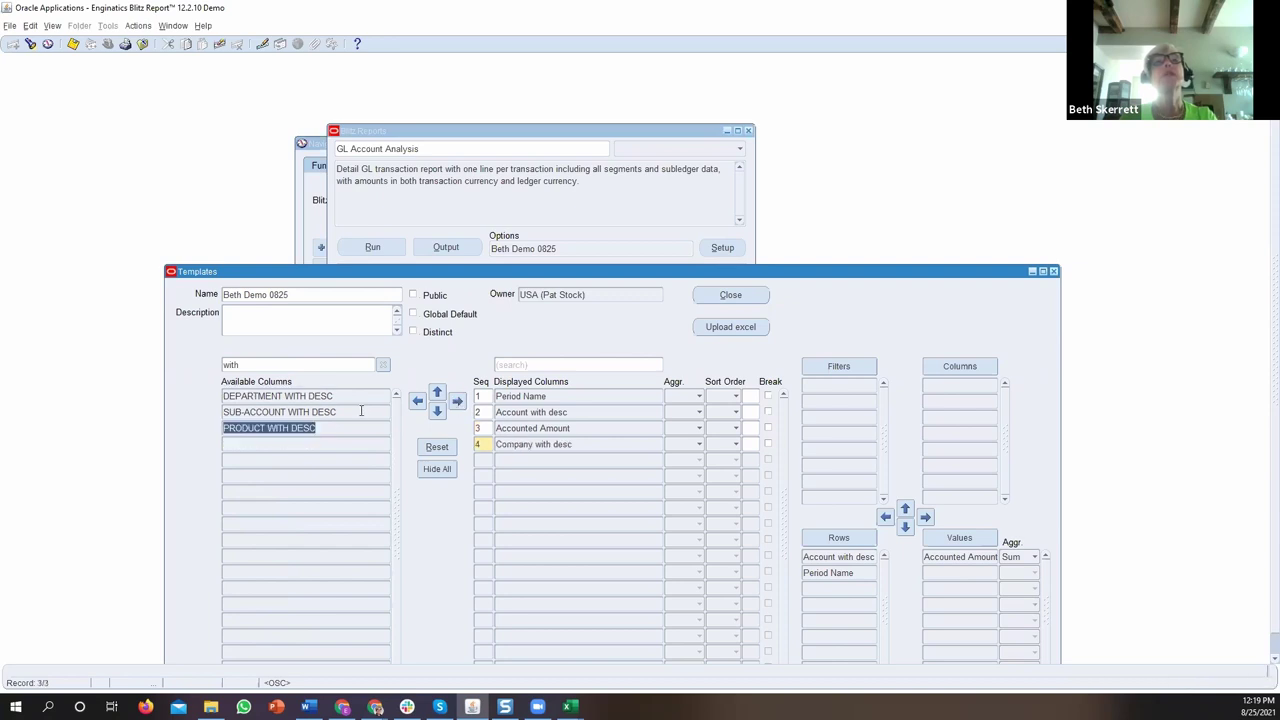
Add Department with desc, Sub-Account with desc and Product with desc to the template's displayed columns.
click(330, 398)
click(457, 401)
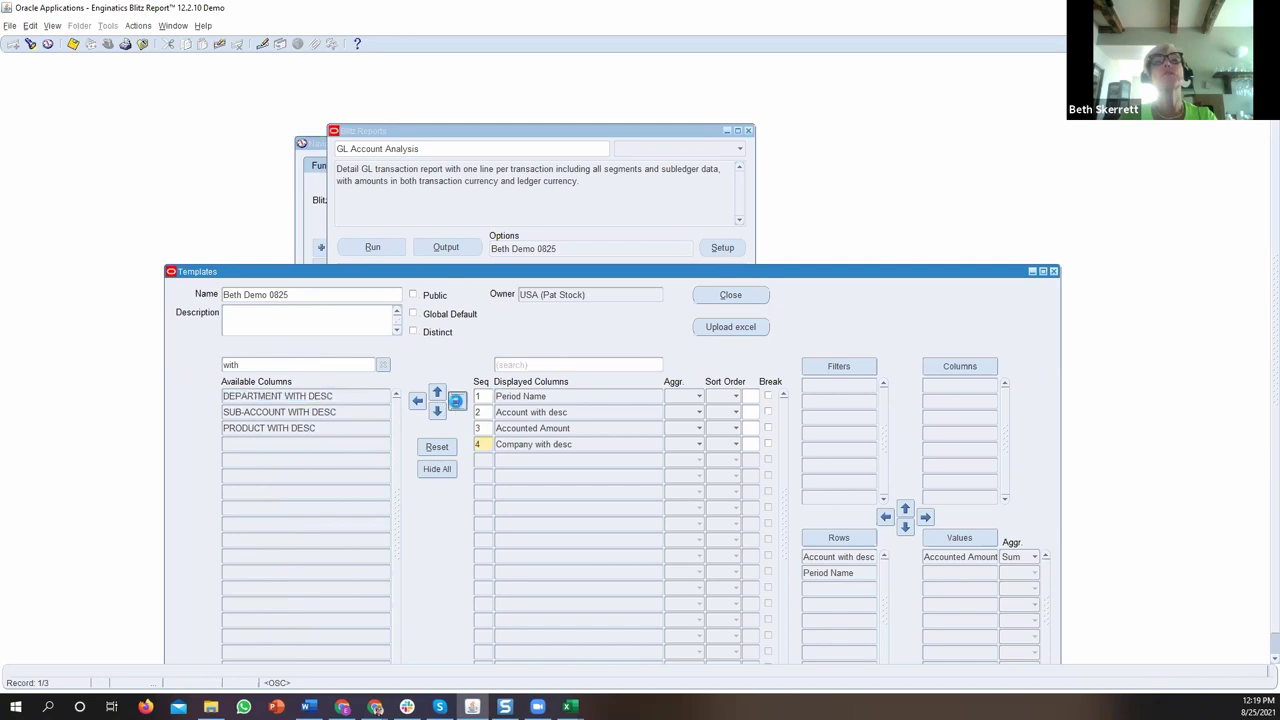
click(330, 398)
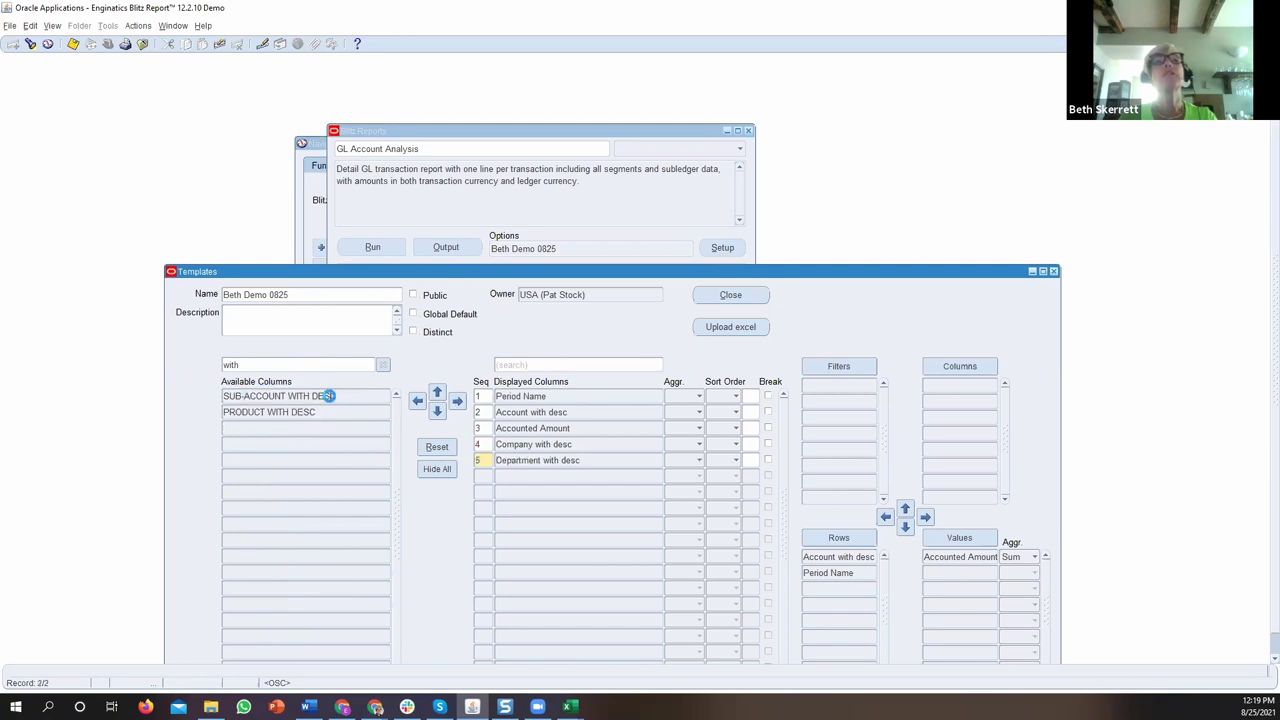
click(457, 401)
click(333, 397)
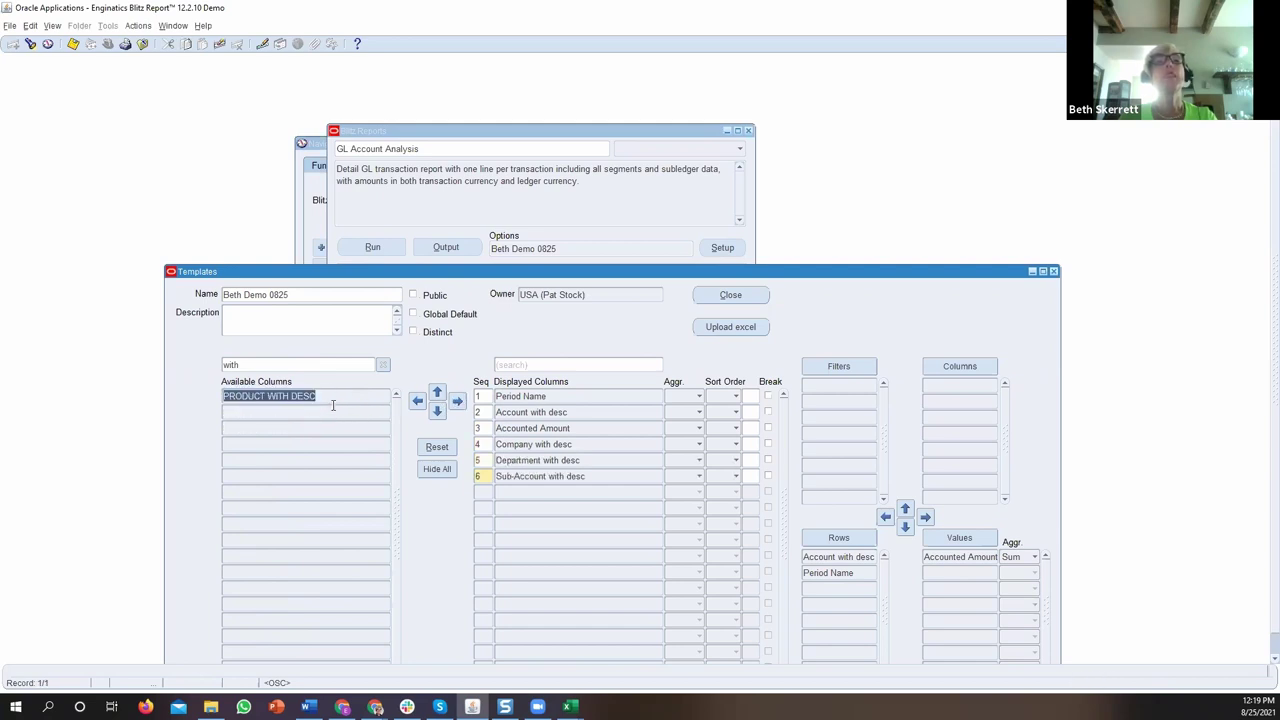
click(457, 401)
click(457, 401)
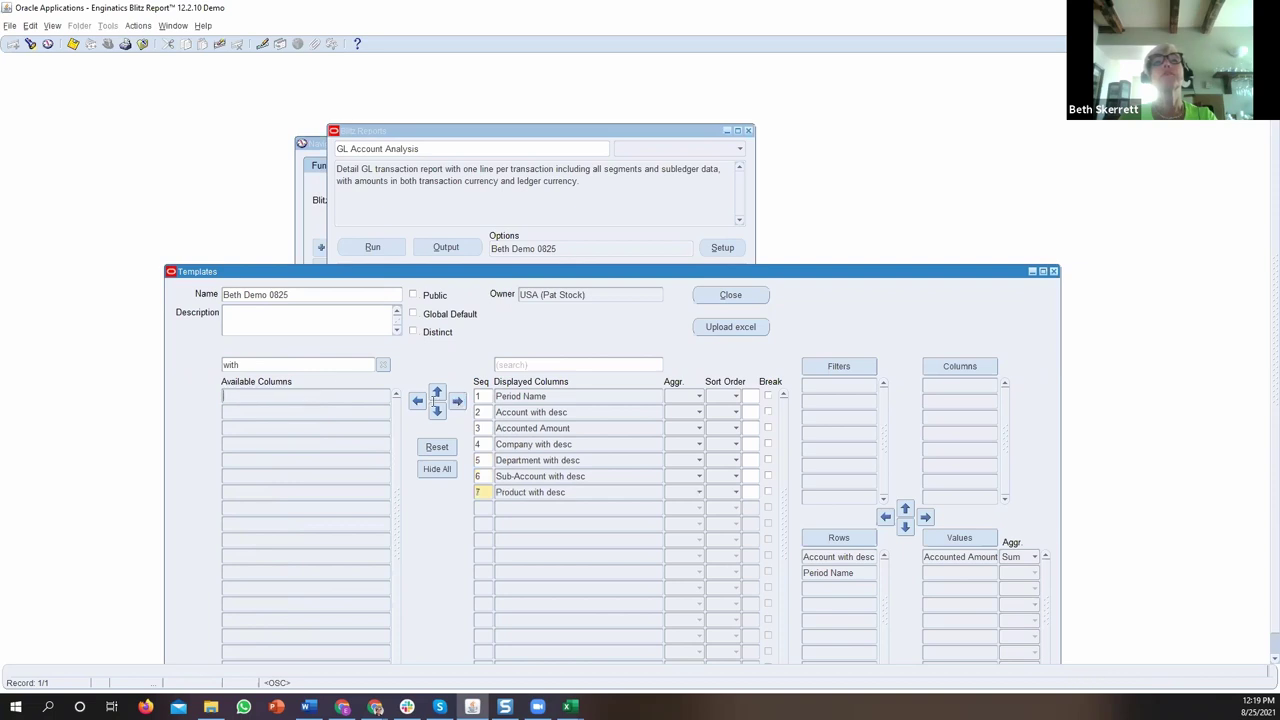
Search the available columns for "project" and add Project to the displayed columns after Product with desc.
click(299, 367)
key(BackSpace)
key(BackSpace)
key(BackSpace)
key(BackSpace)
text(p)
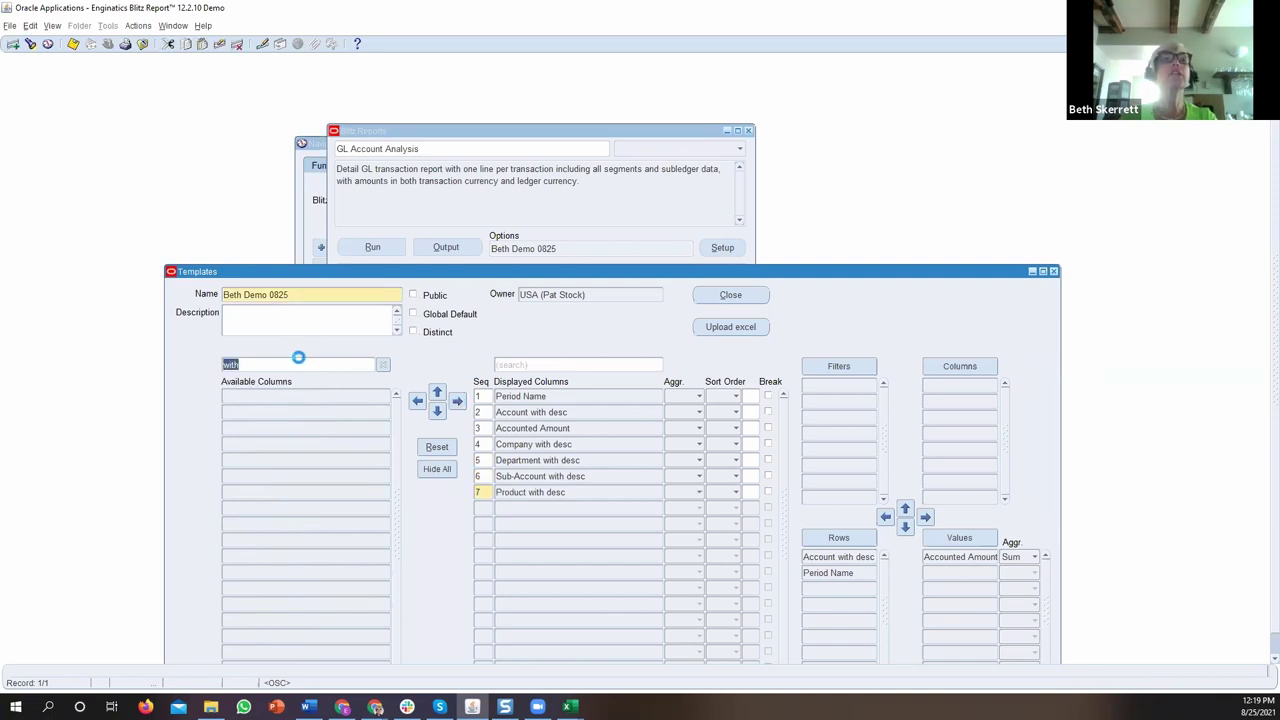
text(rojec)
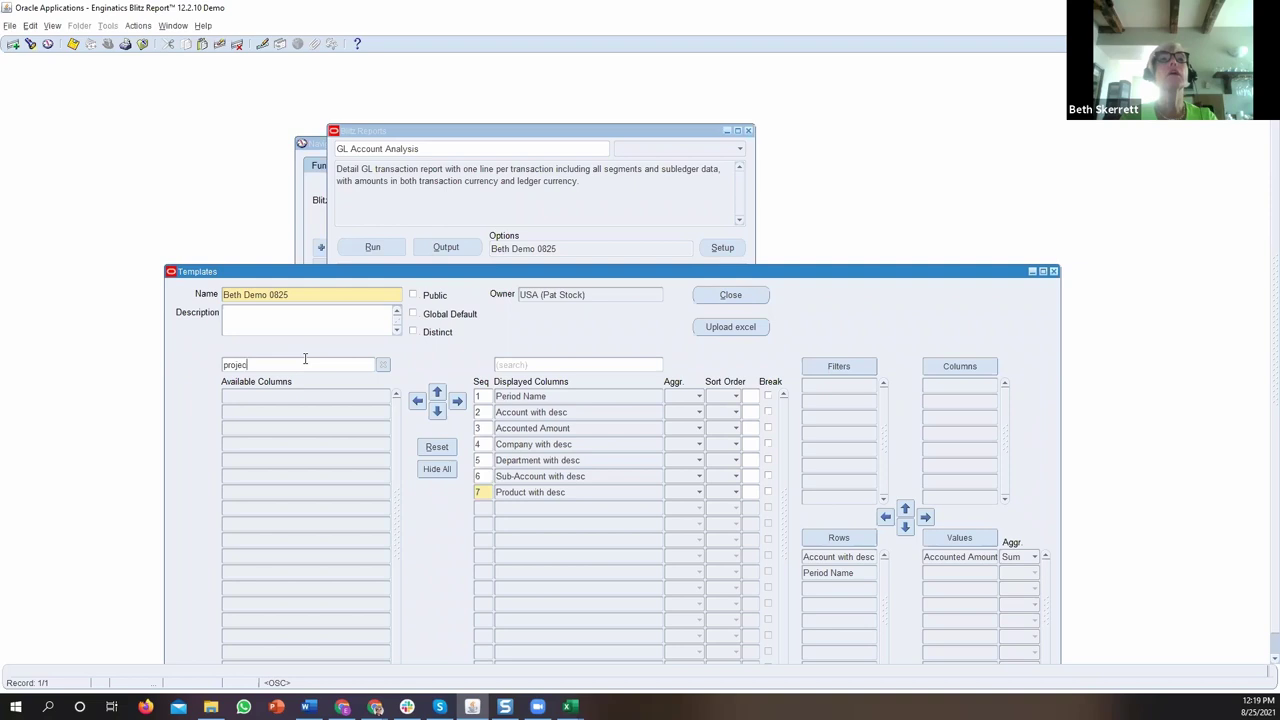
text(t)
key(Return)
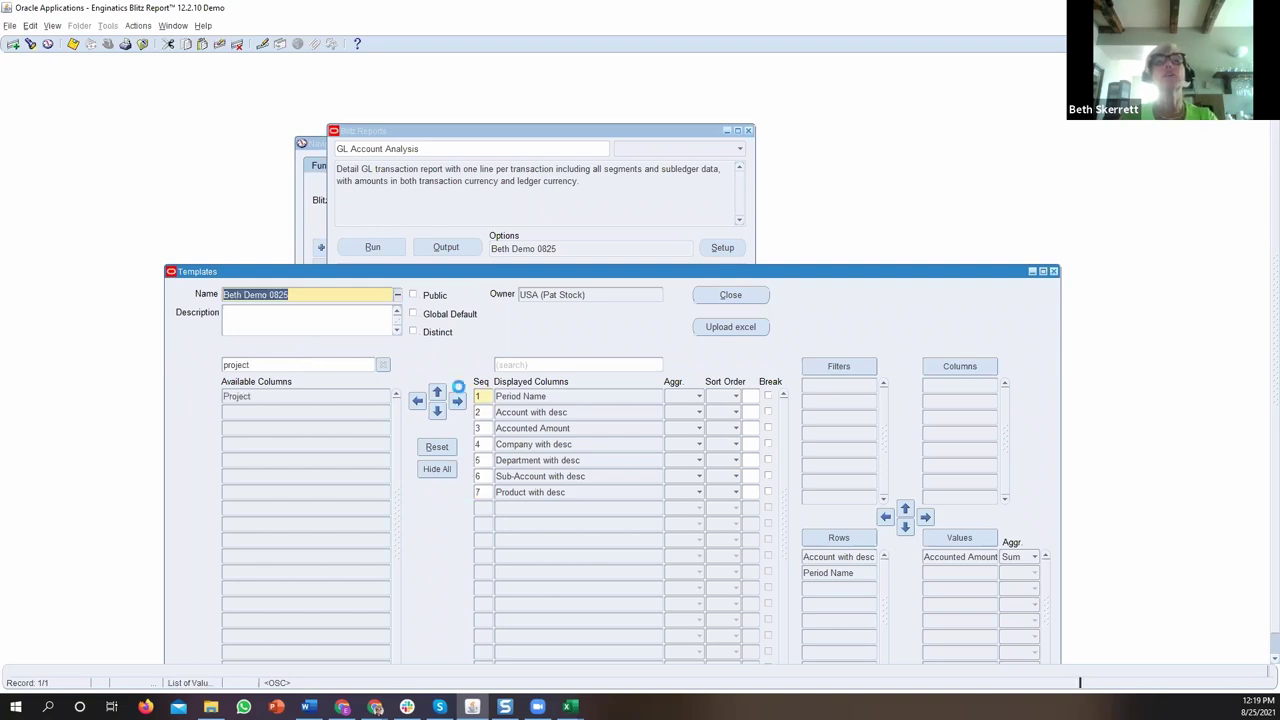
click(479, 492)
click(457, 400)
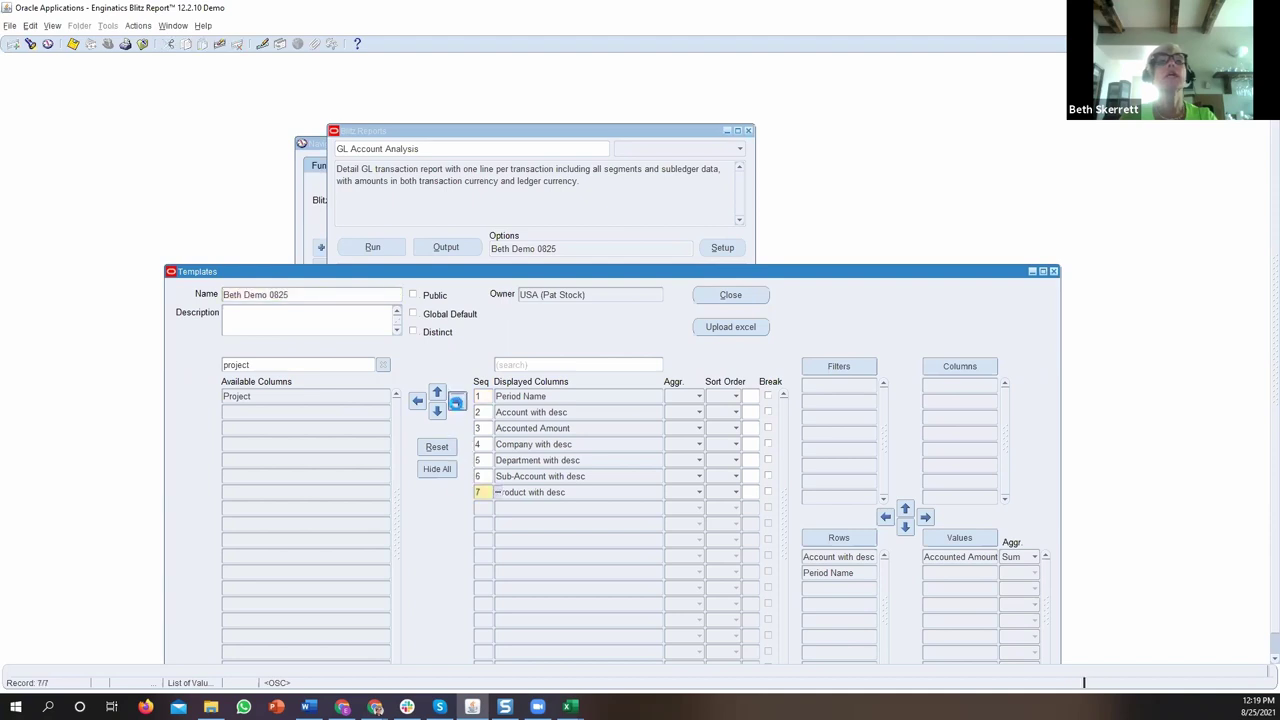
Search the available columns for "Salesperson" and add Salesperson to the displayed columns after Project.
double_click(259, 364)
text(Salesperson)
key(Return)
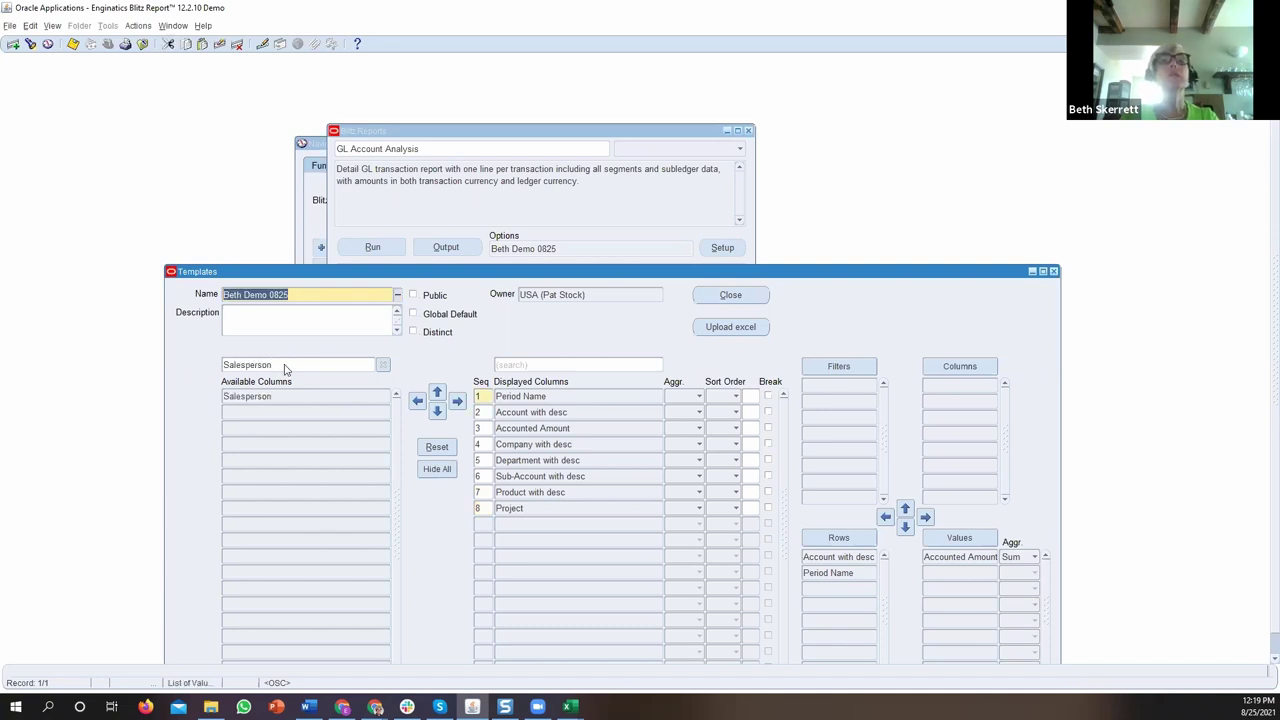
click(289, 396)
click(459, 401)
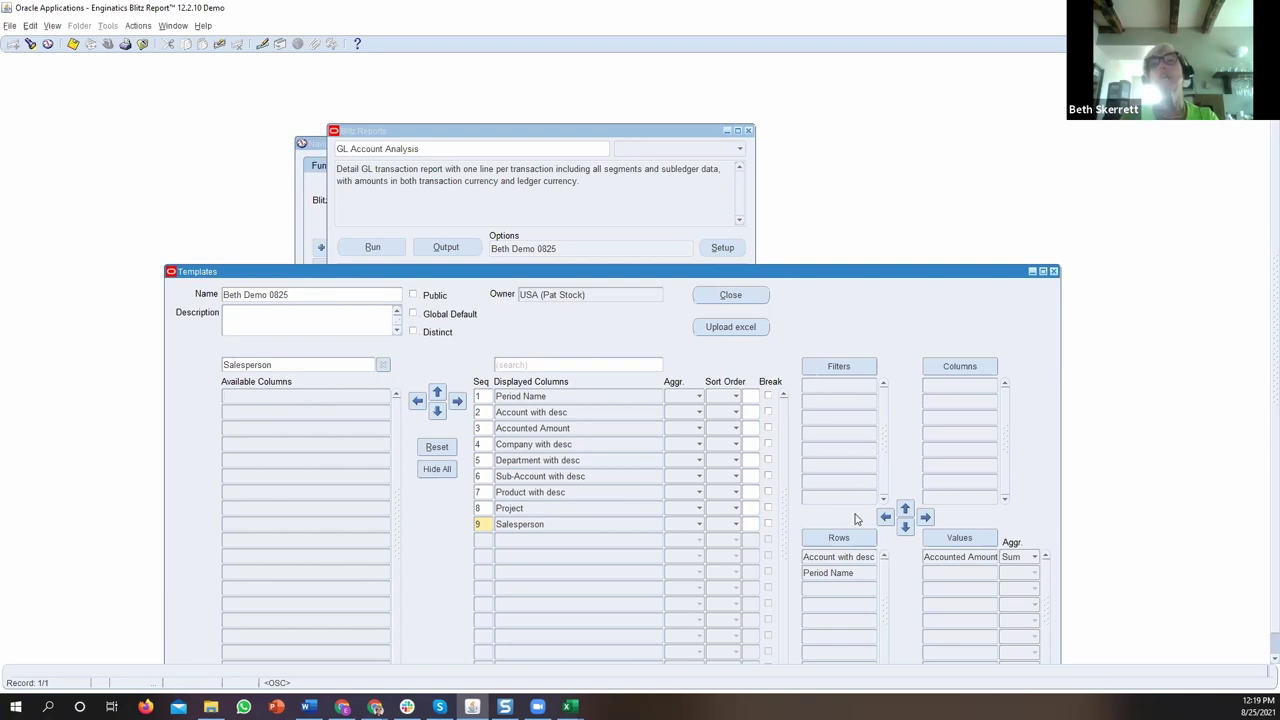
click(580, 400)
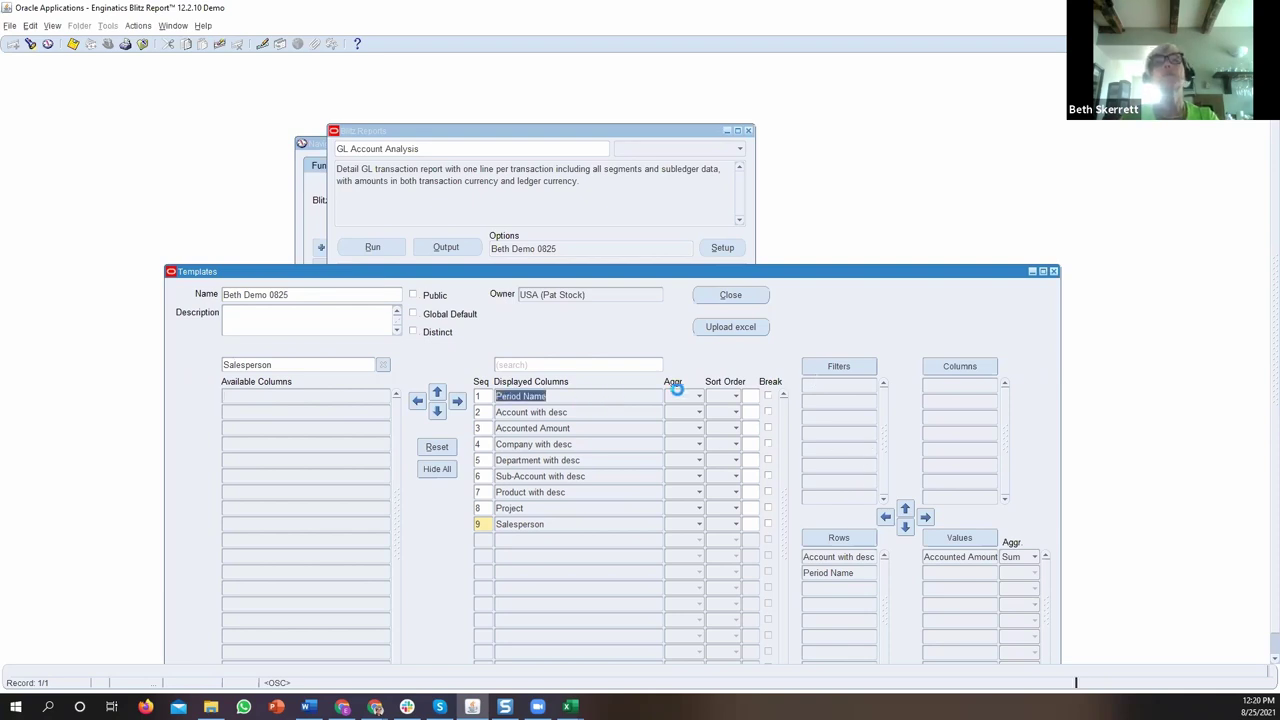
click(838, 369)
click(830, 386)
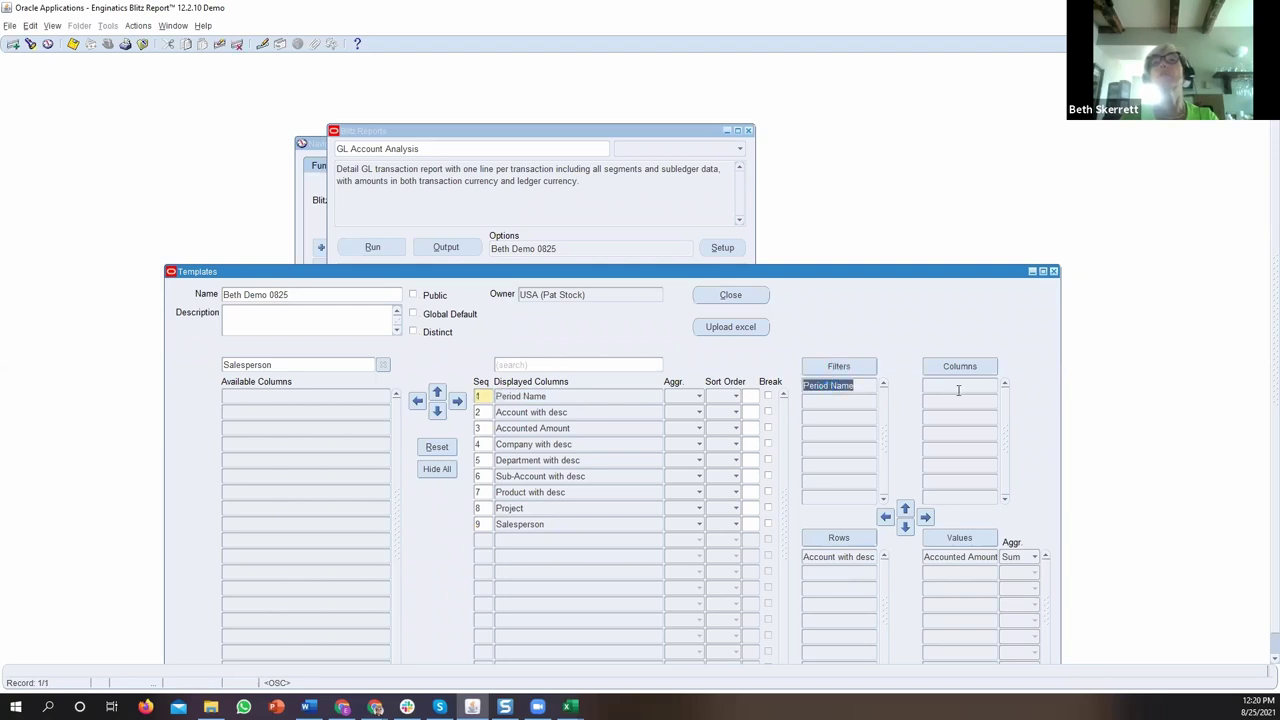
click(838, 538)
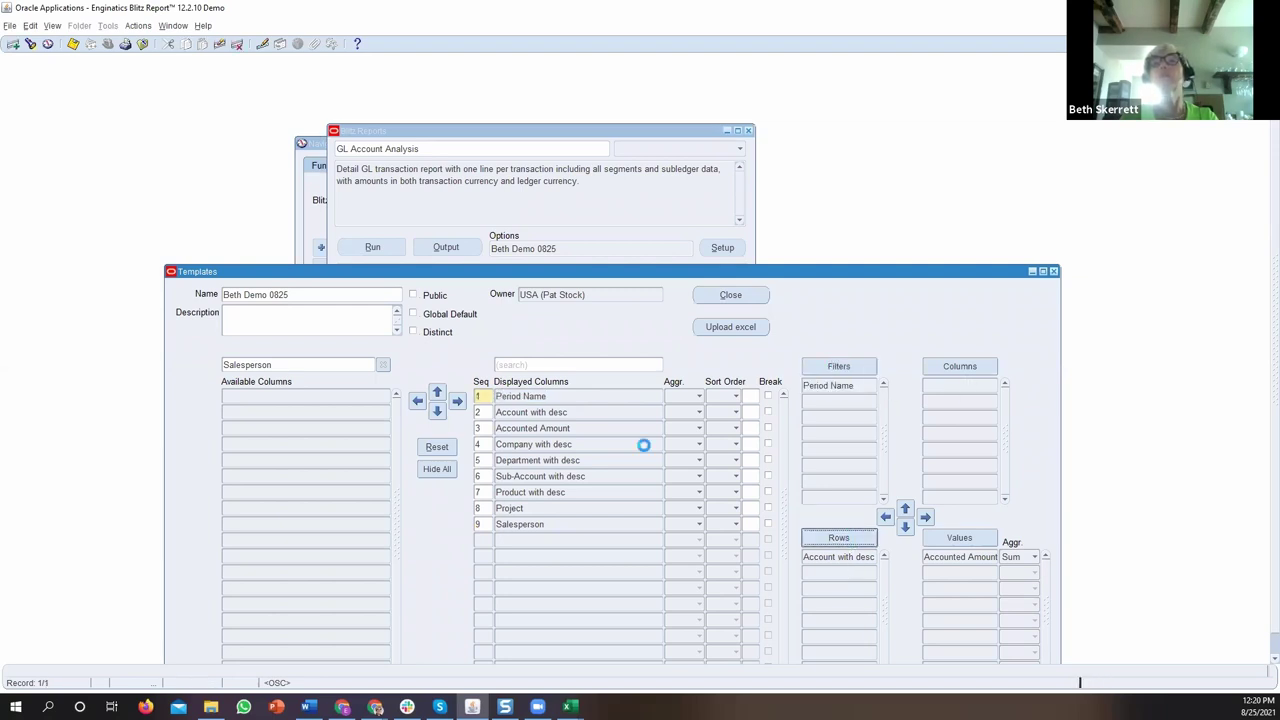
Set Company, Department, Sub-Account and Product with desc, Project and Salesperson as pivot filters, and move Period Name from the rows to the columns.
drag(541, 449, 835, 386)
drag(614, 457, 597, 484)
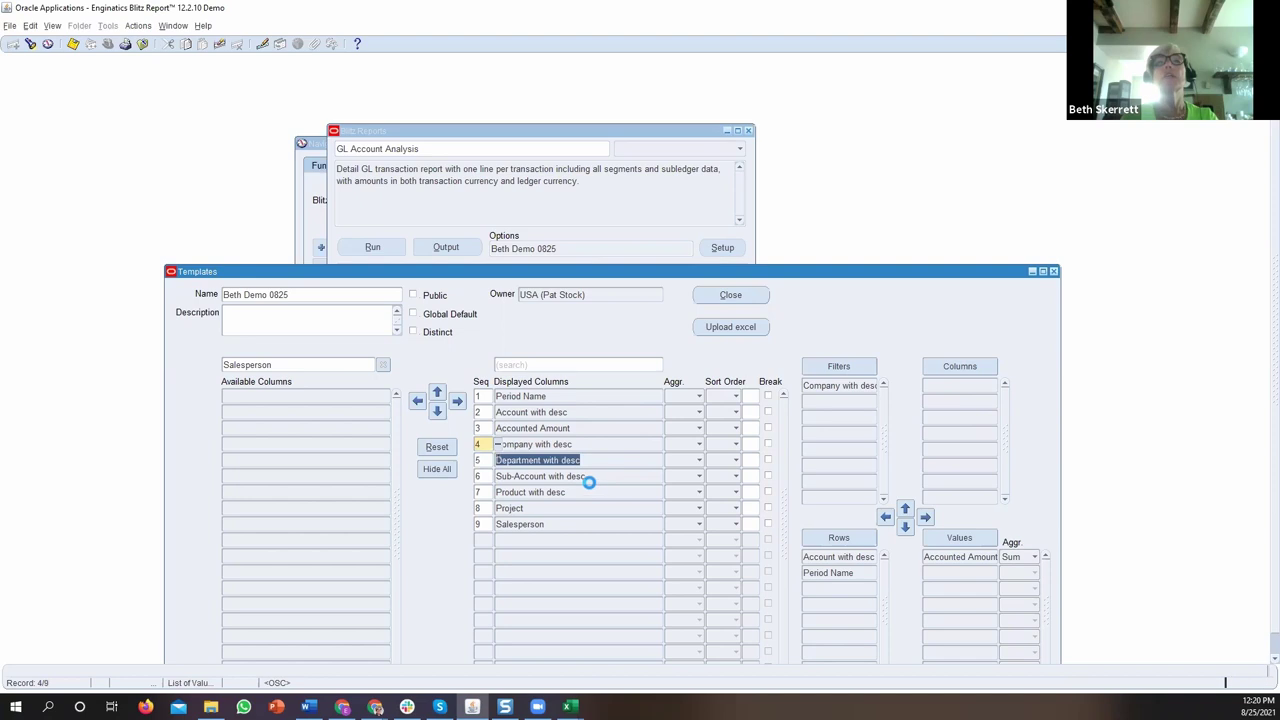
click(838, 367)
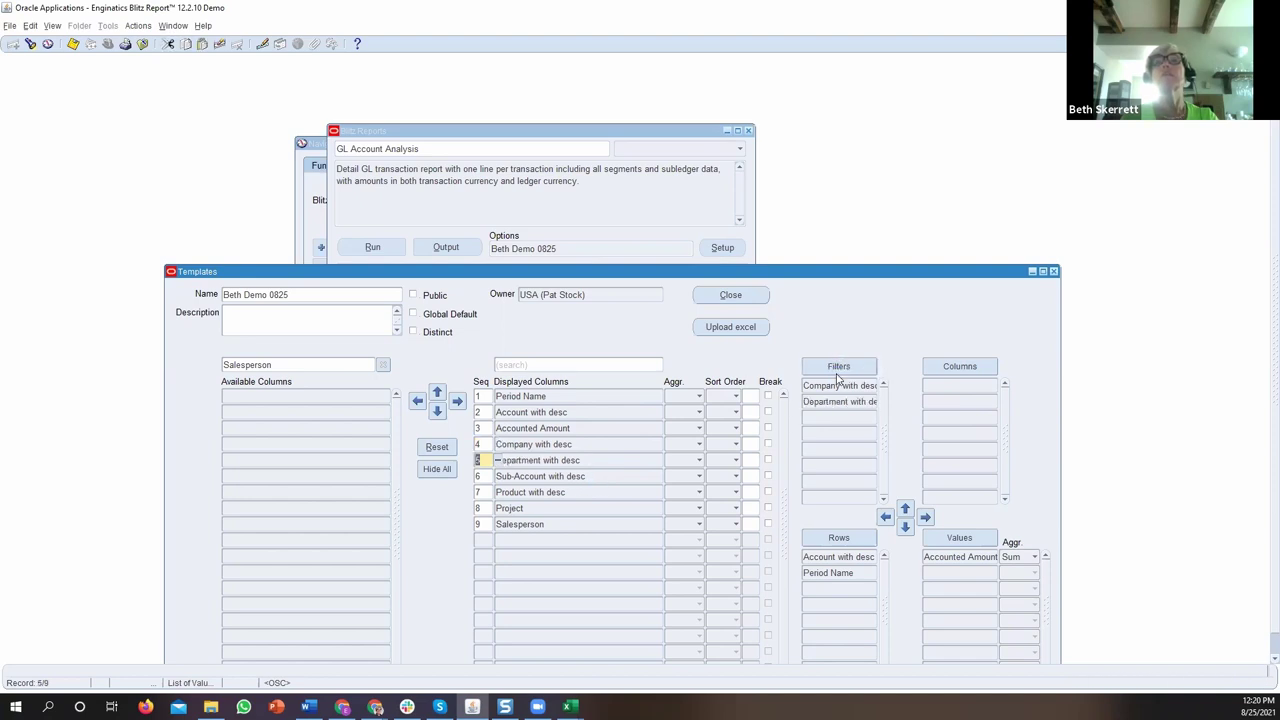
click(596, 460)
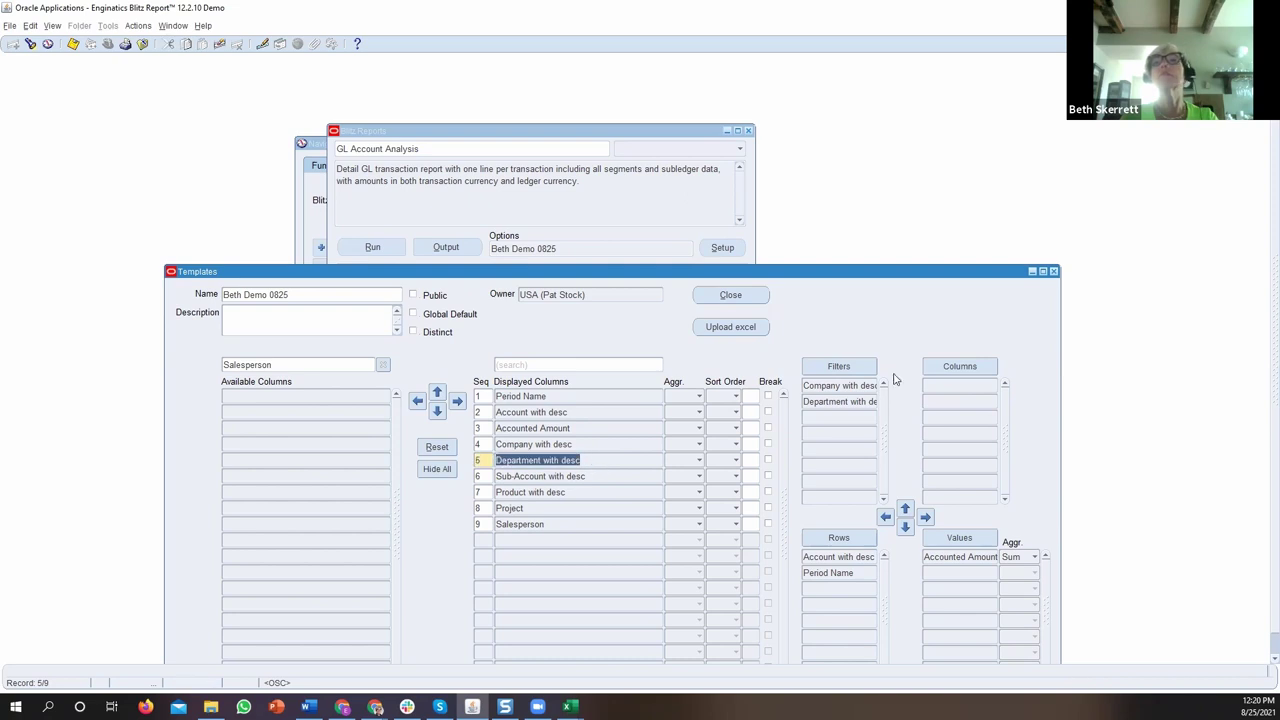
drag(596, 476, 839, 368)
drag(589, 495, 822, 370)
drag(570, 512, 823, 369)
drag(571, 520, 826, 368)
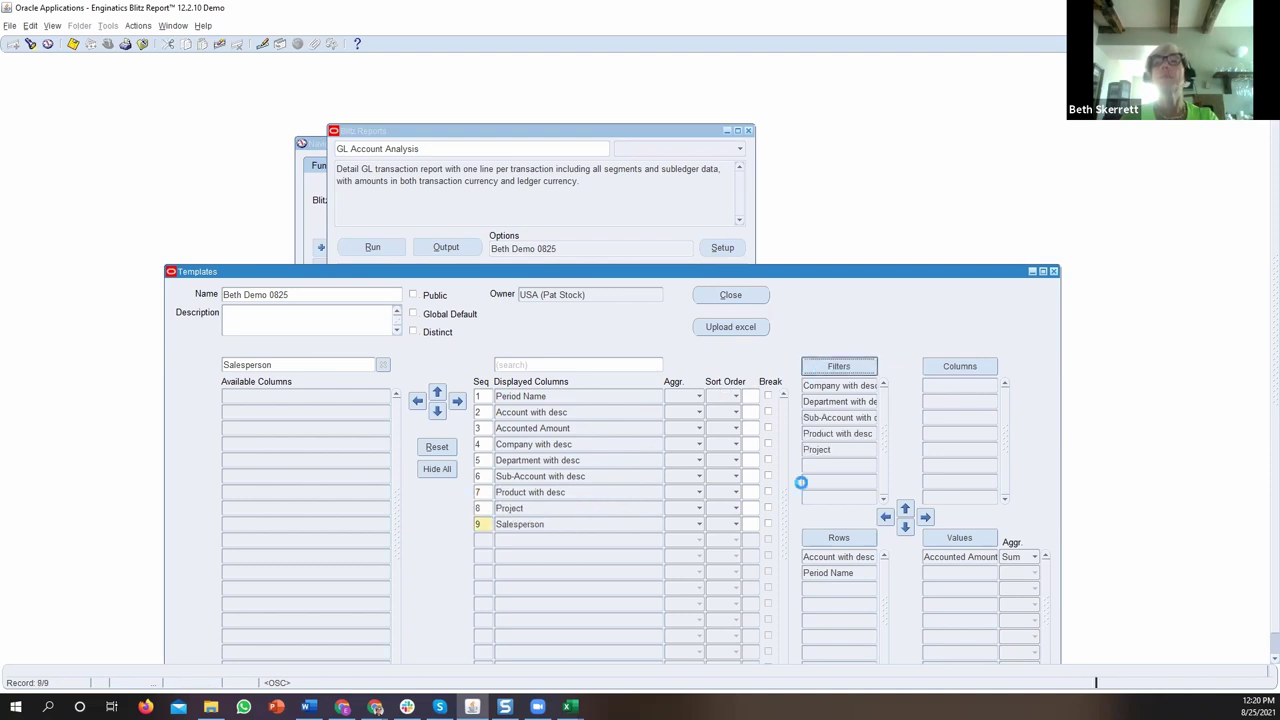
click(820, 573)
drag(897, 452, 945, 372)
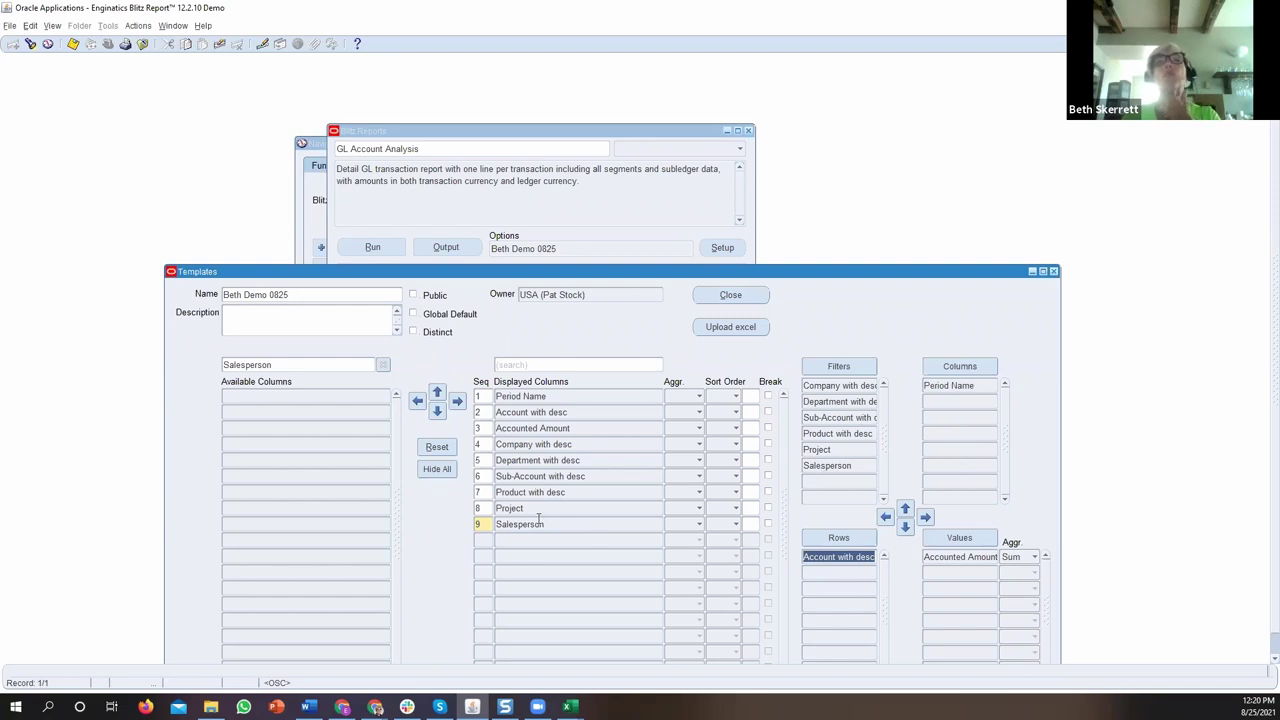
Run GL Account Analysis with the updated template, switch to Excel and look through the new pivot output.
drag(557, 281, 522, 313)
click(378, 245)
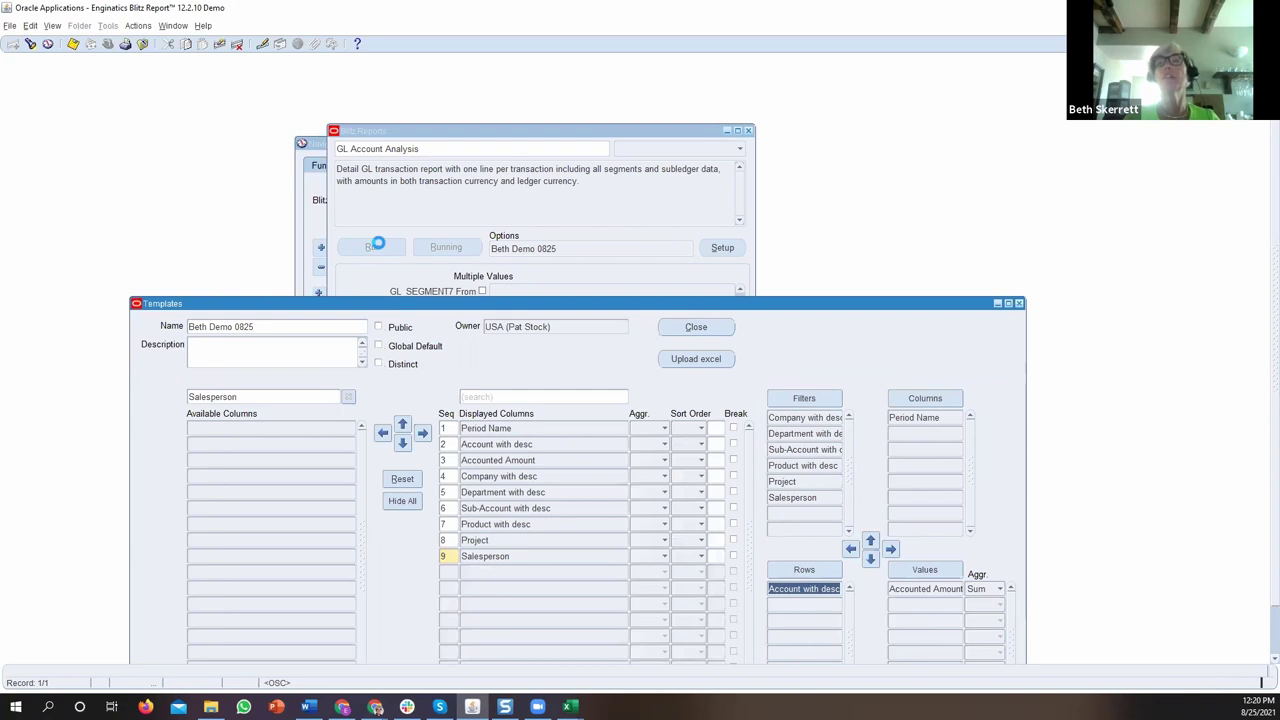
key(alt+Tab)
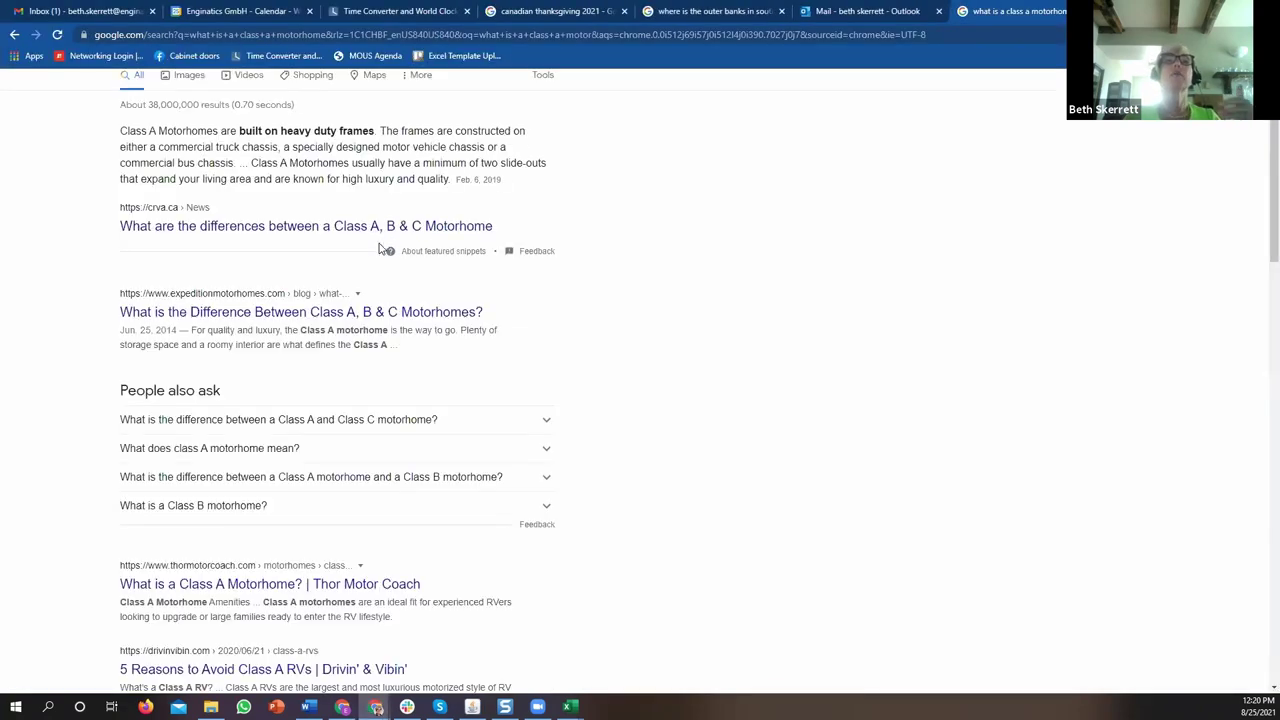
key(alt+Tab)
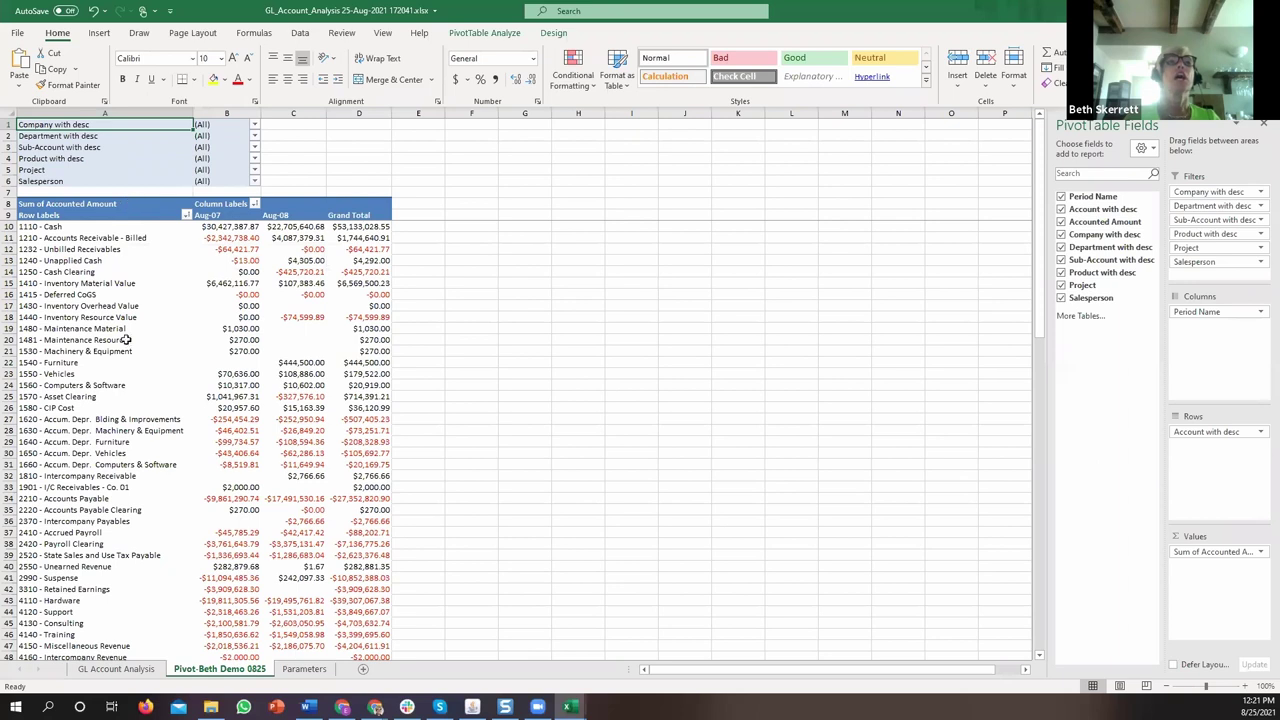
scroll(130, 521, down, 3)
scroll(136, 537, up, 3)
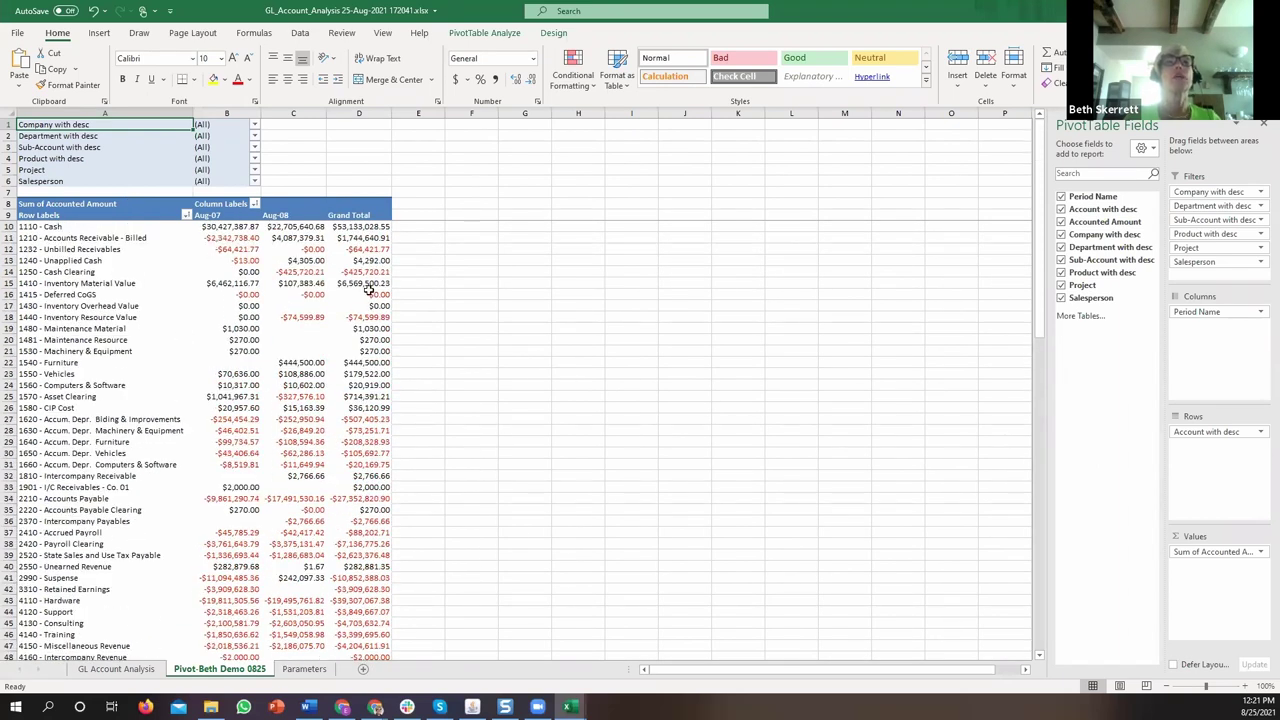
Filter the pivot table's Department with desc to 410 - International Sales only.
click(255, 136)
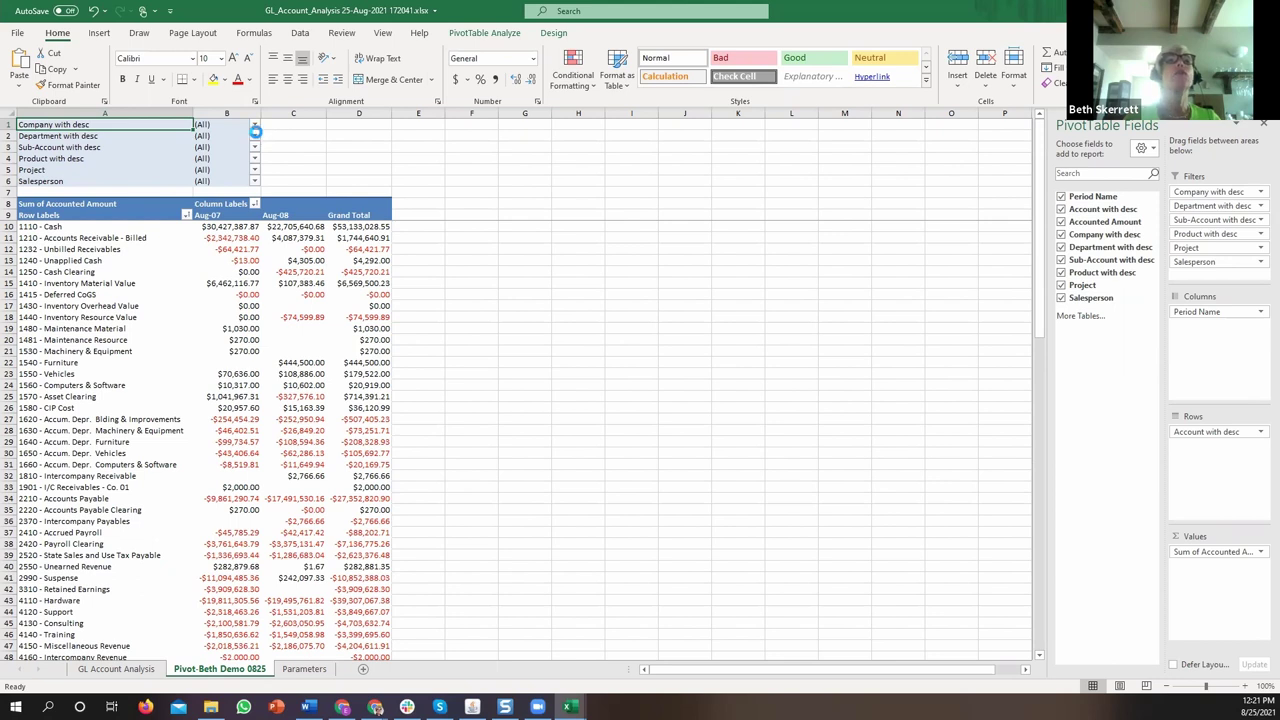
click(122, 166)
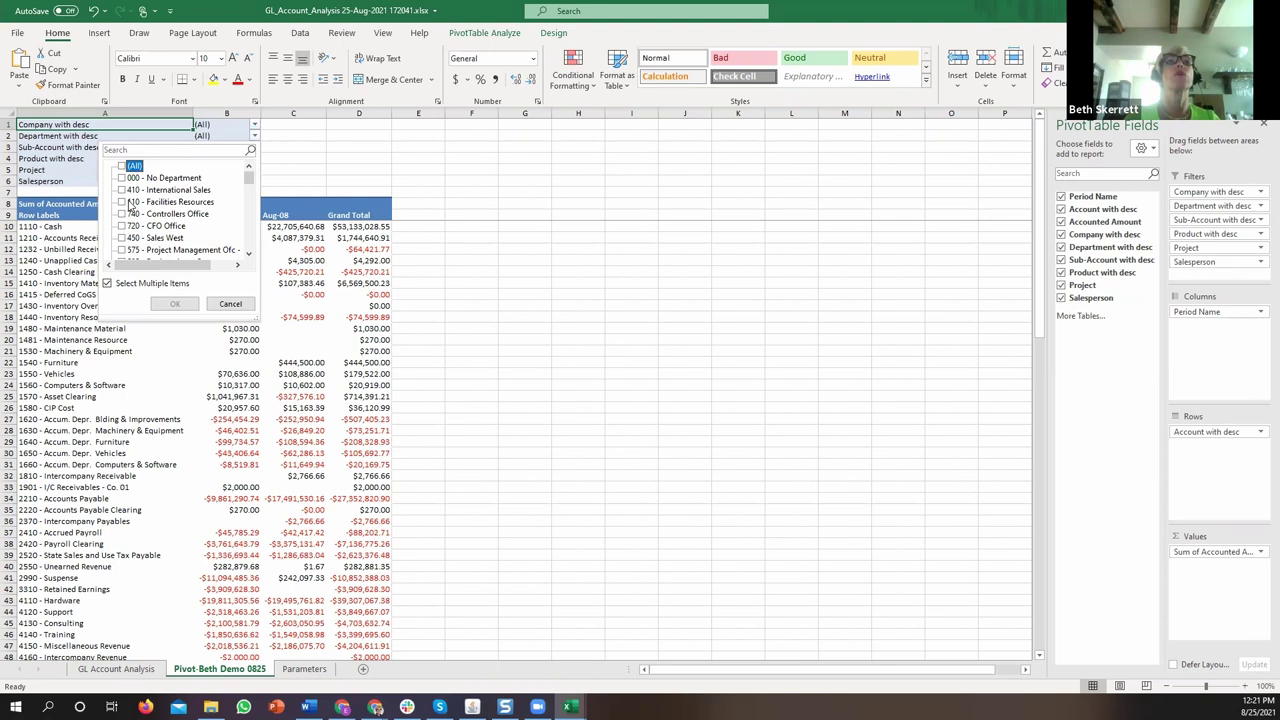
click(122, 190)
click(166, 304)
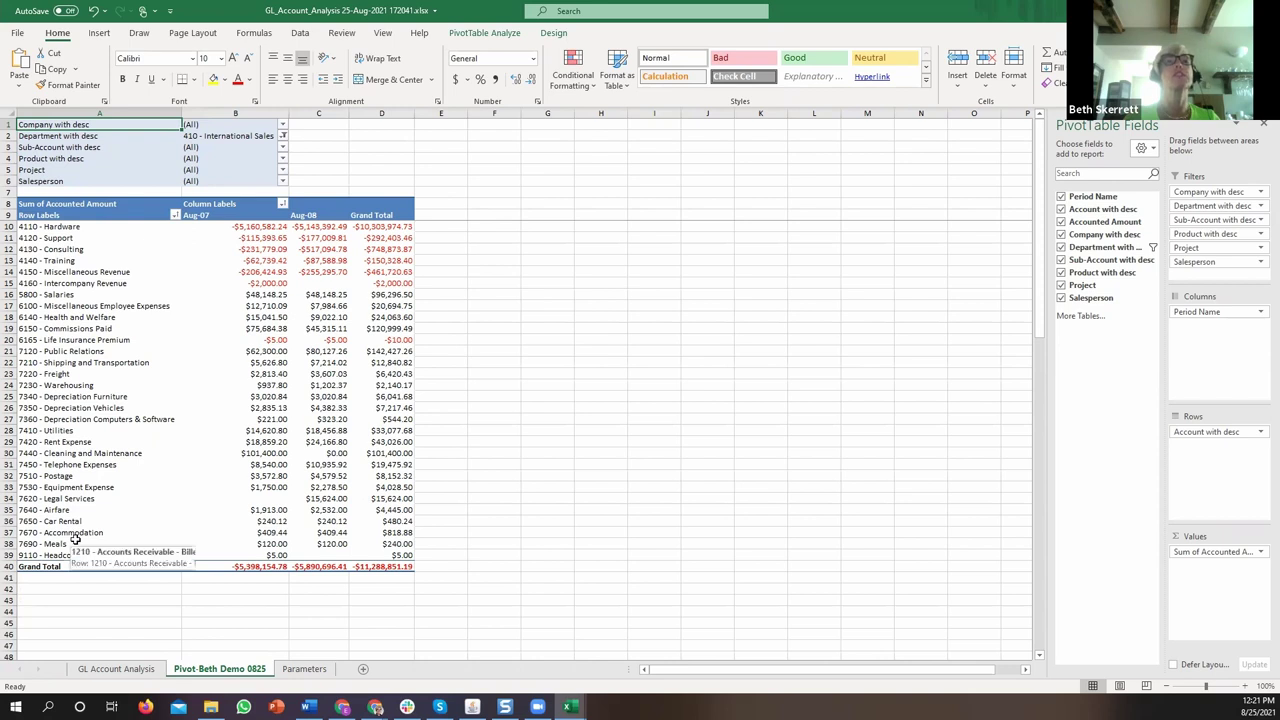
Drill down into the Aug-07 amount of 4110 - Hardware to list its underlying transactions on a new sheet.
mouse_move(244, 397)
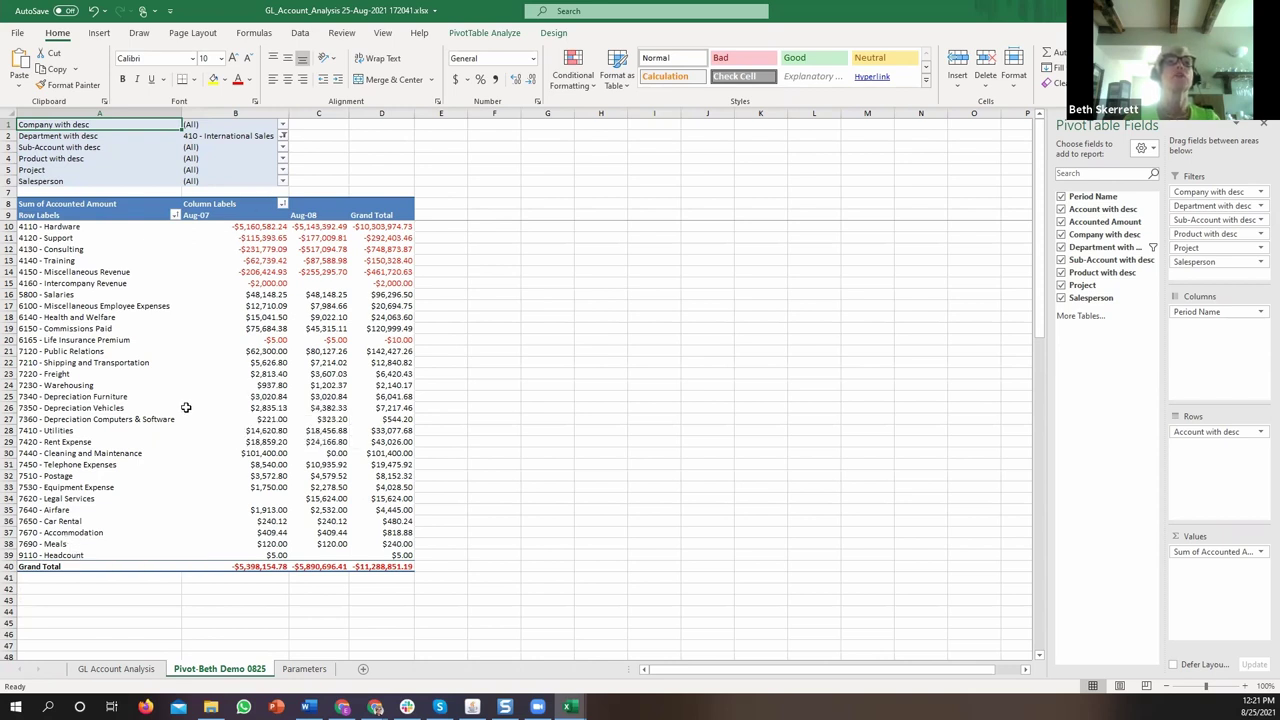
click(259, 227)
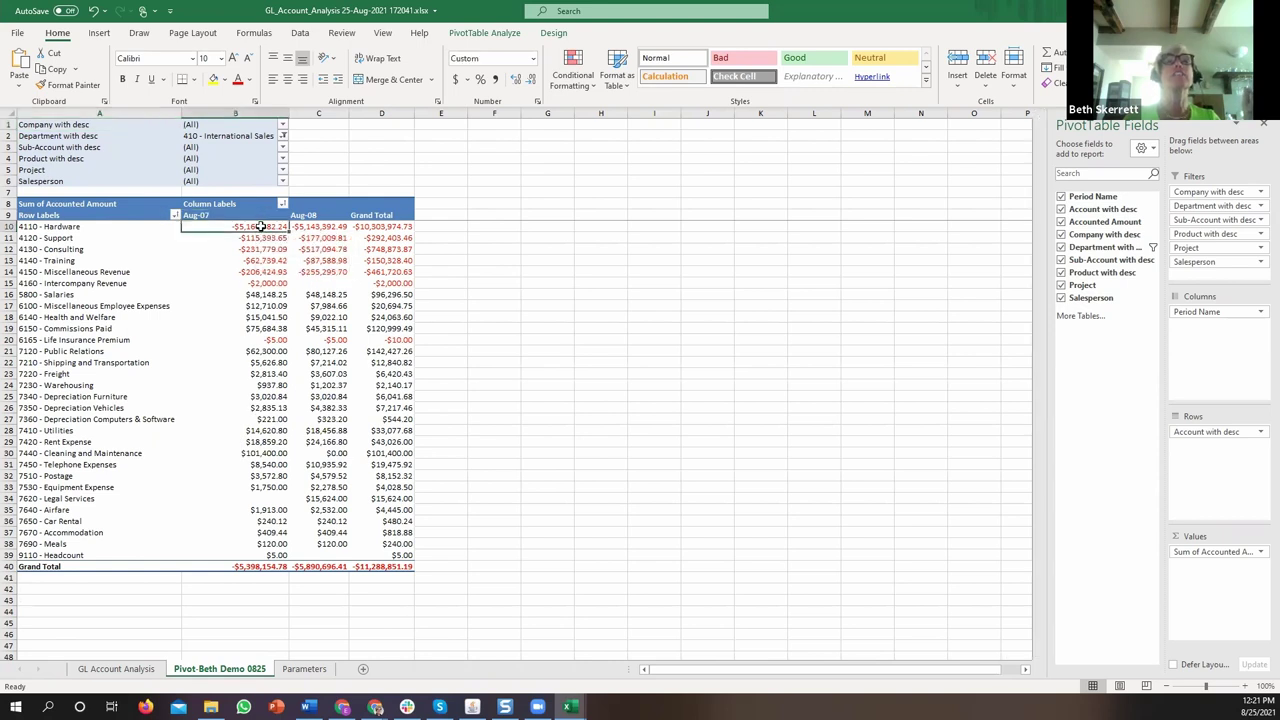
double_click(259, 227)
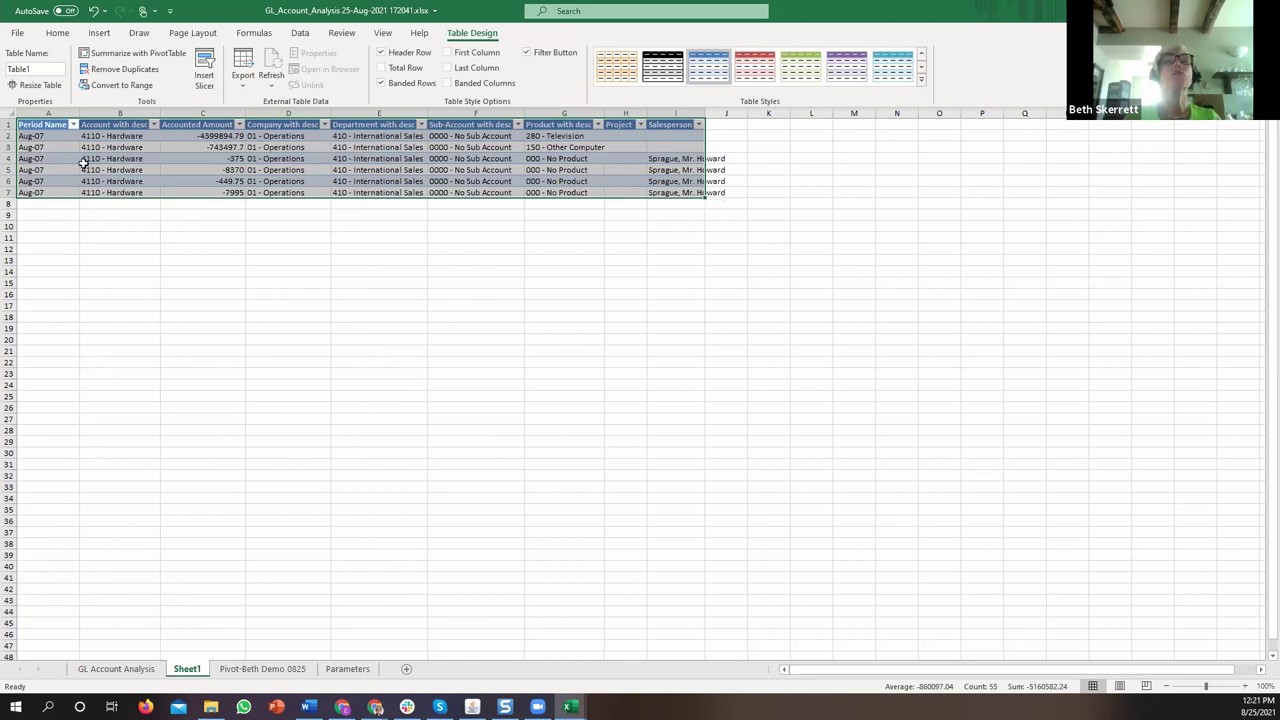
Return to the Pivot-Beth Demo 0825 sheet and reset the Department with desc filter to all departments.
click(263, 669)
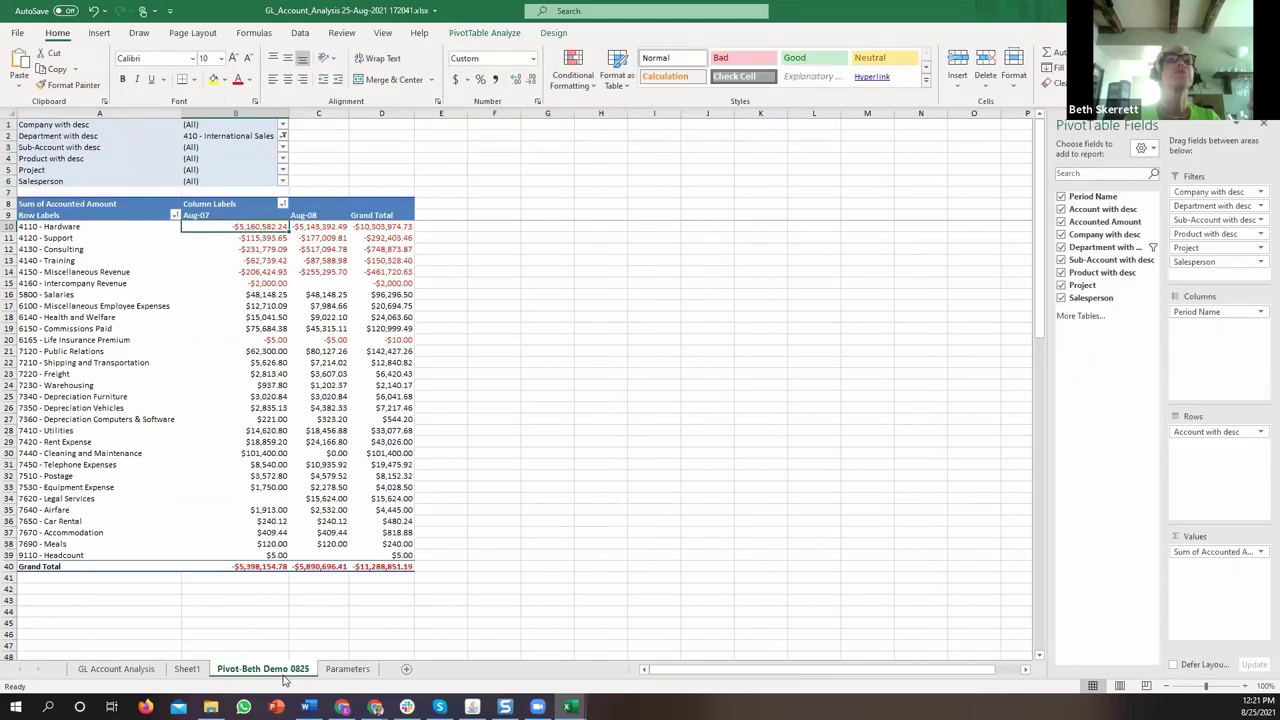
click(283, 136)
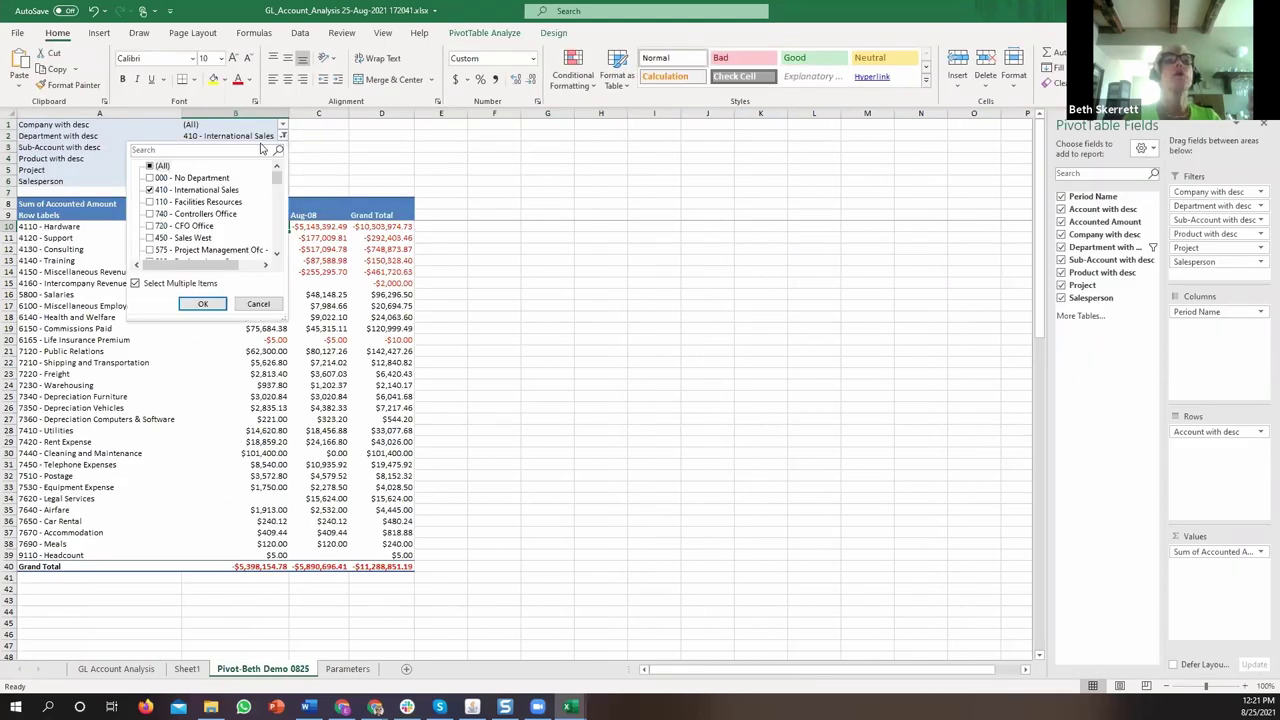
click(151, 166)
click(202, 304)
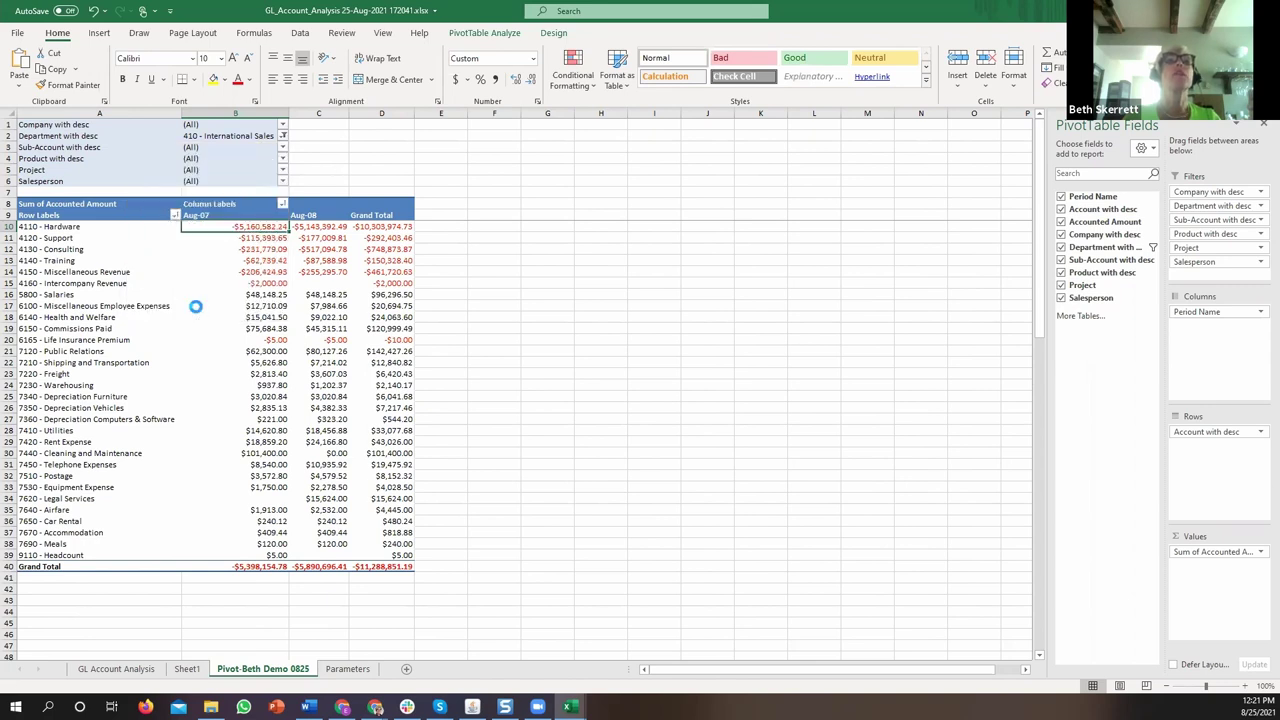
Filter the pivot table's Product with desc to 270 - Camera only.
click(254, 158)
click(121, 189)
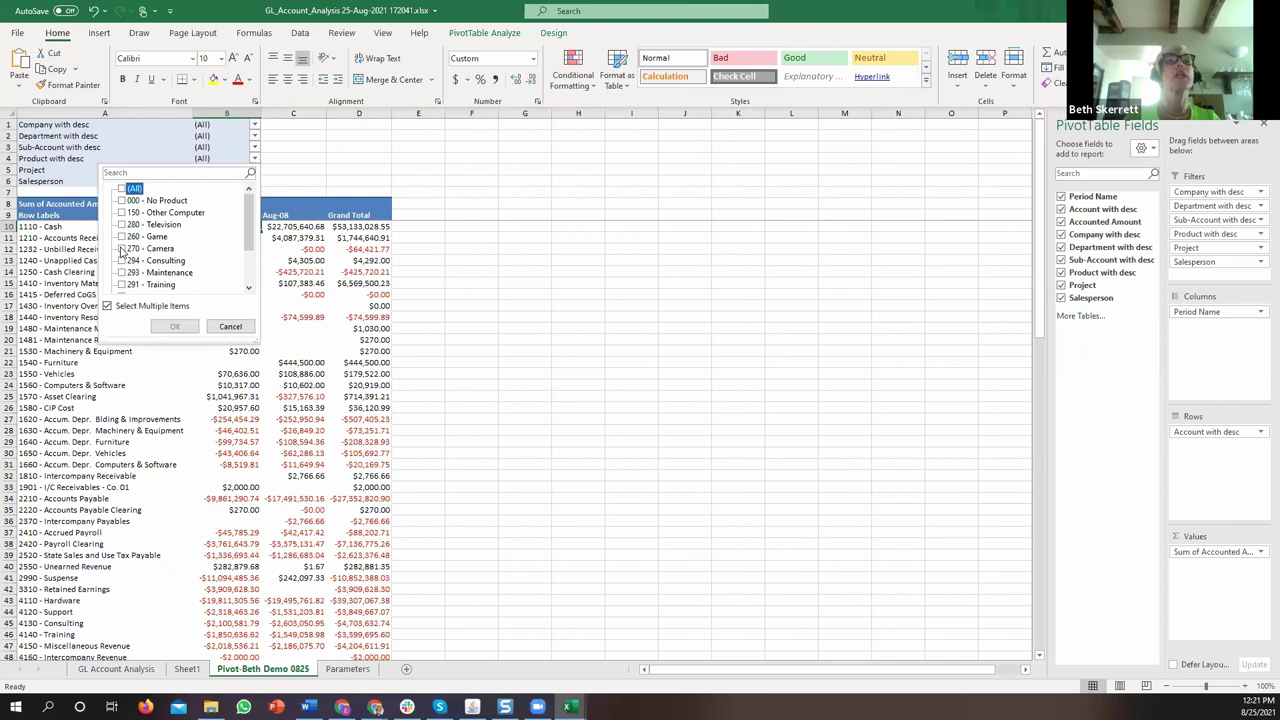
click(121, 249)
click(167, 326)
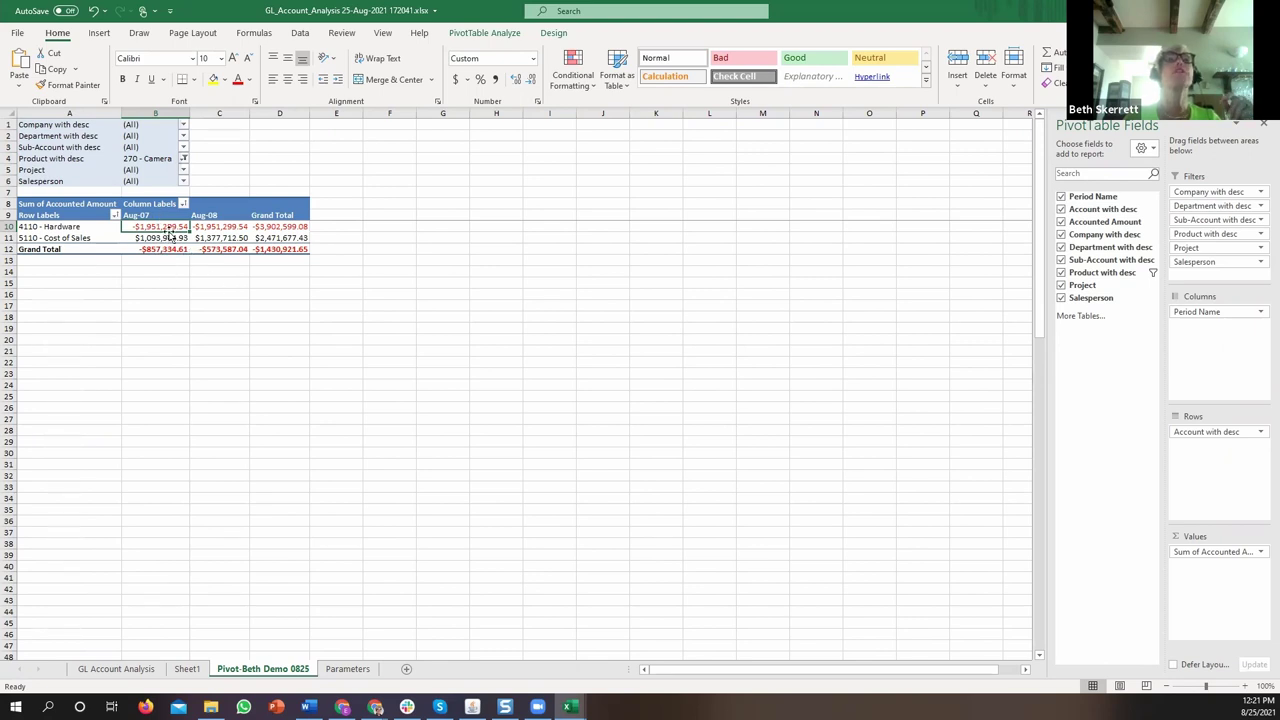
Reset the Product with desc filter to all products.
click(184, 162)
click(50, 188)
click(102, 327)
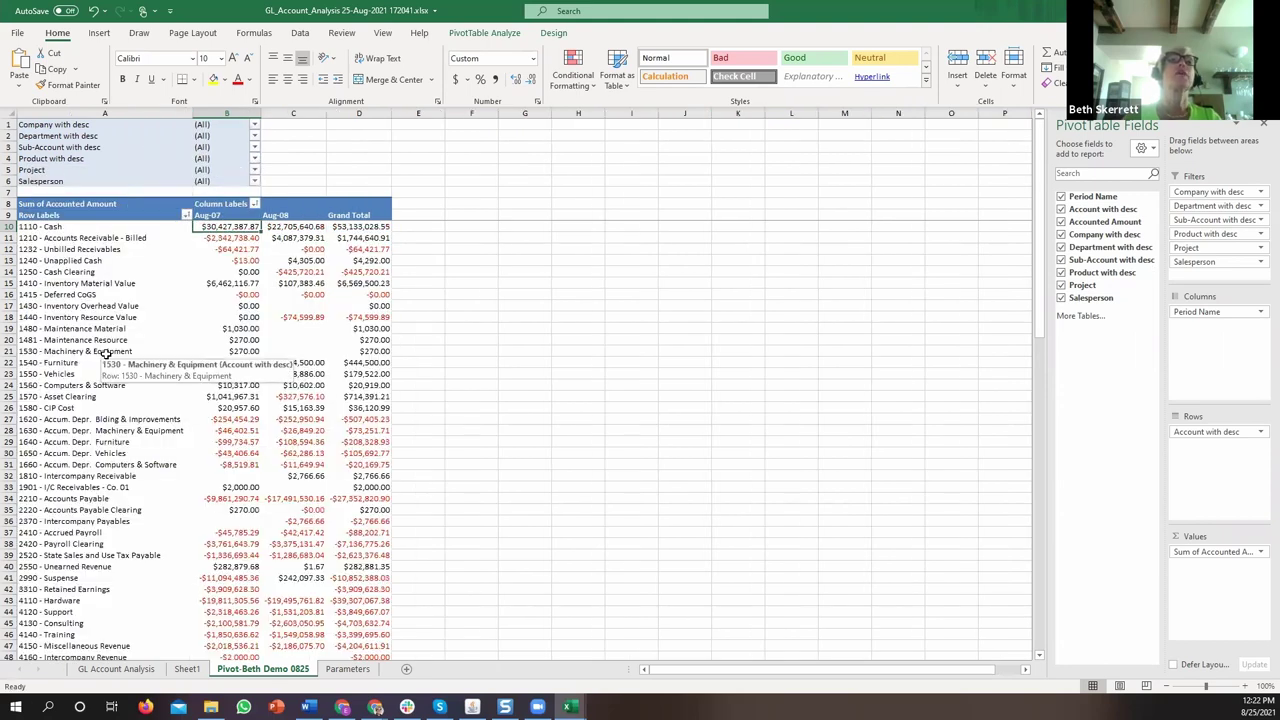
Switch to Blitz Report, close the template editor and set the Account Type parameter to Revenue and Expense.
click(474, 703)
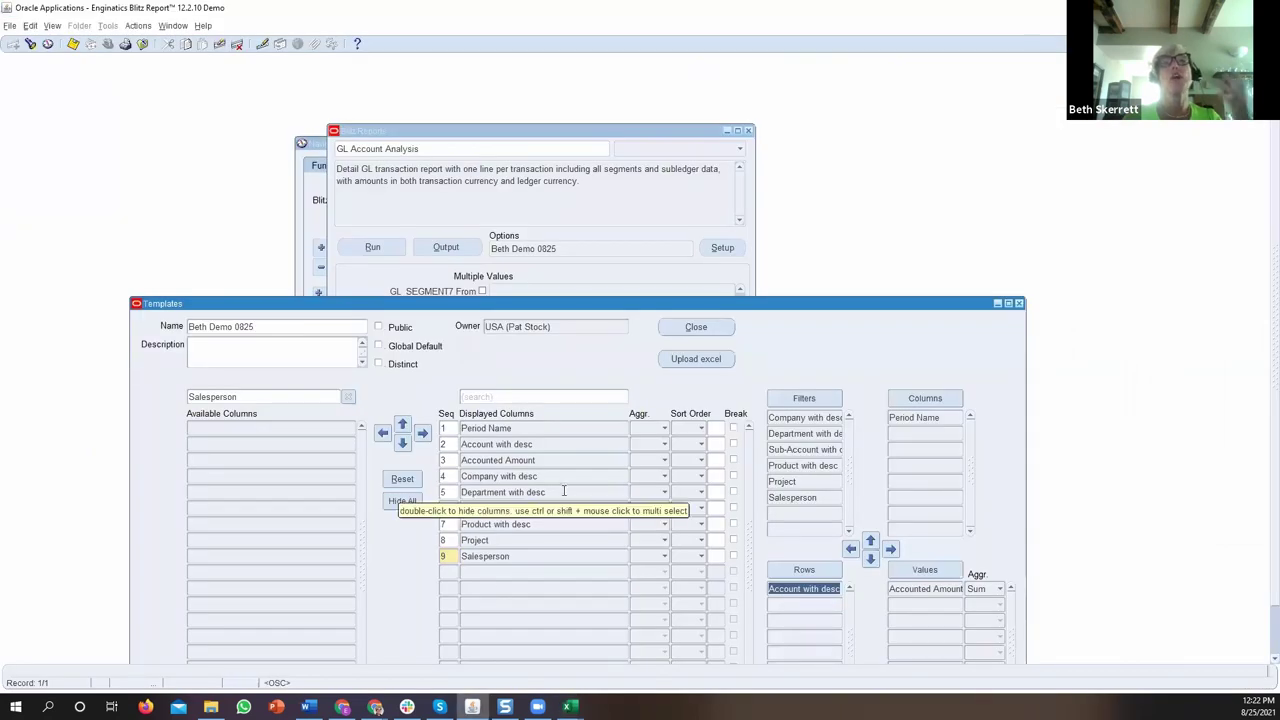
click(729, 326)
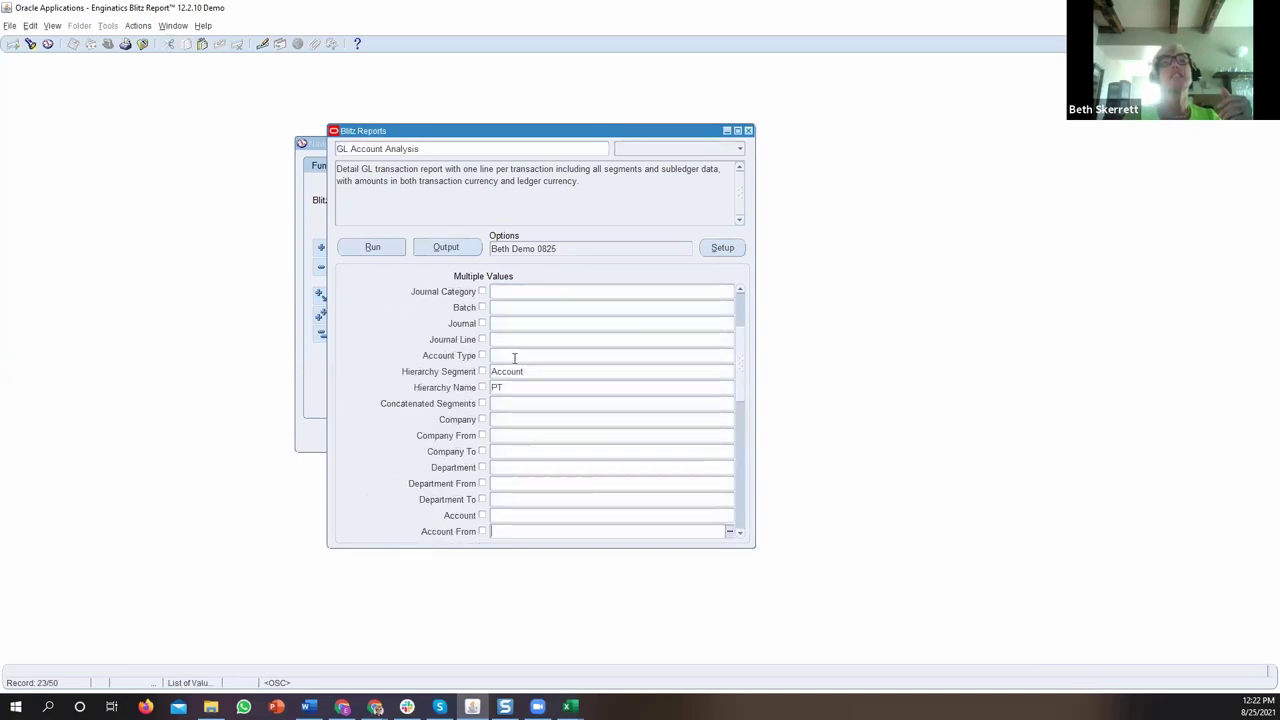
click(514, 357)
double_click(513, 357)
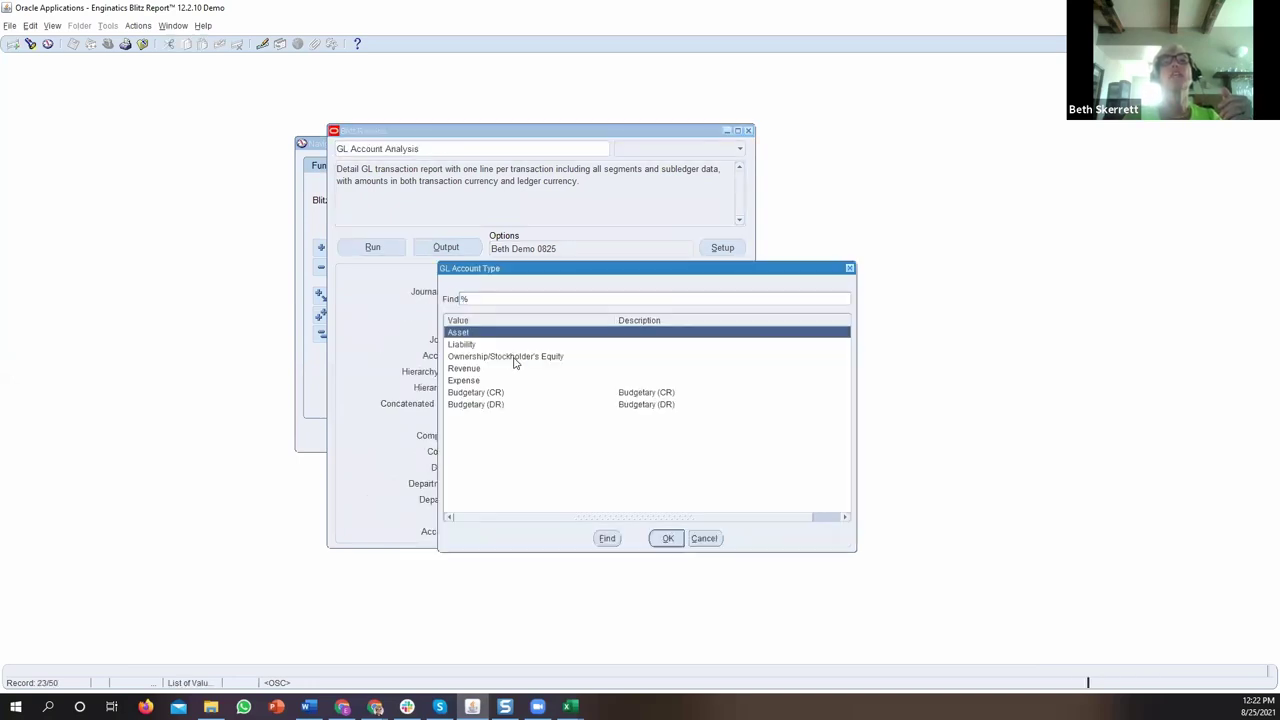
click(477, 369)
double_click(477, 369)
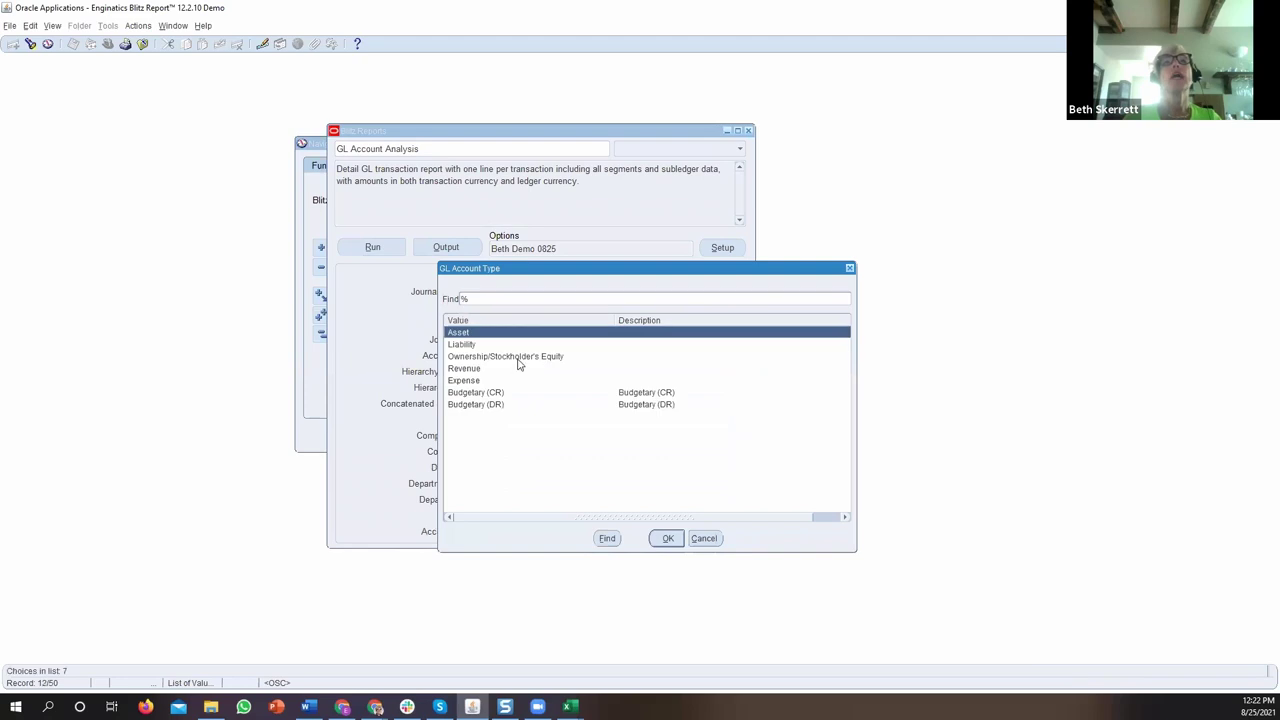
double_click(479, 381)
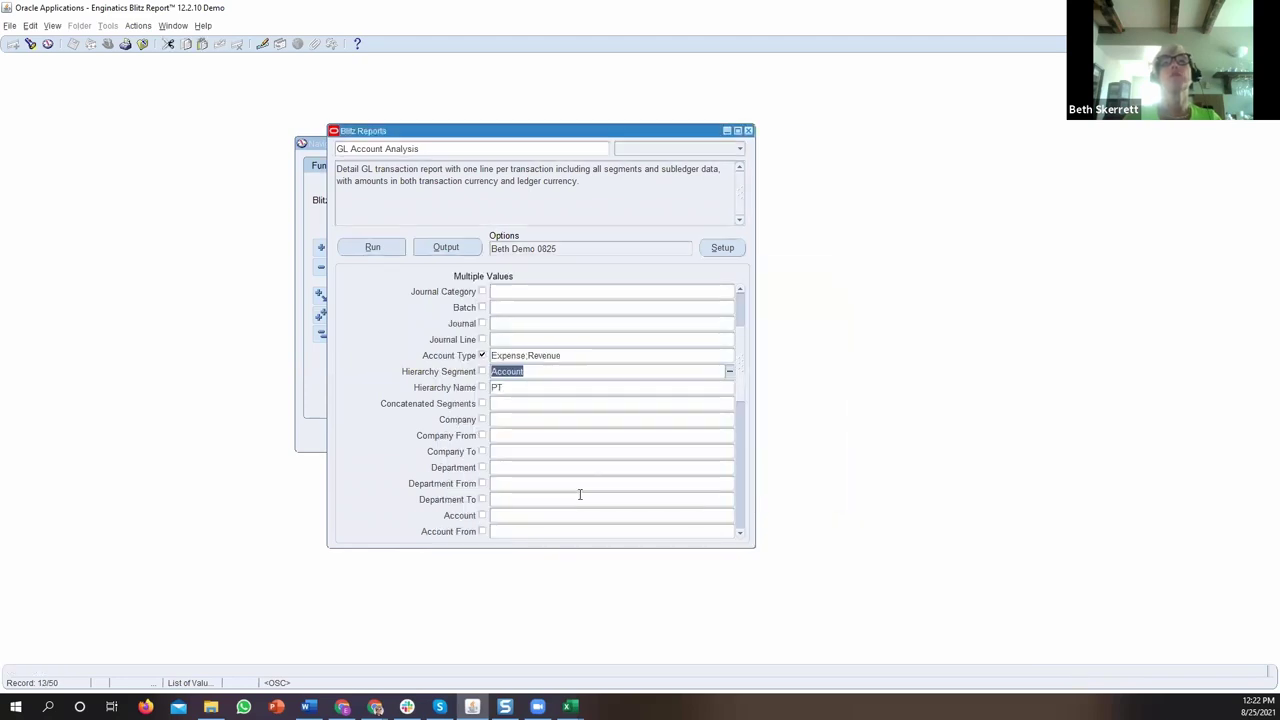
Run the report restricted to revenue and expense accounts, and switch to its new Excel output.
click(364, 247)
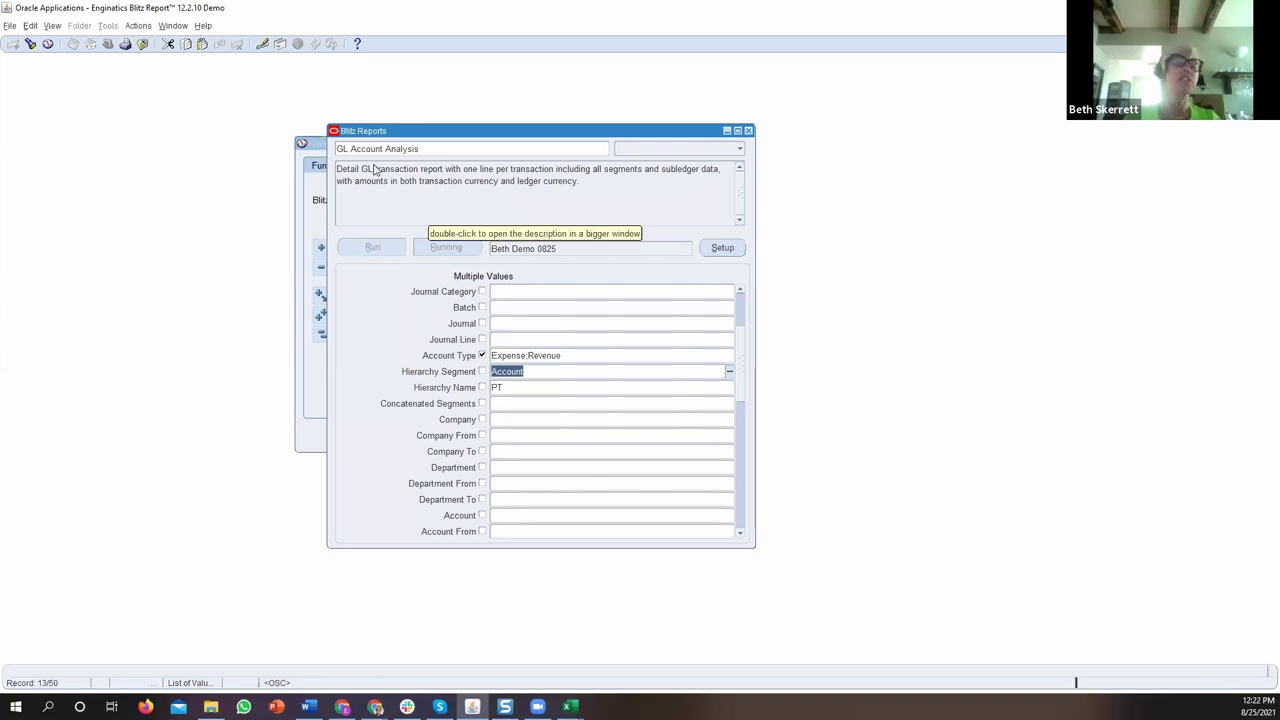
key(alt+Tab)
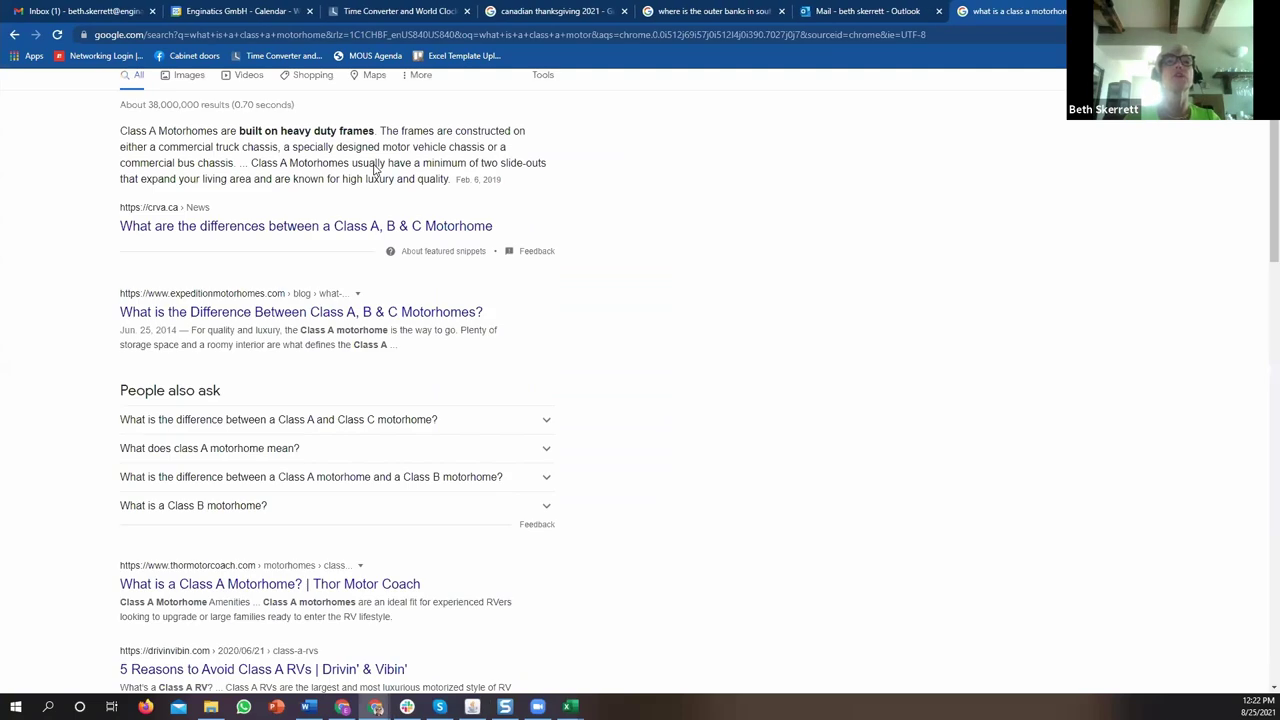
key(alt+Tab)
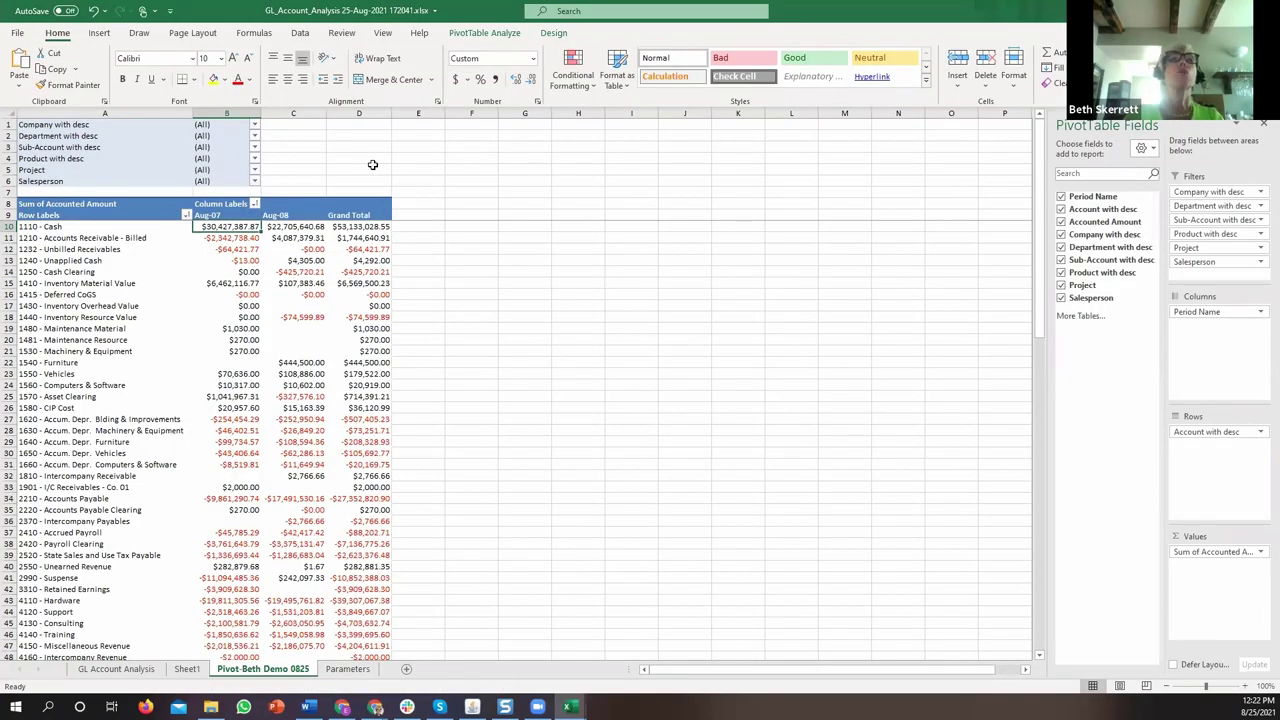
key(alt+Tab)
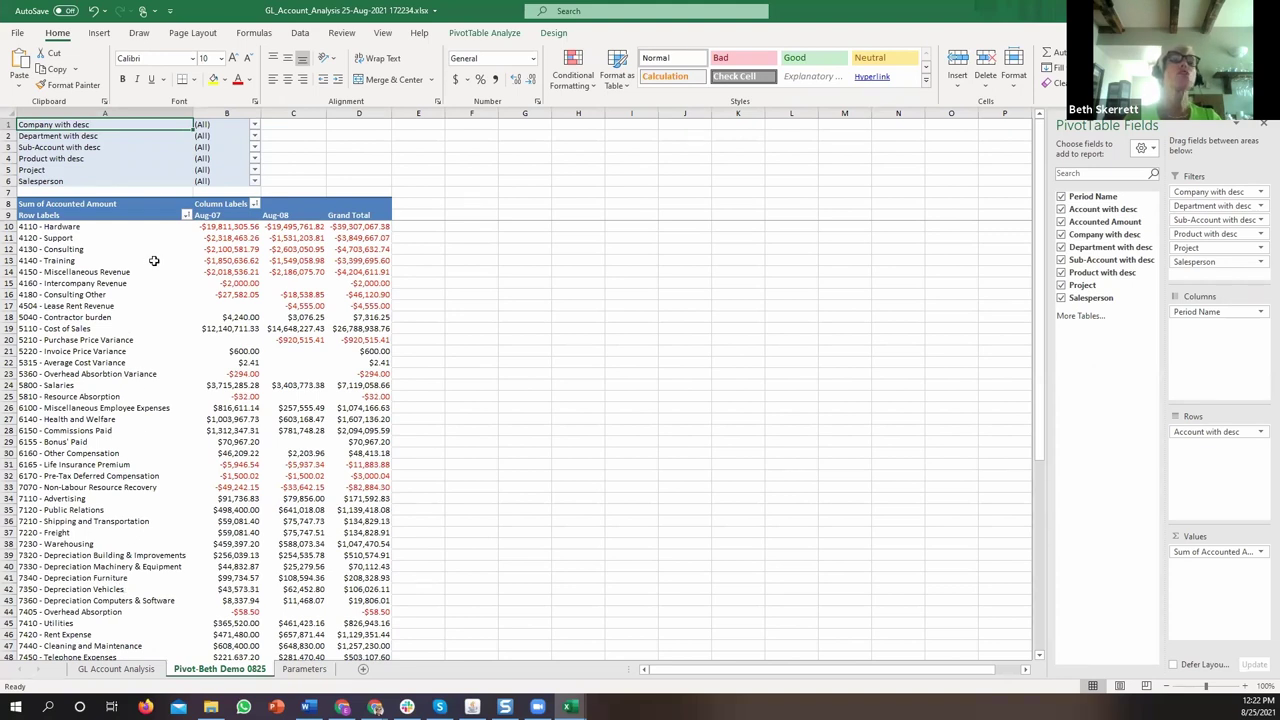
Drill down into the Aug-07 amount of account 4140 - Training, and return to the Pivot-Beth Demo 0825 sheet.
scroll(129, 425, down, 9)
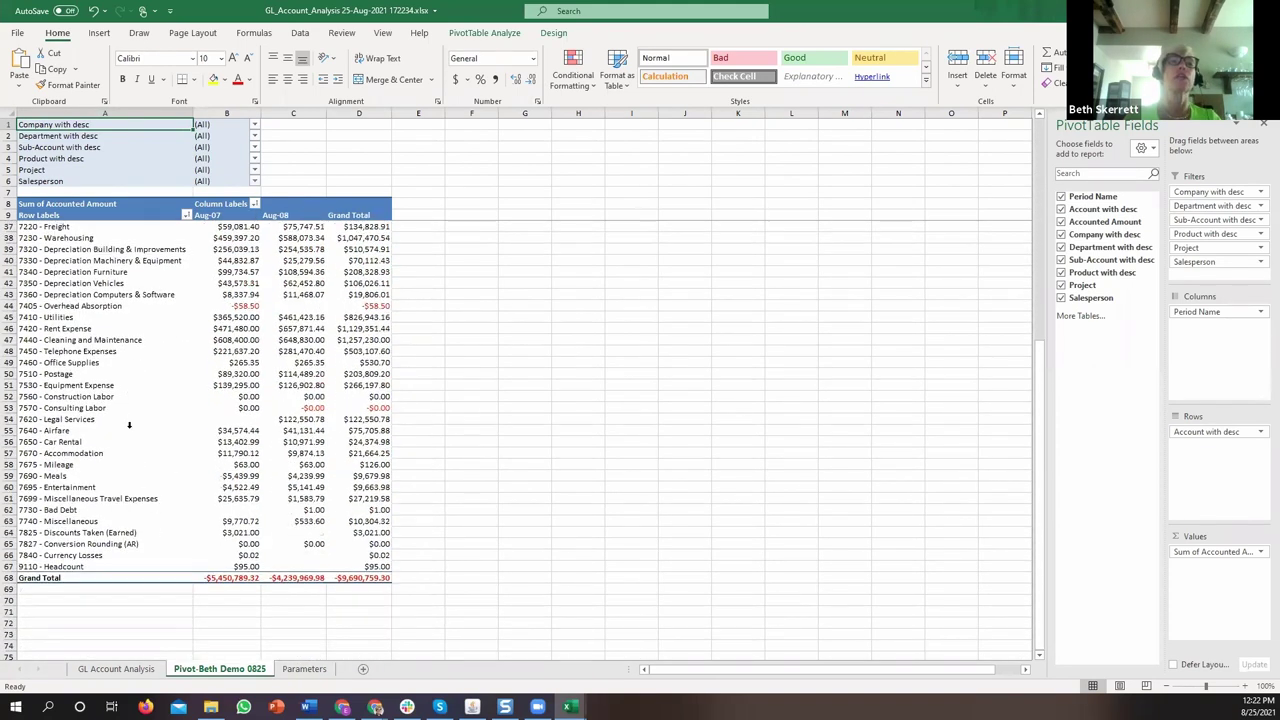
scroll(129, 425, up, 9)
double_click(241, 260)
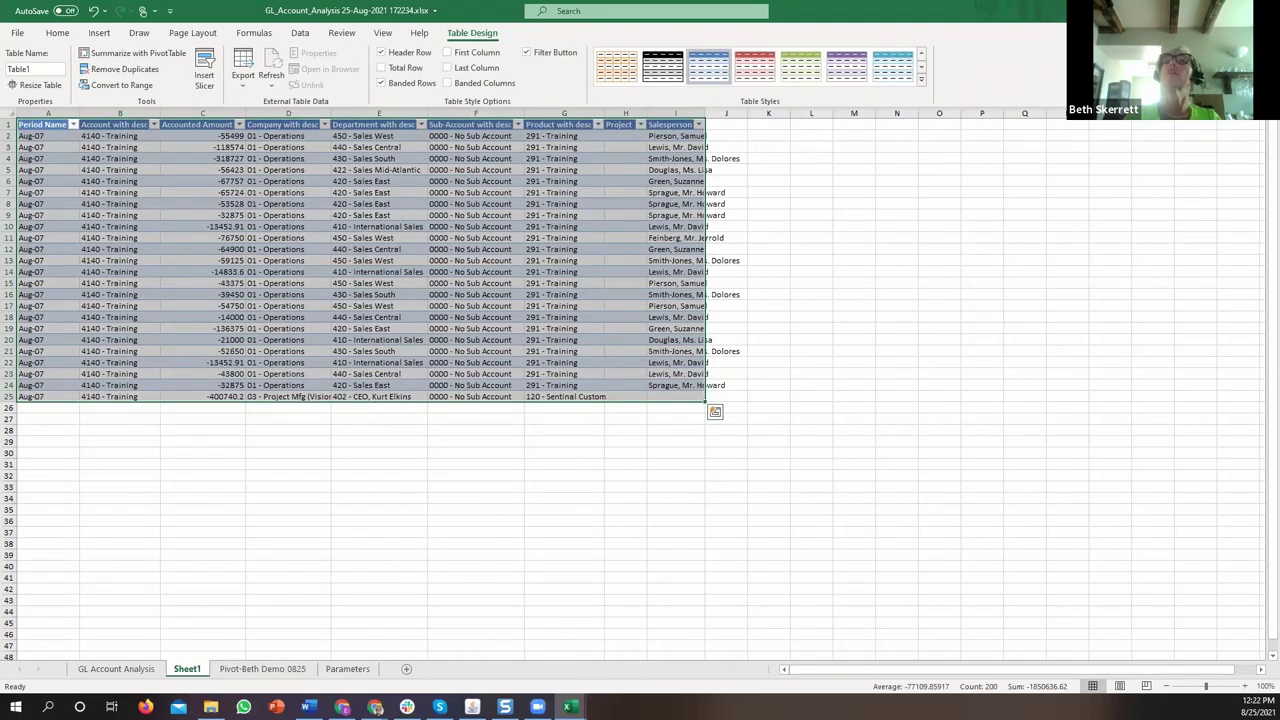
click(262, 669)
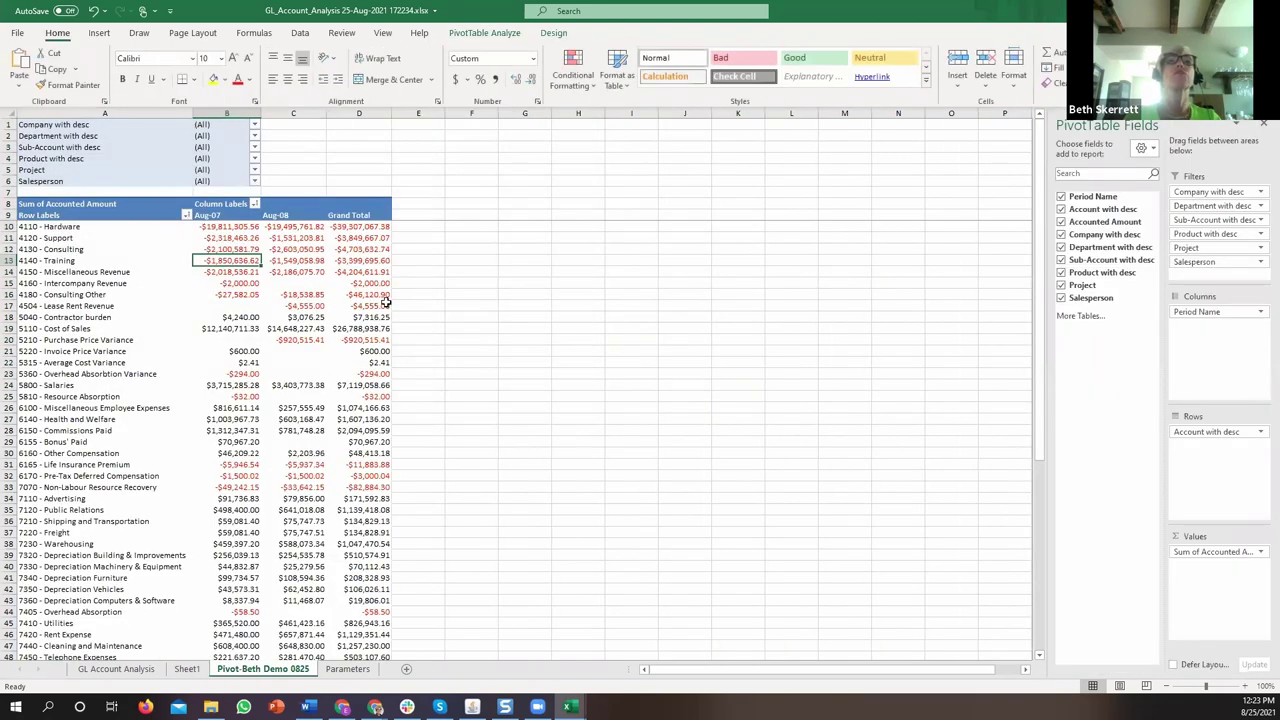
Drill down into the 4140 - Training grand total and check the period filter choices in the detail table without changing them.
double_click(365, 261)
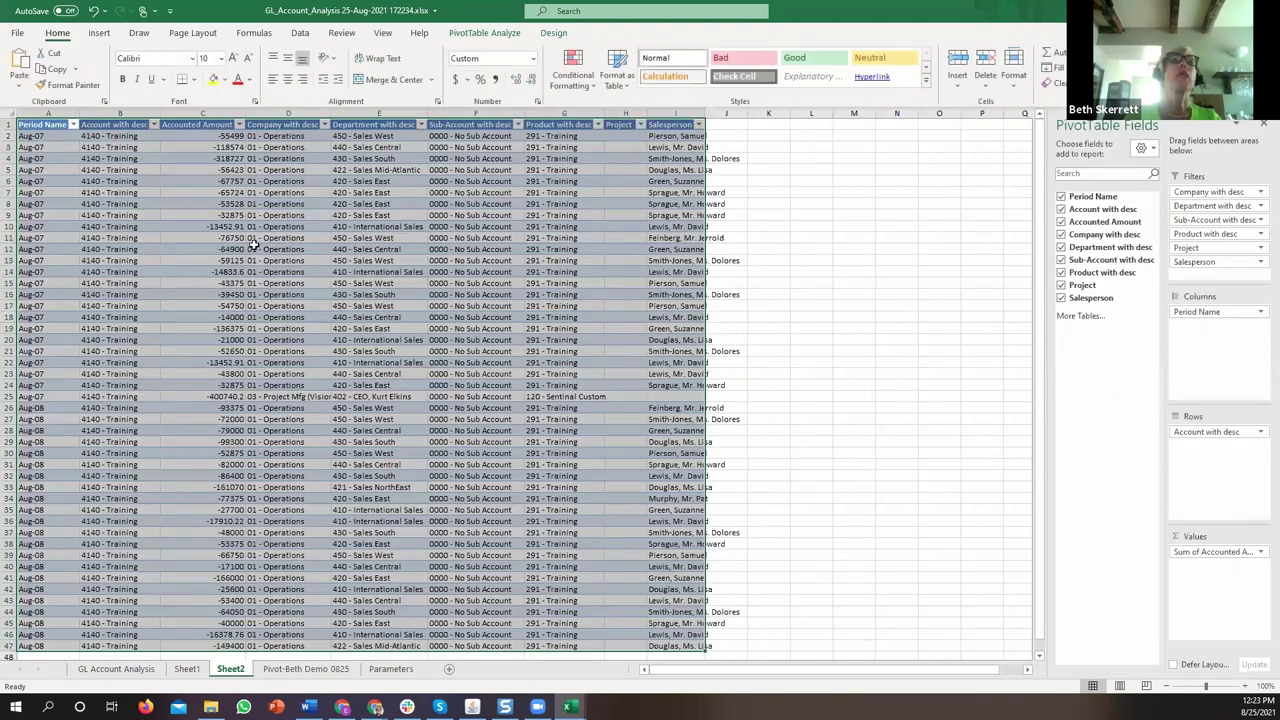
click(73, 125)
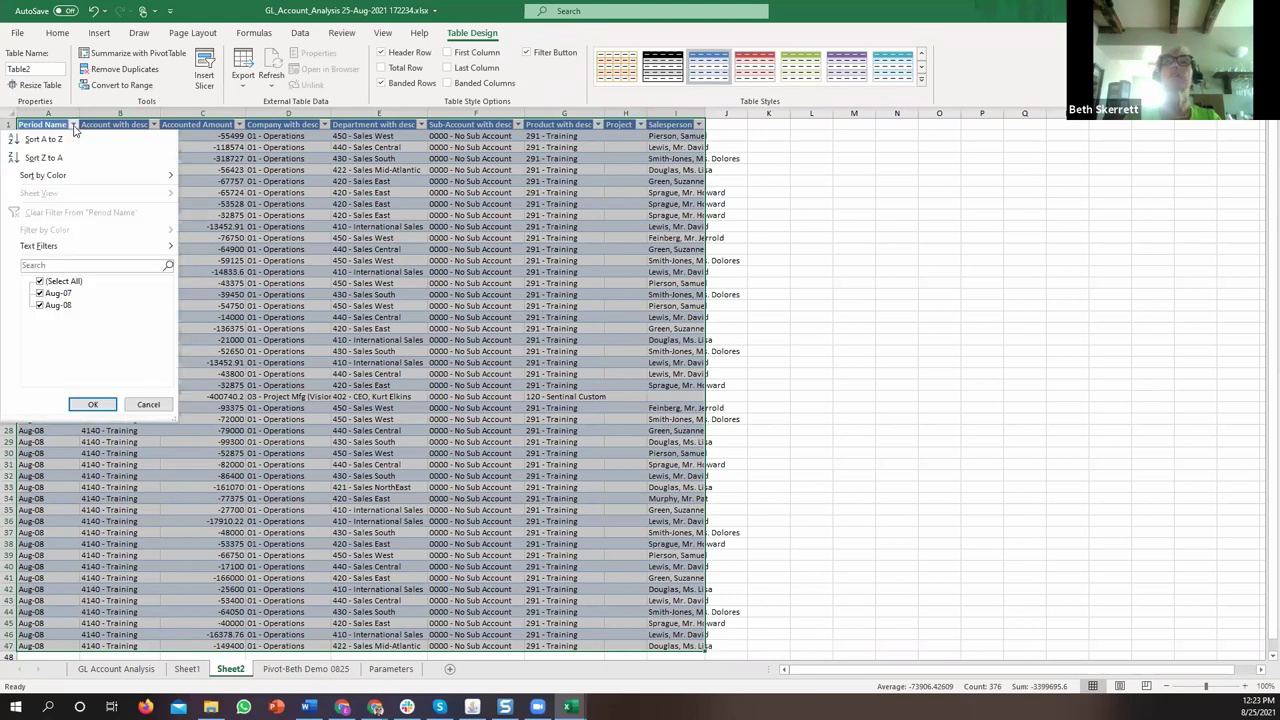
key(Escape)
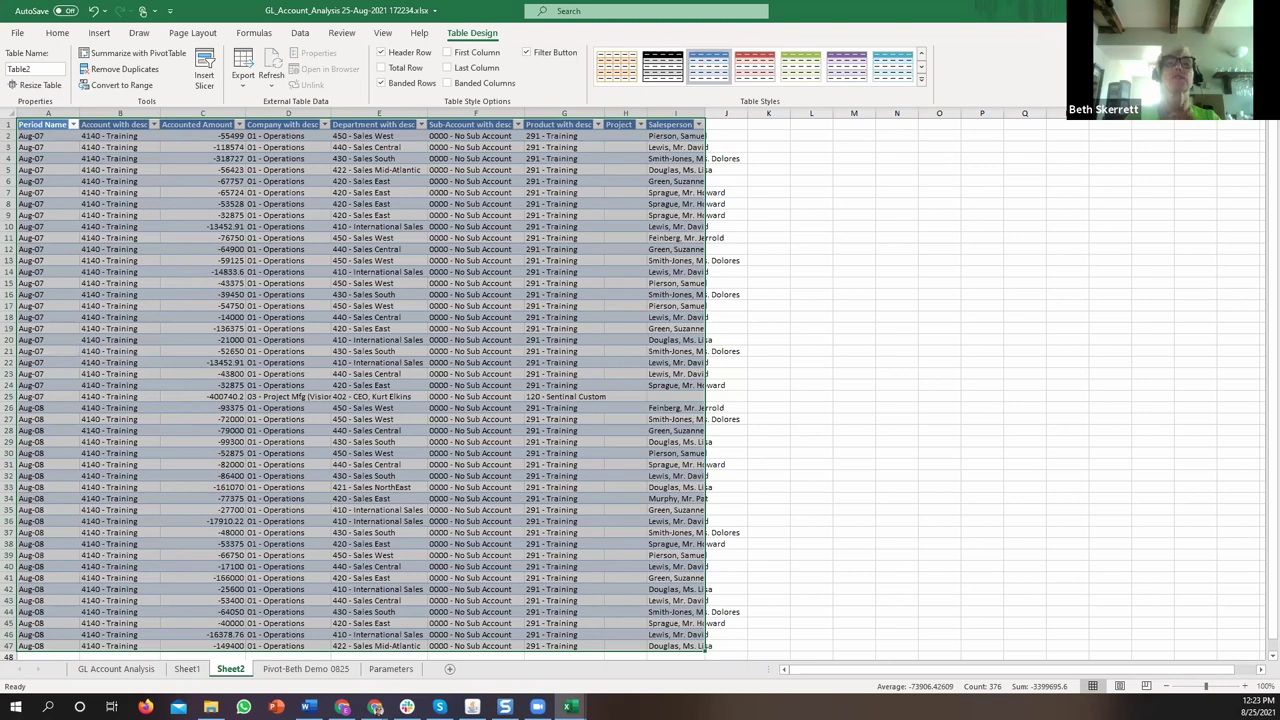
Switch to Blitz Report, select the template 4-Financial Statement Pivot by Hierarchy, and open it to review its displayed columns.
key(alt+Tab)
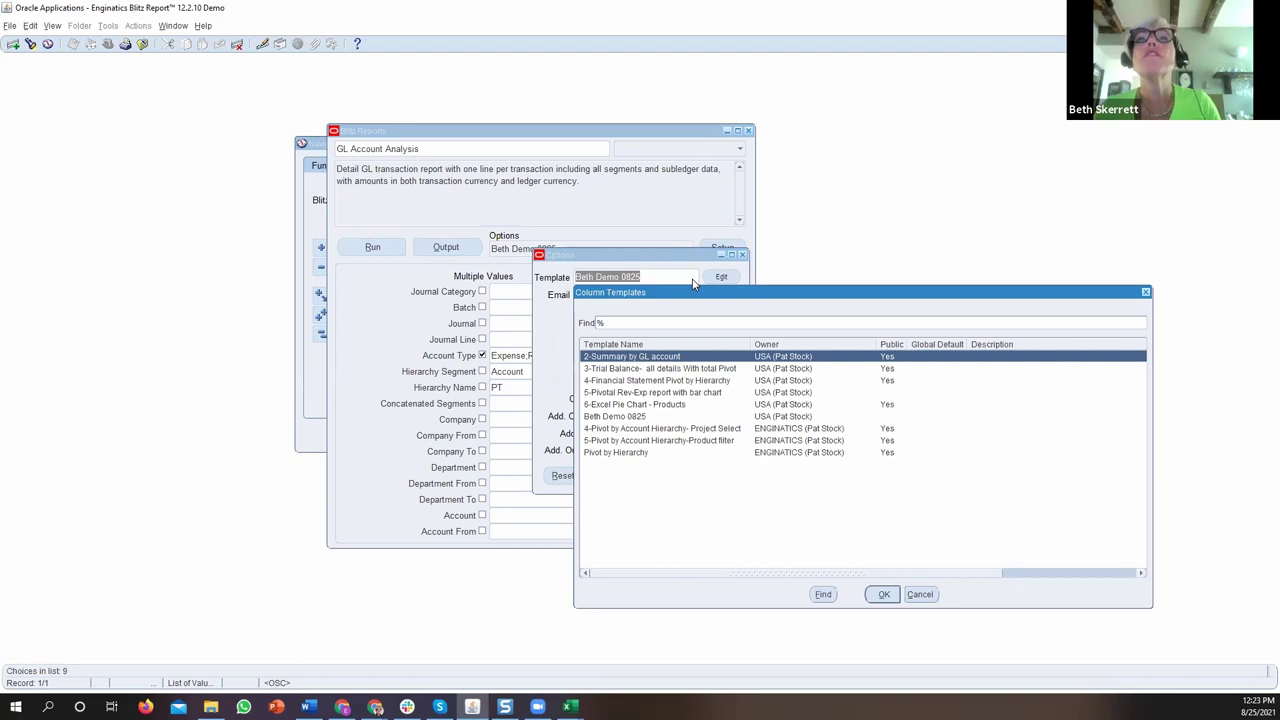
click(638, 381)
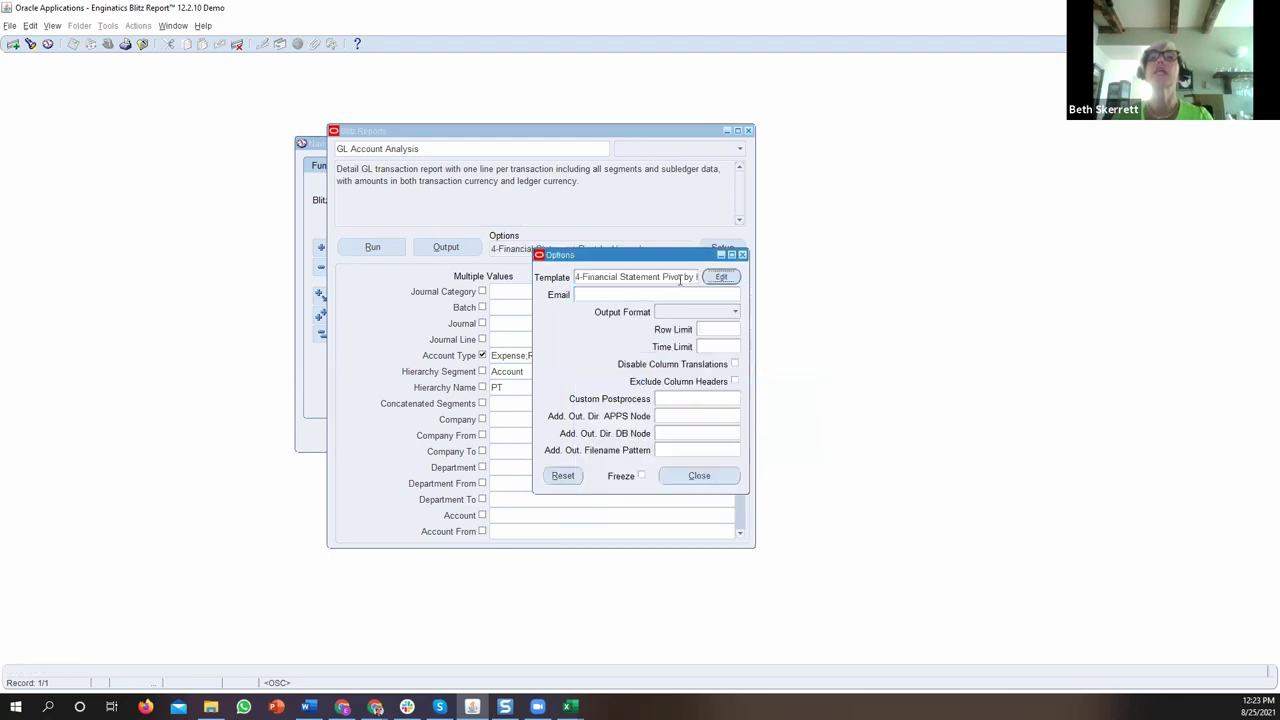
click(722, 276)
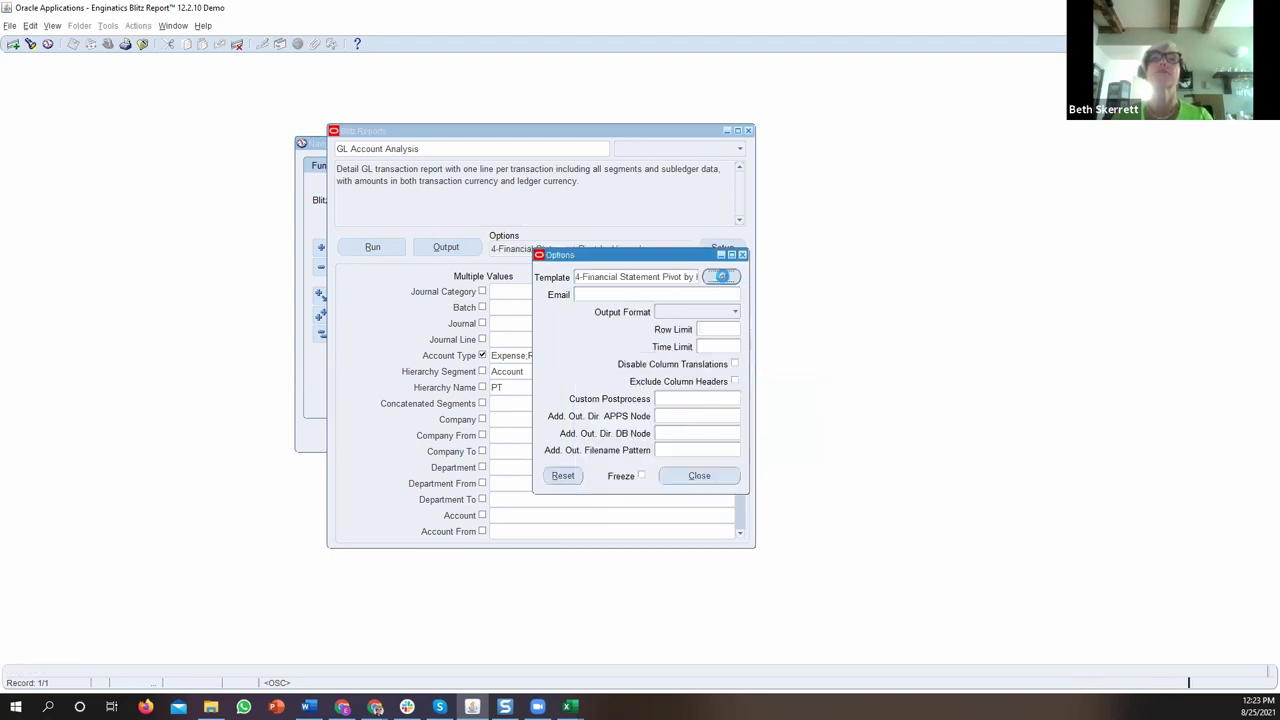
scroll(588, 346, down, 4)
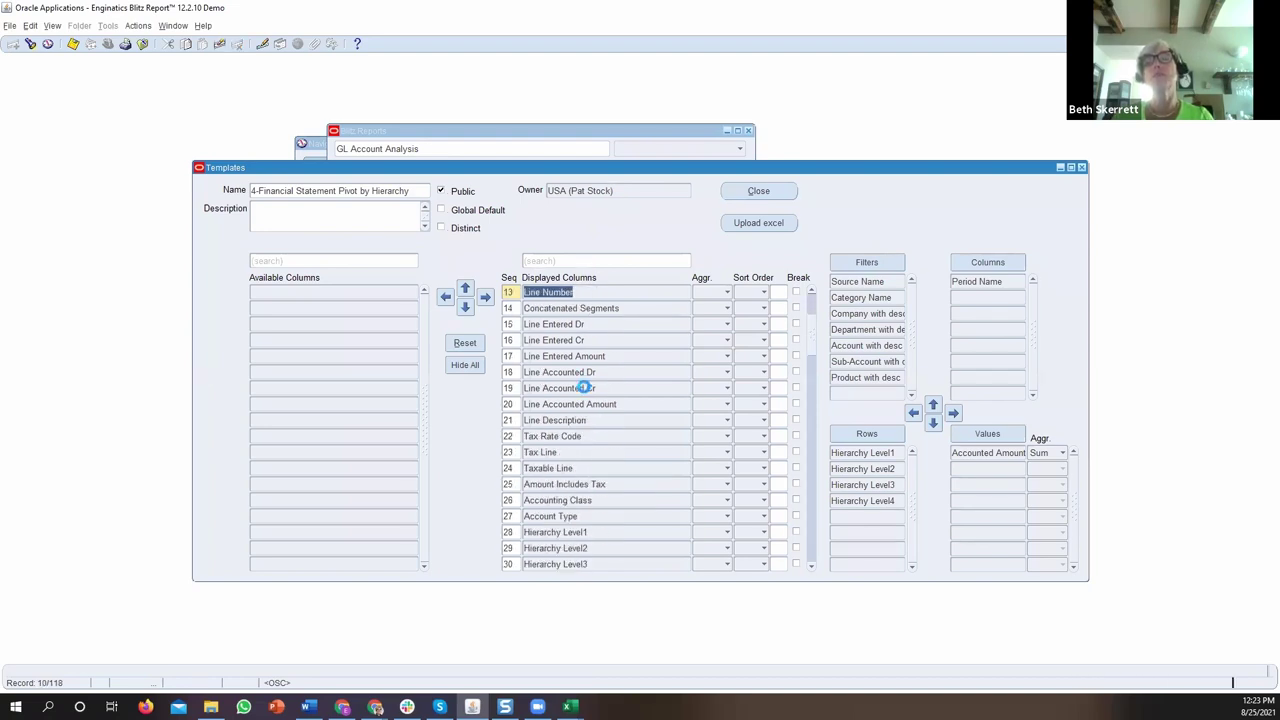
scroll(584, 388, down, 10)
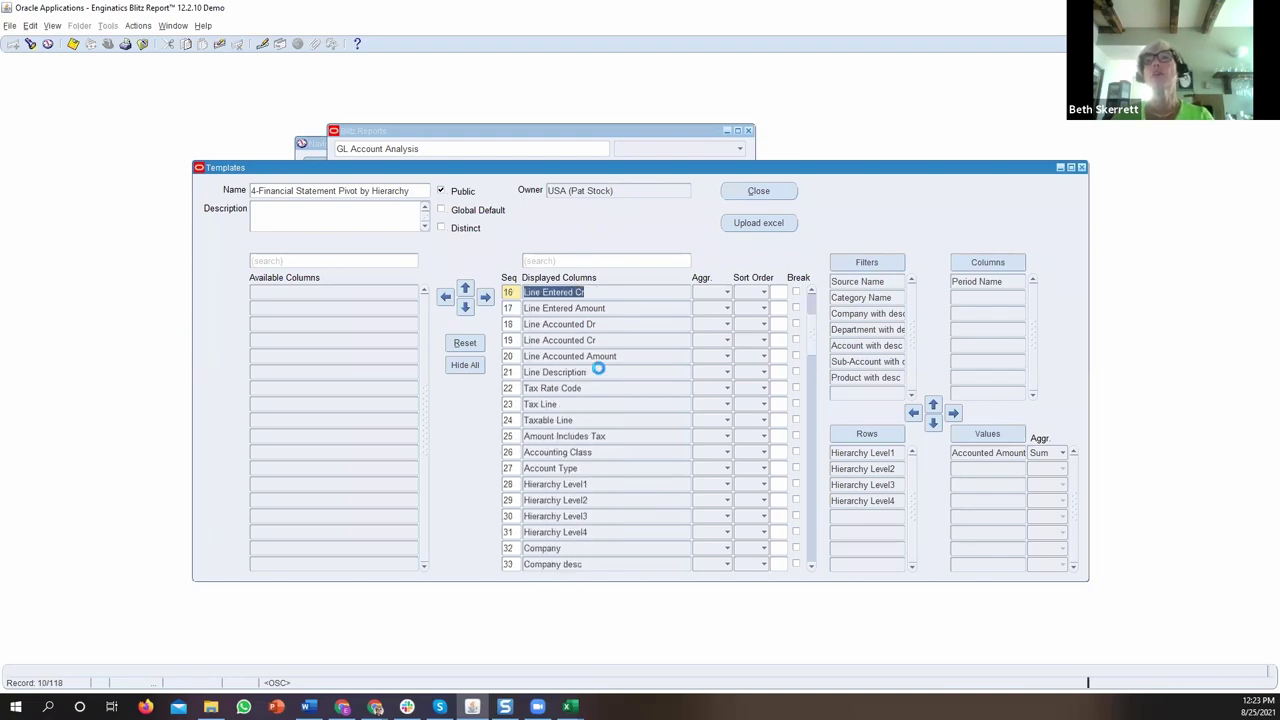
scroll(846, 376, up, 3)
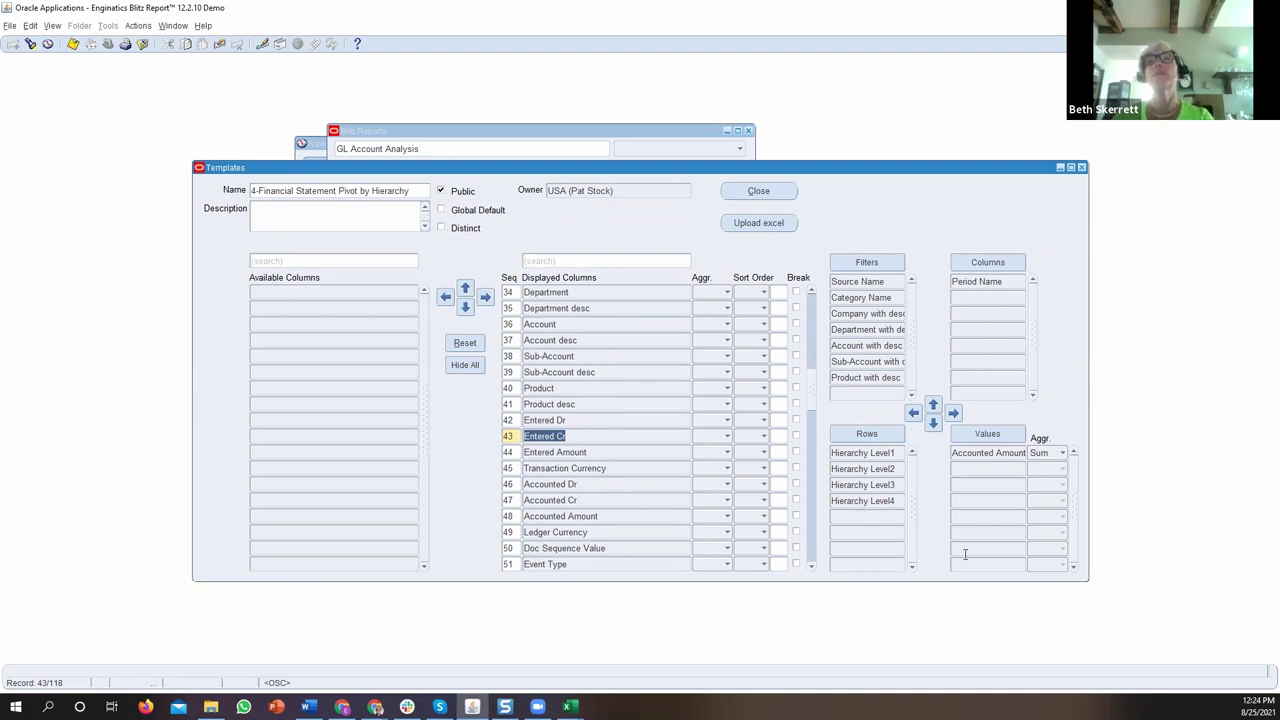
Move the template editor aside, run the GL Account Analysis report with the hierarchy template, and switch to its new Excel output.
drag(503, 168, 505, 315)
click(373, 248)
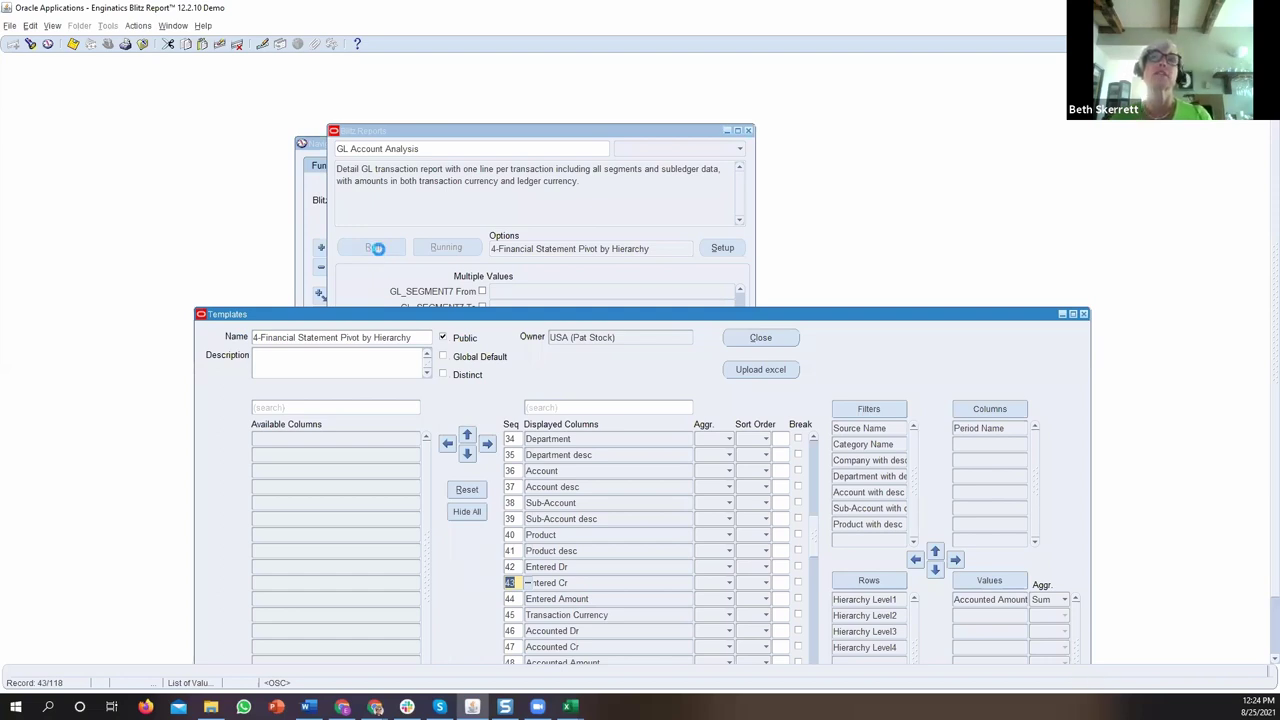
key(alt+Tab)
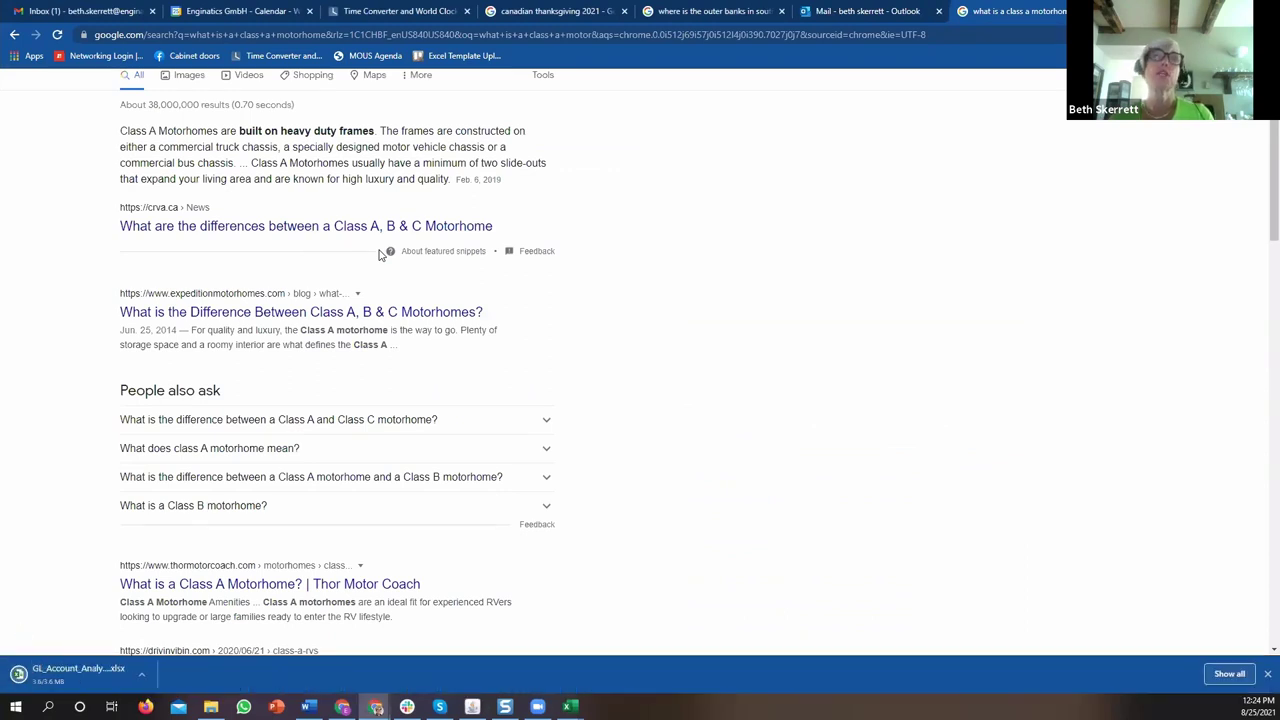
key(alt+Tab)
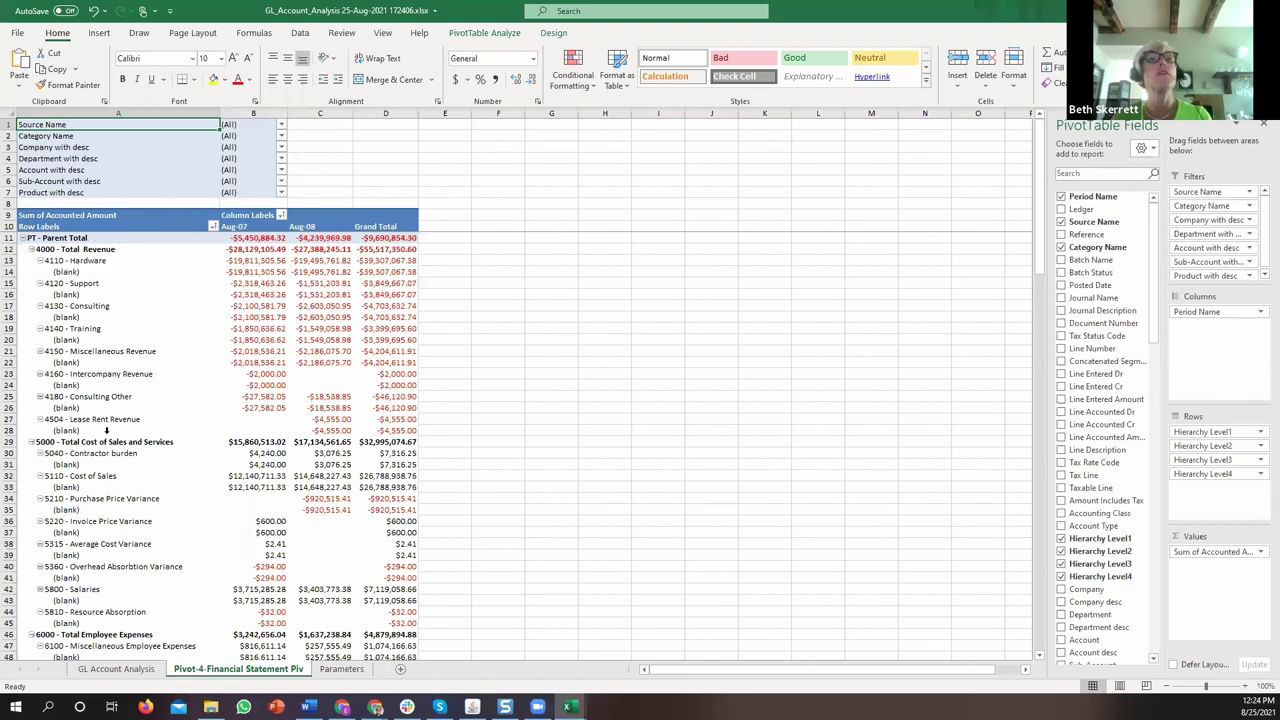
Review the account hierarchy pivot, drill down into the grand total of the top-level blank hierarchy row, and return to the pivot sheet.
scroll(107, 450, down, 10)
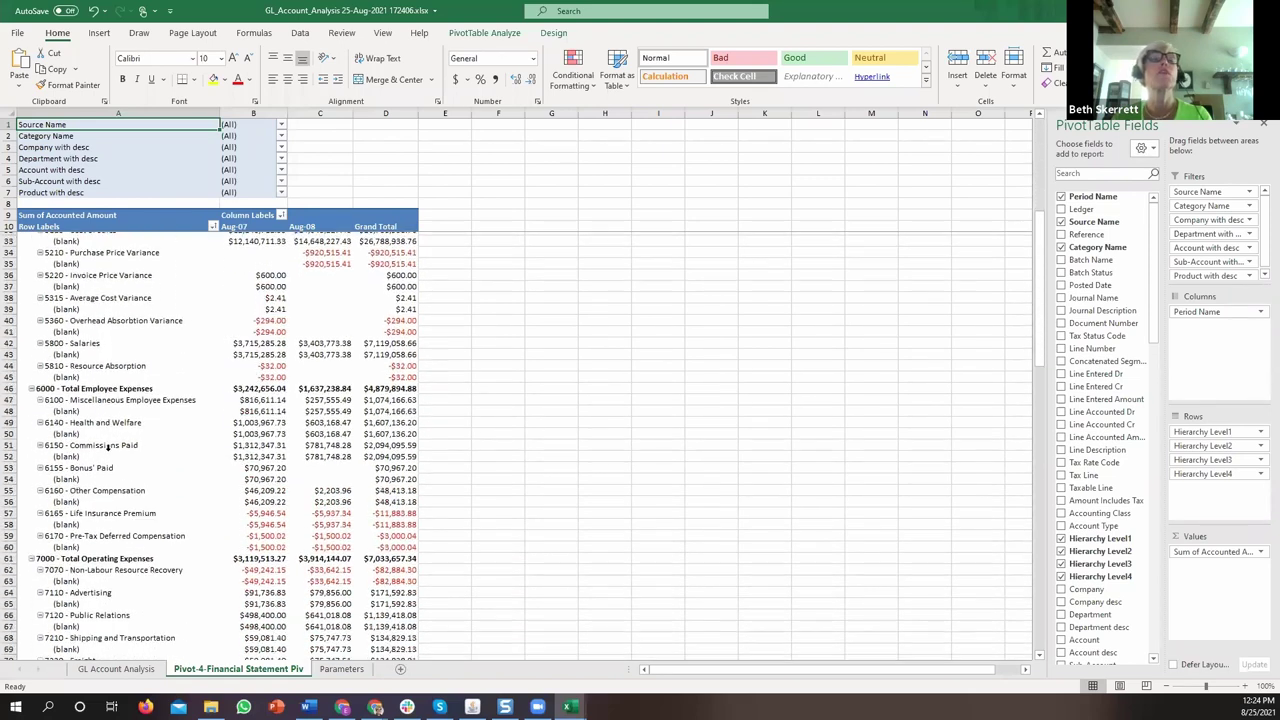
scroll(113, 469, down, 5)
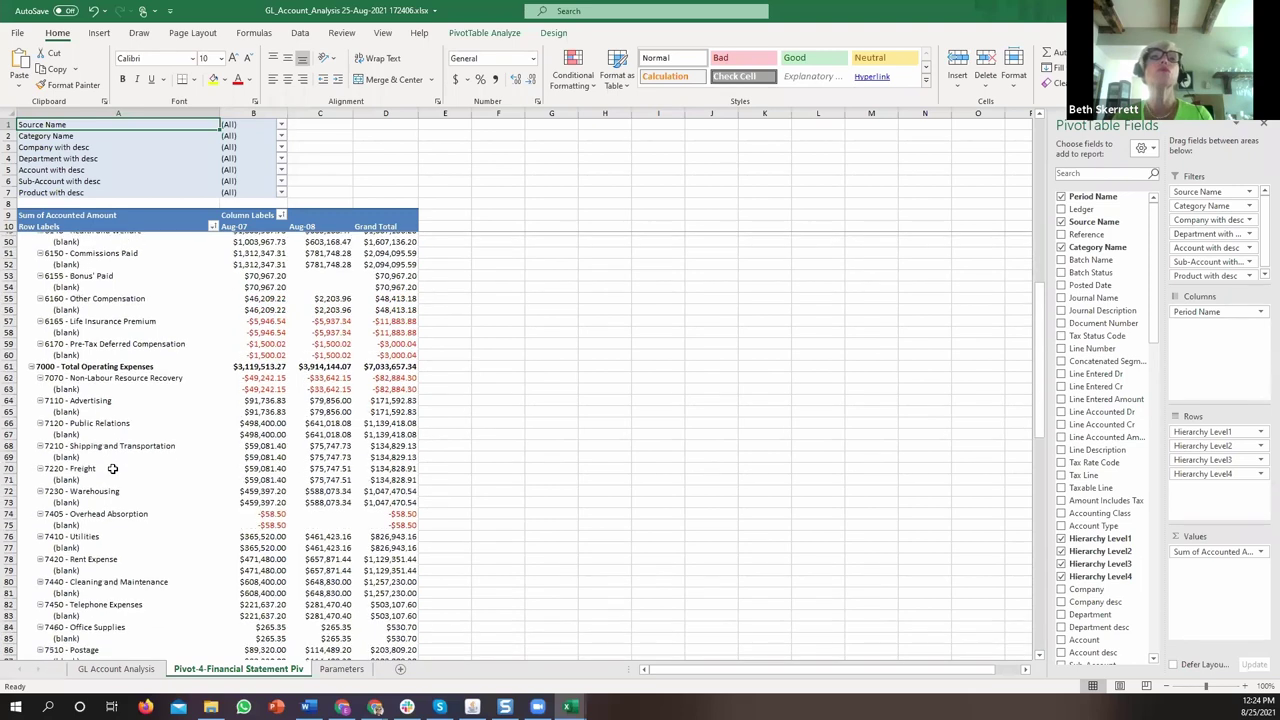
scroll(113, 469, down, 5)
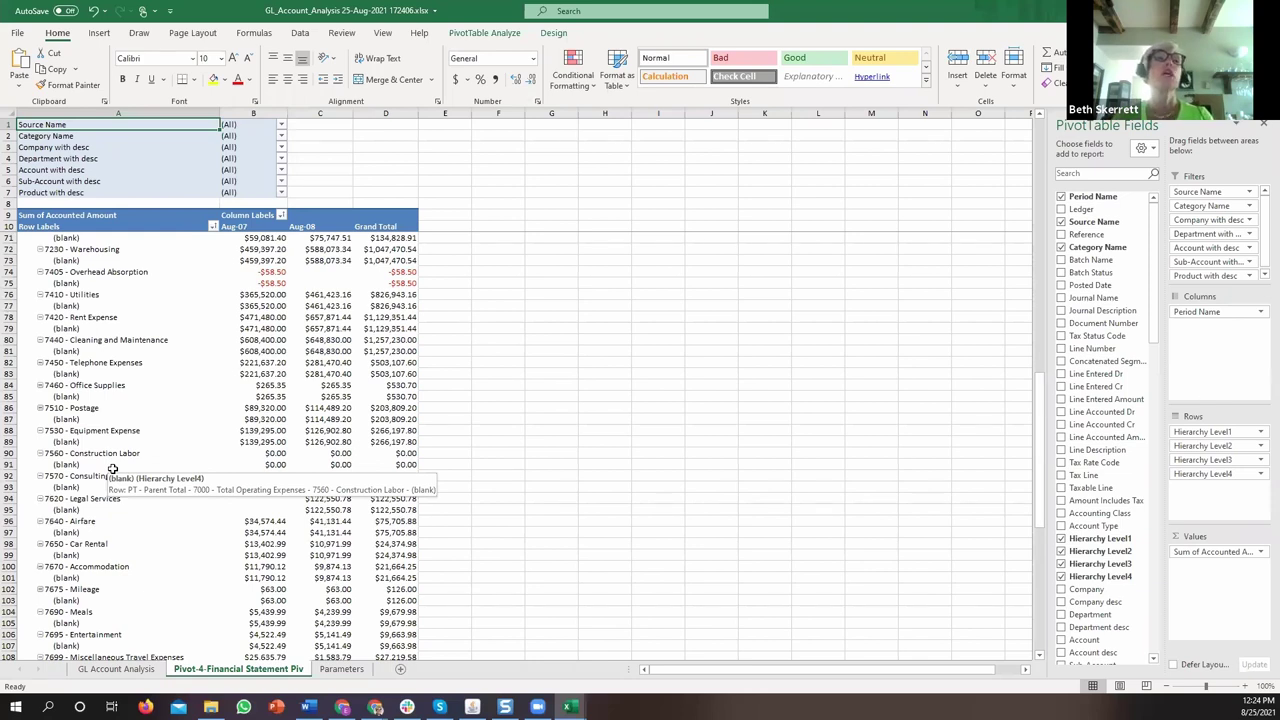
scroll(113, 471, down, 9)
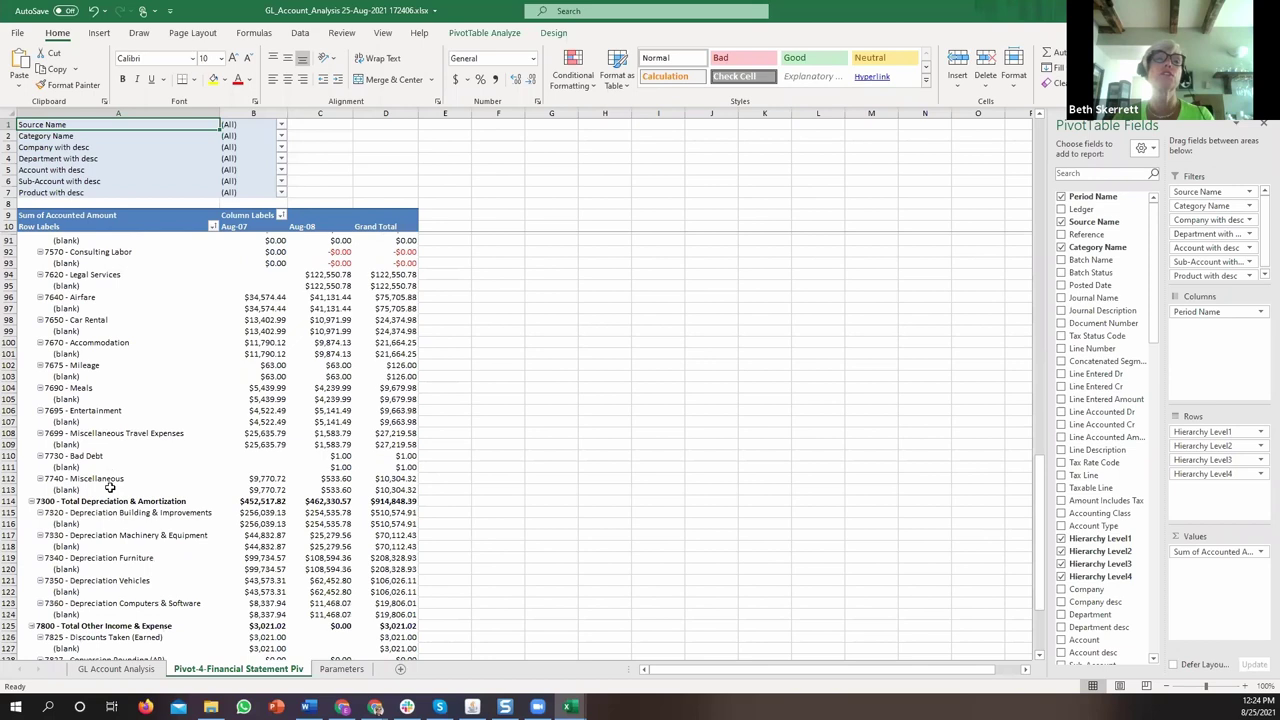
scroll(110, 487, down, 3)
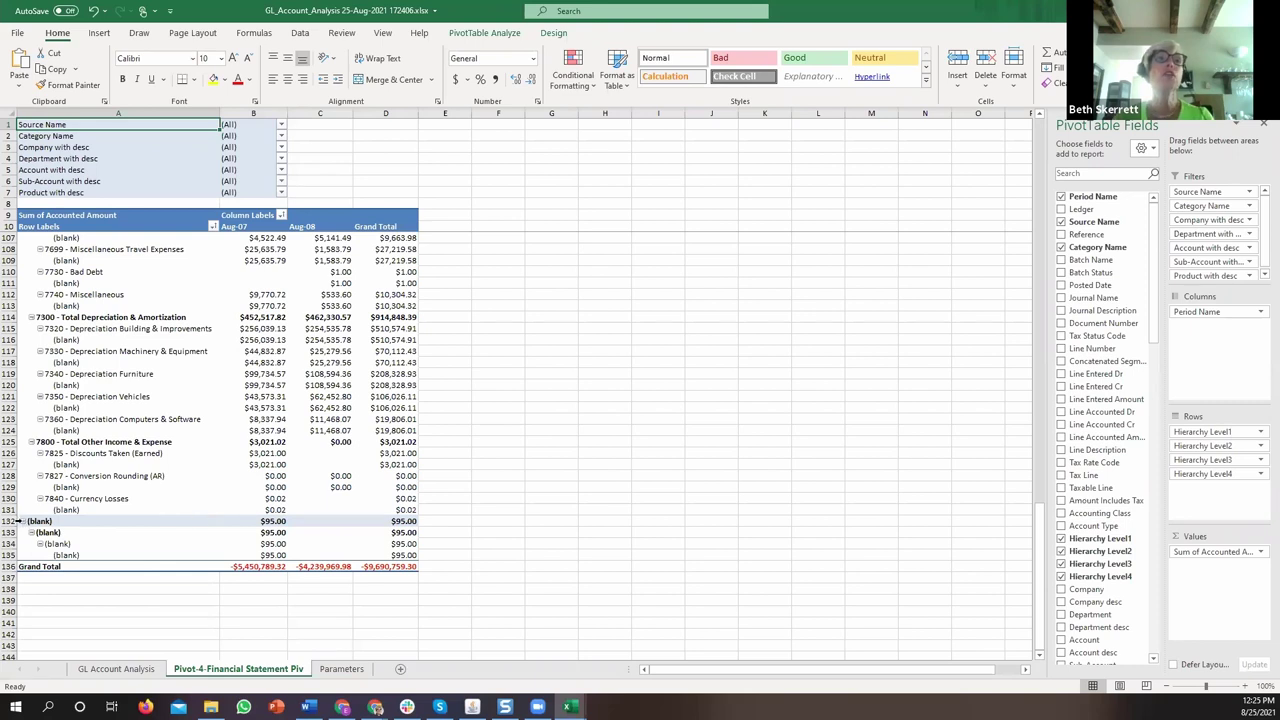
double_click(400, 522)
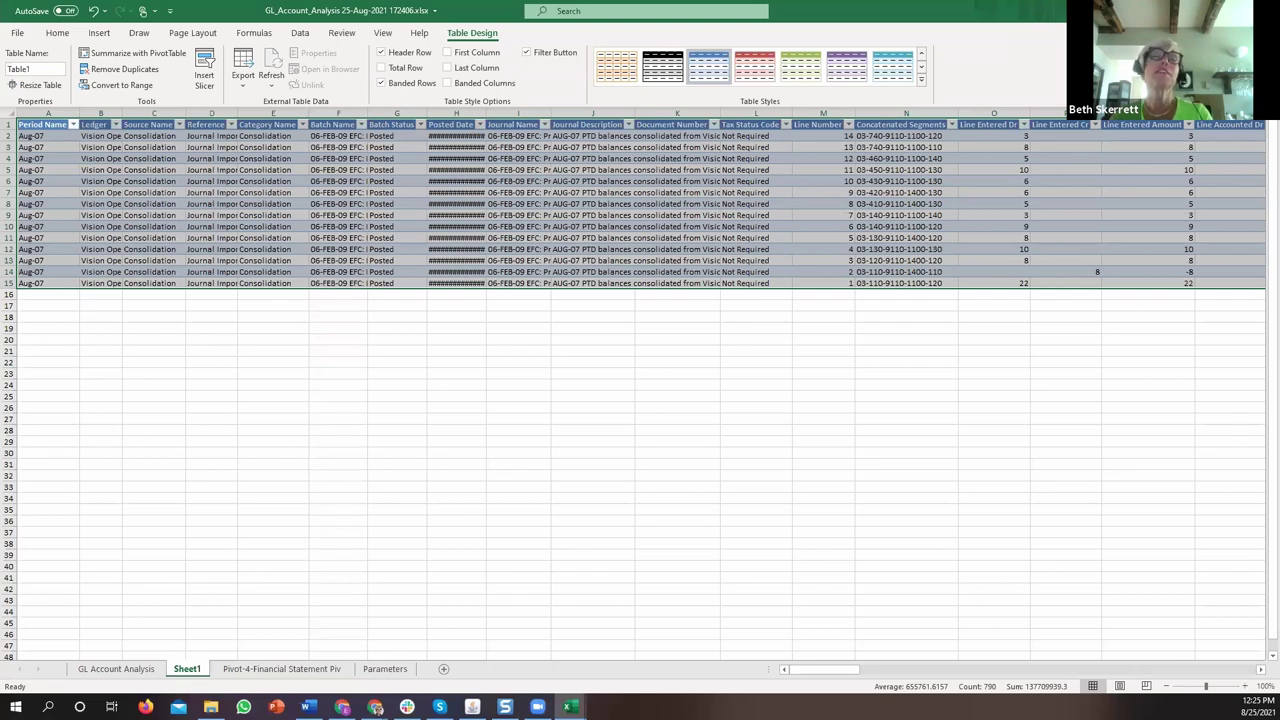
click(282, 669)
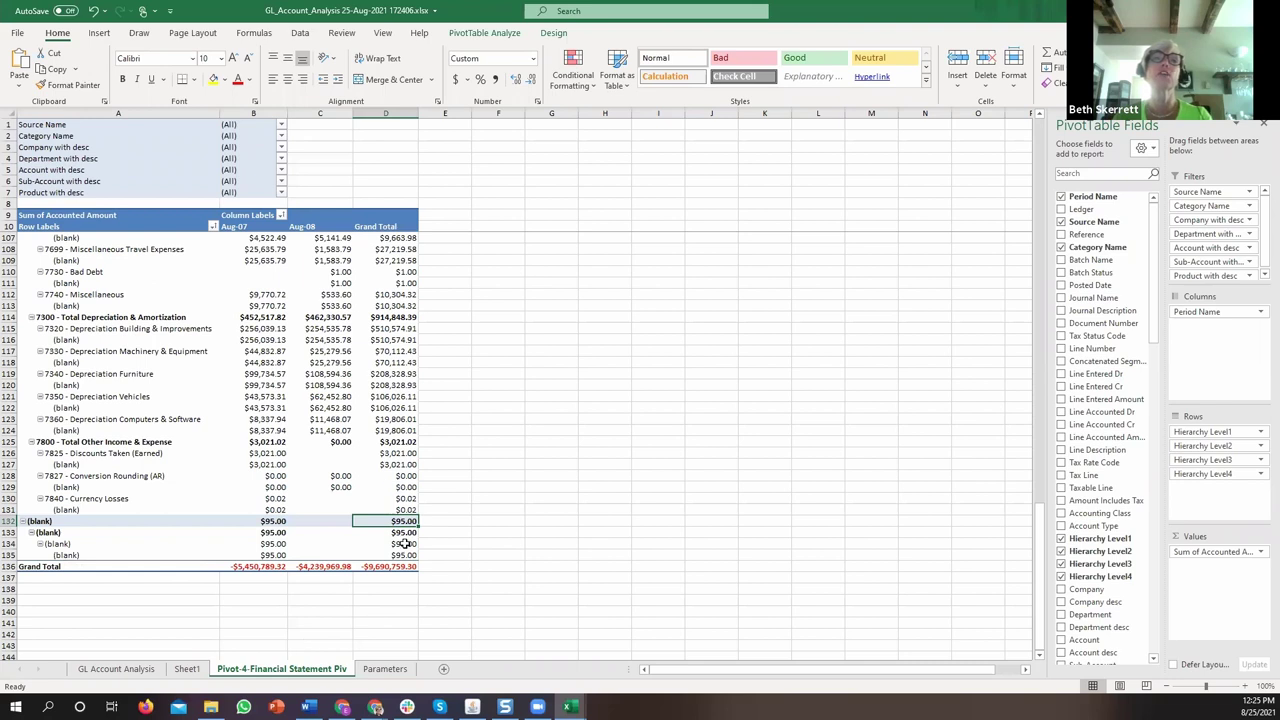
Filter the hierarchy pivot table's Product with desc to 260 - Game only.
scroll(91, 486, up, 5)
scroll(91, 486, up, 20)
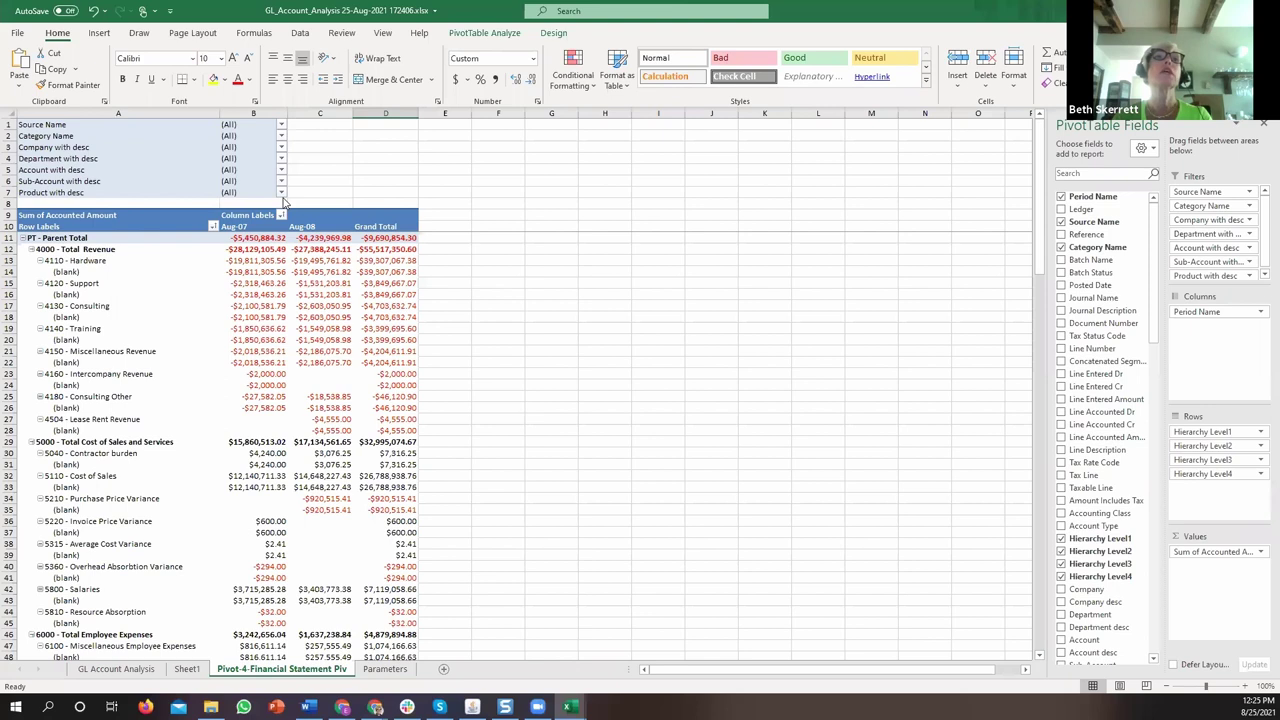
click(281, 193)
click(148, 223)
click(148, 270)
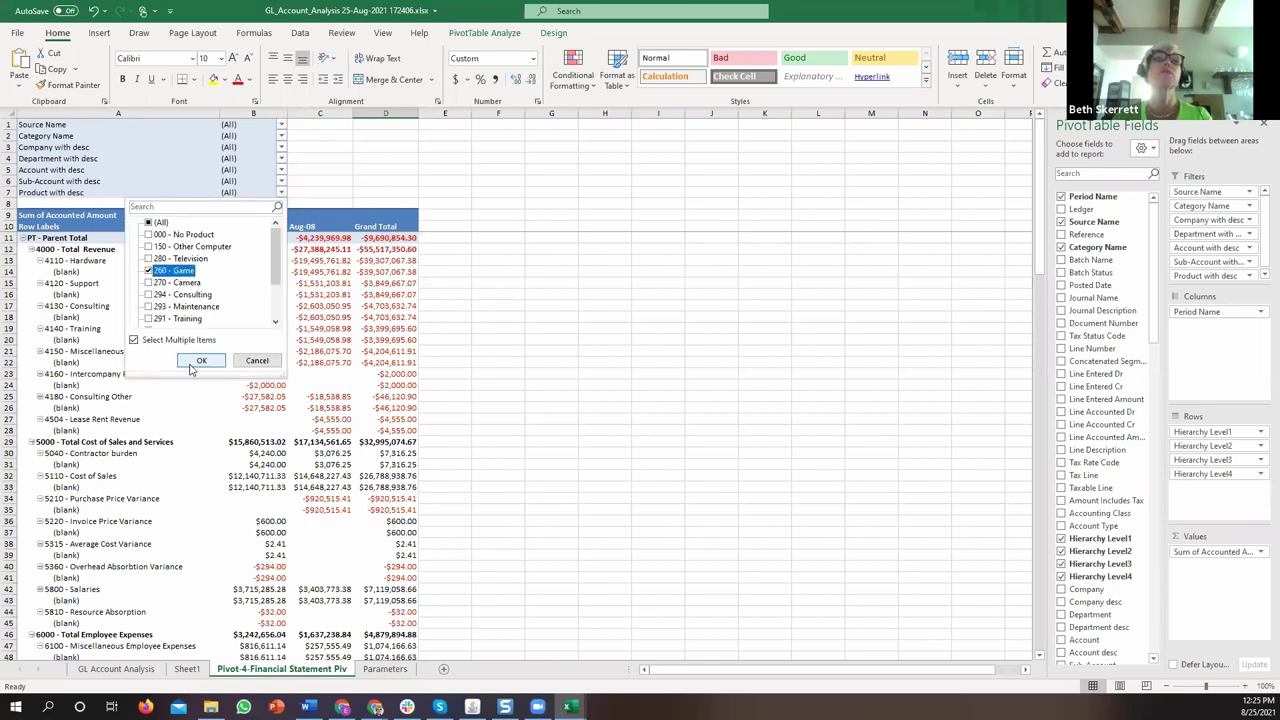
click(201, 360)
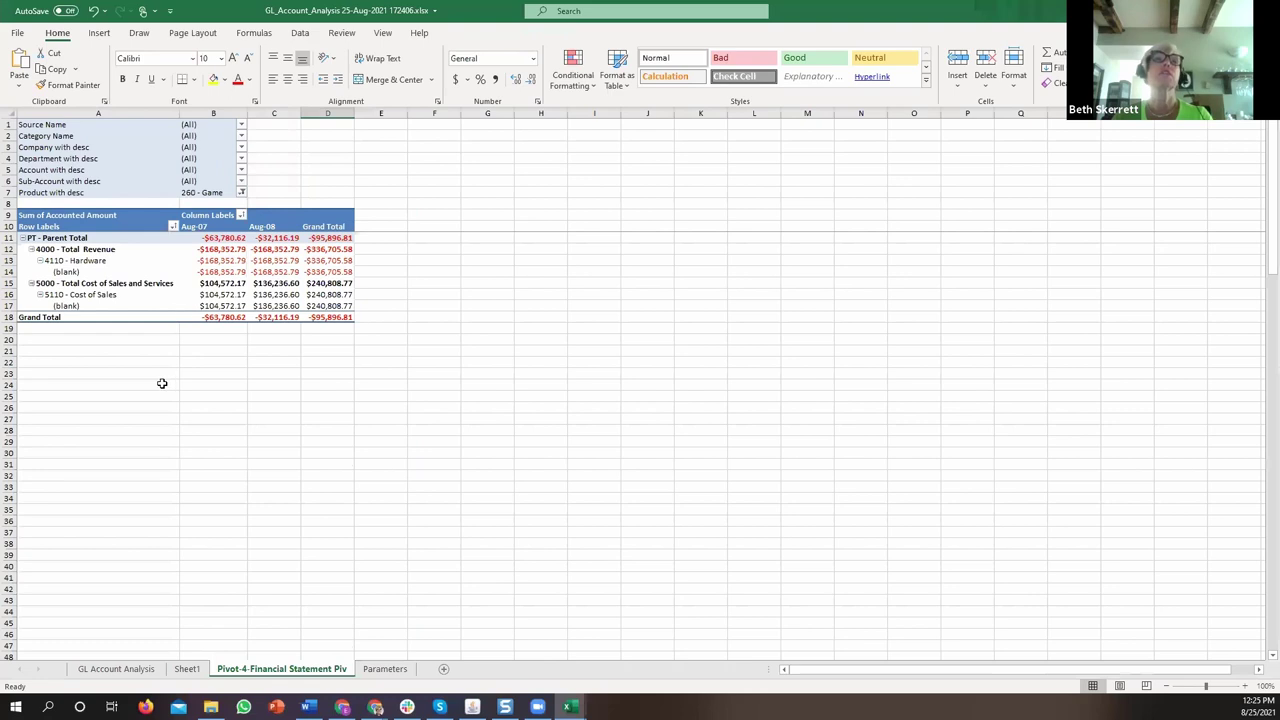
Collapse the 4000 - Total Revenue group in the pivot table.
click(88, 252)
right_click(88, 253)
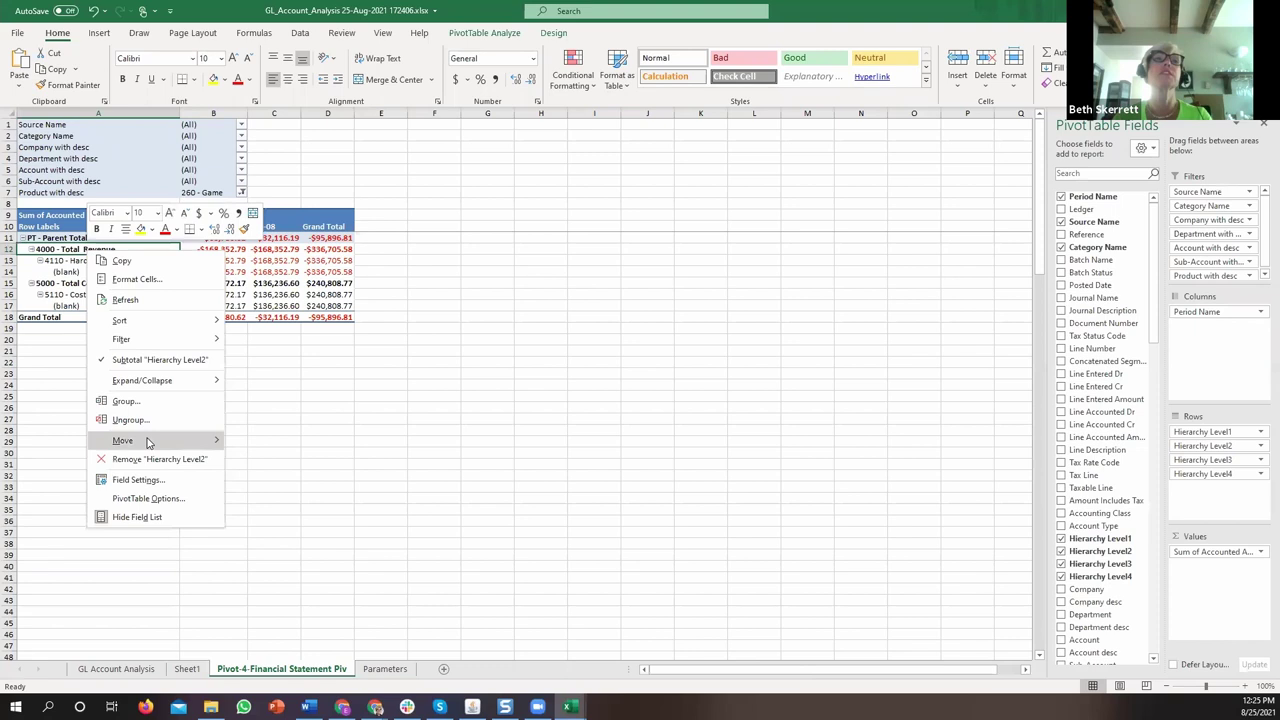
mouse_move(153, 388)
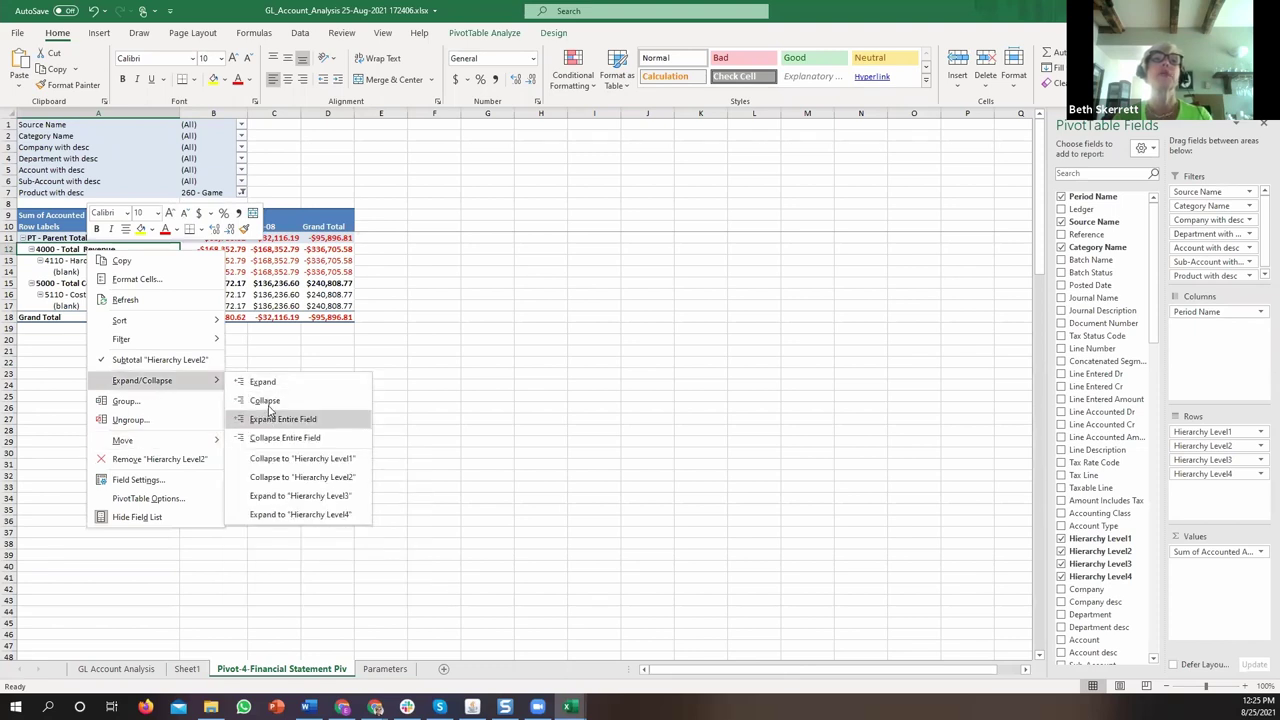
click(268, 402)
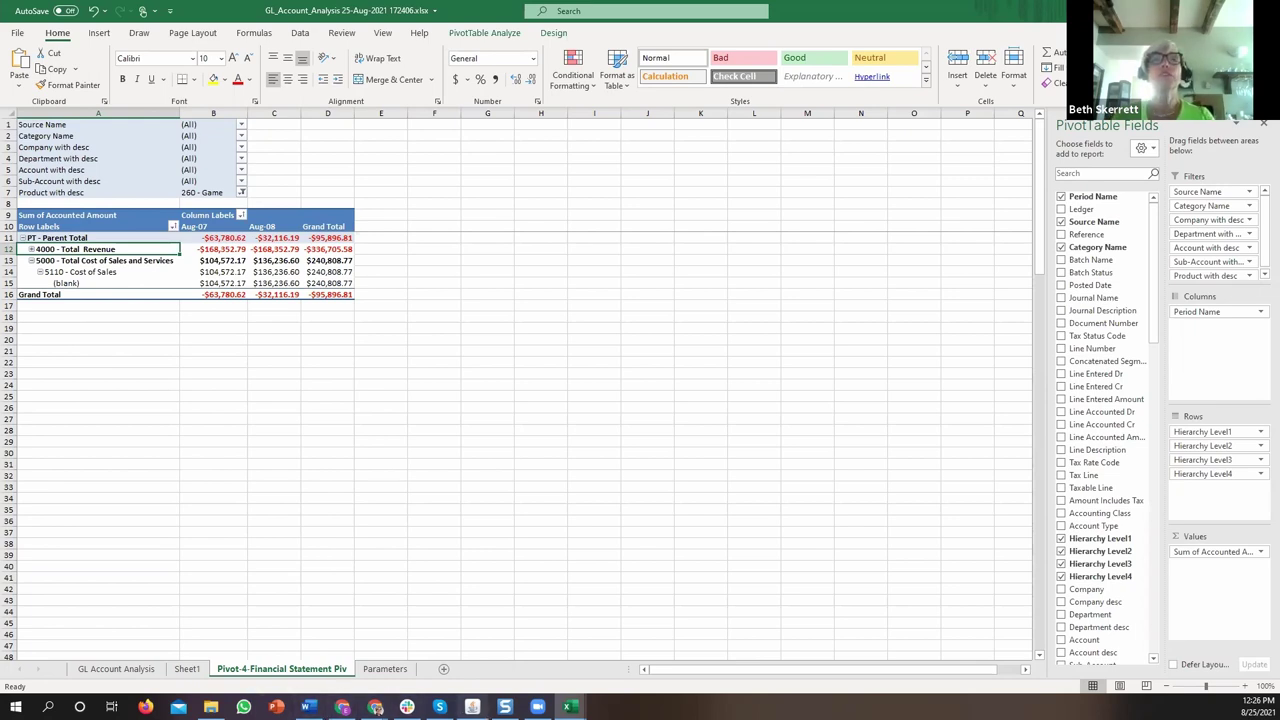
Switch to Blitz Report, close the template editor and set the report's template to 2-Summary by GL account.
click(472, 707)
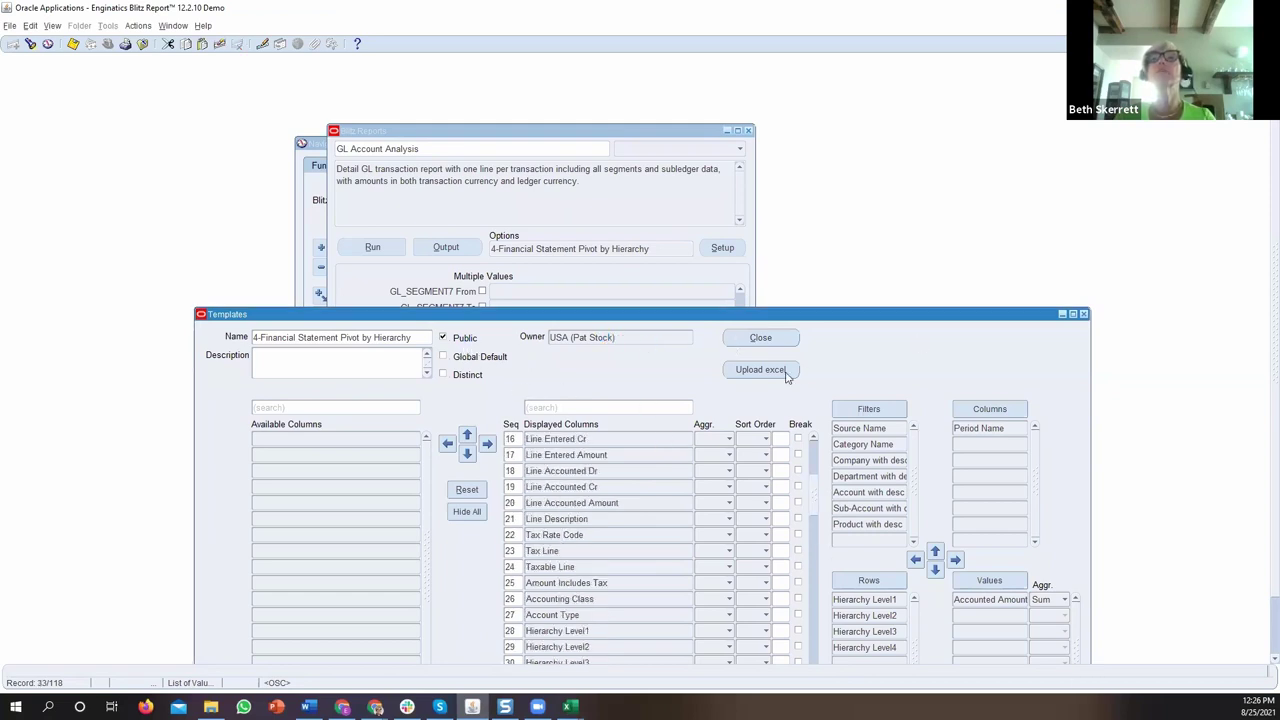
click(759, 338)
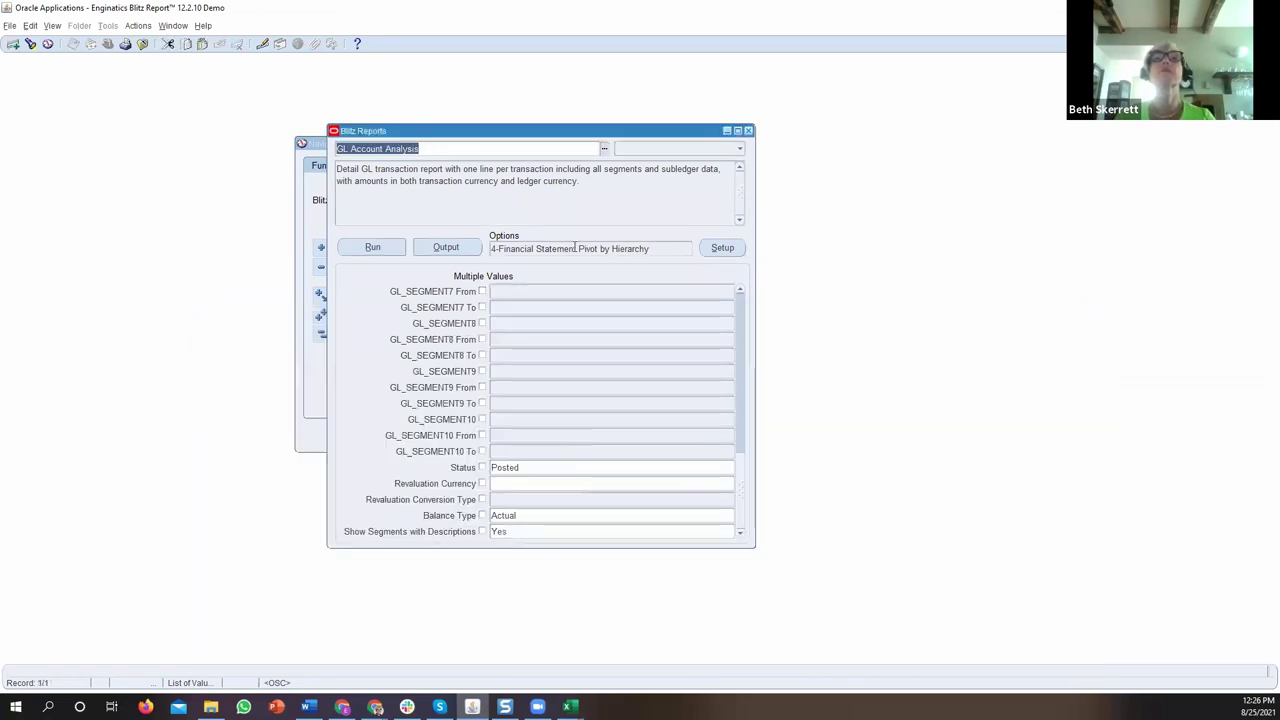
double_click(668, 243)
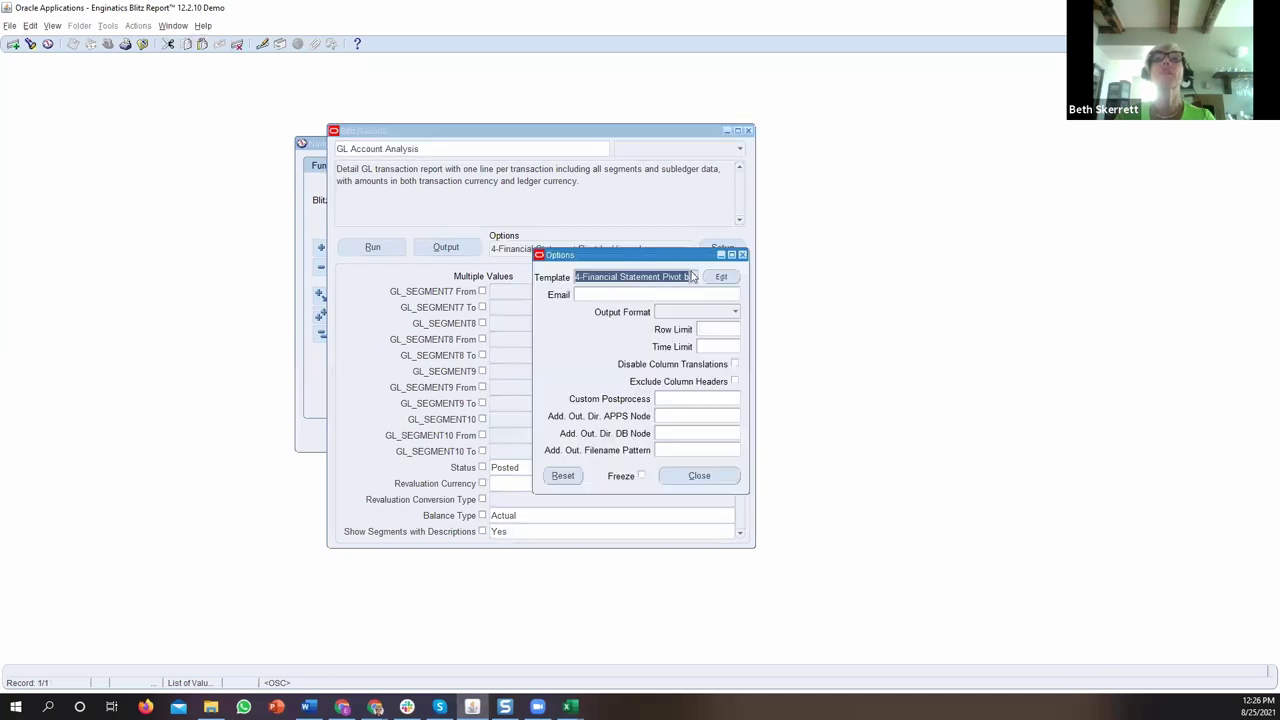
click(693, 277)
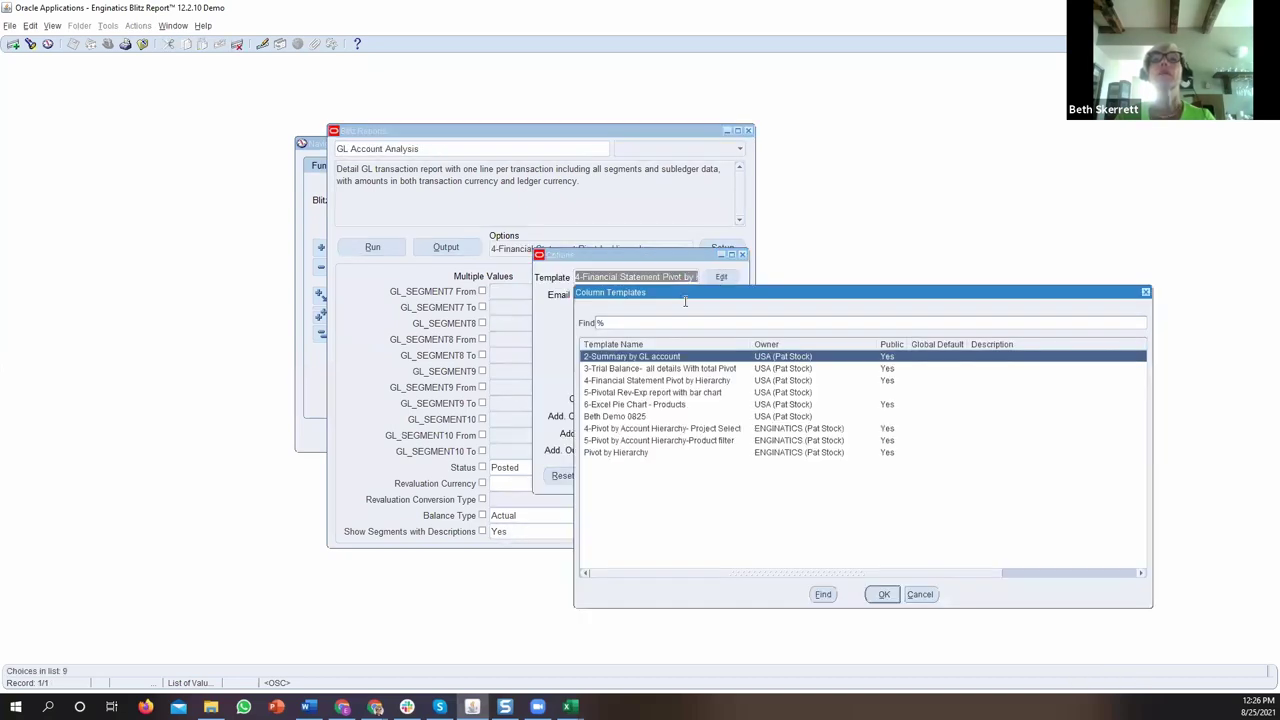
double_click(659, 358)
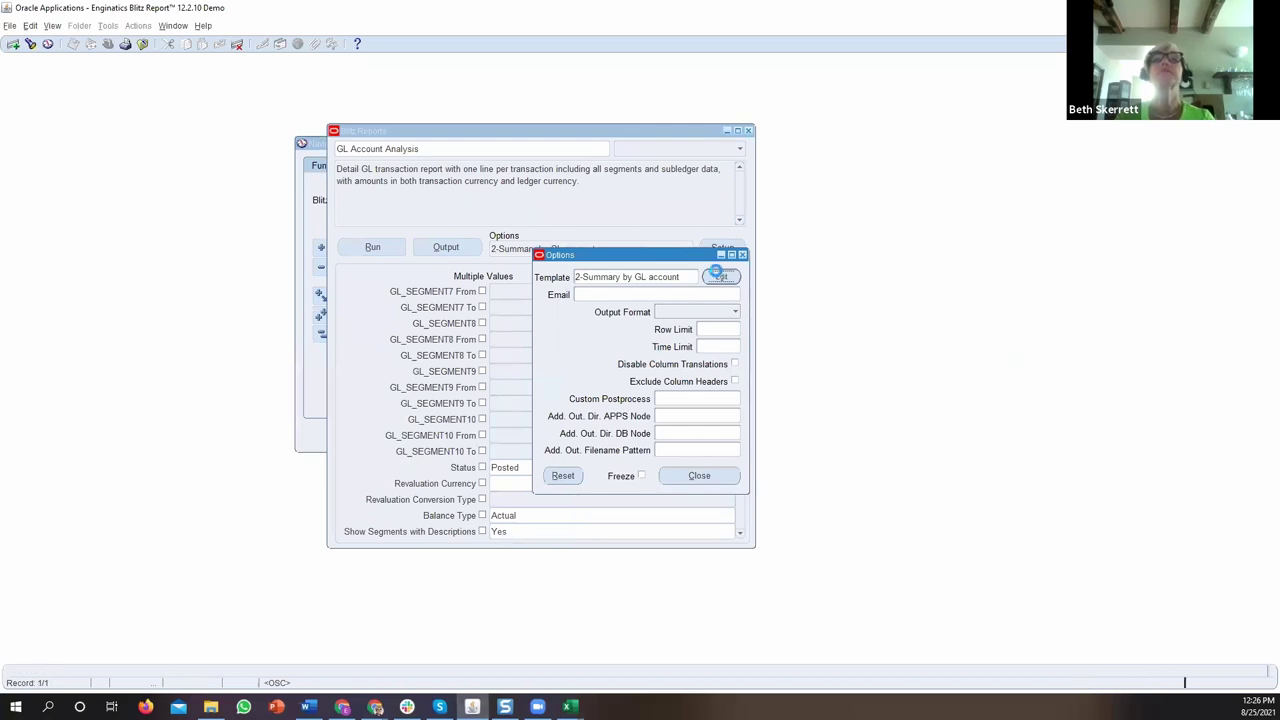
Open the 2-Summary by GL account template for editing, add Category Name as the last displayed column and enable its break.
click(718, 275)
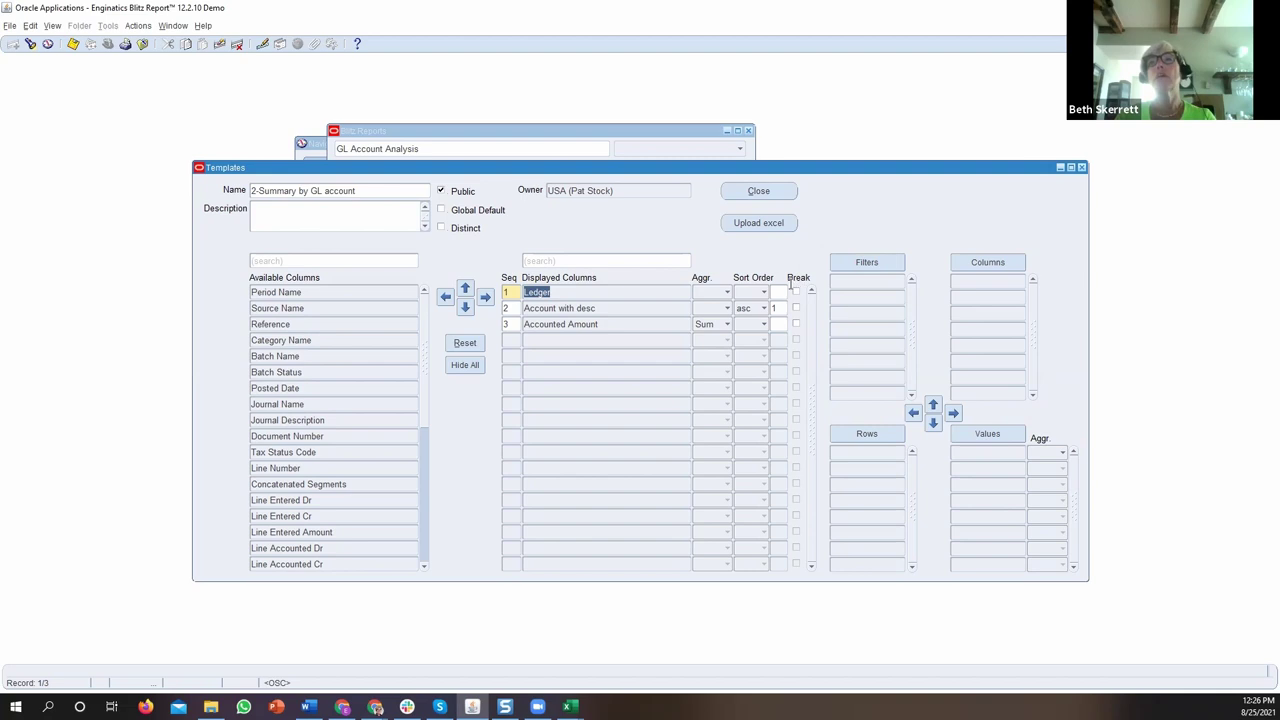
click(330, 340)
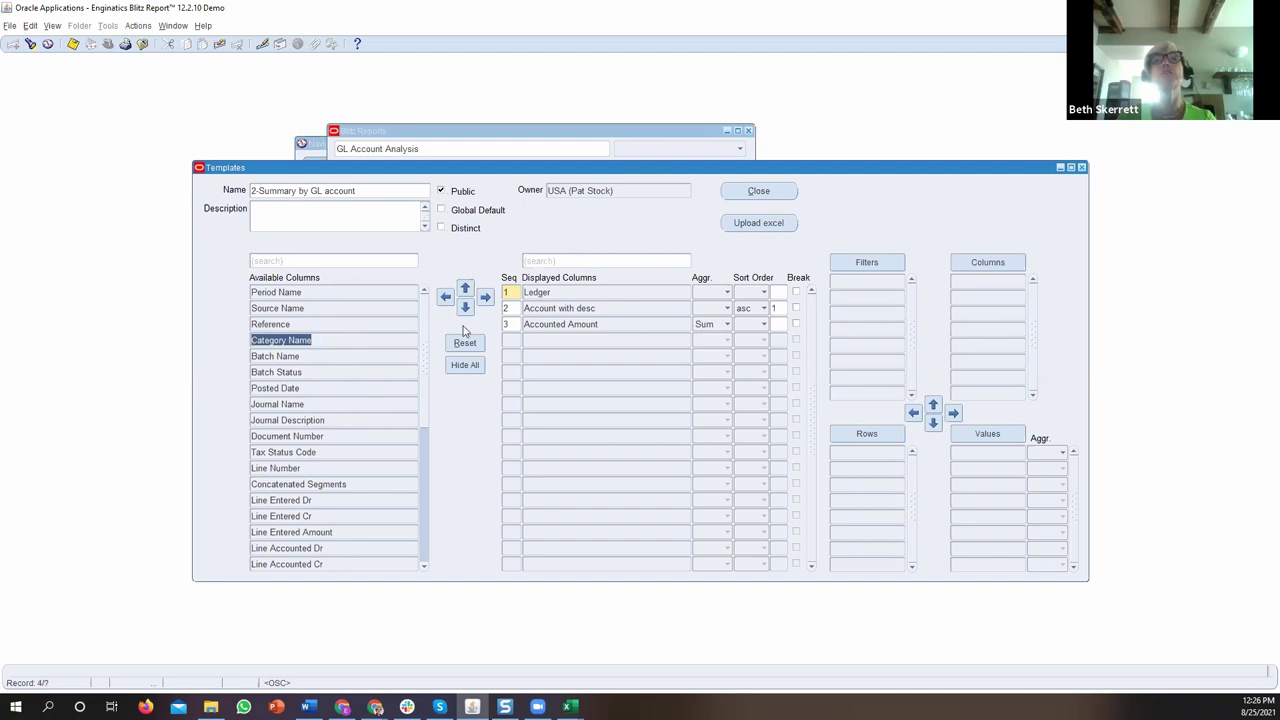
click(485, 297)
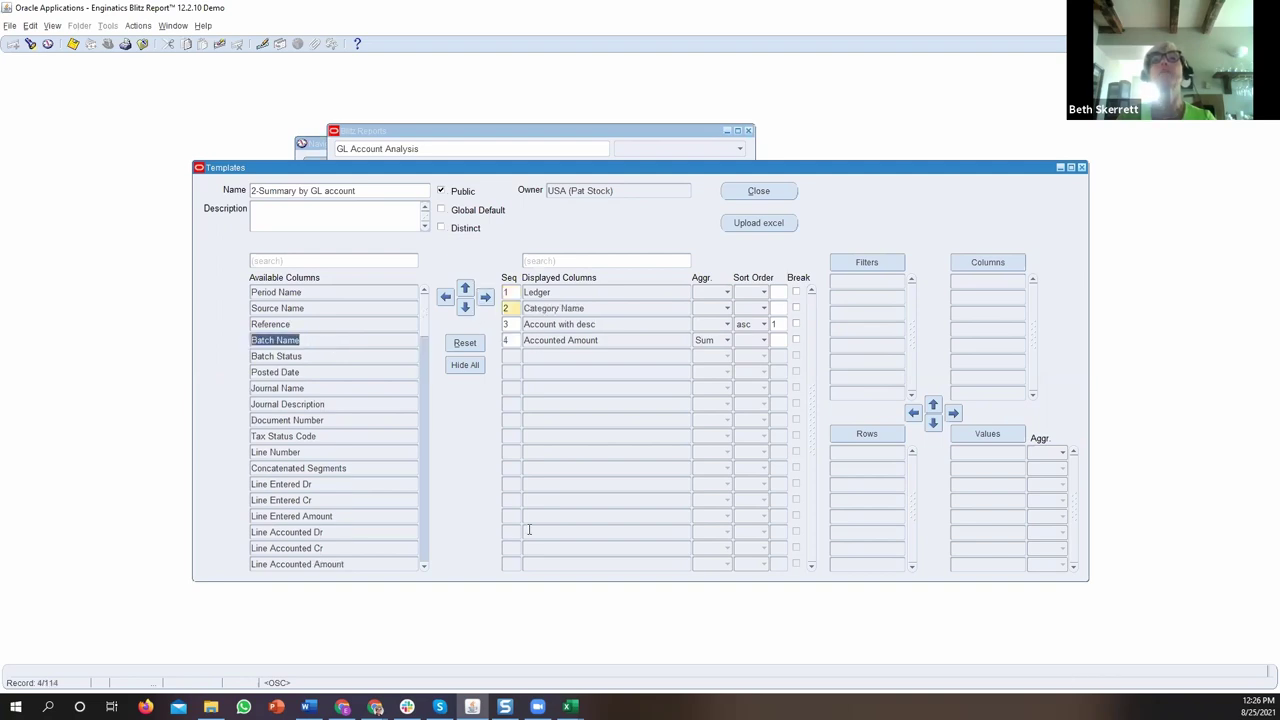
click(540, 311)
click(465, 307)
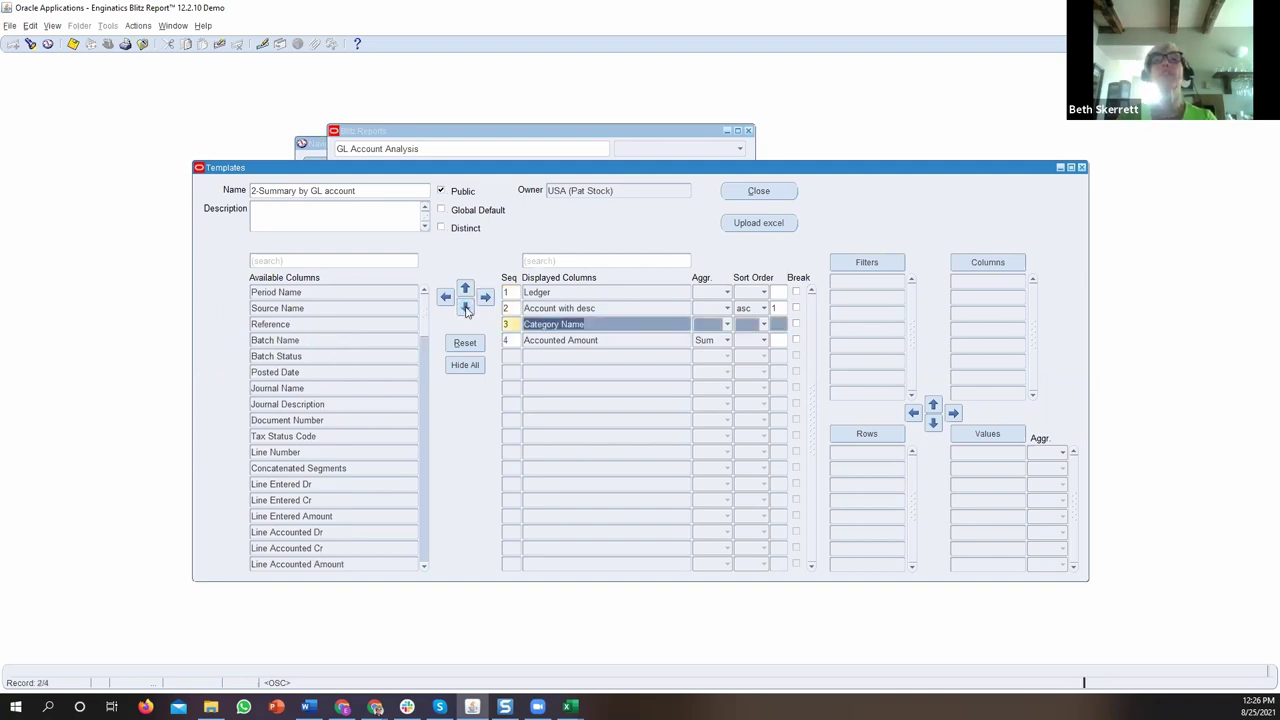
click(465, 308)
click(796, 340)
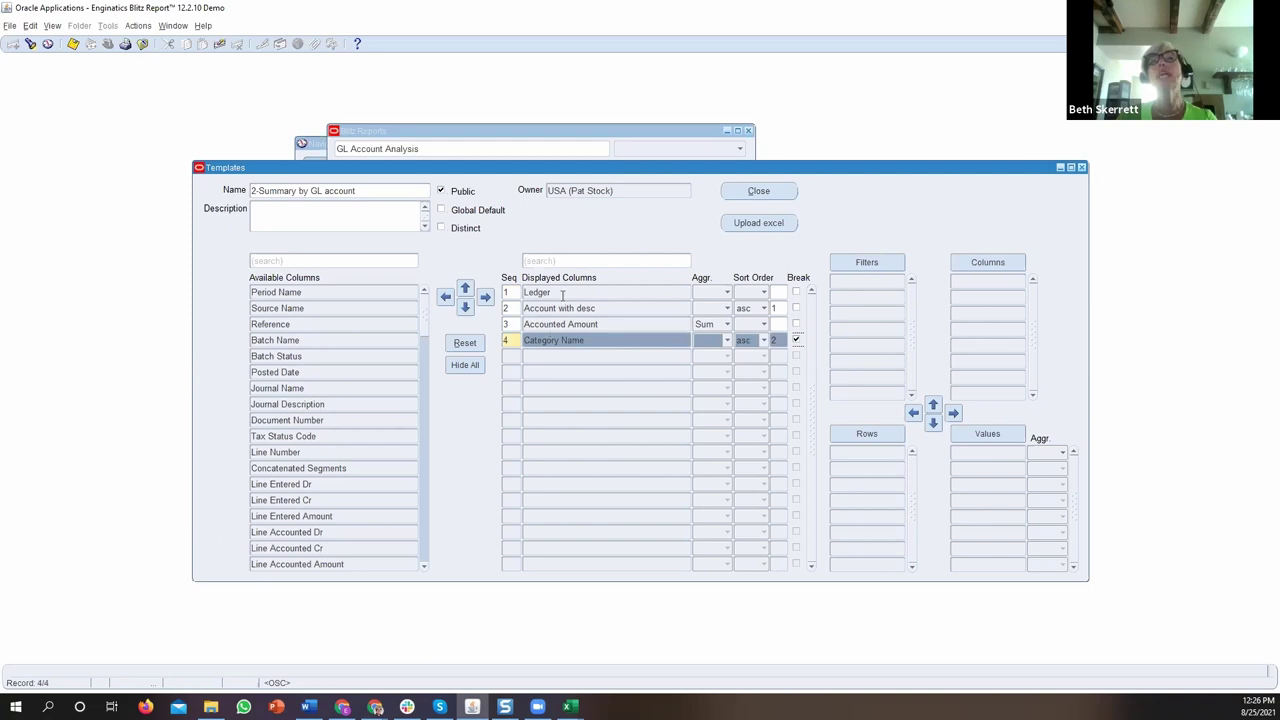
Limit the GL Account Analysis report's Period parameter to Aug-07 and run the report.
drag(415, 168, 427, 347)
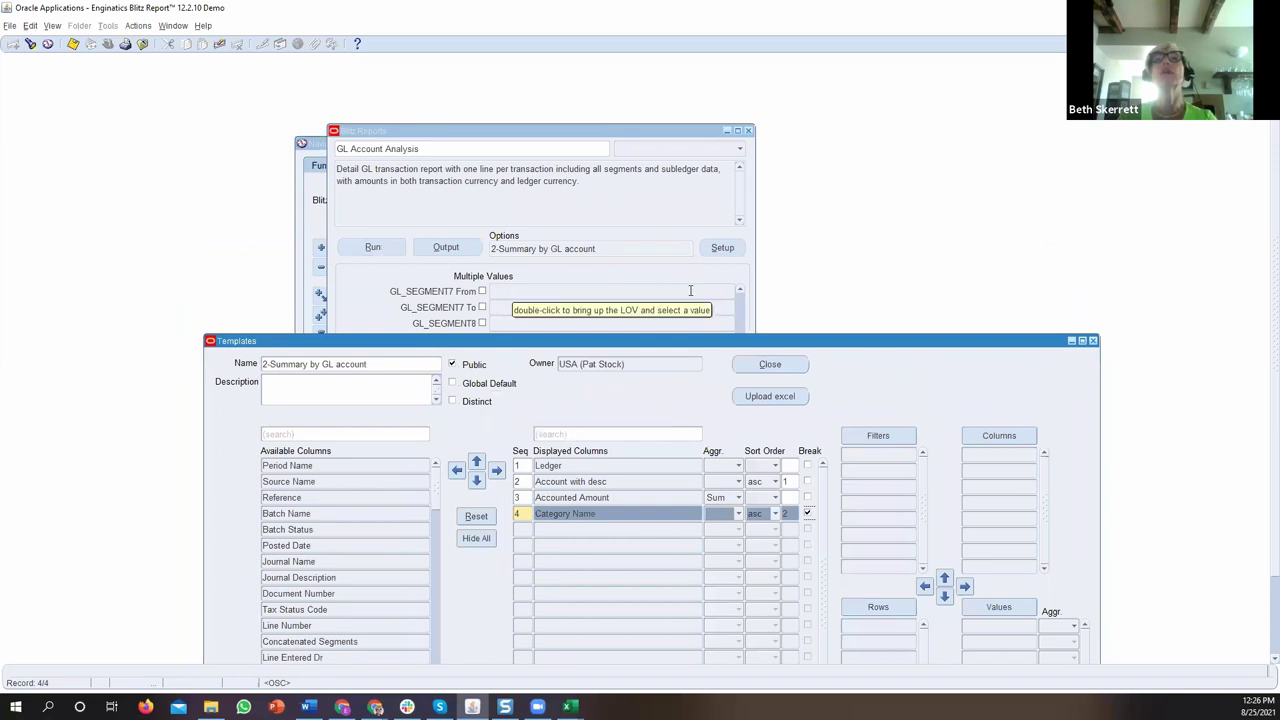
drag(614, 130, 600, 82)
drag(727, 428, 725, 250)
click(545, 259)
click(545, 259)
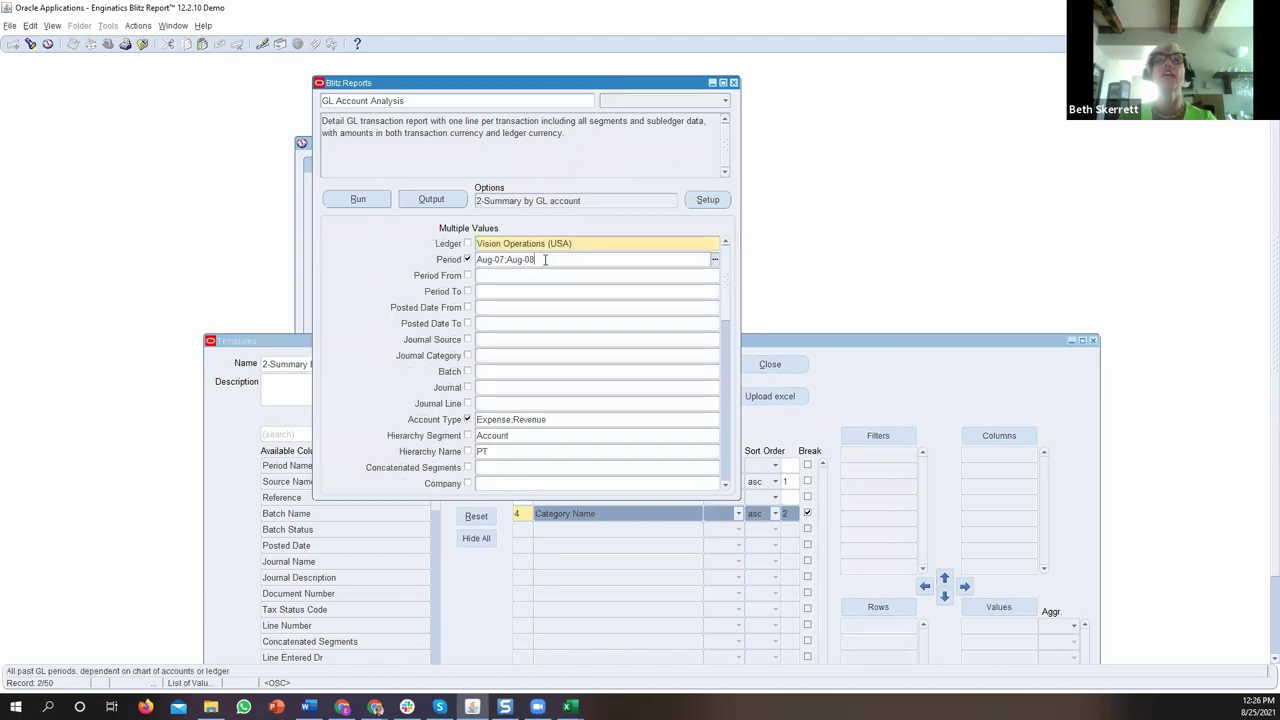
key(BackSpace)
key(BackSpace)
key(BackSpace)
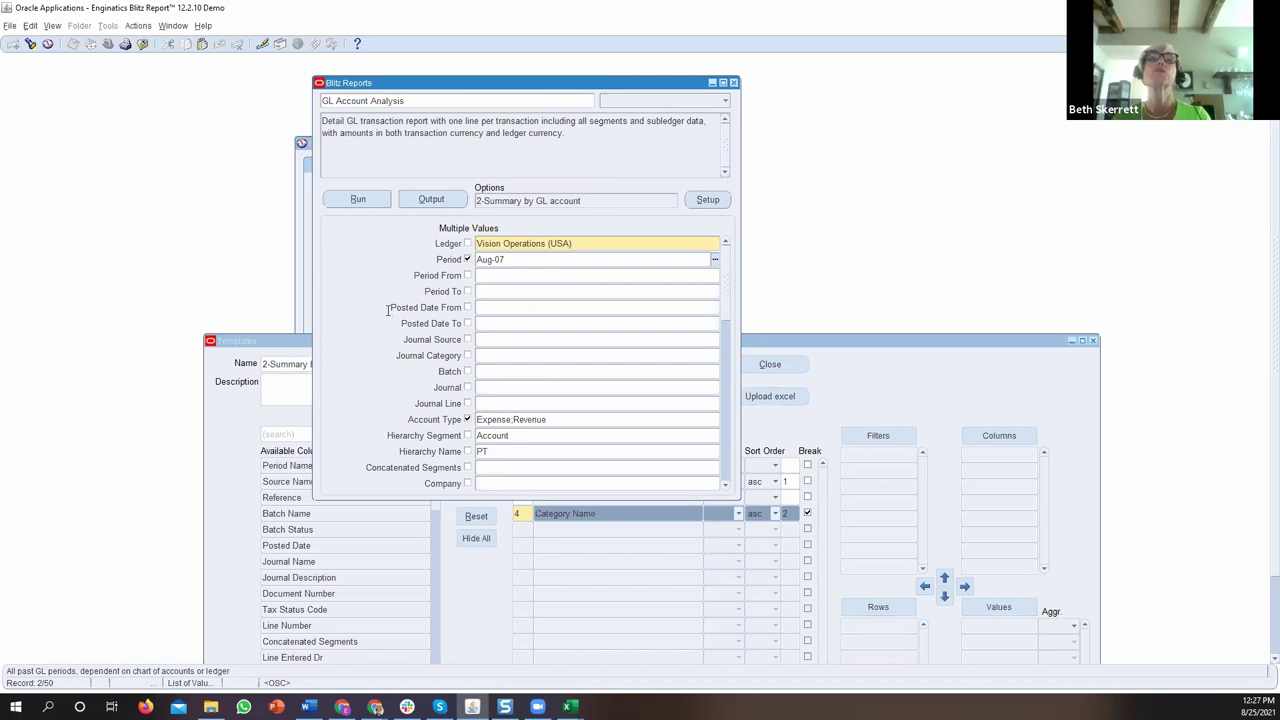
click(360, 200)
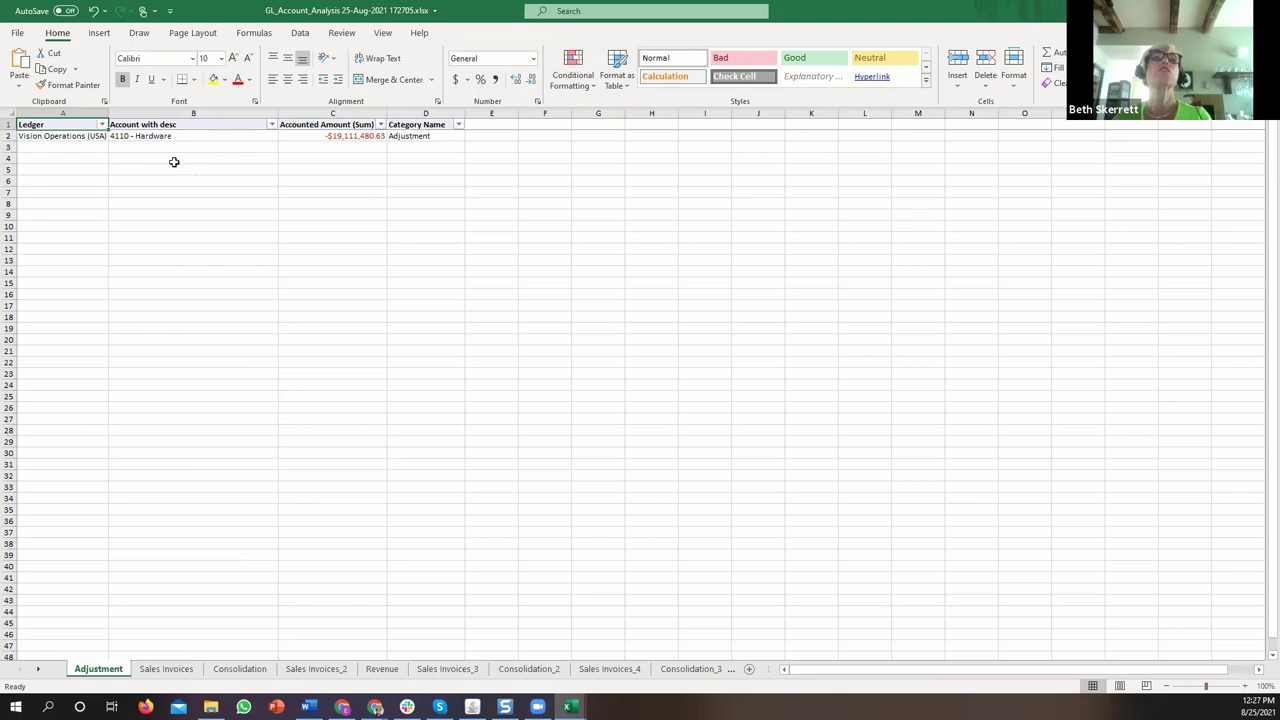
Review the summarized output's category sheets from Sales Invoices through Sales Invoices_4, checking the account and accounted amount on each.
click(169, 670)
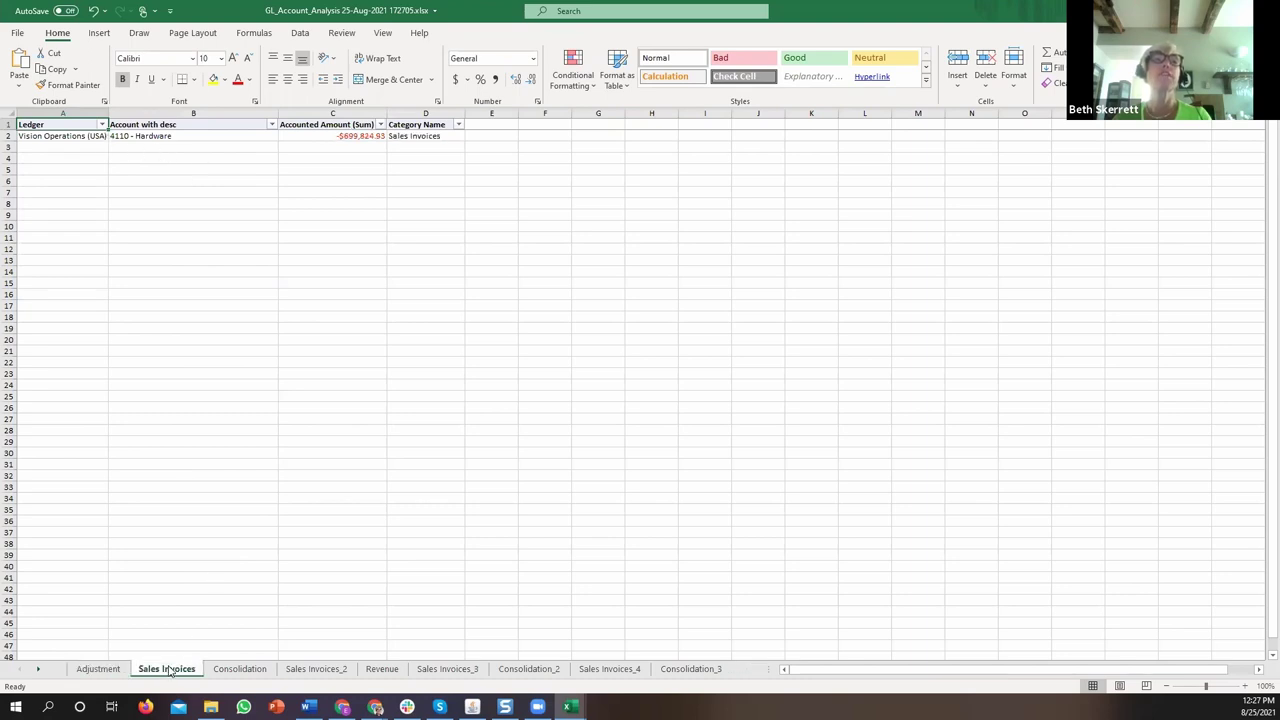
click(228, 672)
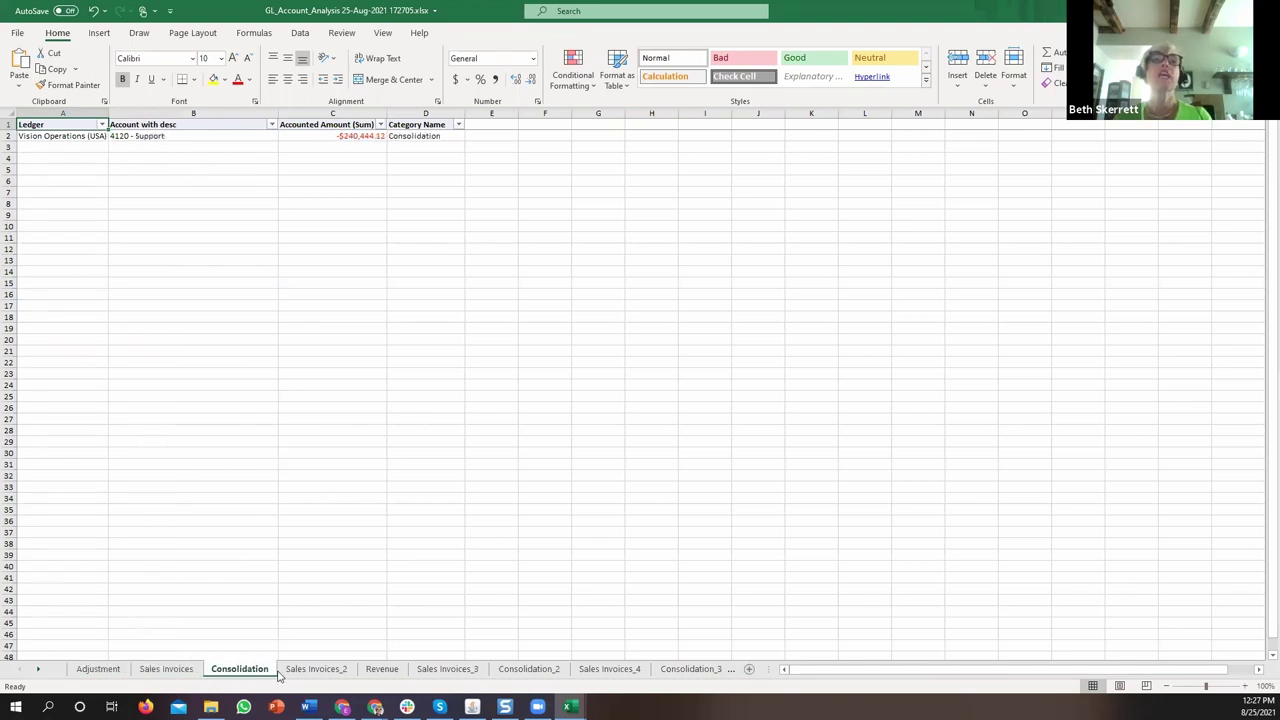
click(310, 672)
click(378, 672)
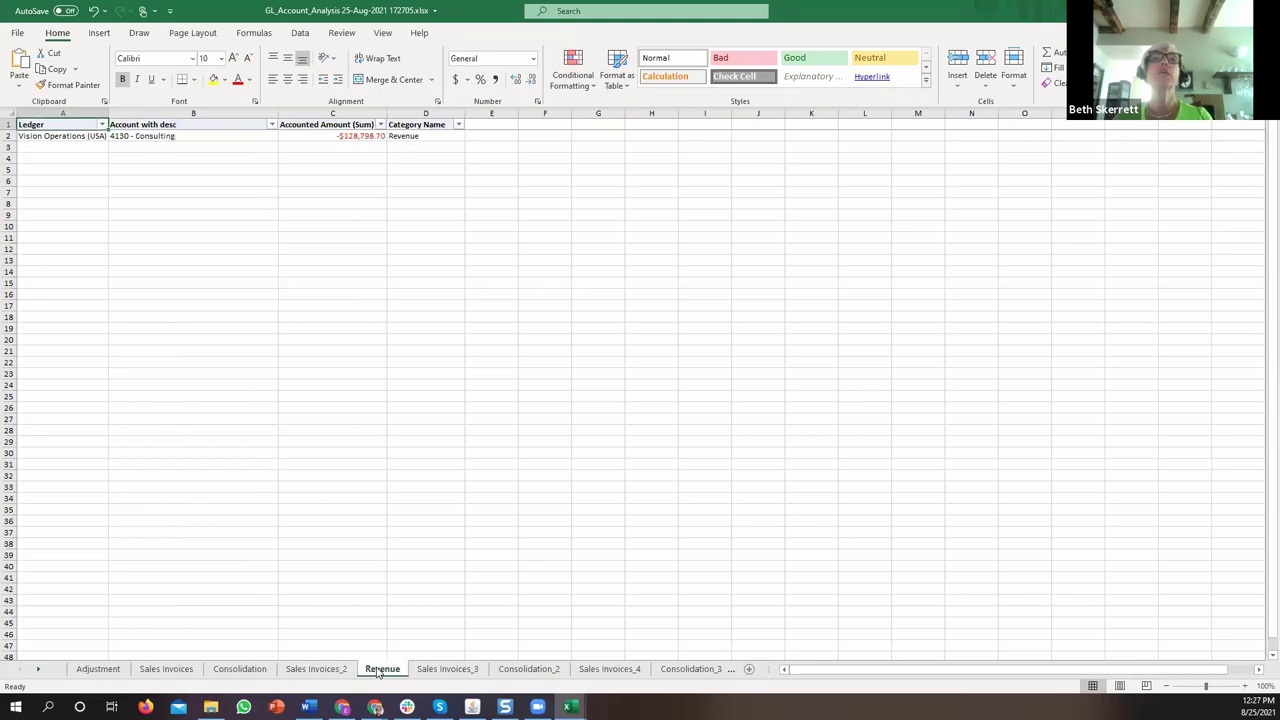
double_click(352, 137)
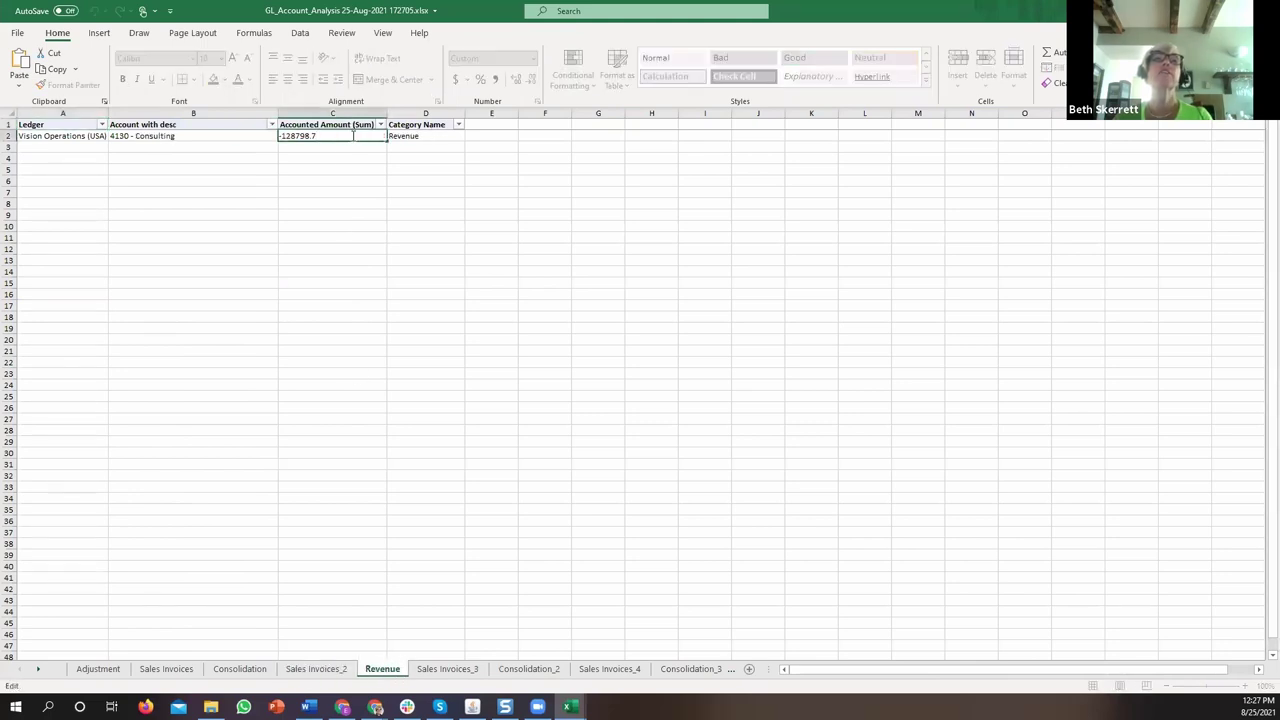
click(336, 259)
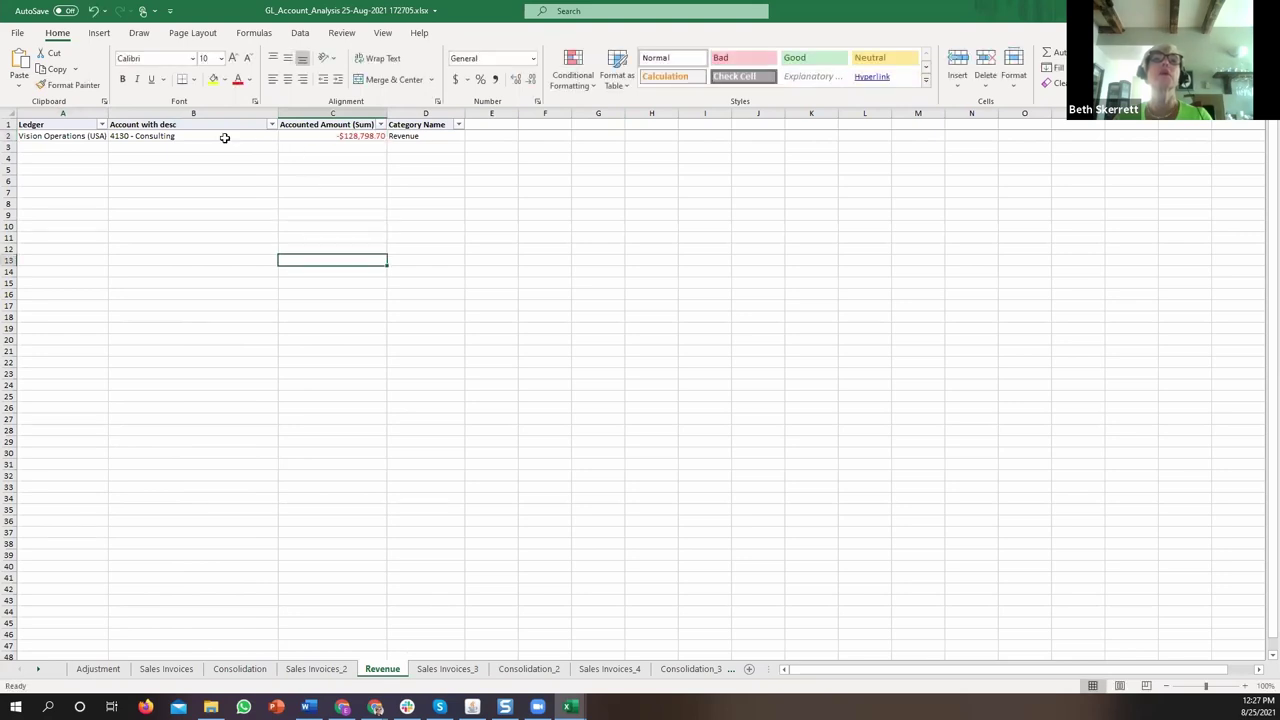
click(440, 670)
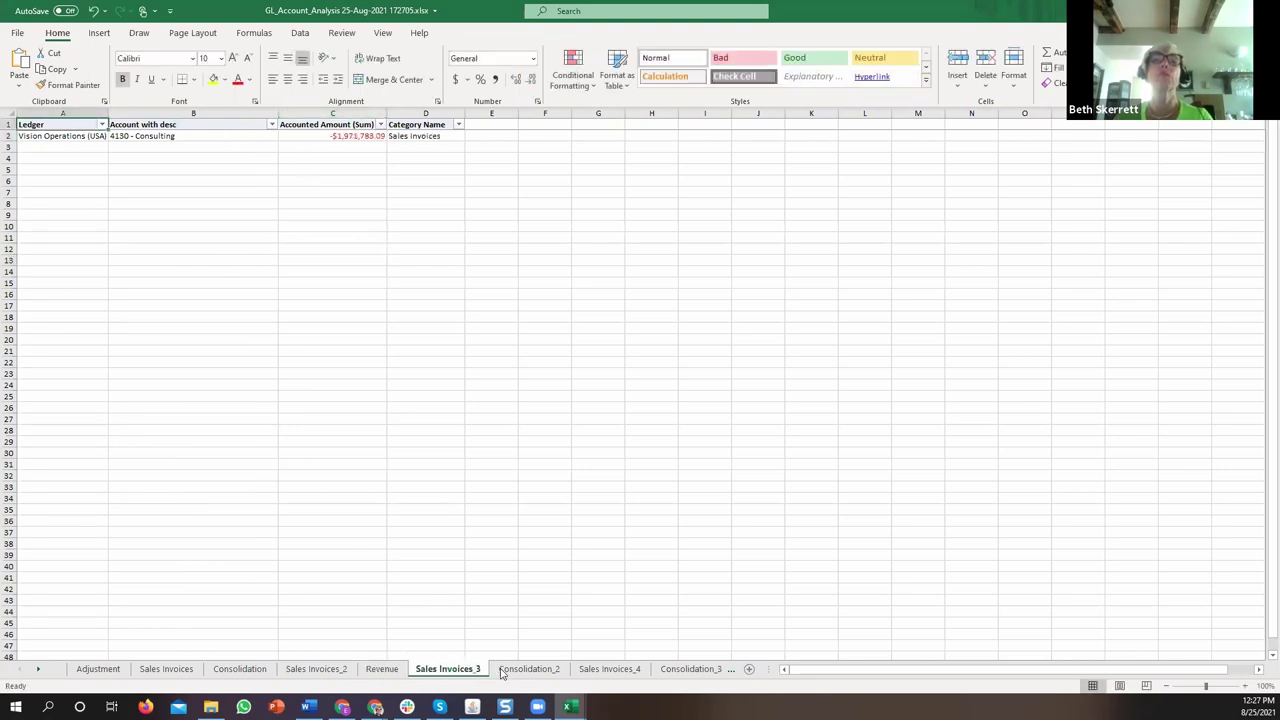
click(515, 670)
click(606, 670)
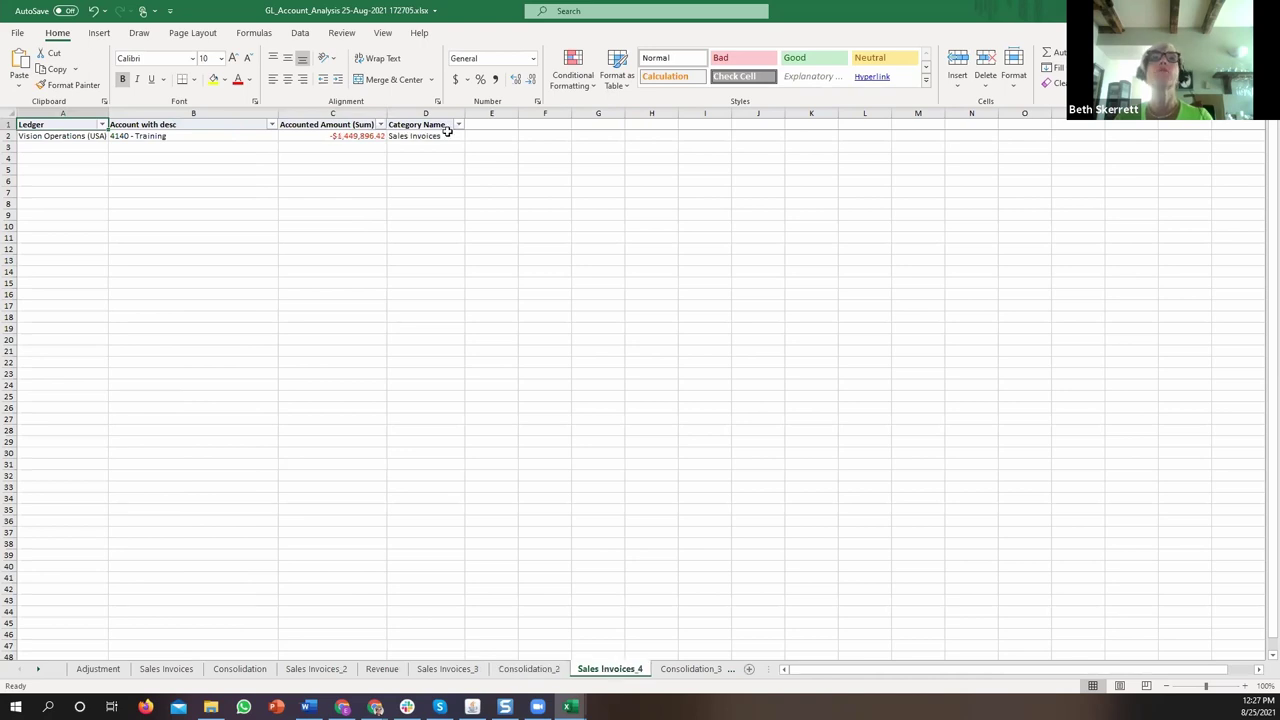
Switch to Blitz Report, clear the aggregation on the template's Accounted Amount column and rerun the report.
click(472, 707)
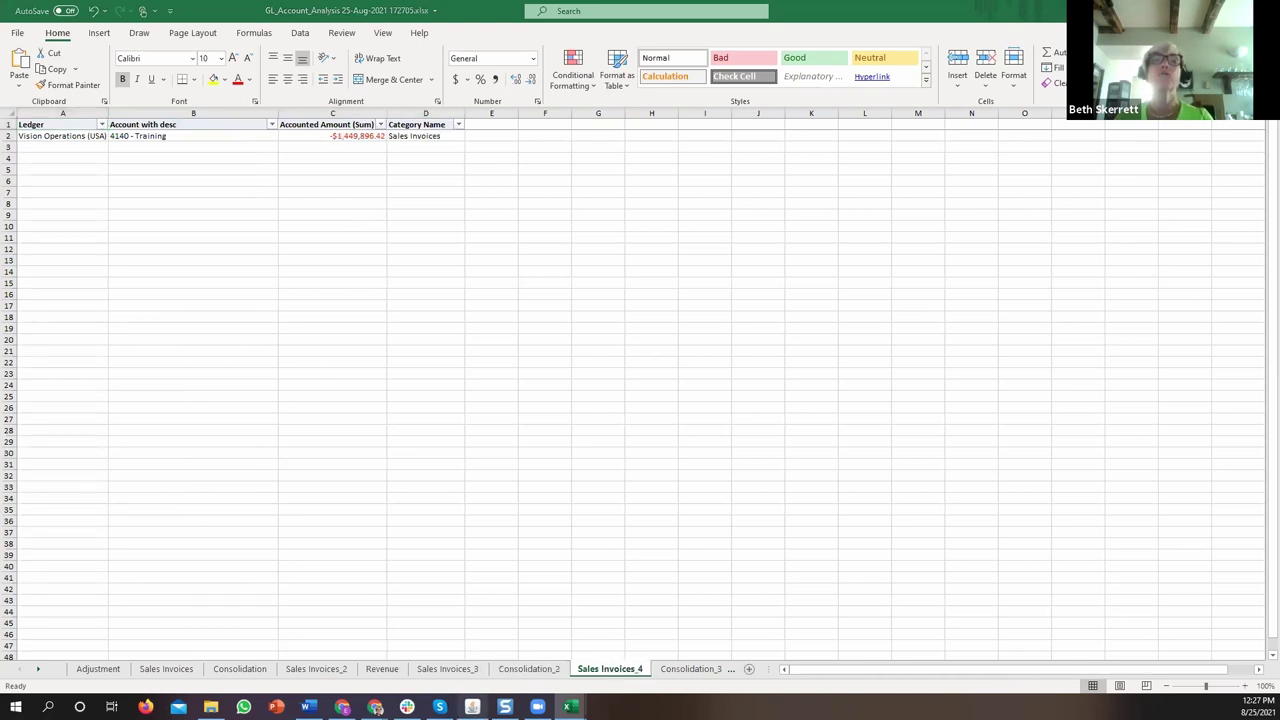
click(897, 373)
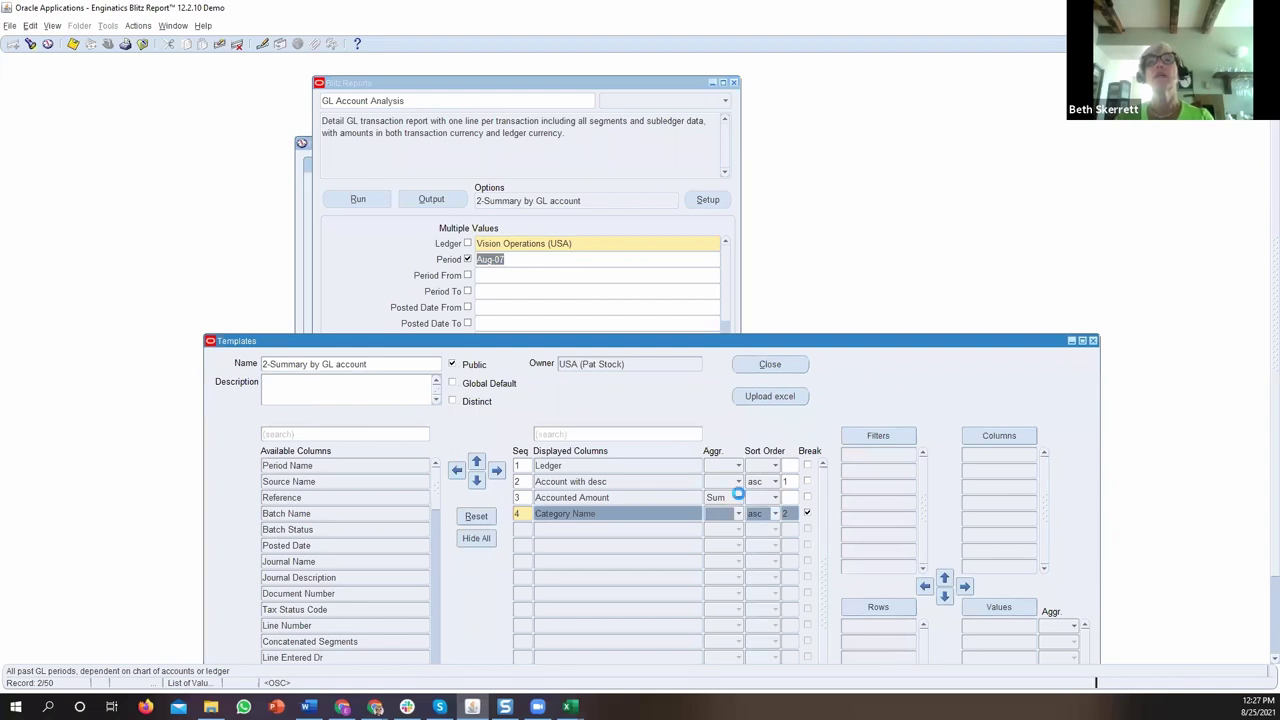
click(845, 400)
click(740, 502)
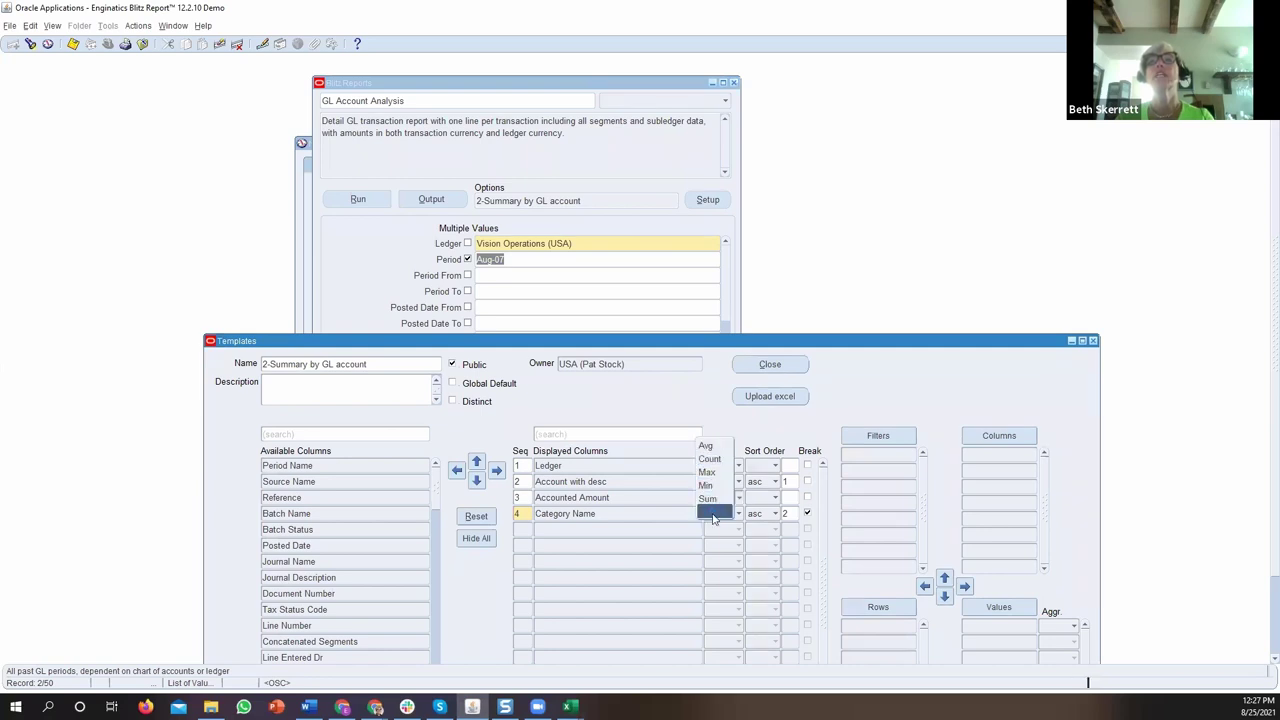
click(713, 513)
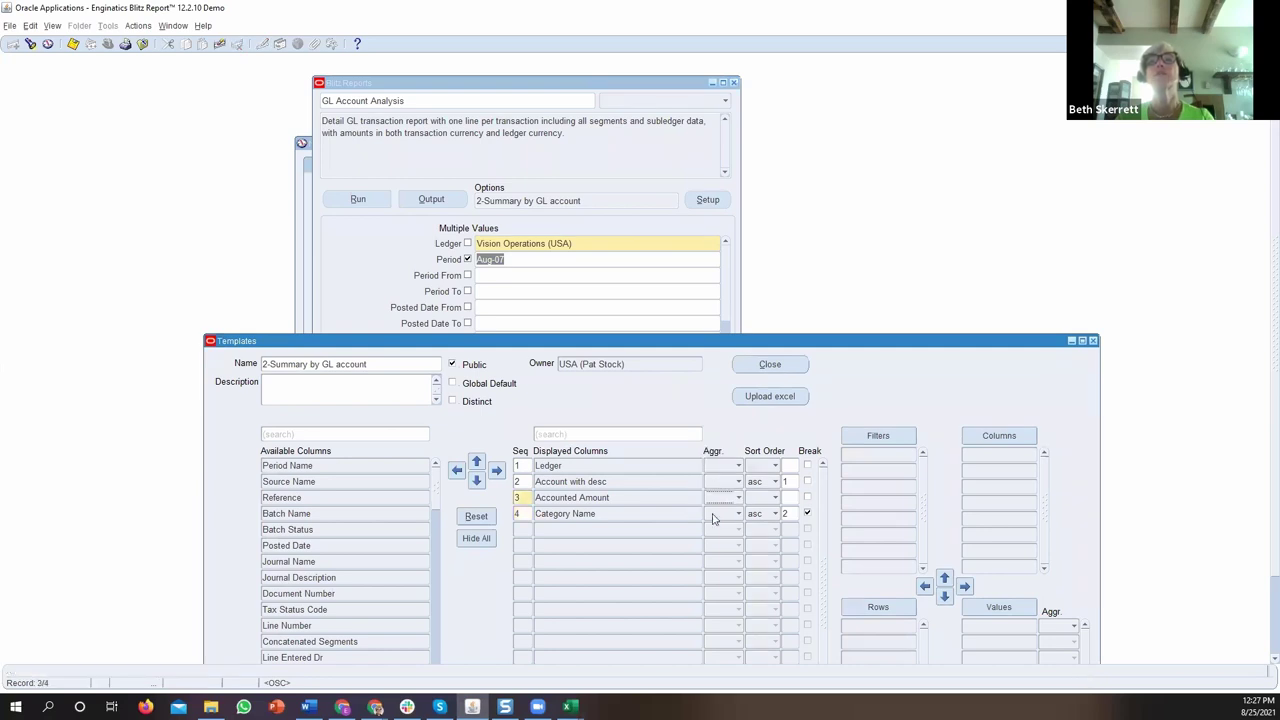
click(360, 198)
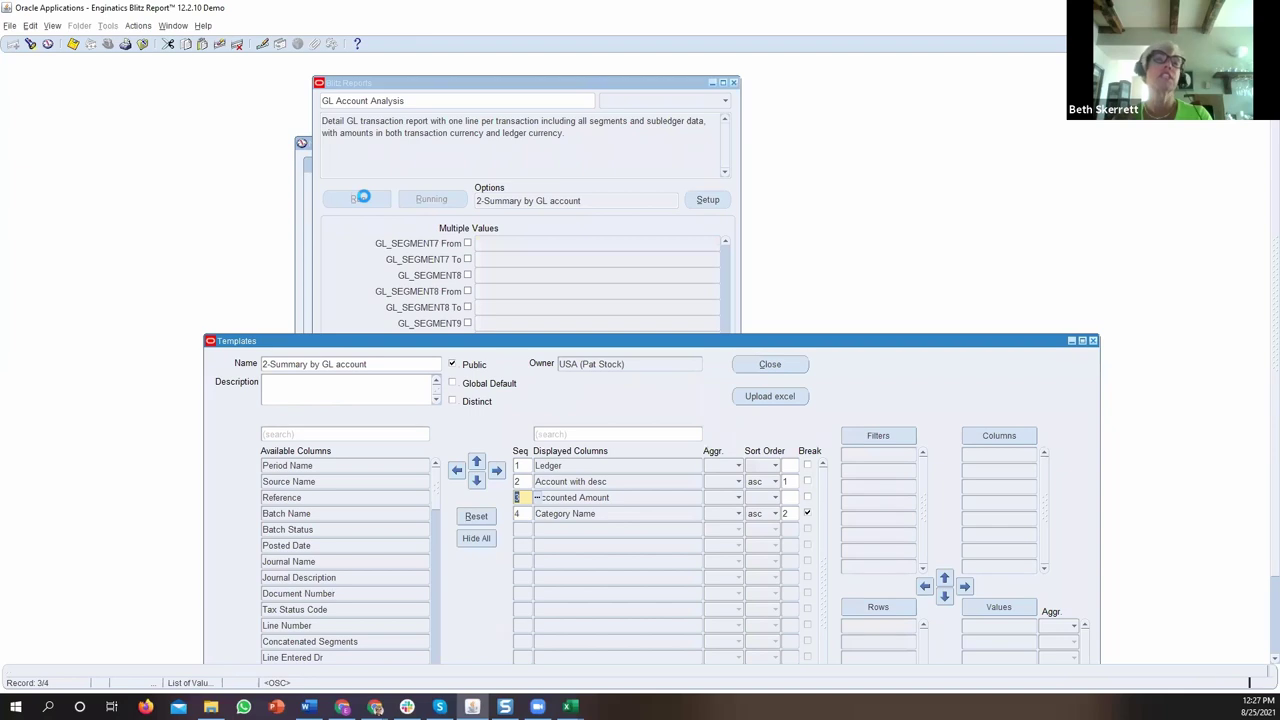
Switch to the new Excel output and examine the unaggregated lines on the category sheets through Sales Invoices_3.
key(alt+Tab)
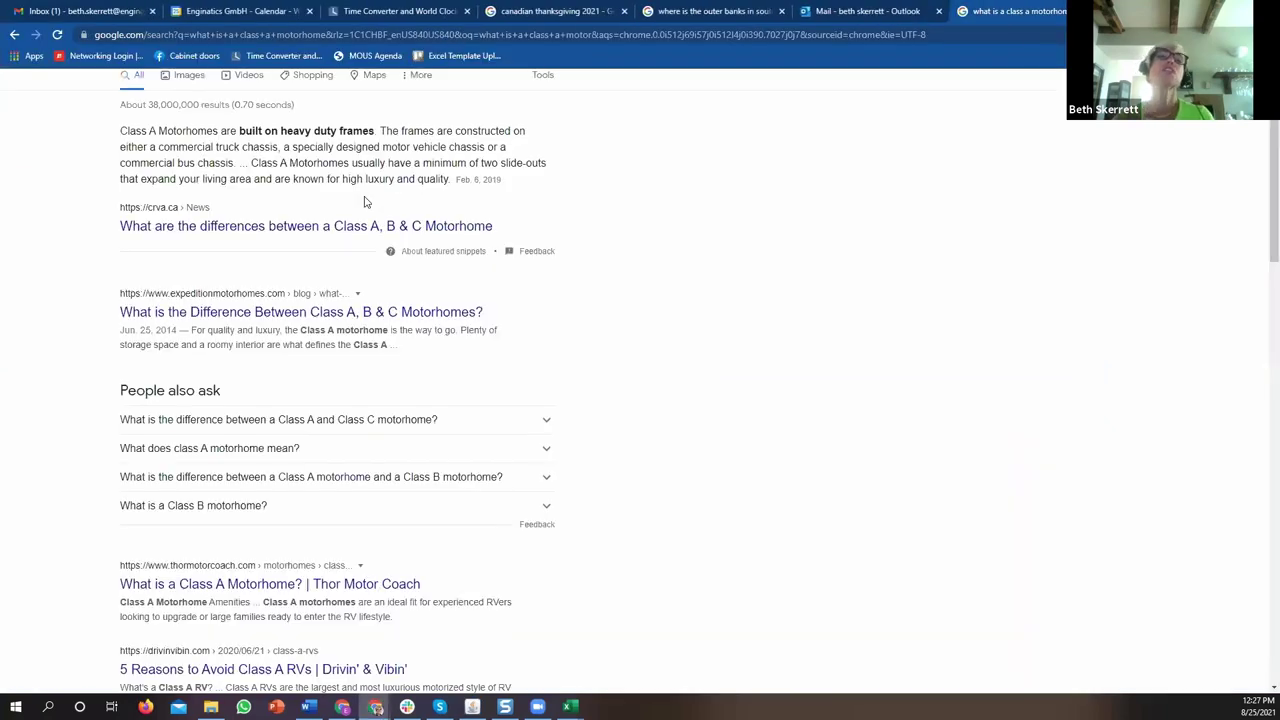
key(alt+Tab)
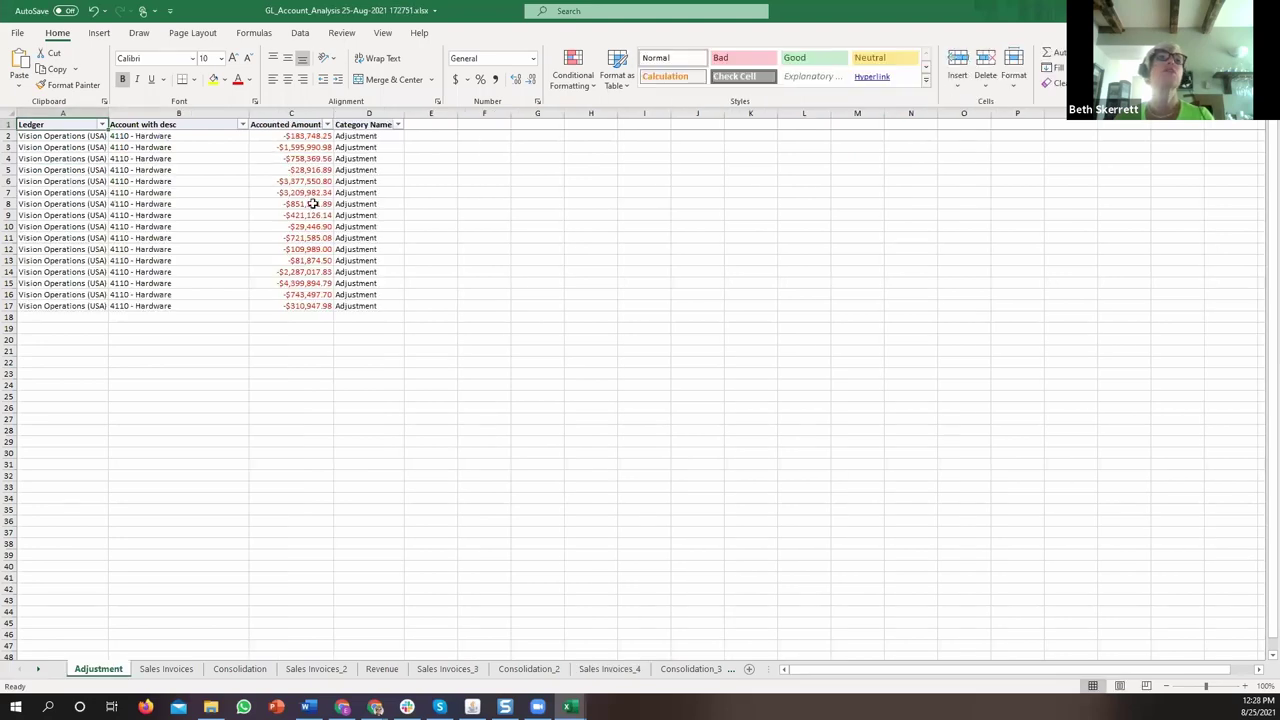
click(184, 671)
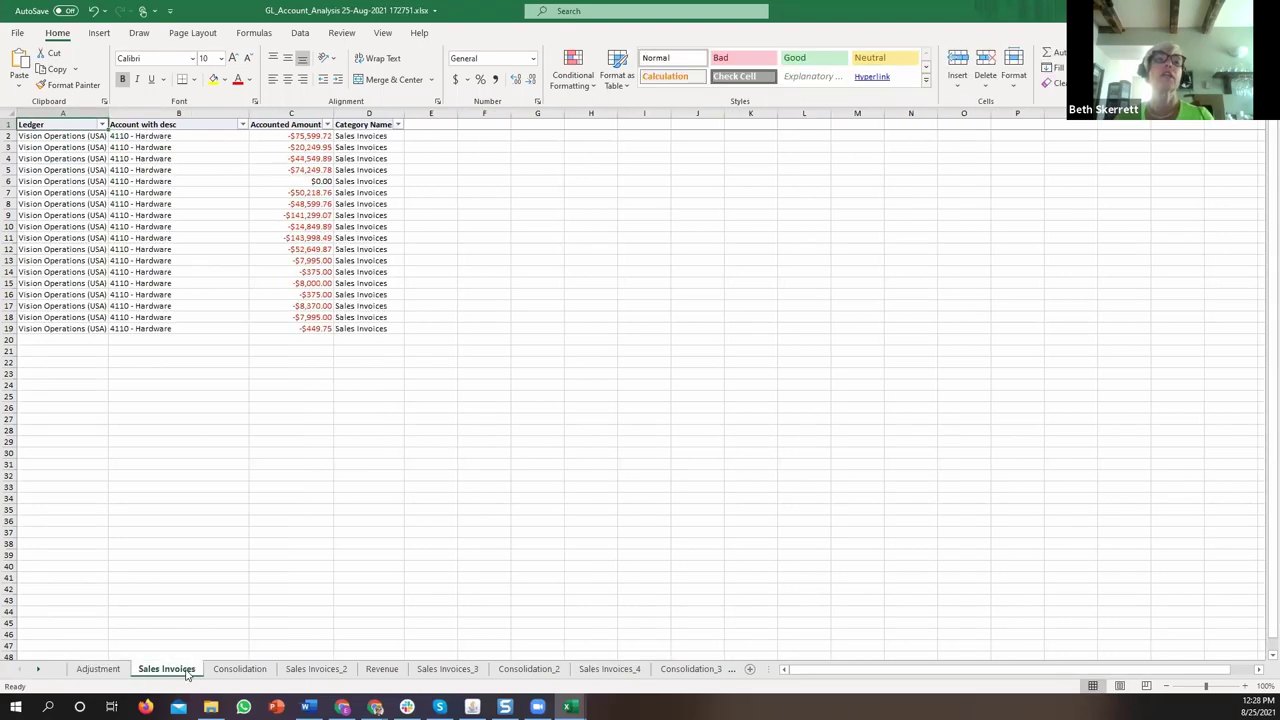
click(225, 672)
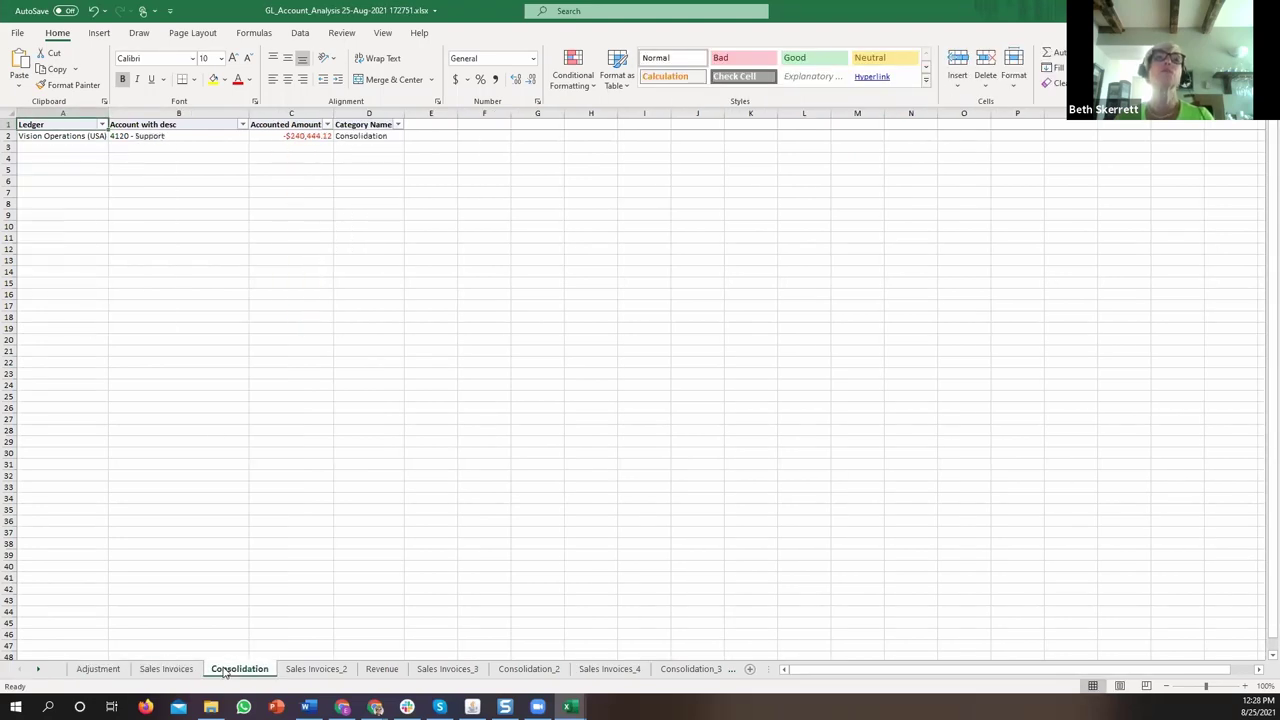
click(316, 669)
click(384, 672)
click(445, 672)
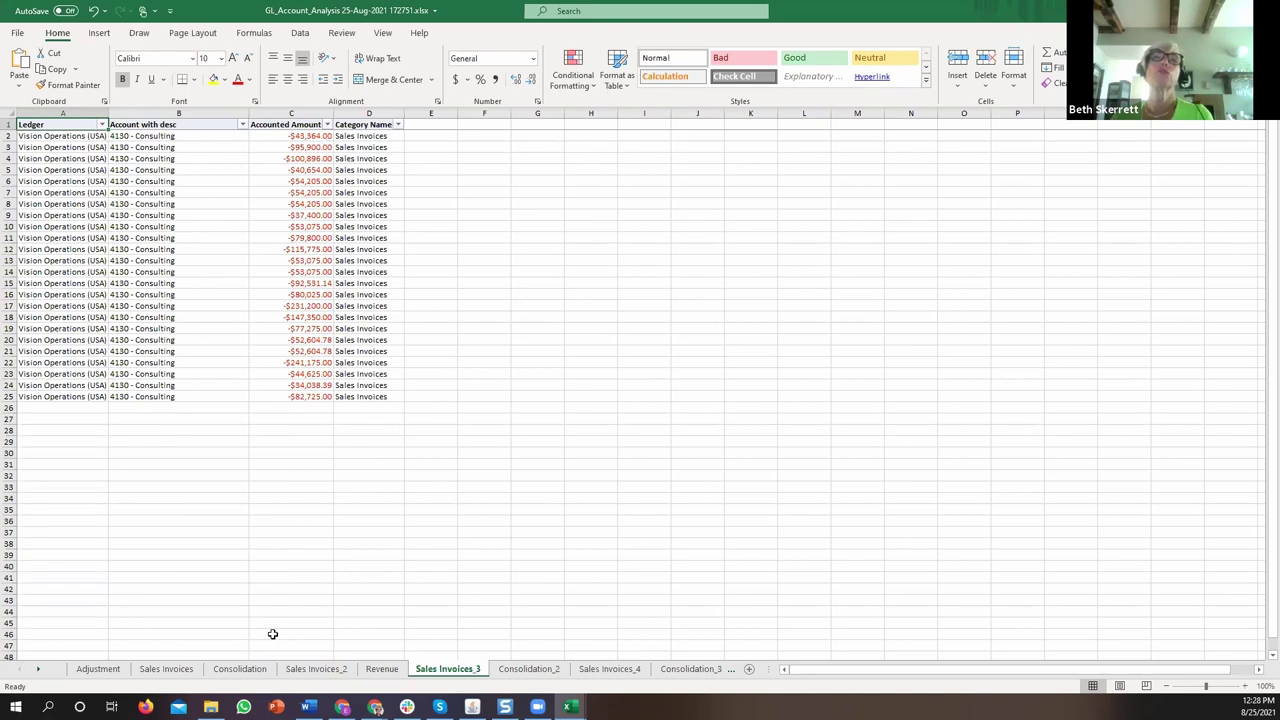
Switch to Blitz Report, make a copy of the 2-Summary by GL account template and close the template editor.
click(472, 707)
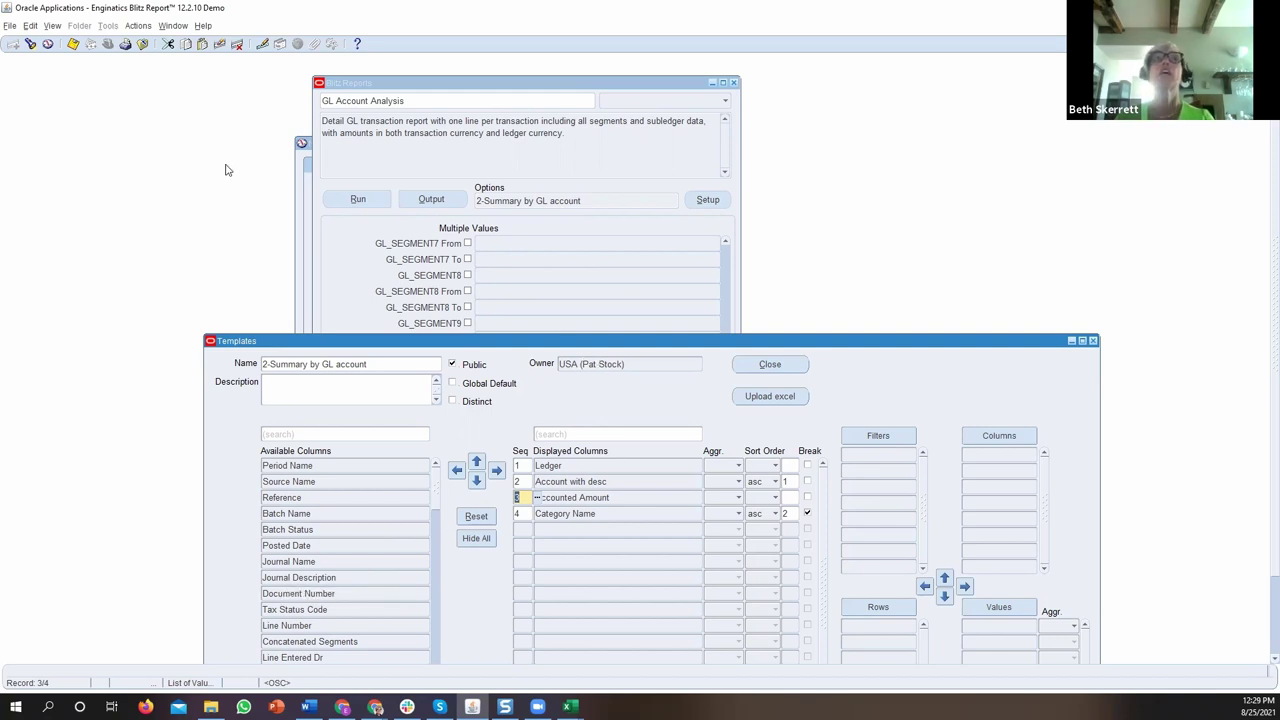
click(136, 27)
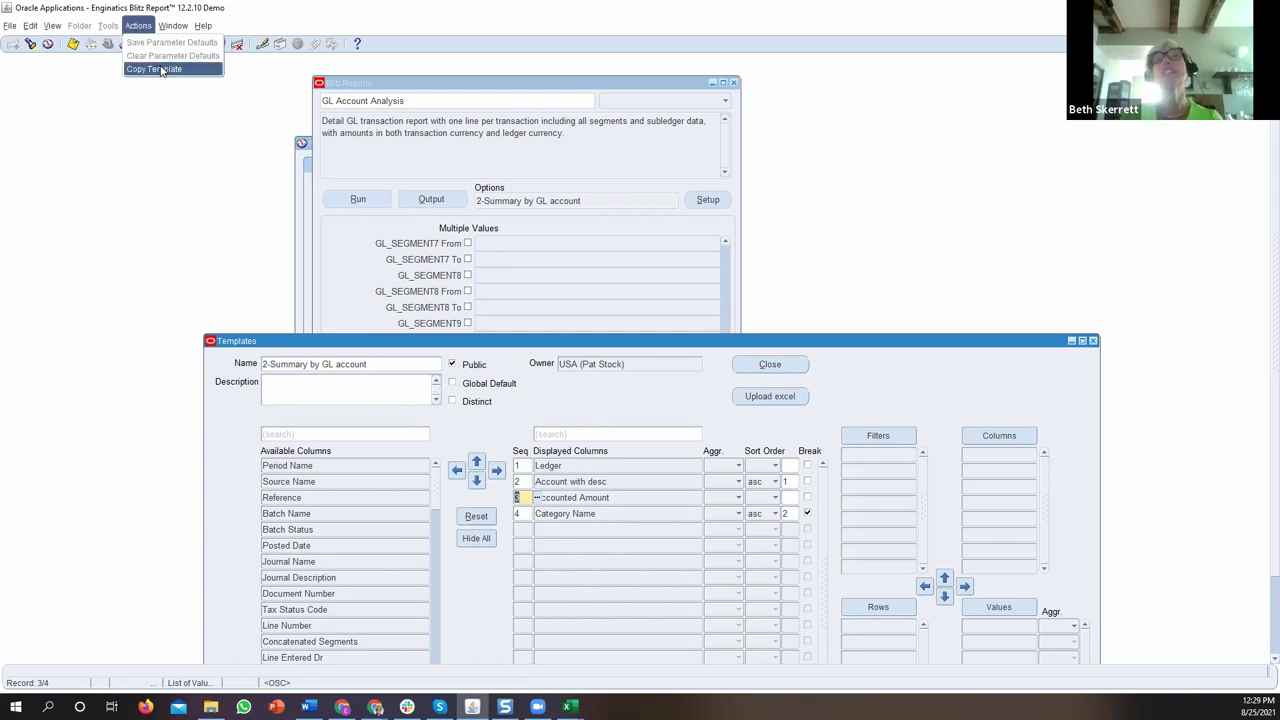
click(161, 70)
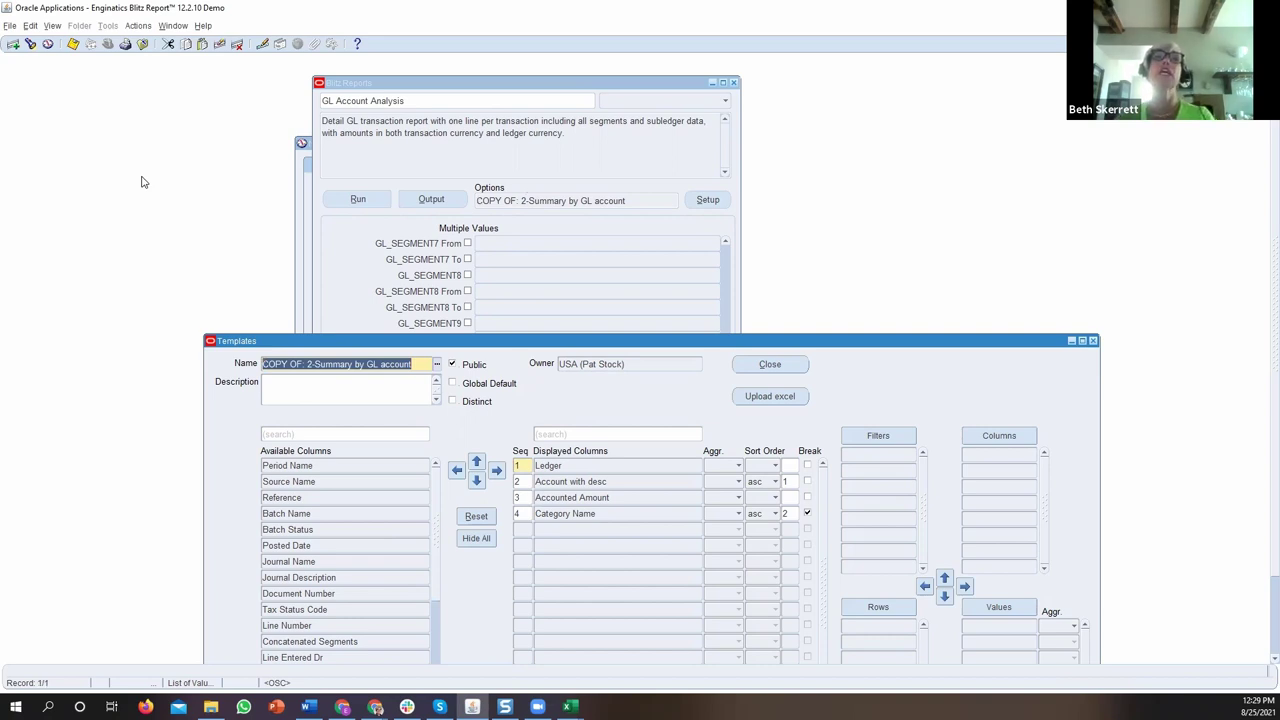
click(290, 366)
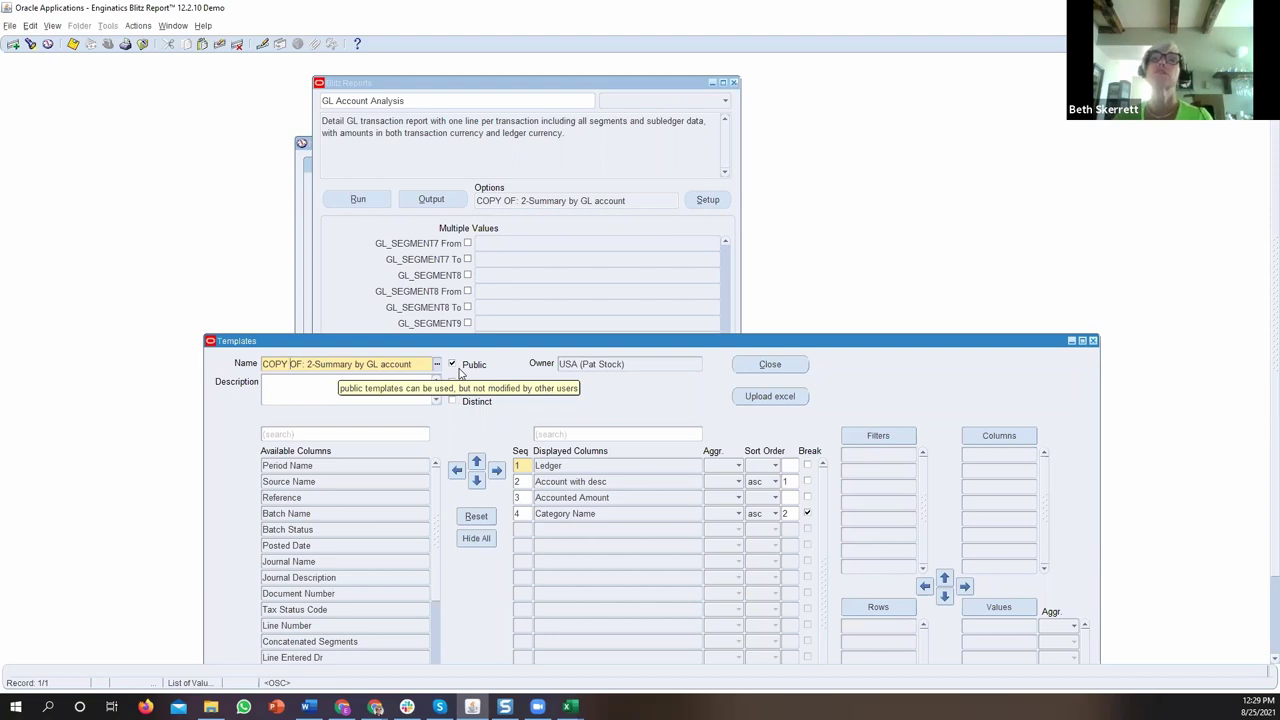
click(767, 364)
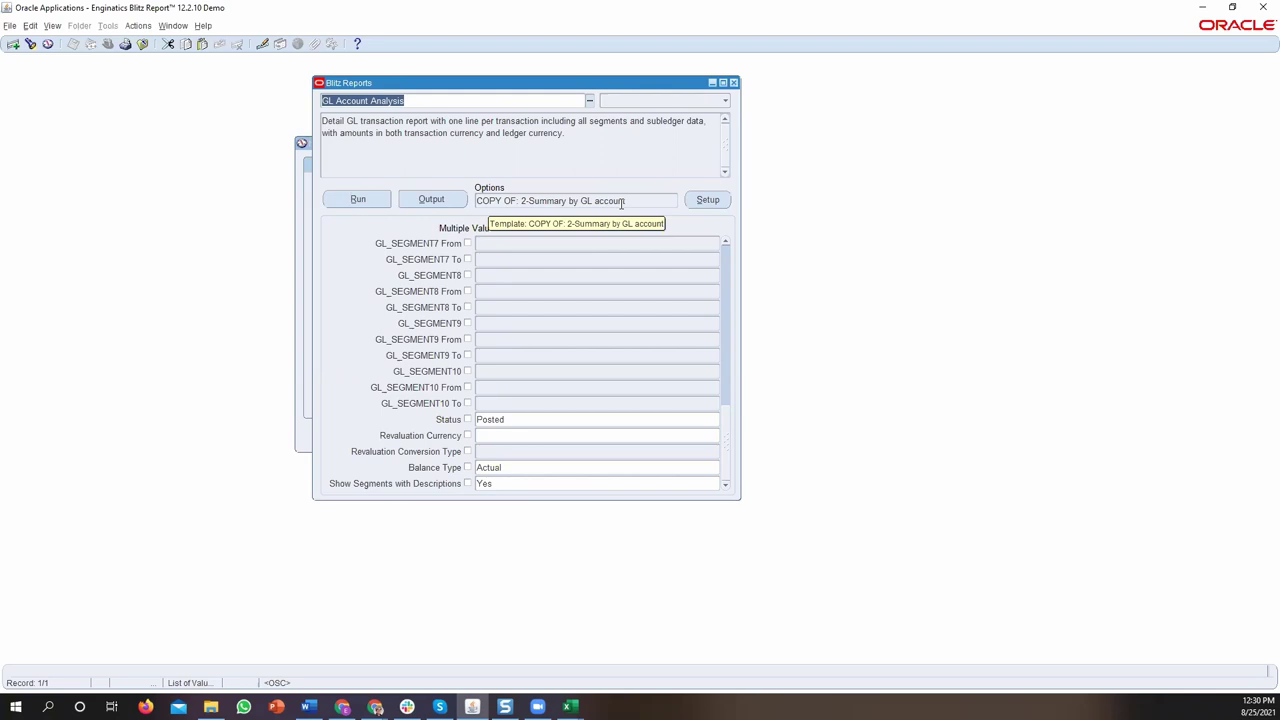
Clear the template selection in the report options and create a new template.
click(655, 199)
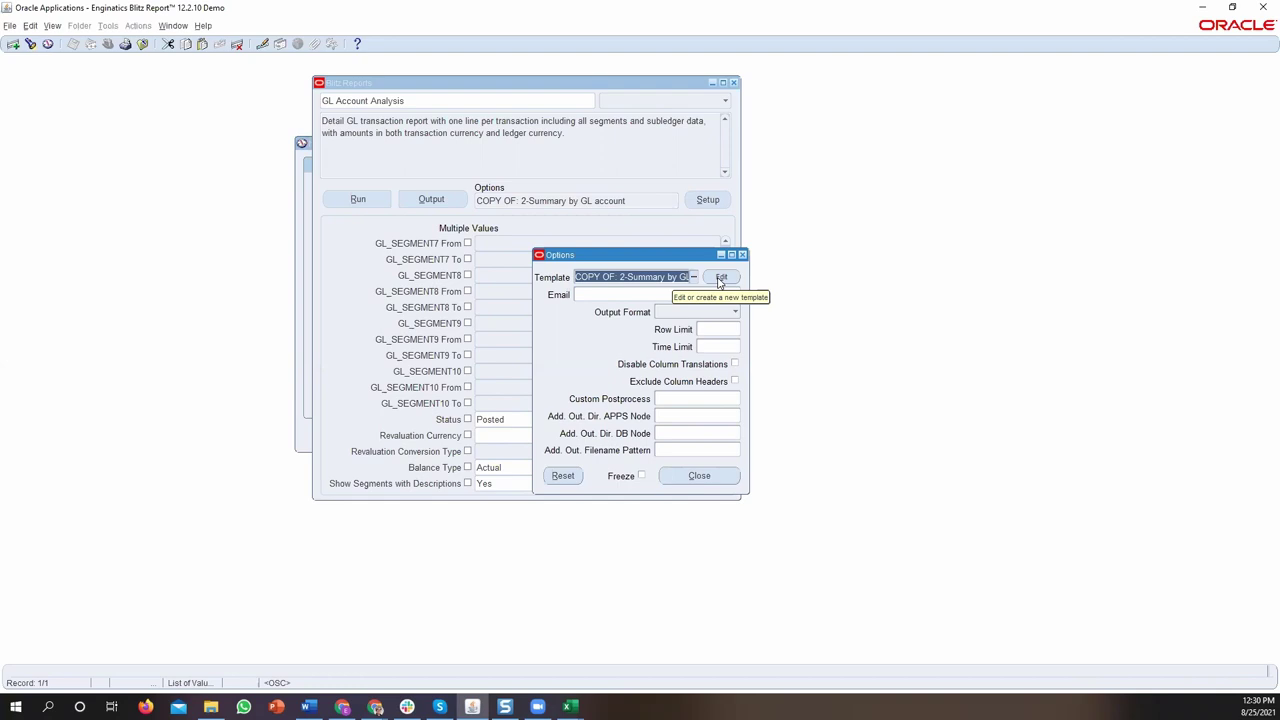
key(Delete)
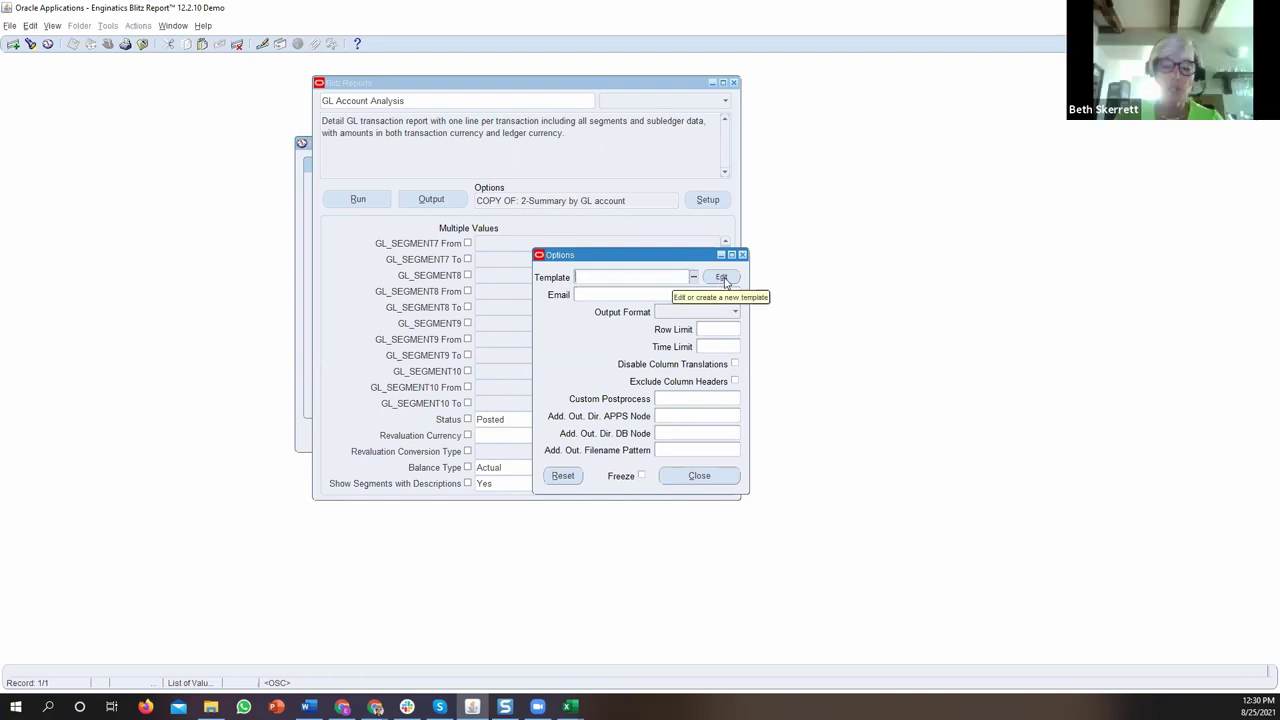
click(422, 103)
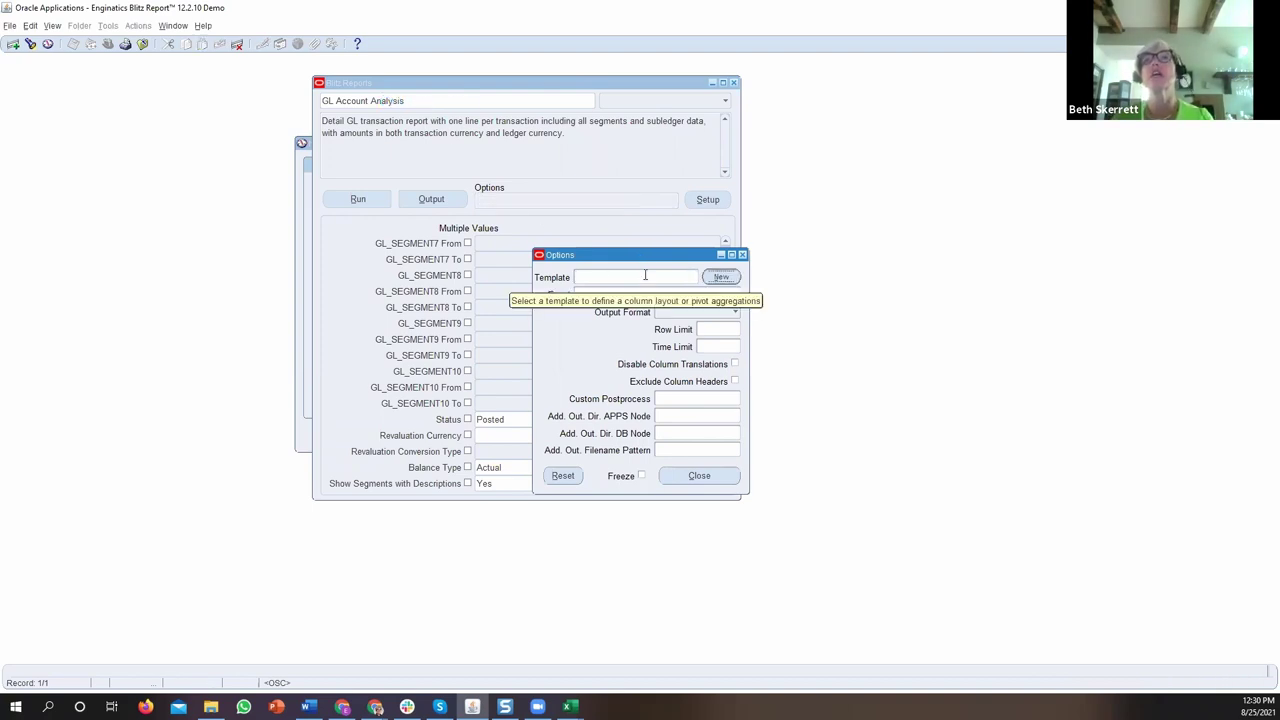
click(719, 277)
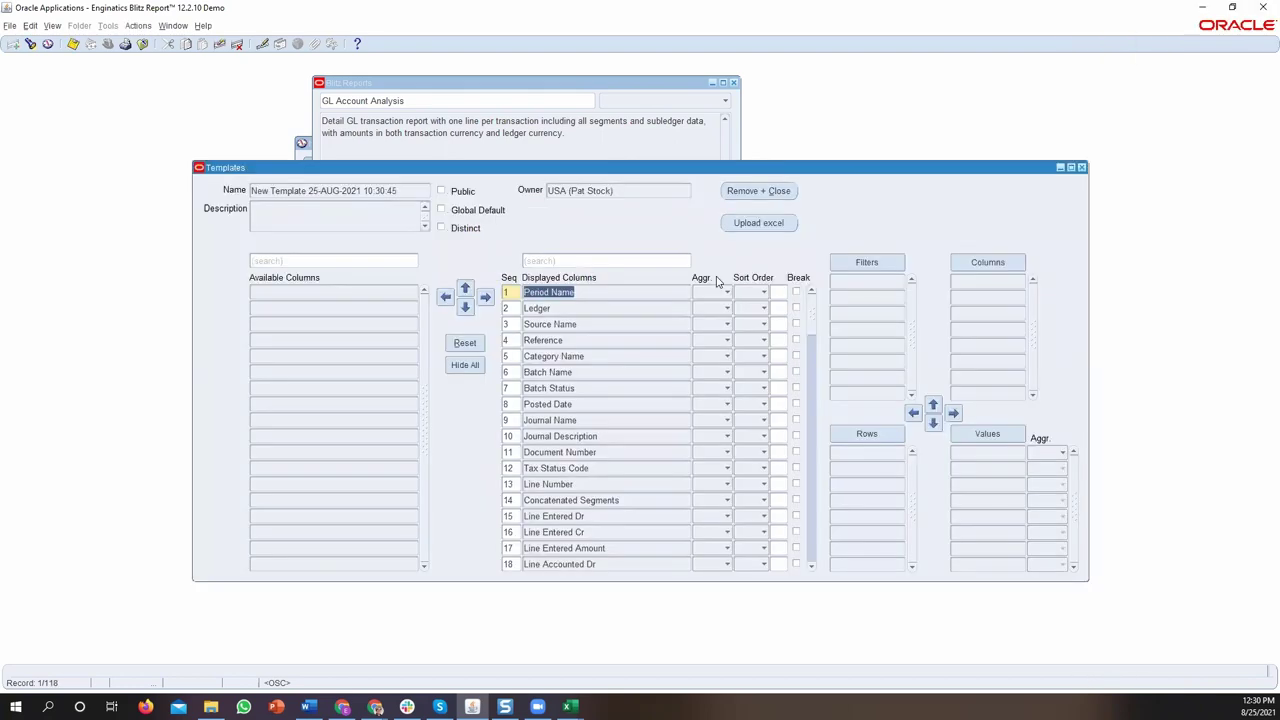
Examine the displayed columns of the new template, from the journal header columns through to the invoice, purchasing and project columns.
scroll(657, 352, down, 2)
scroll(654, 356, down, 5)
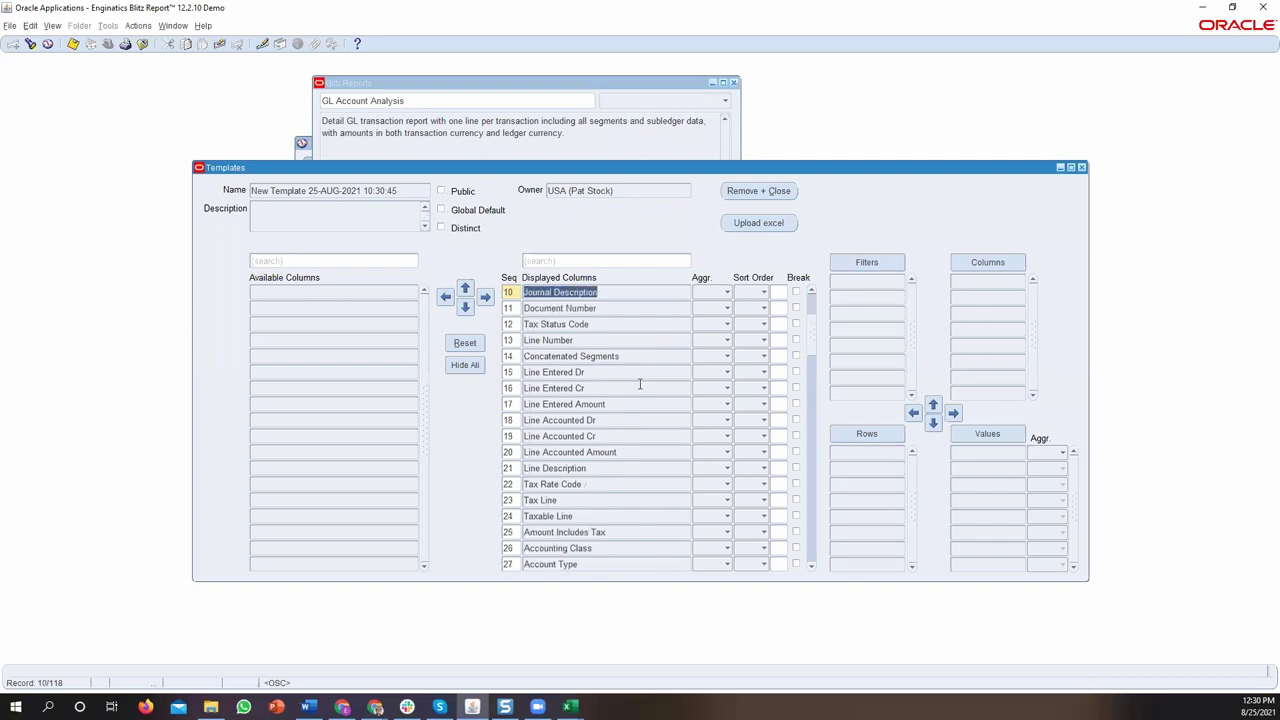
scroll(633, 414, down, 2)
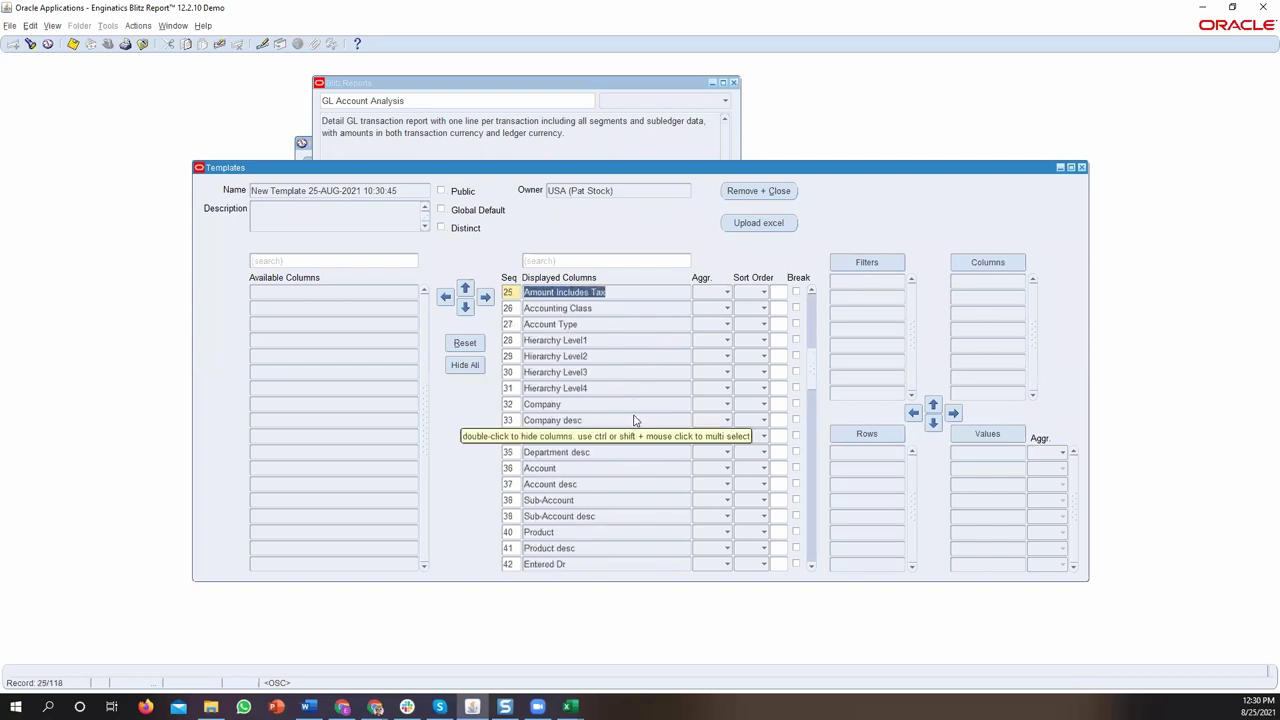
scroll(633, 420, down, 3)
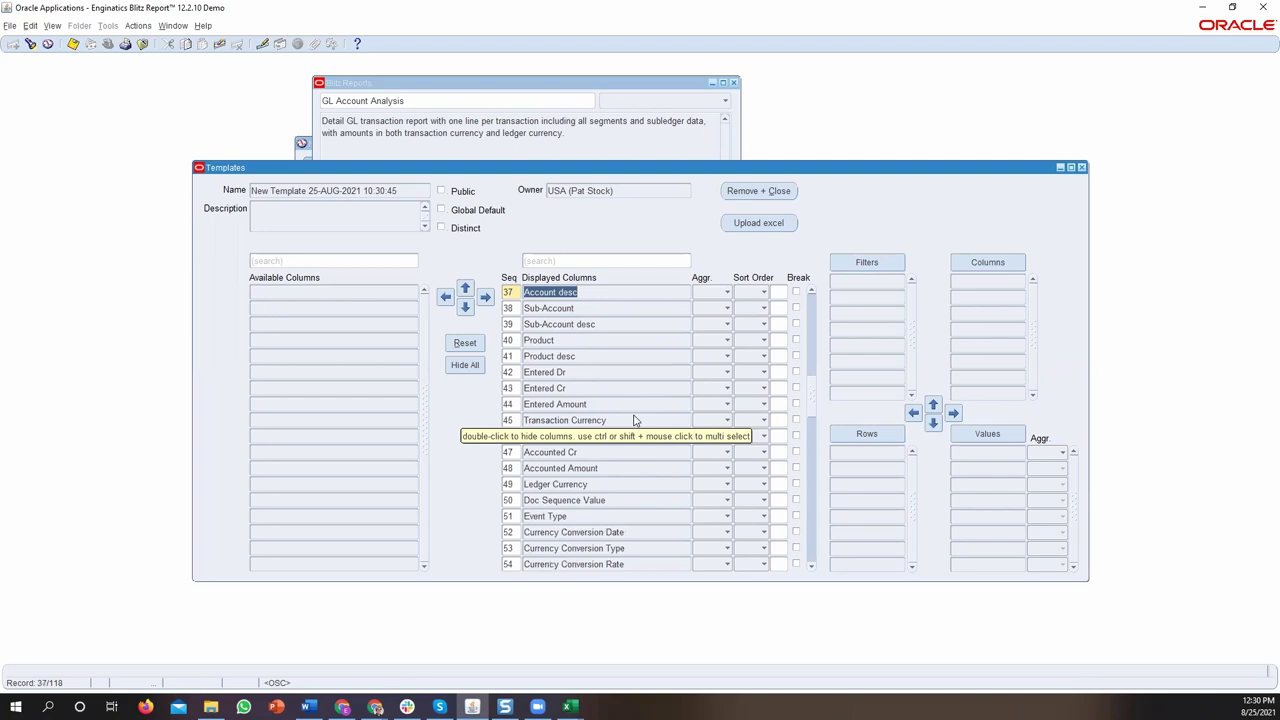
scroll(633, 420, up, 3)
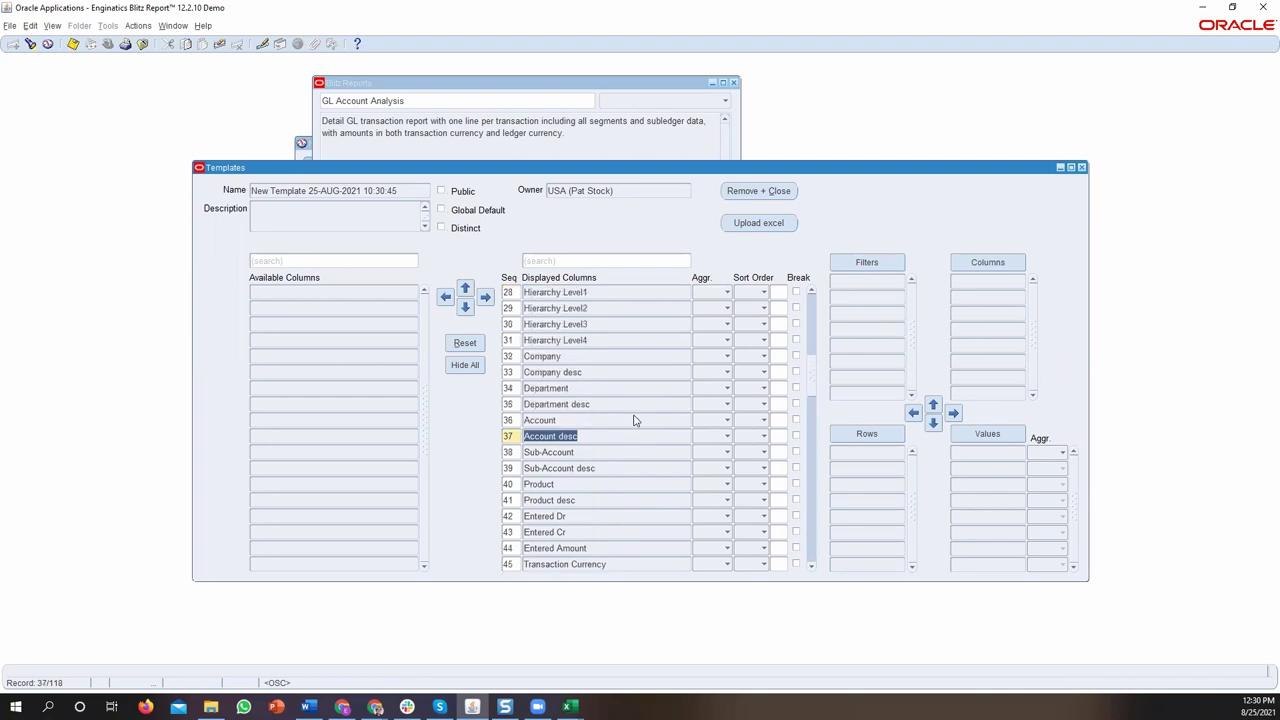
scroll(633, 420, up, 2)
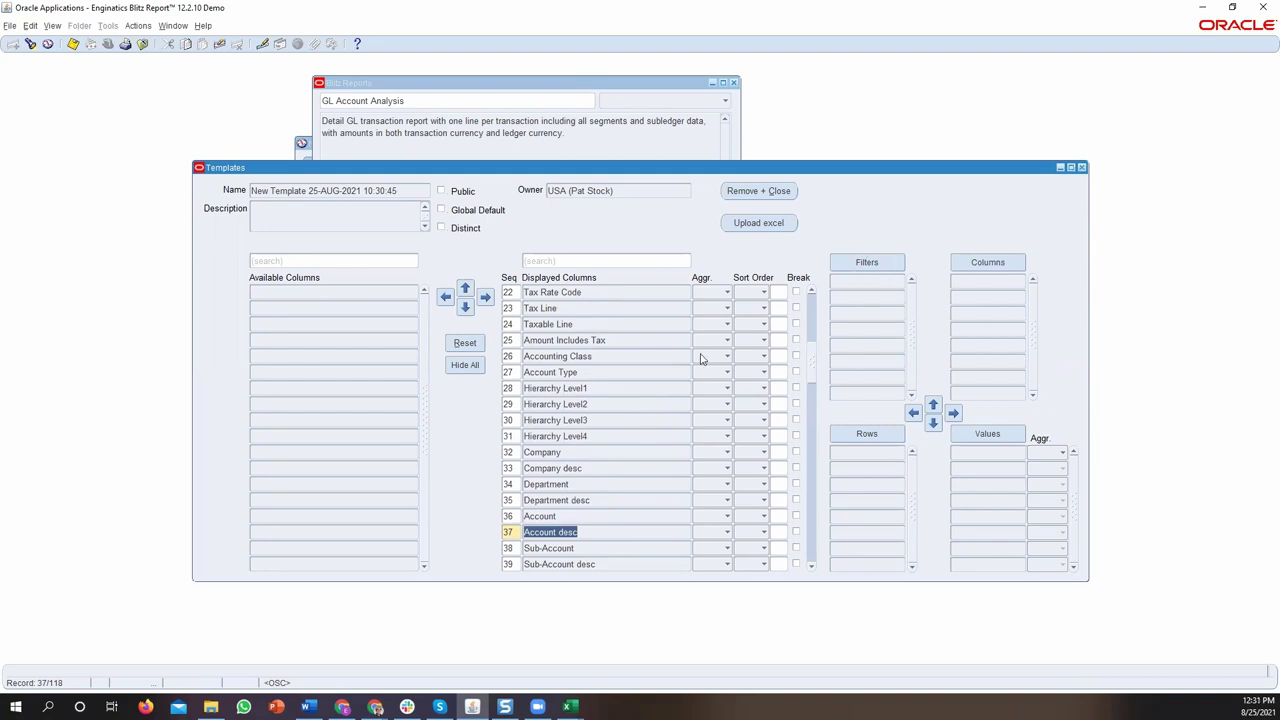
scroll(618, 428, down, 3)
scroll(618, 428, down, 6)
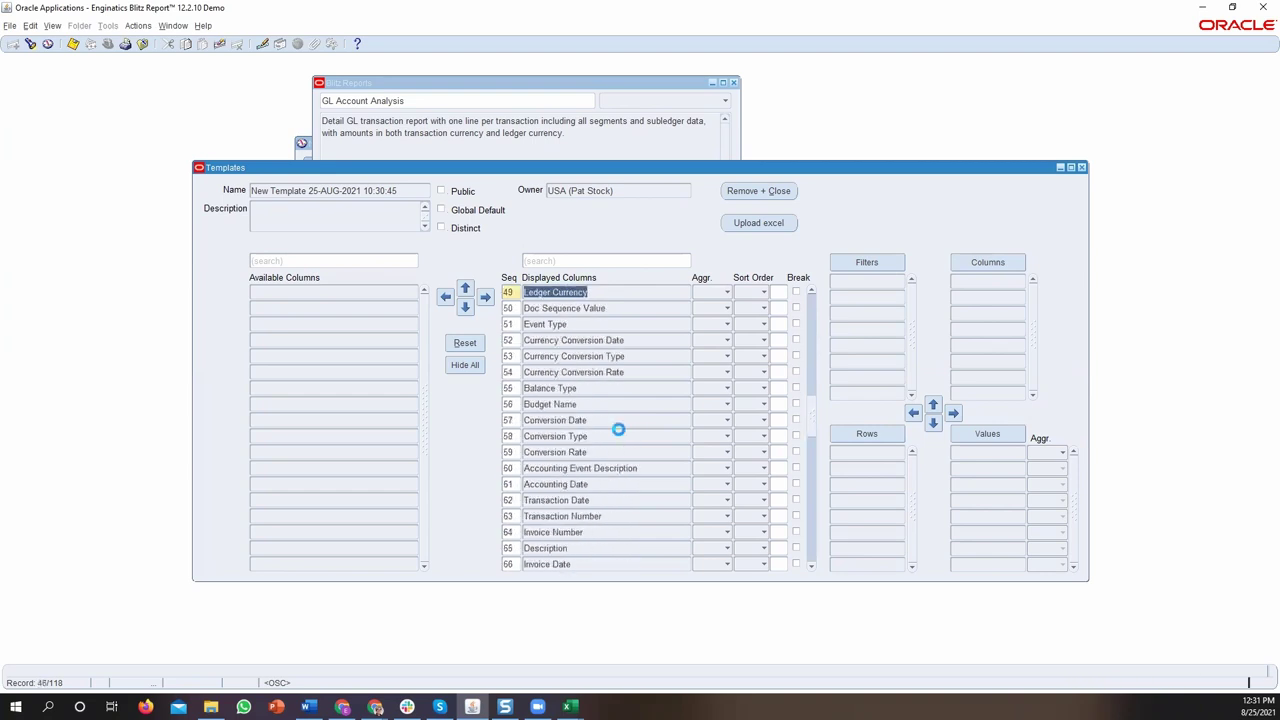
scroll(618, 428, down, 4)
scroll(618, 428, down, 2)
scroll(620, 432, up, 1)
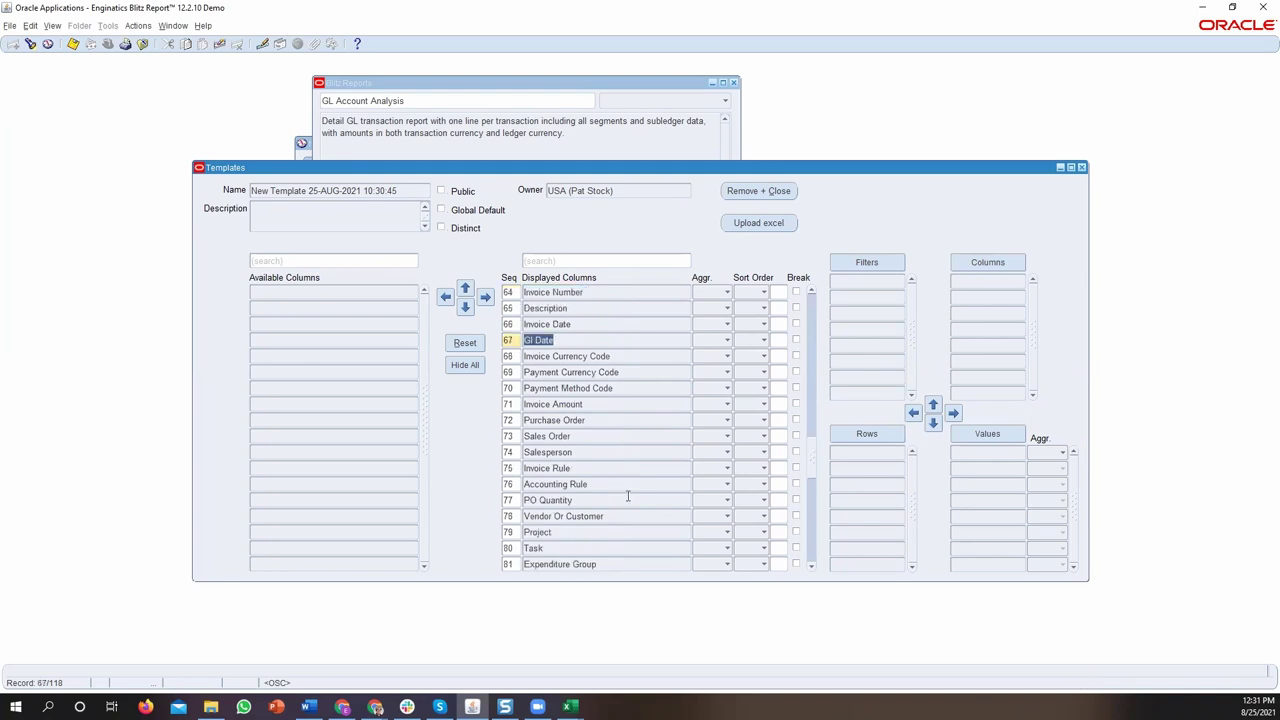
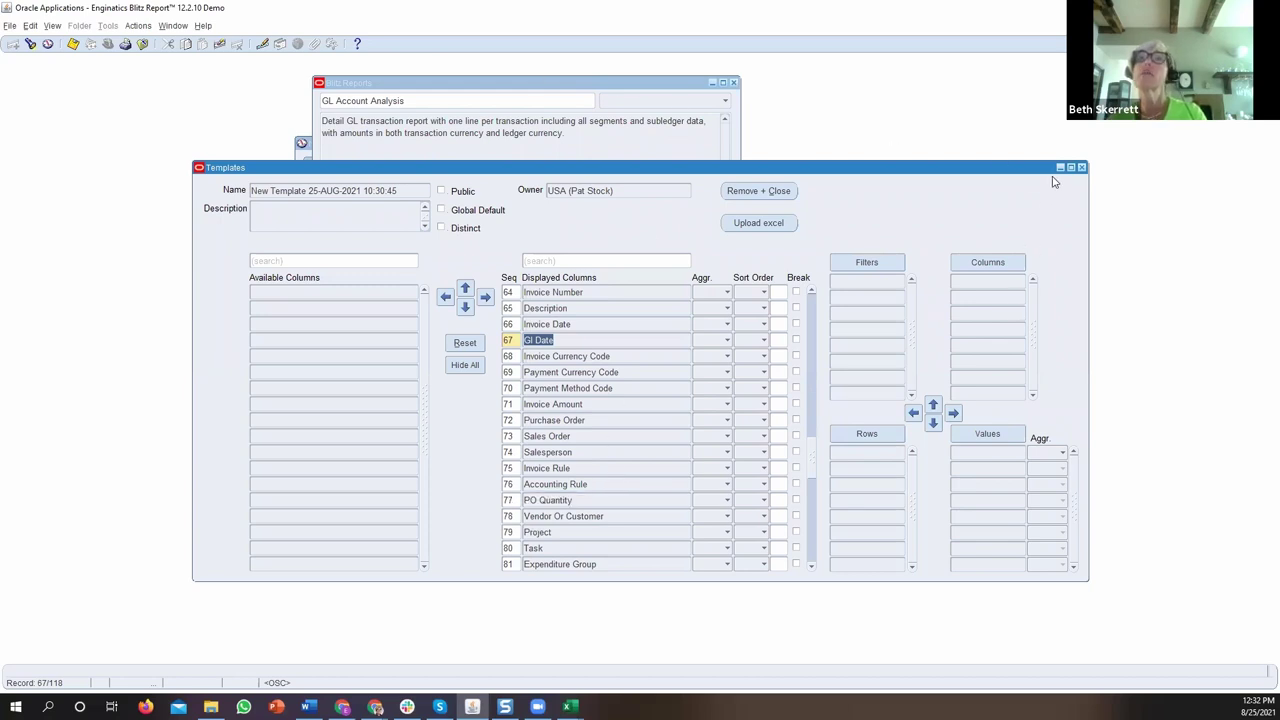
Close the new template's editor and open the setup of the GL Account Analysis report.
click(1081, 167)
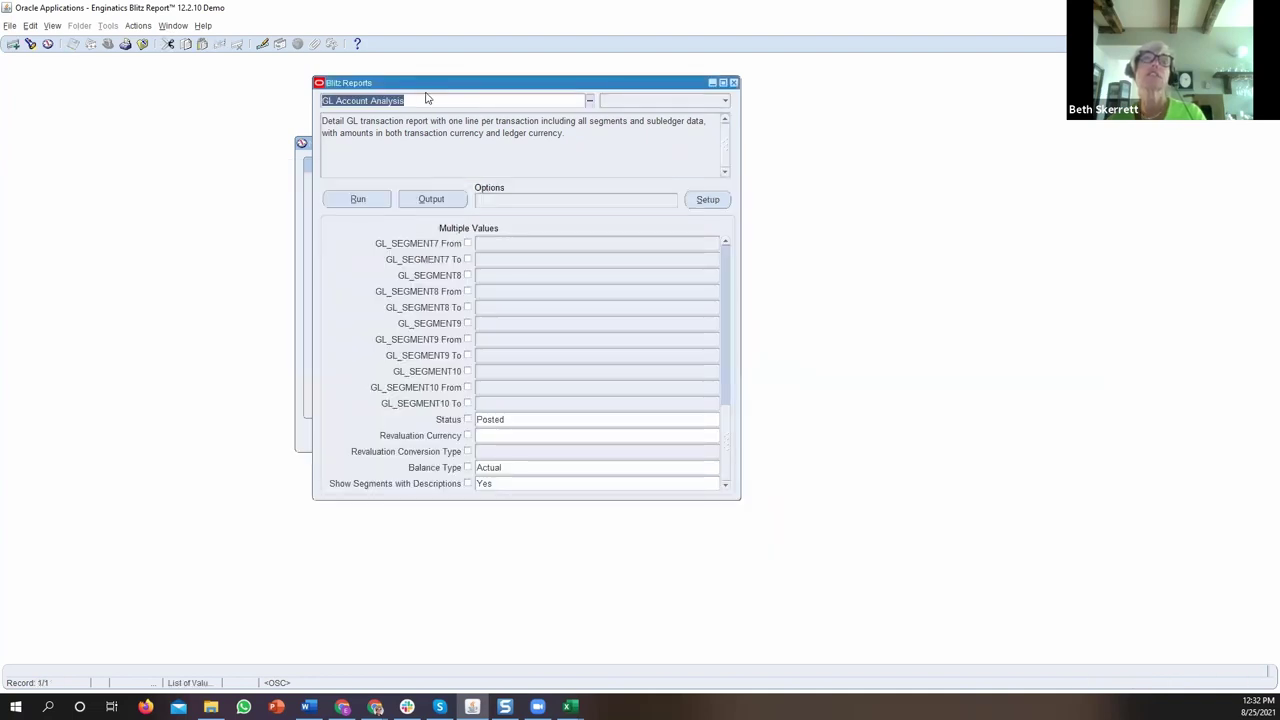
click(138, 25)
mouse_move(173, 25)
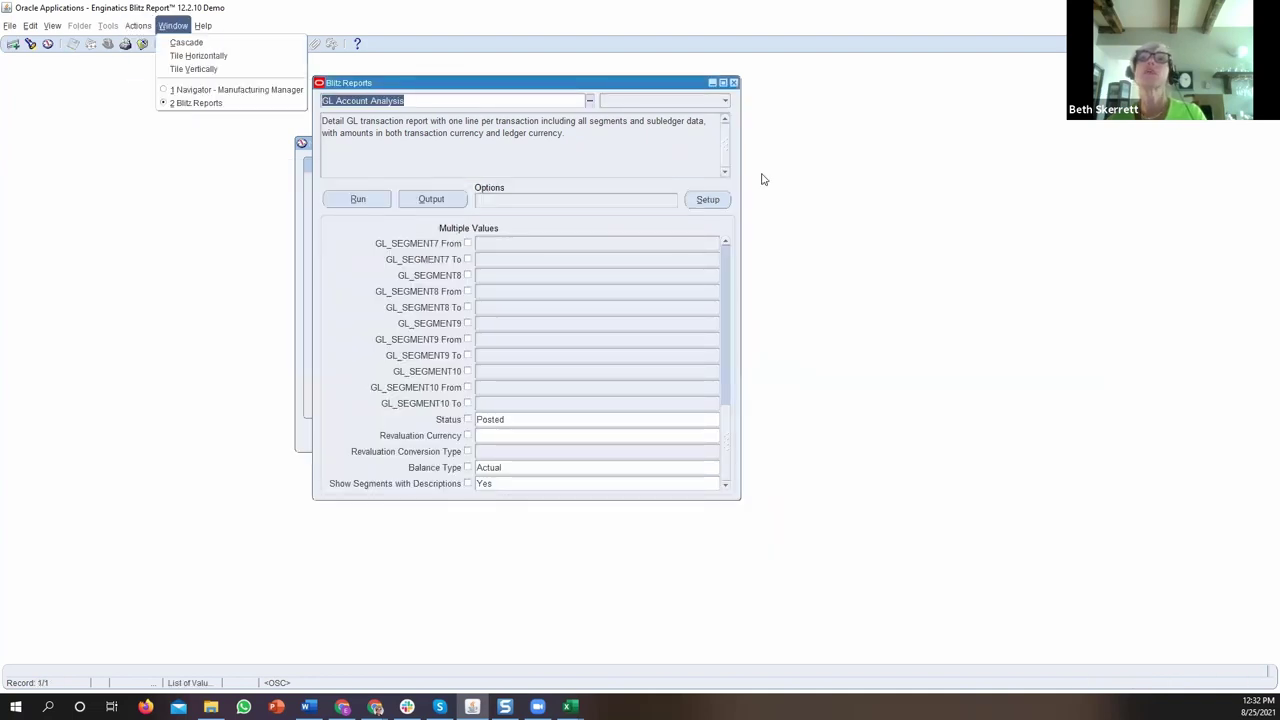
click(707, 199)
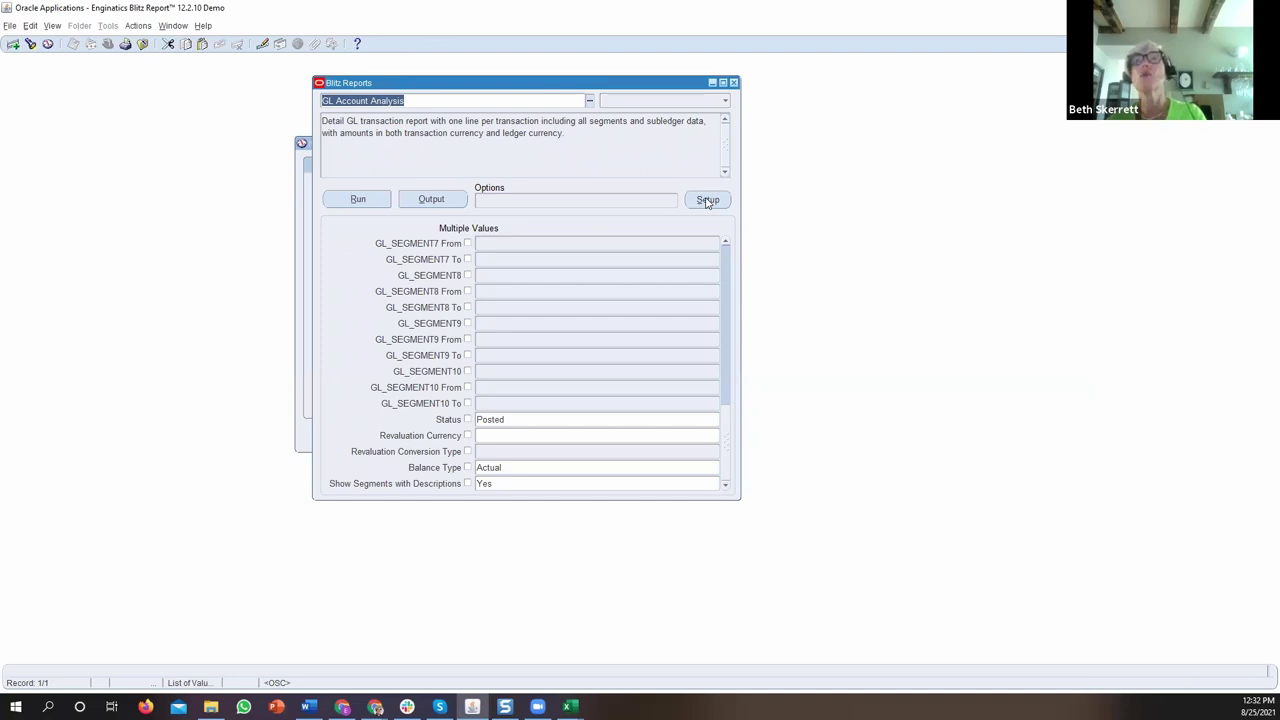
click(707, 200)
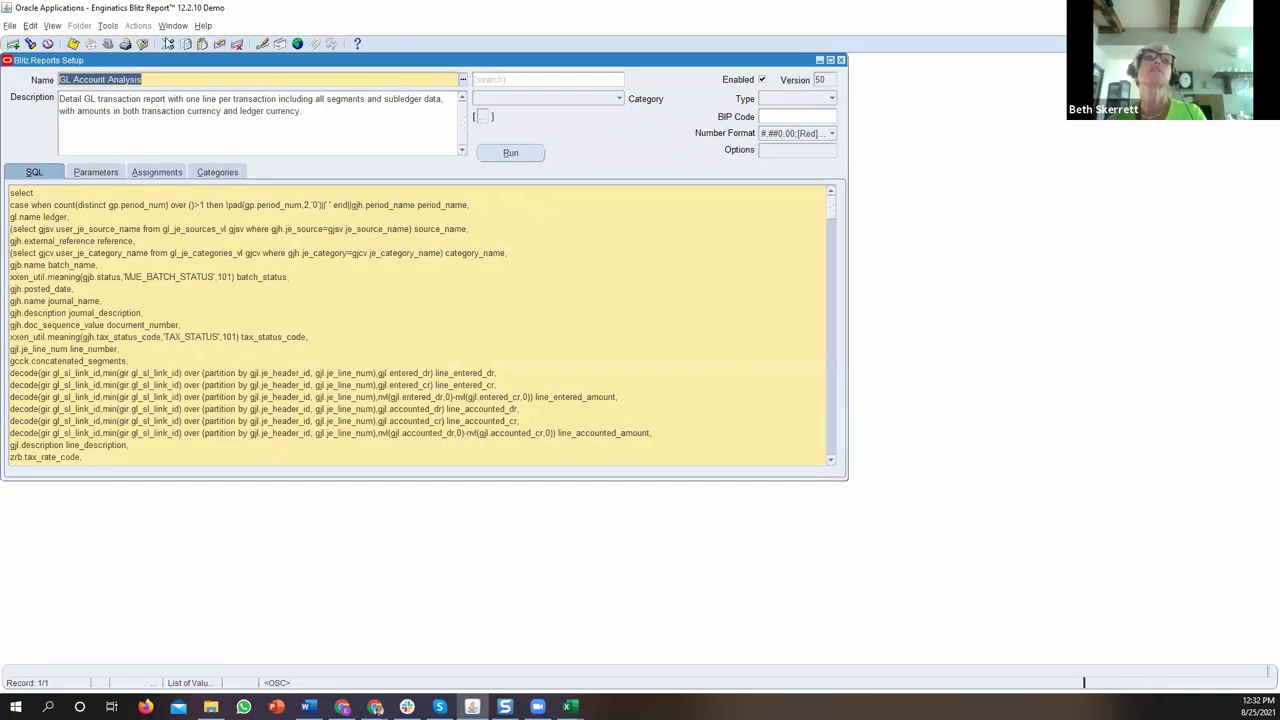
Search the list of reports for "ap %", review the payables reports and close the list without choosing one.
click(108, 27)
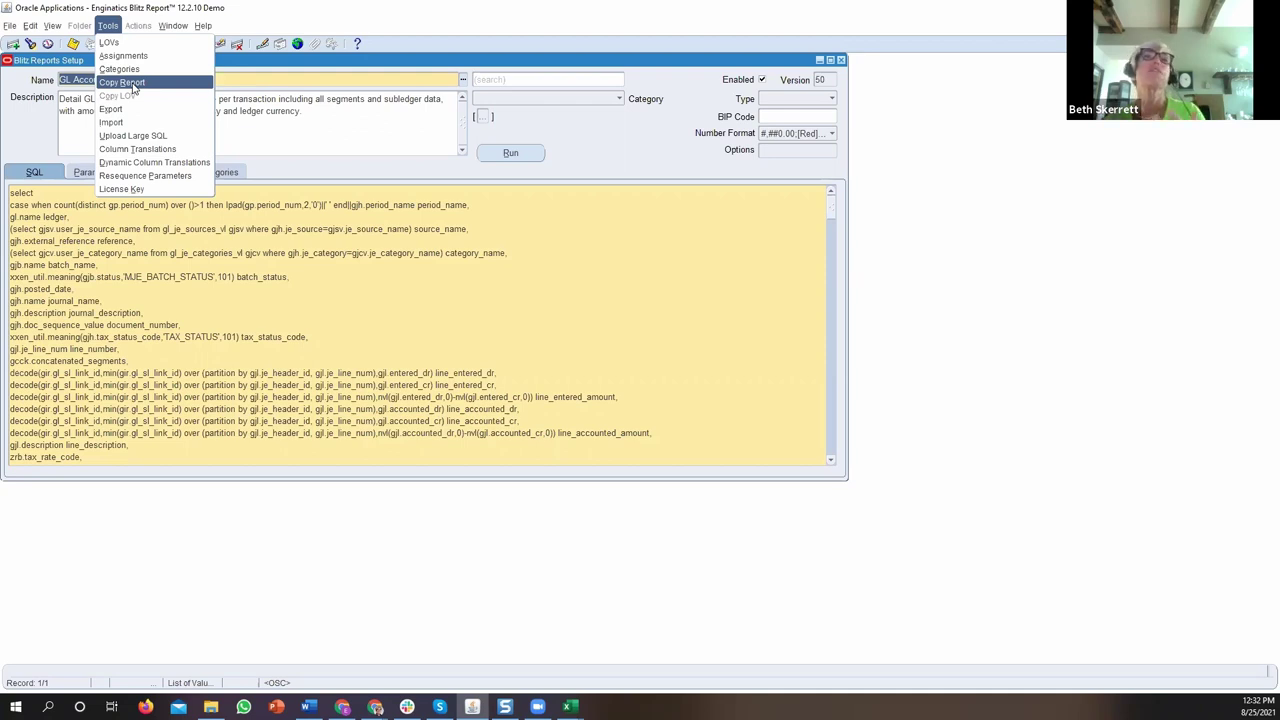
click(250, 83)
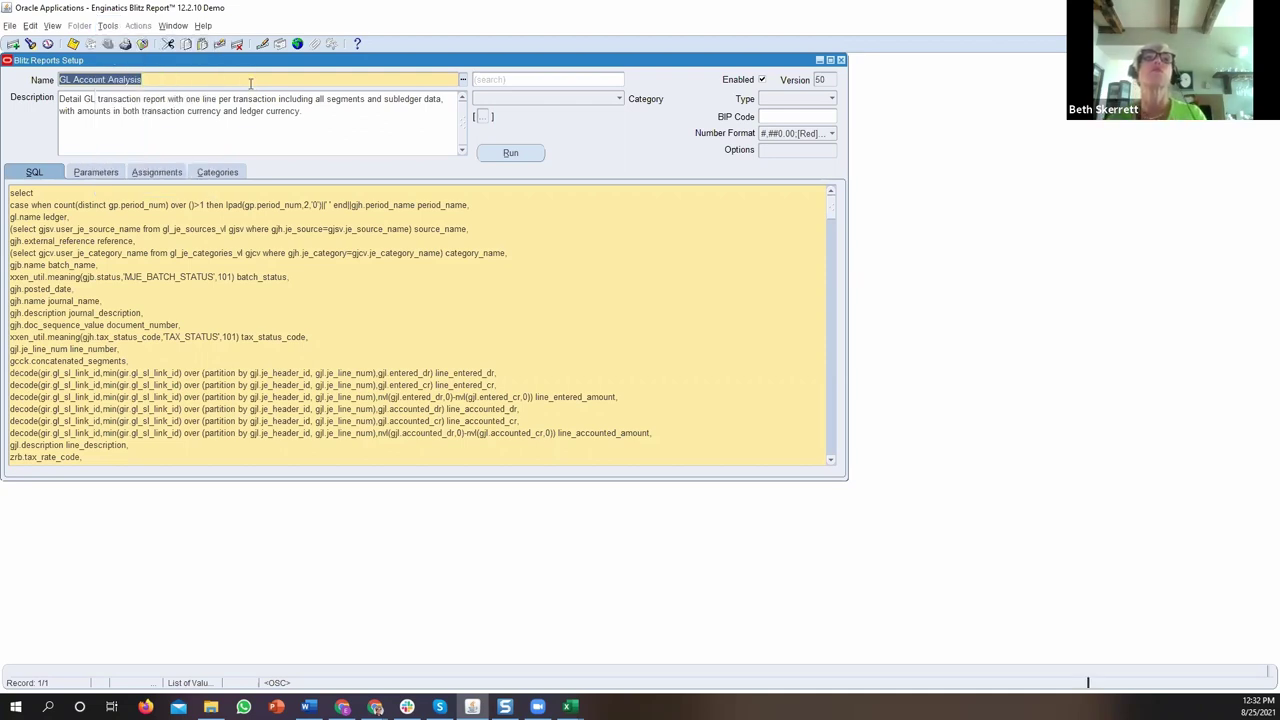
key(ctrl+l)
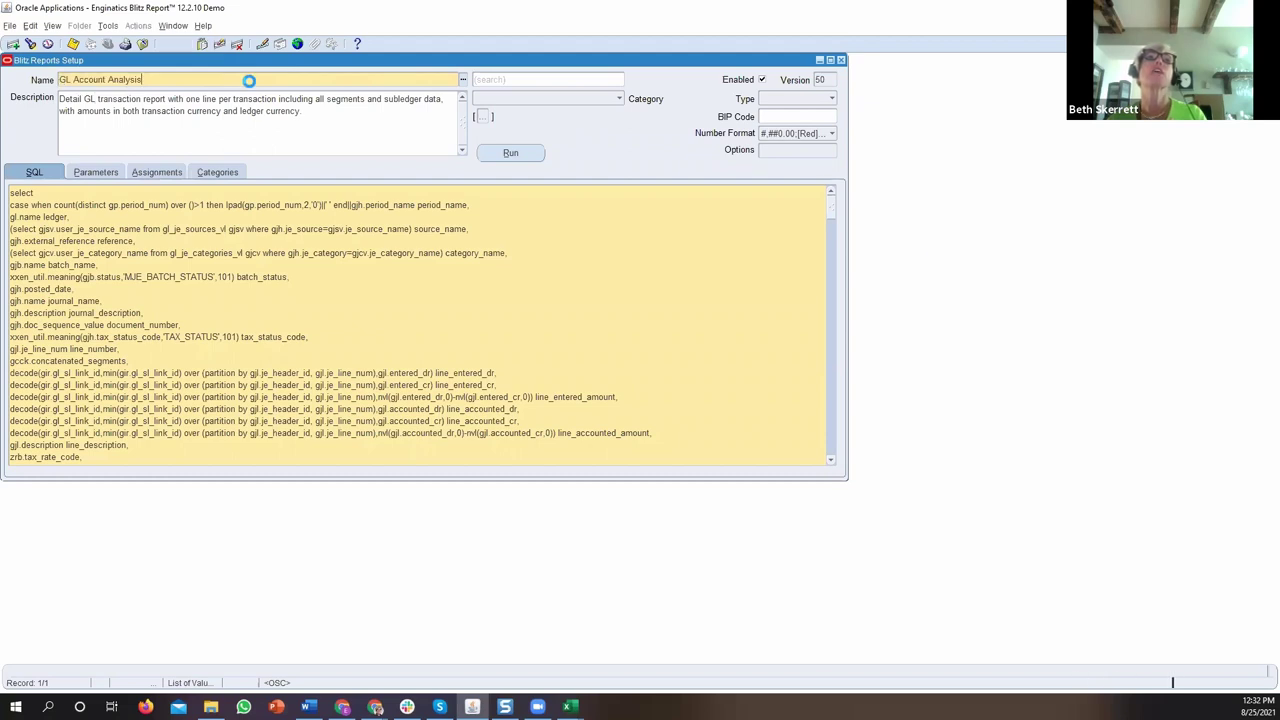
text(ap %)
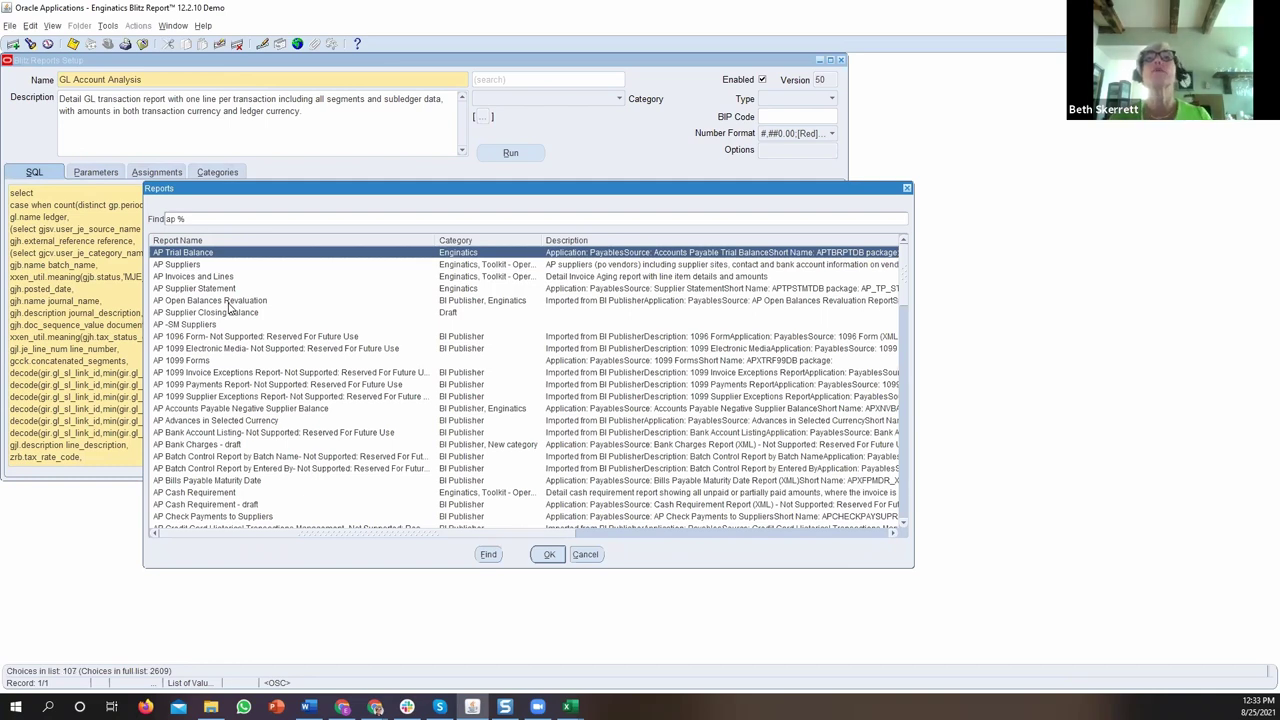
click(906, 188)
Filter the reports by the Enginatics category, review the list and cancel it without choosing a report.
click(605, 100)
scroll(573, 115, up, 6)
scroll(576, 120, down, 1)
scroll(575, 120, down, 1)
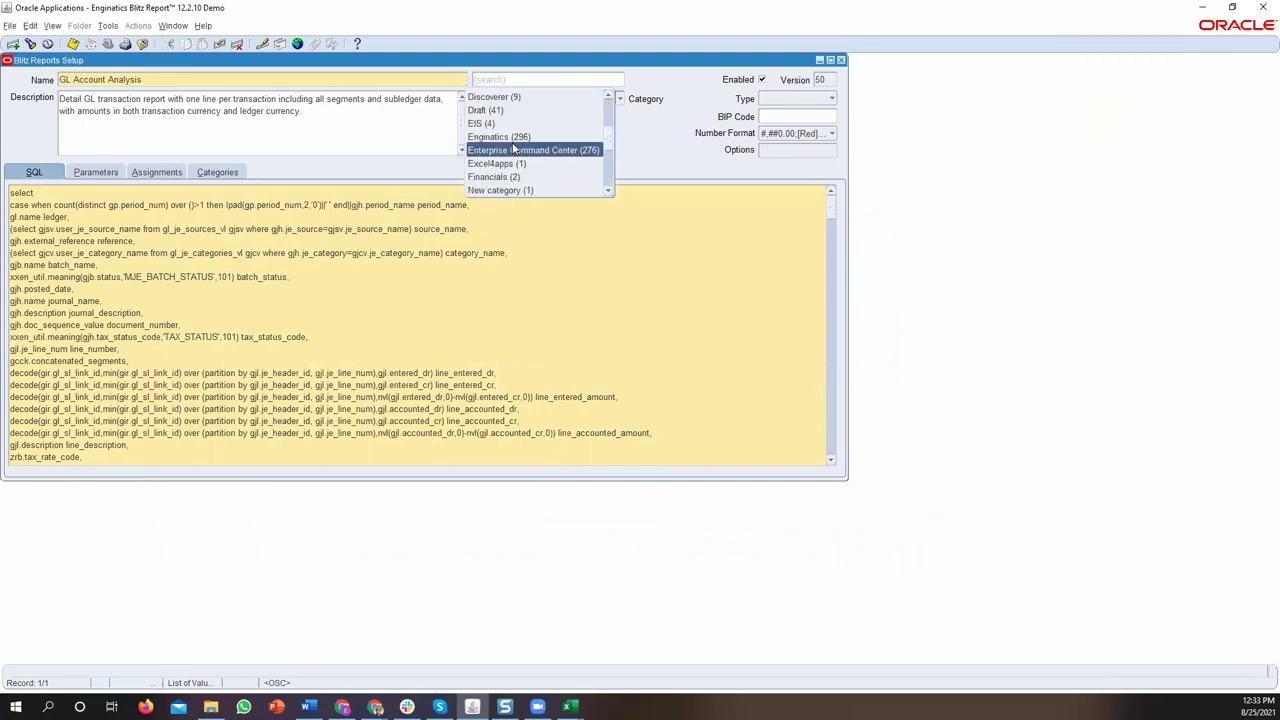
click(513, 137)
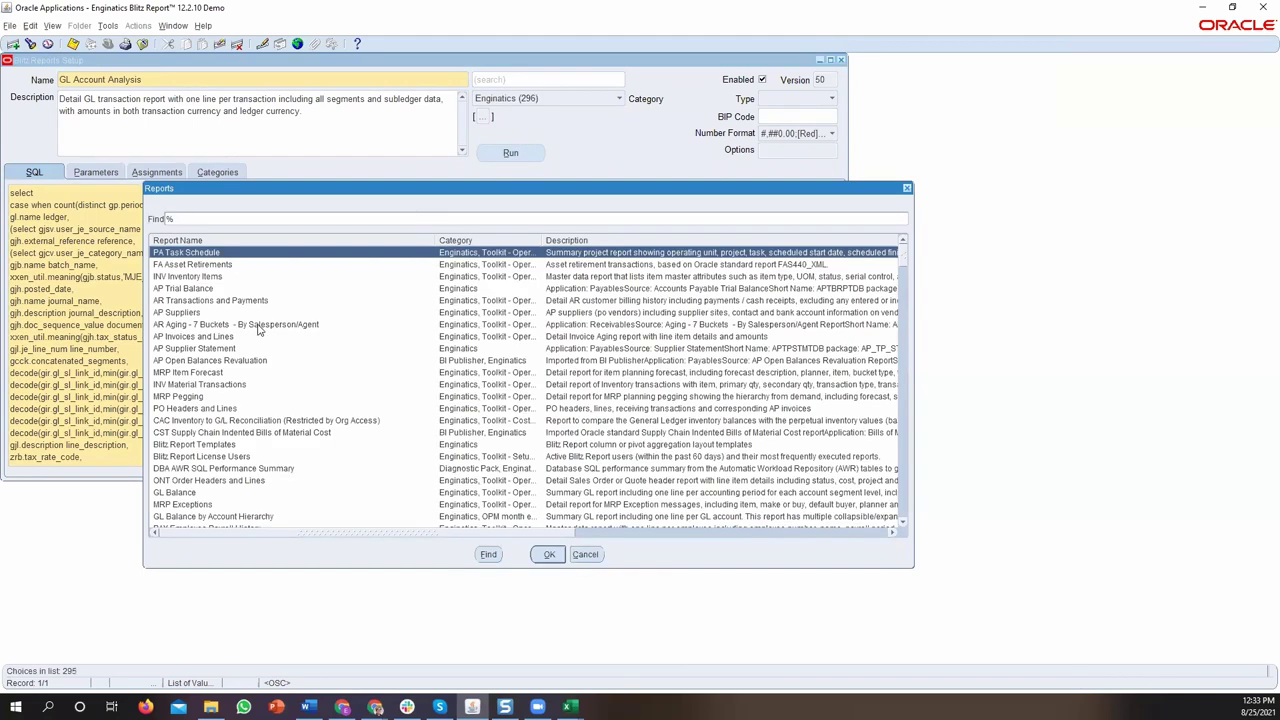
scroll(257, 330, down, 5)
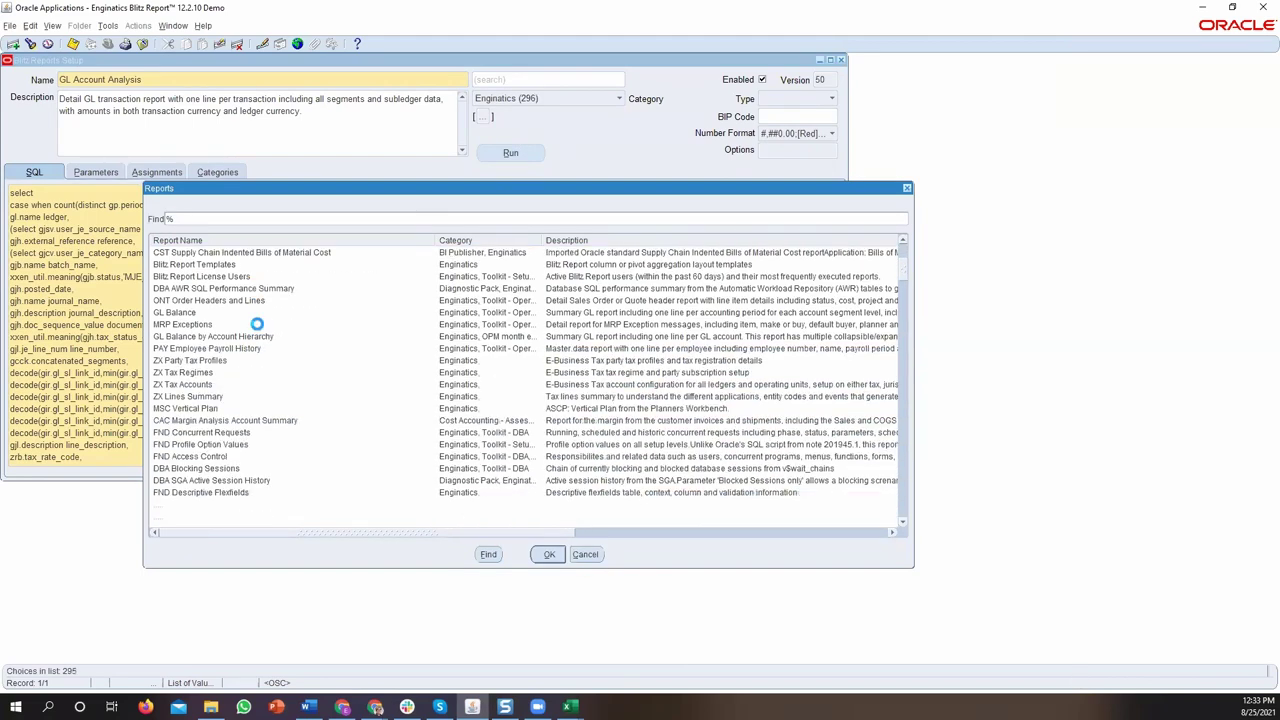
scroll(257, 330, up, 4)
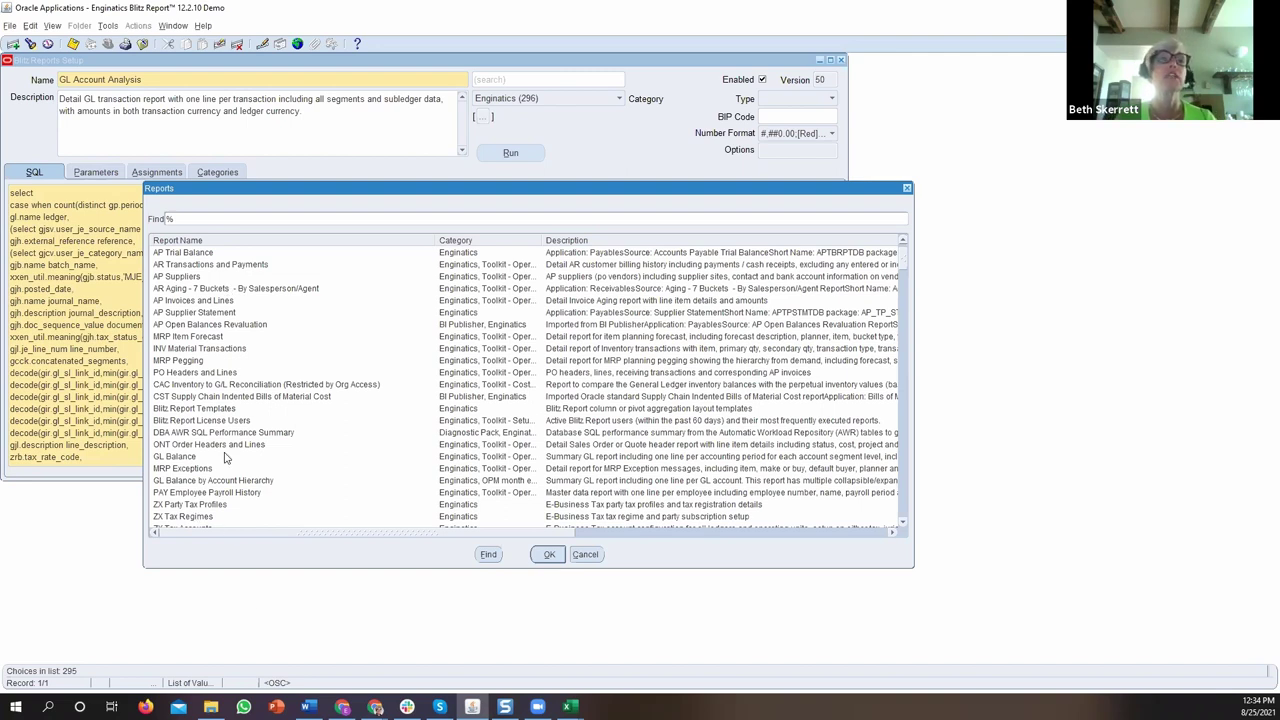
click(588, 558)
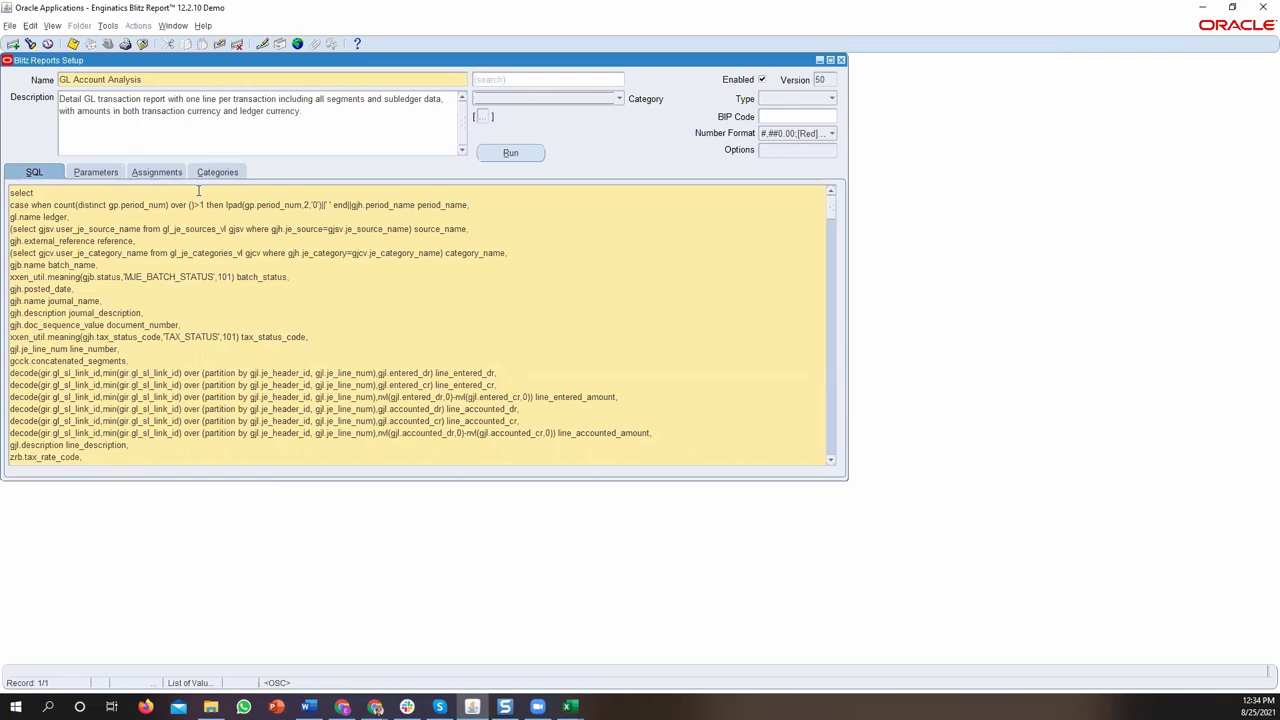
List the Enginatics category's reports again, narrow them to names starting with "f", review the FA and FND reports and cancel.
click(600, 100)
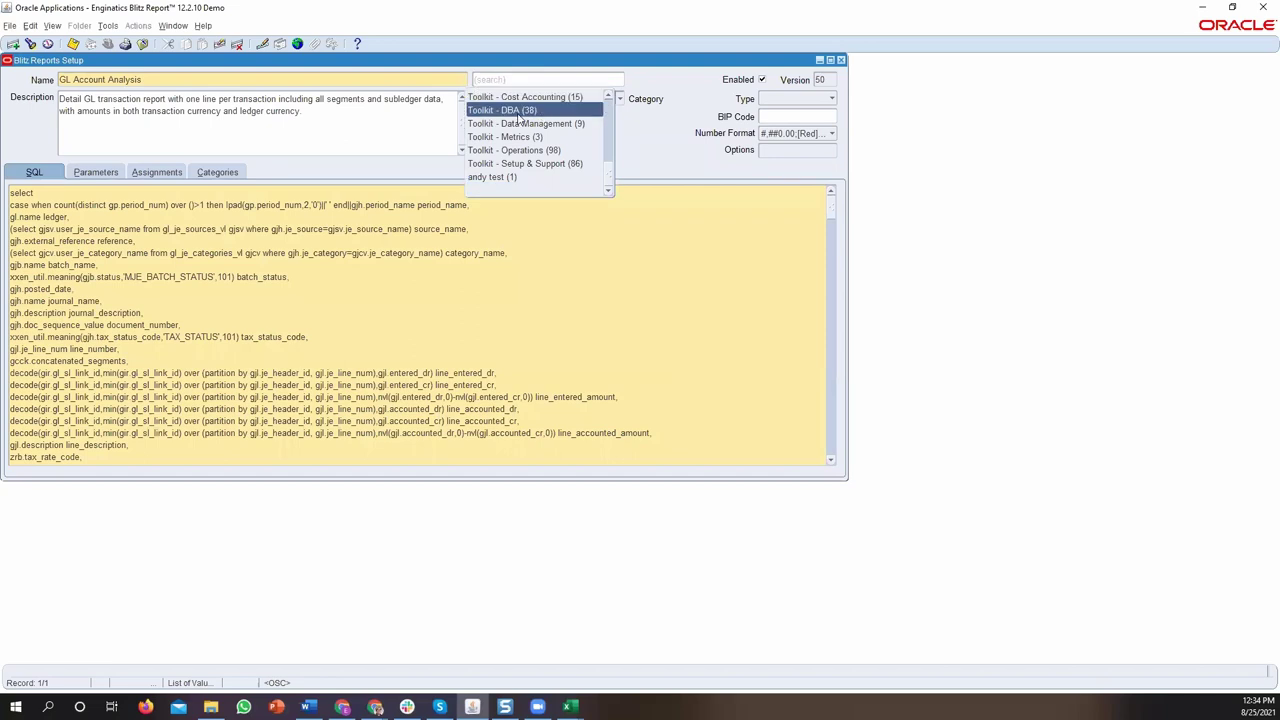
scroll(519, 122, up, 5)
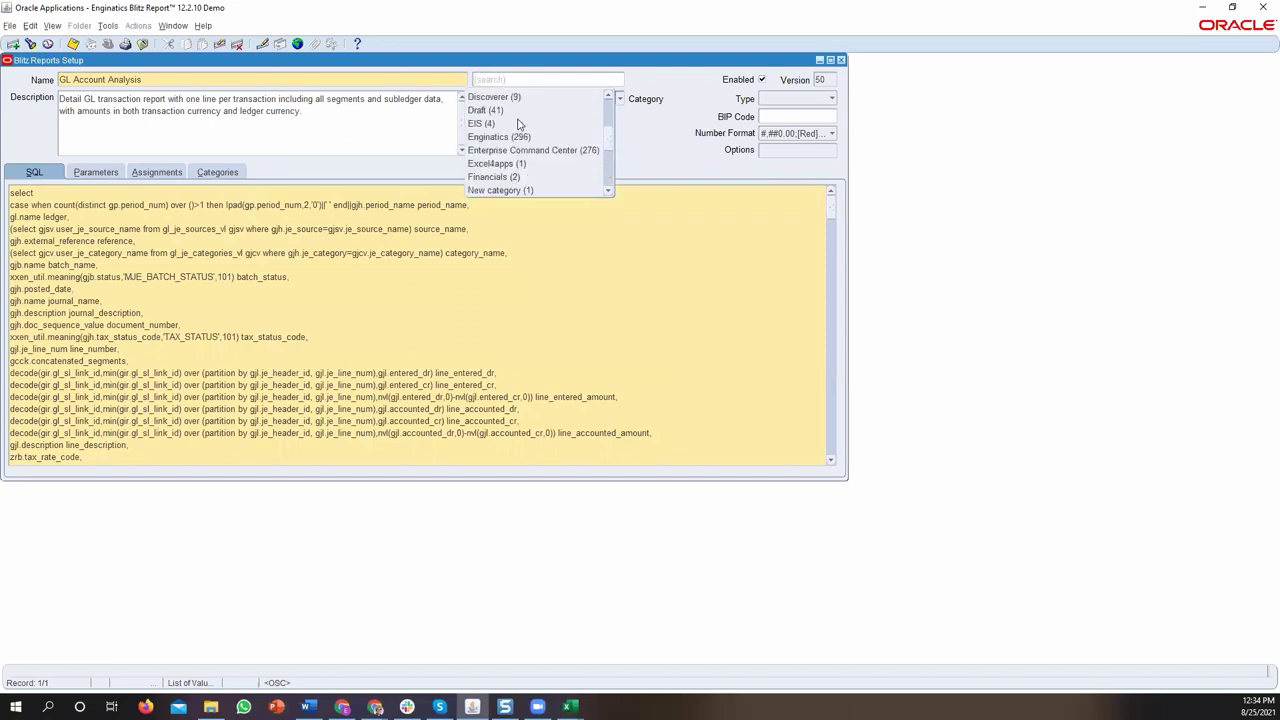
scroll(519, 122, up, 1)
scroll(513, 131, up, 1)
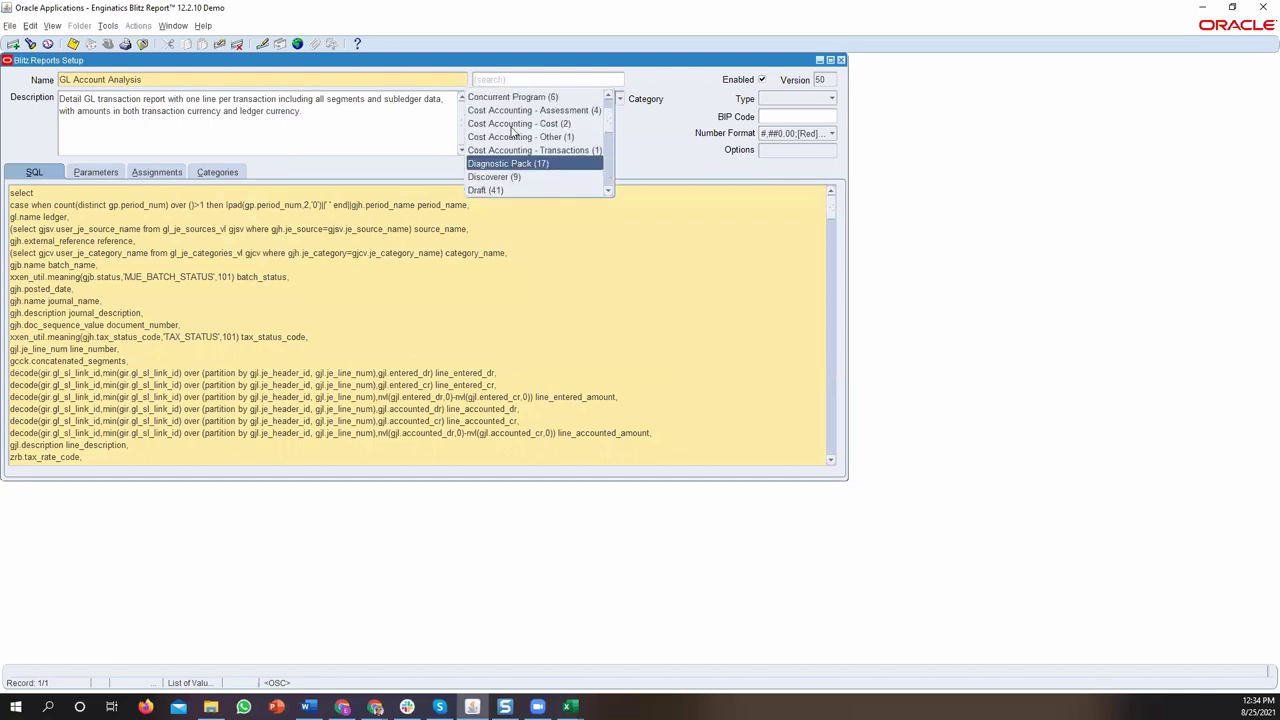
scroll(513, 131, up, 1)
scroll(510, 138, down, 2)
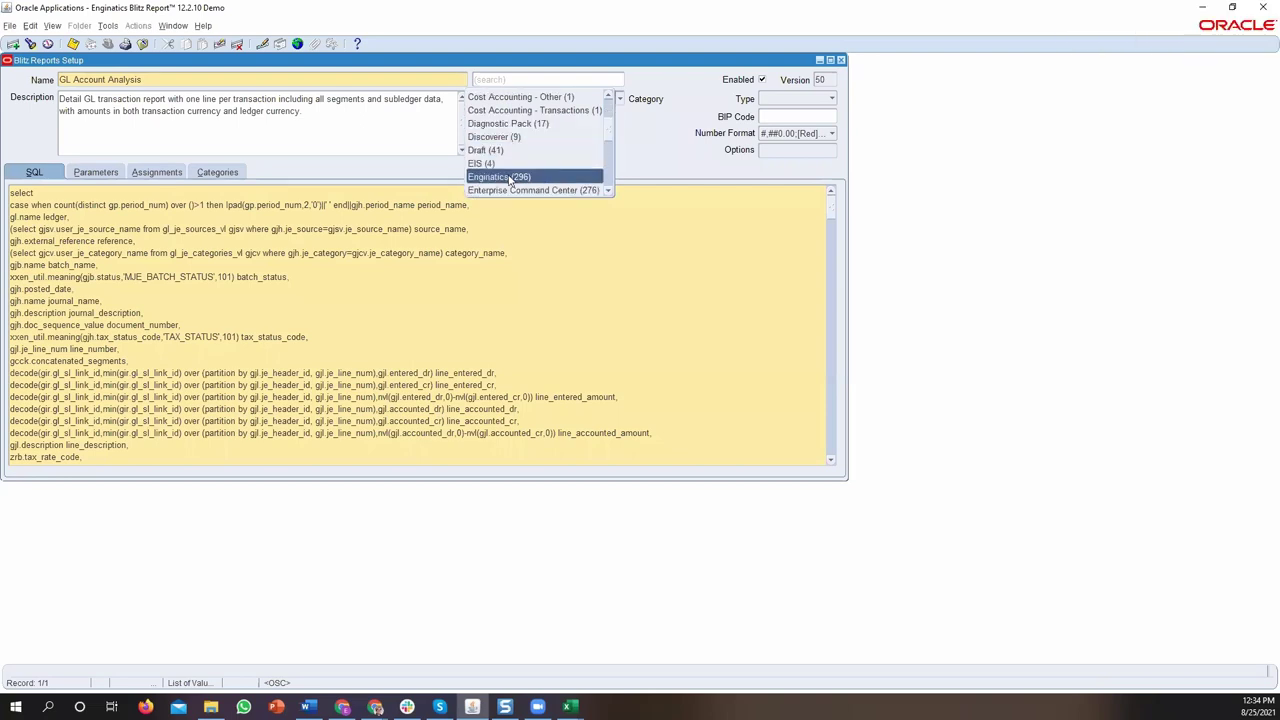
click(505, 176)
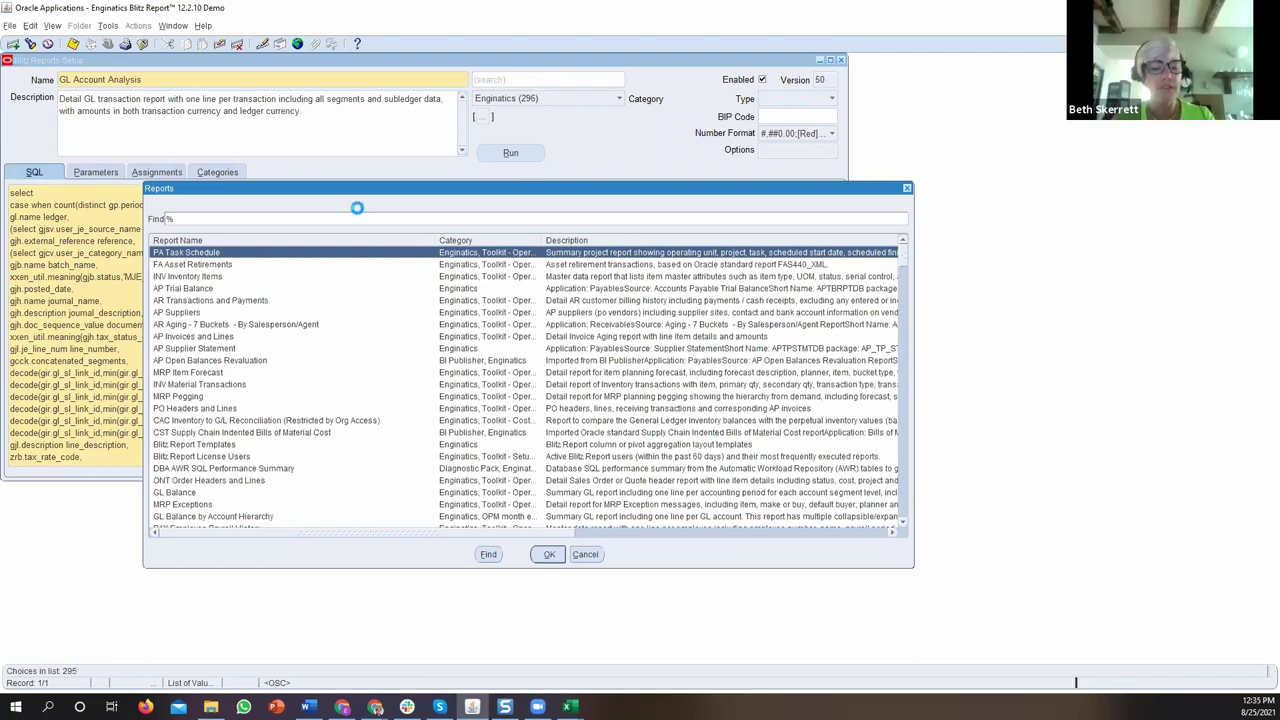
text(f)
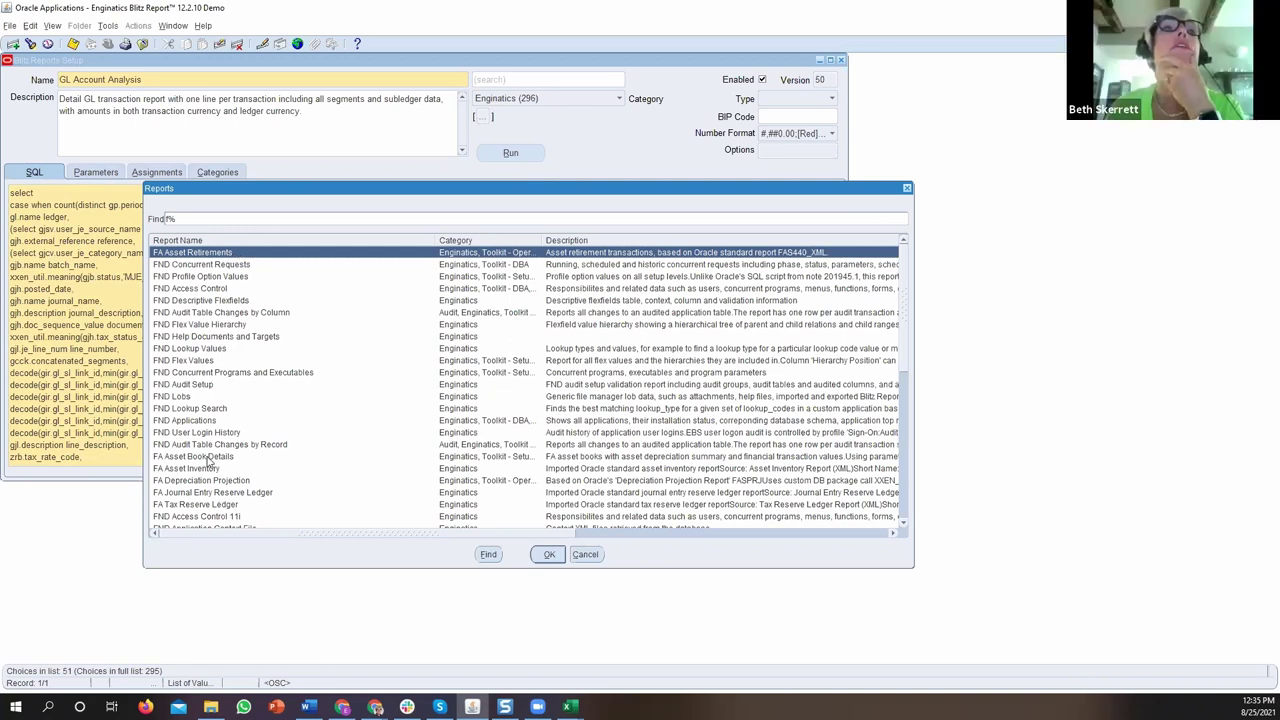
scroll(208, 461, down, 1)
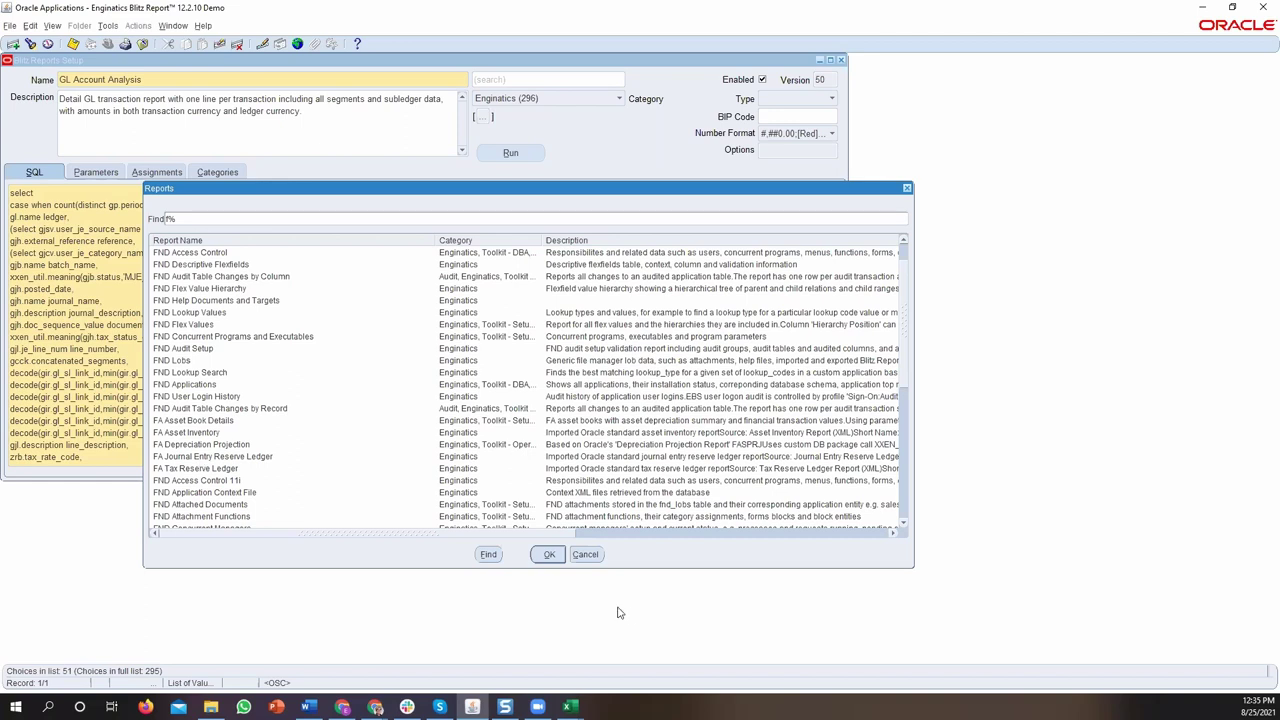
click(588, 556)
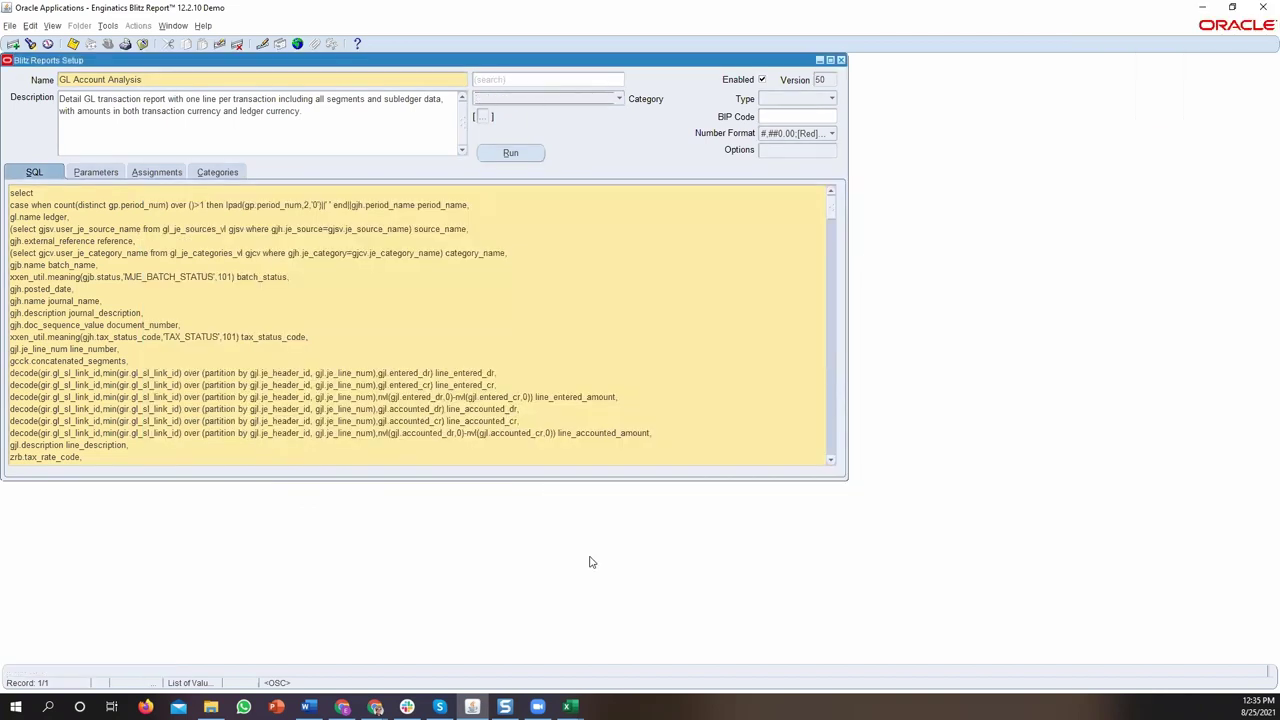
Open the GL Account Analysis run window from setup, choose the 6-Excel Pie Chart - Products template and view its column layout.
click(510, 153)
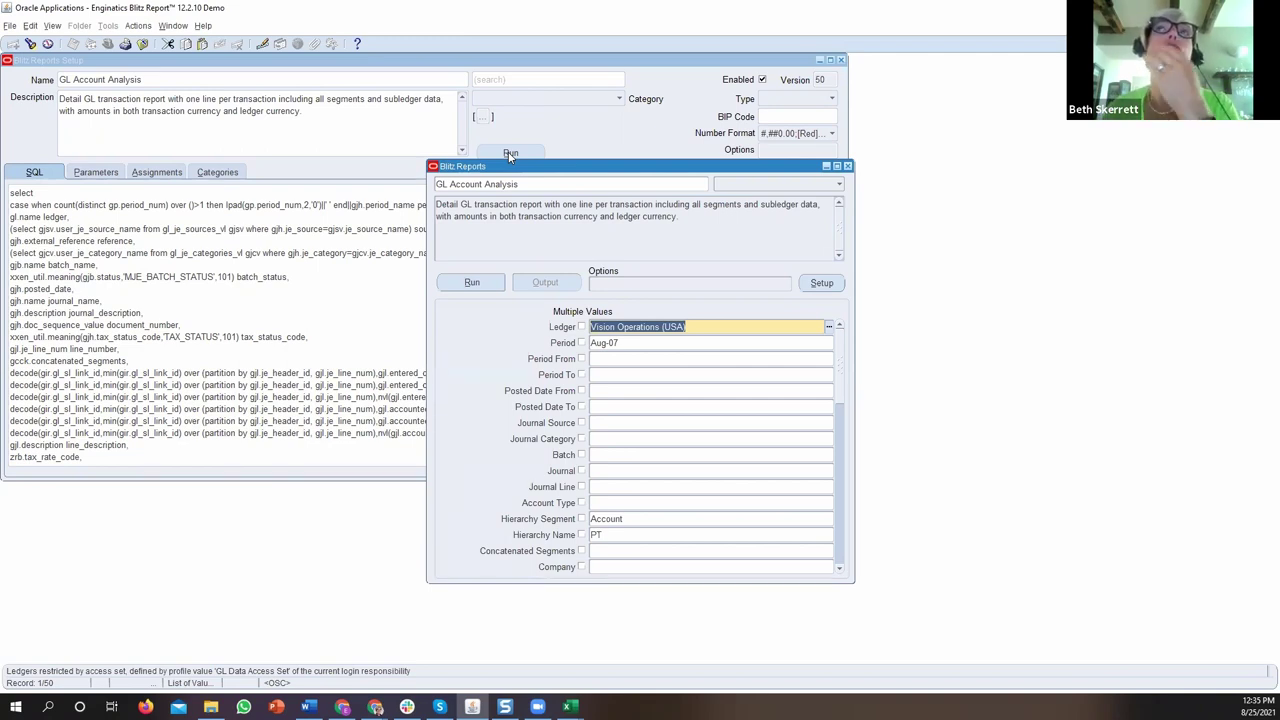
click(658, 284)
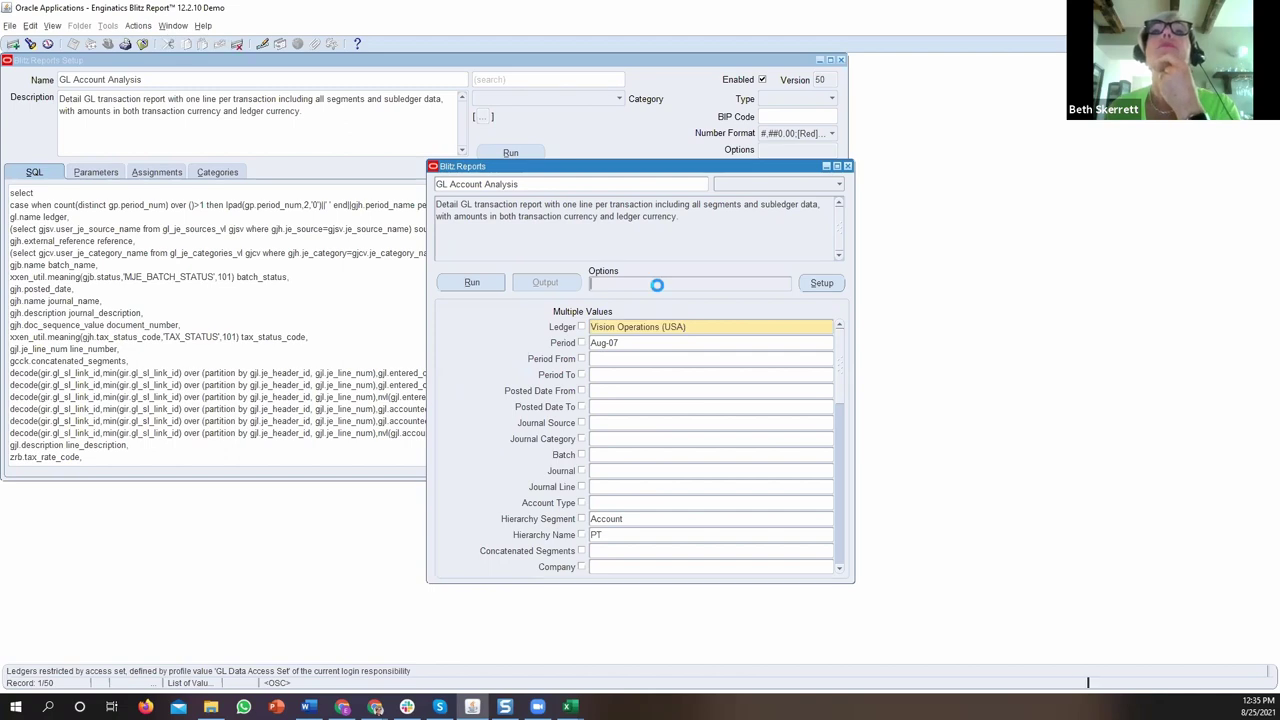
click(693, 277)
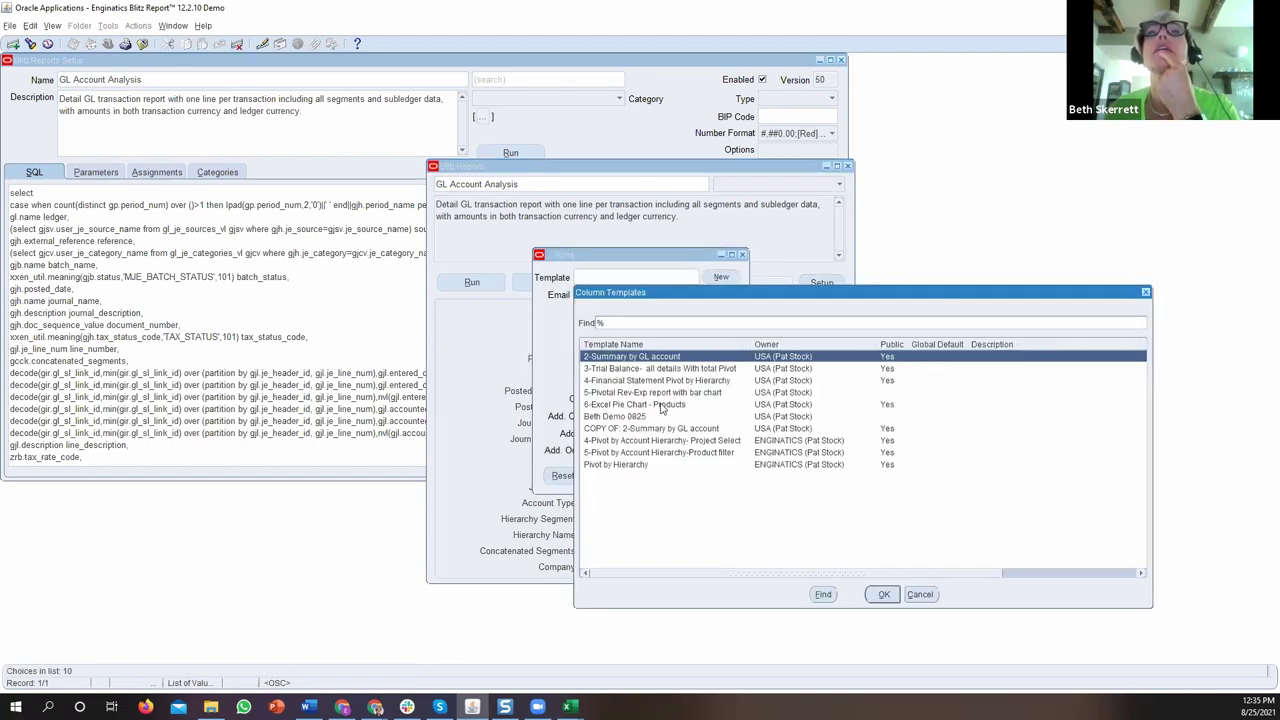
double_click(660, 404)
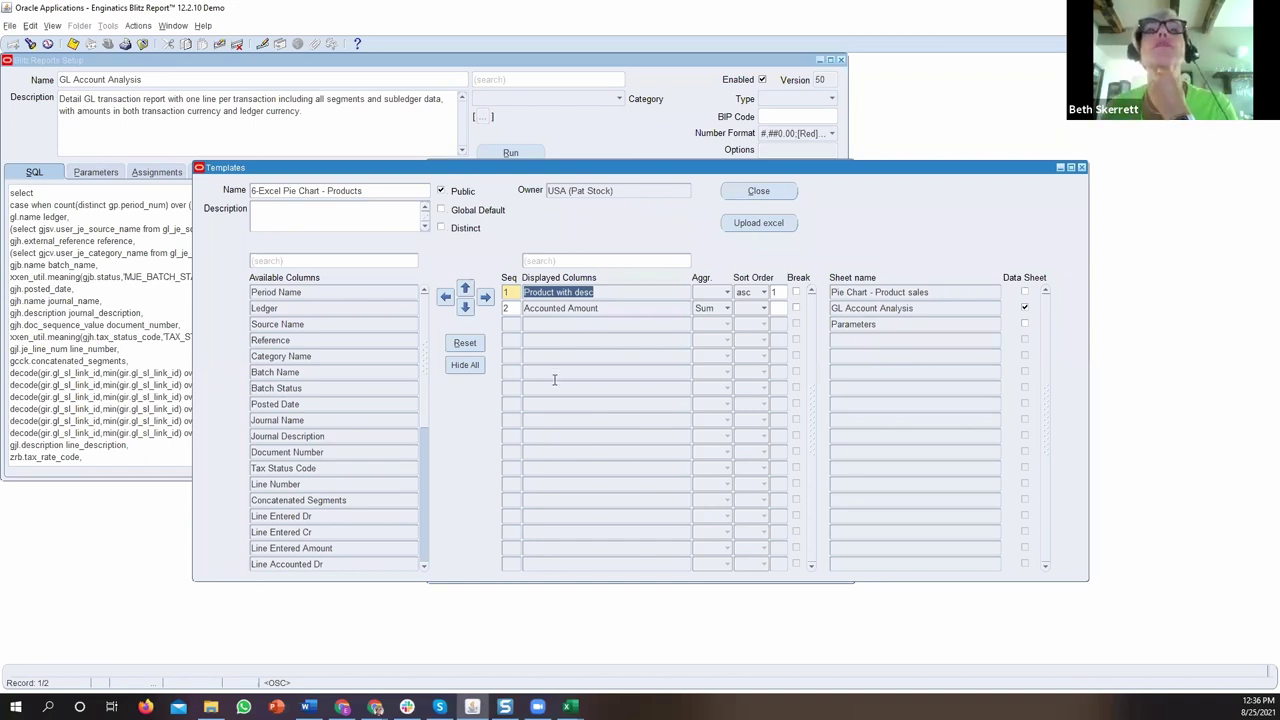
Return to the GL Account Analysis run window, set the Account Type to Revenue and run the pie chart report.
click(508, 154)
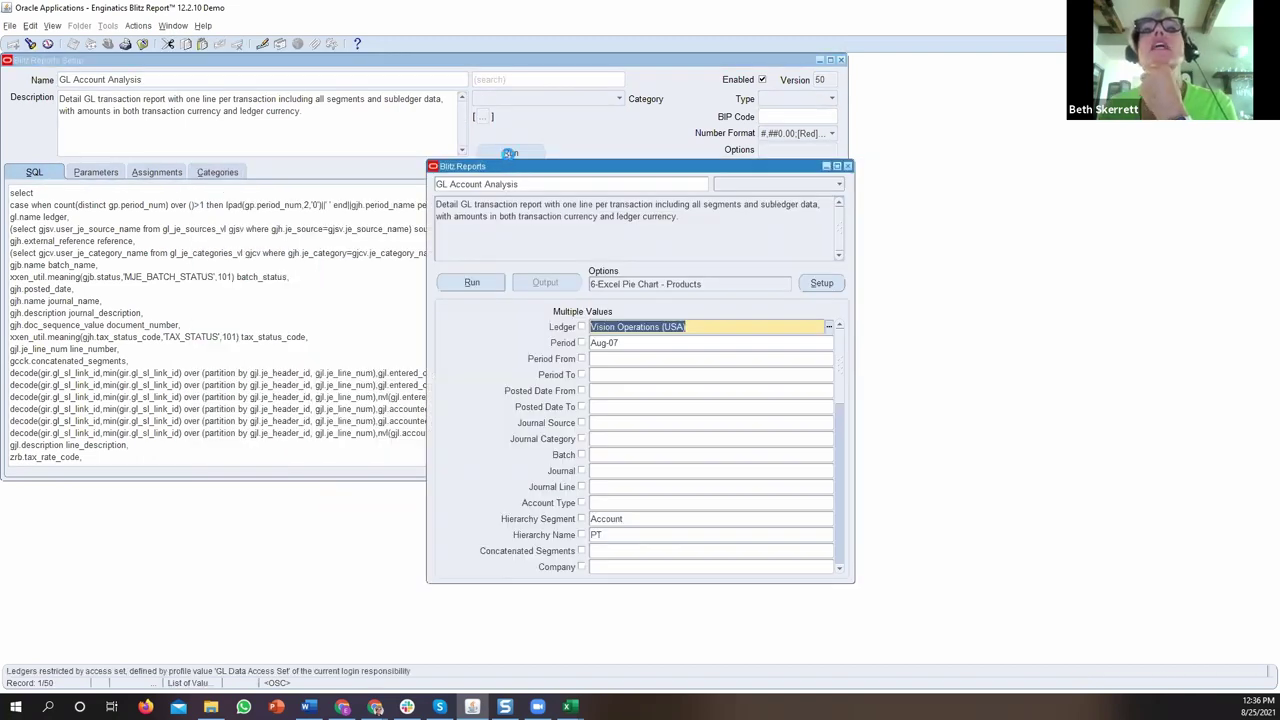
click(649, 504)
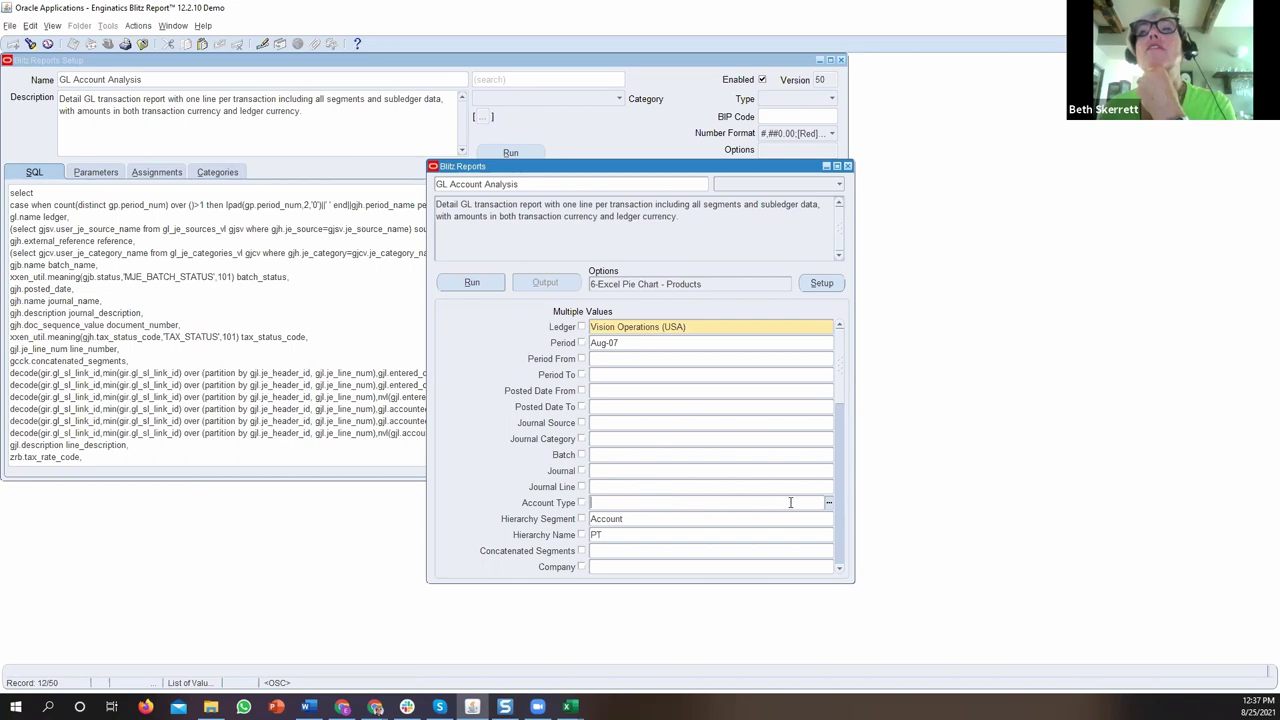
click(826, 501)
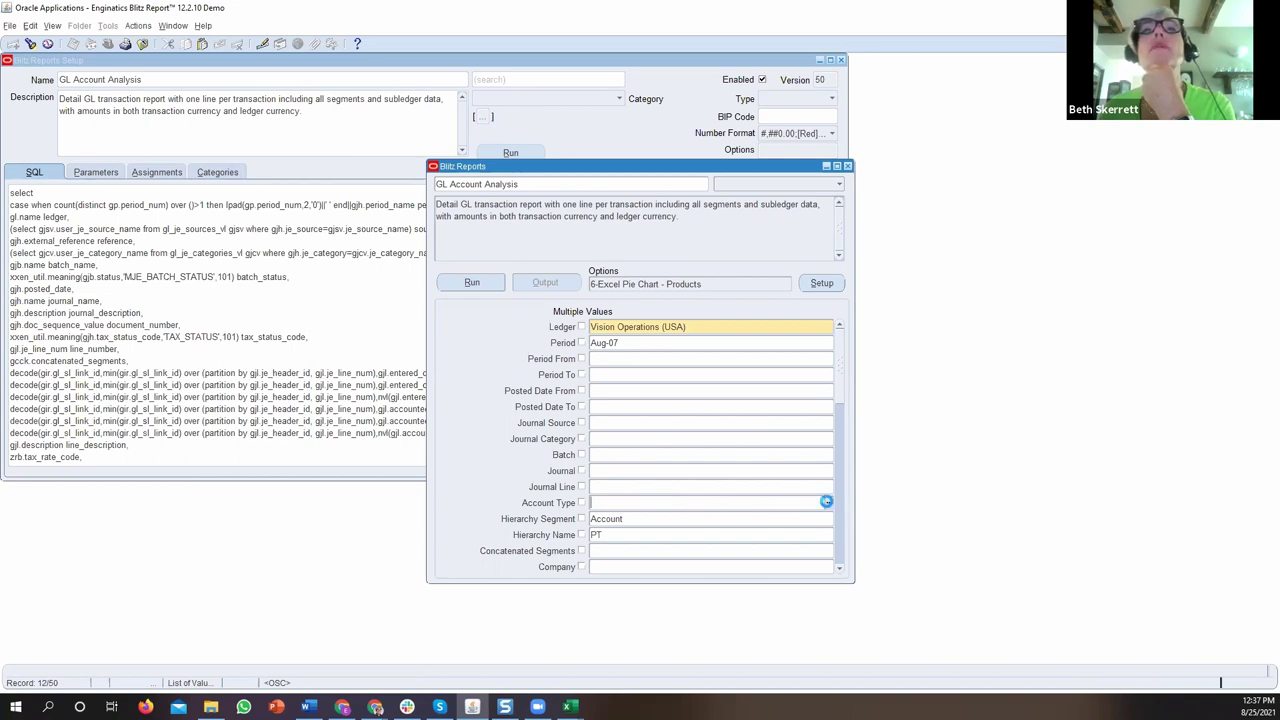
click(456, 370)
click(456, 370)
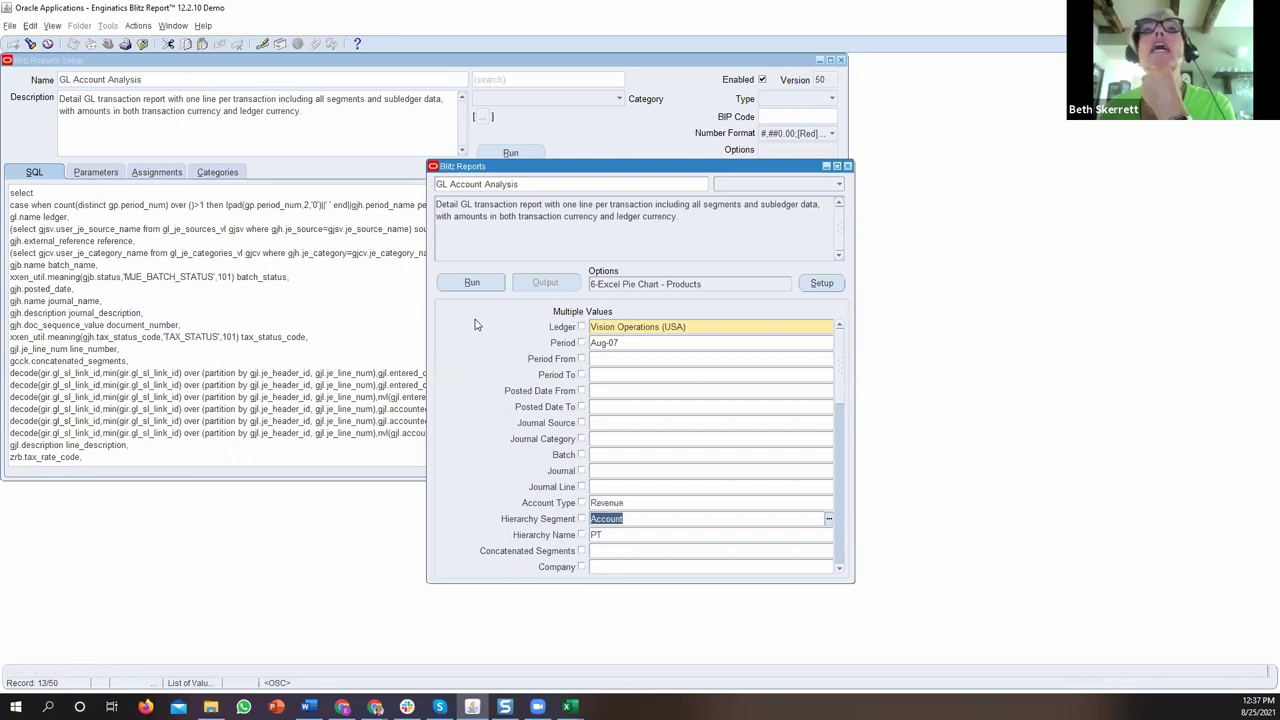
click(470, 285)
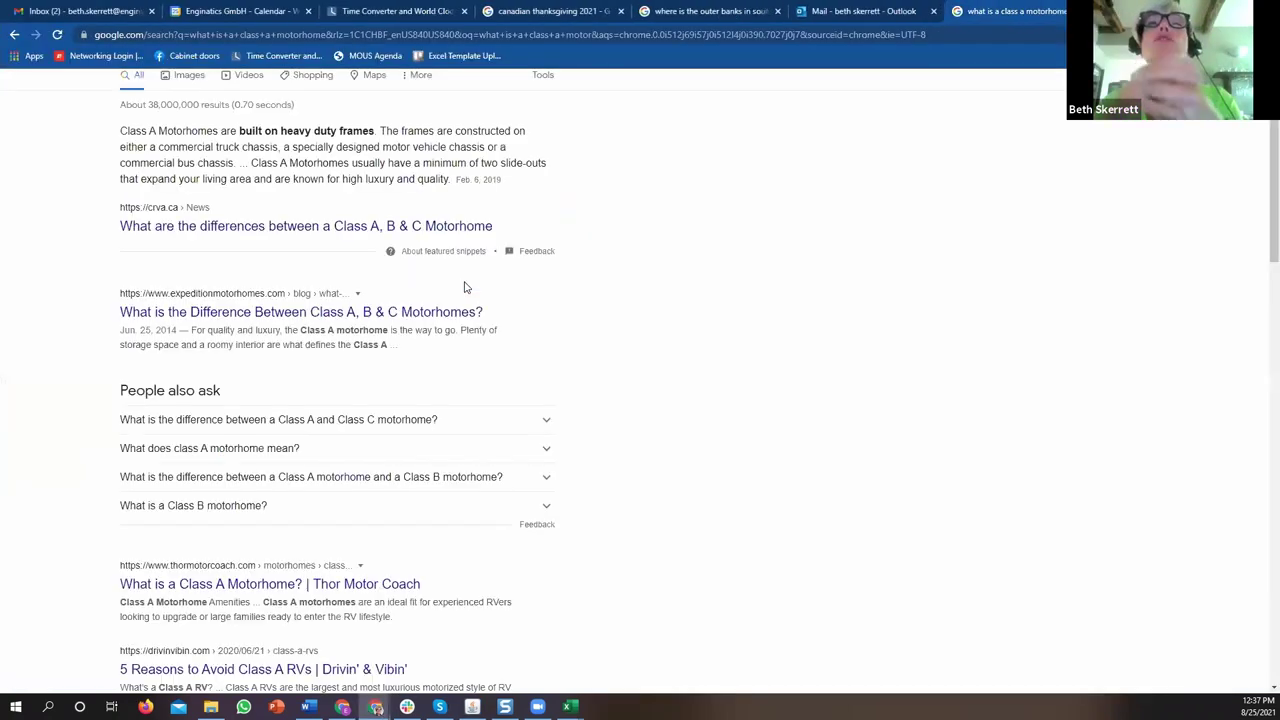
Switch to the Excel output and review the product sales pie chart and the GL Account Analysis data sheet behind it.
key(alt+Tab)
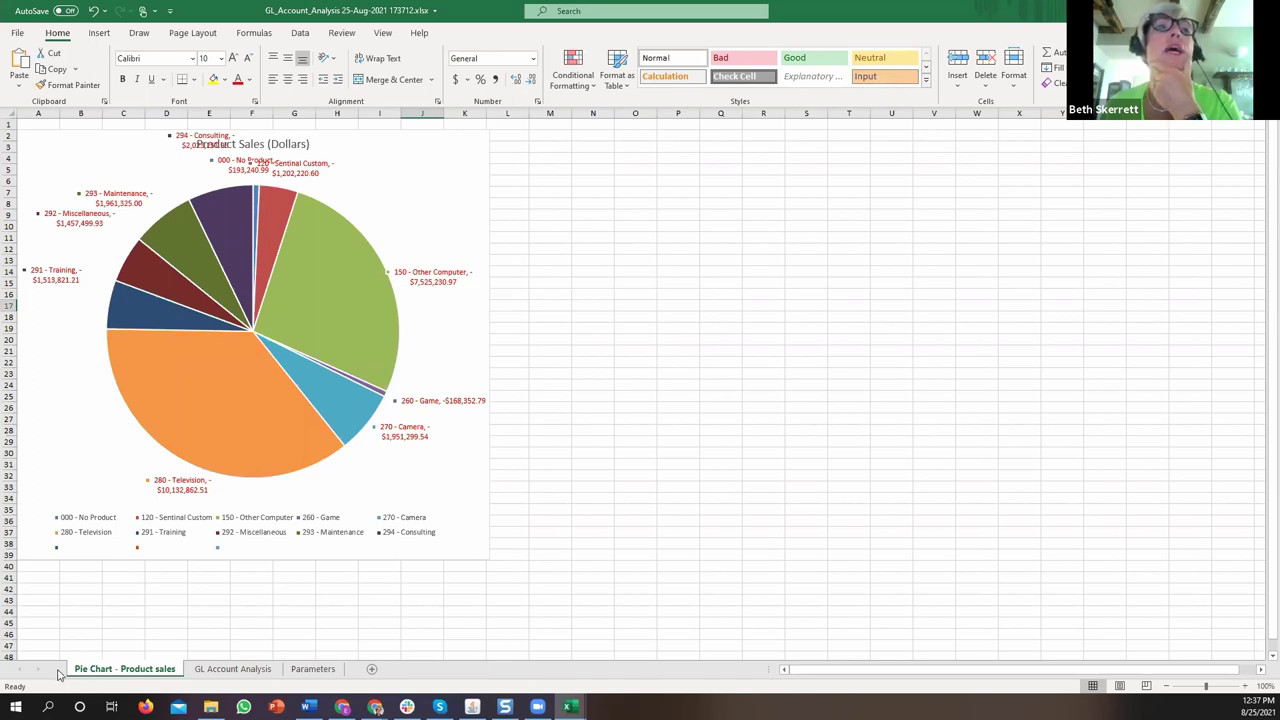
click(220, 667)
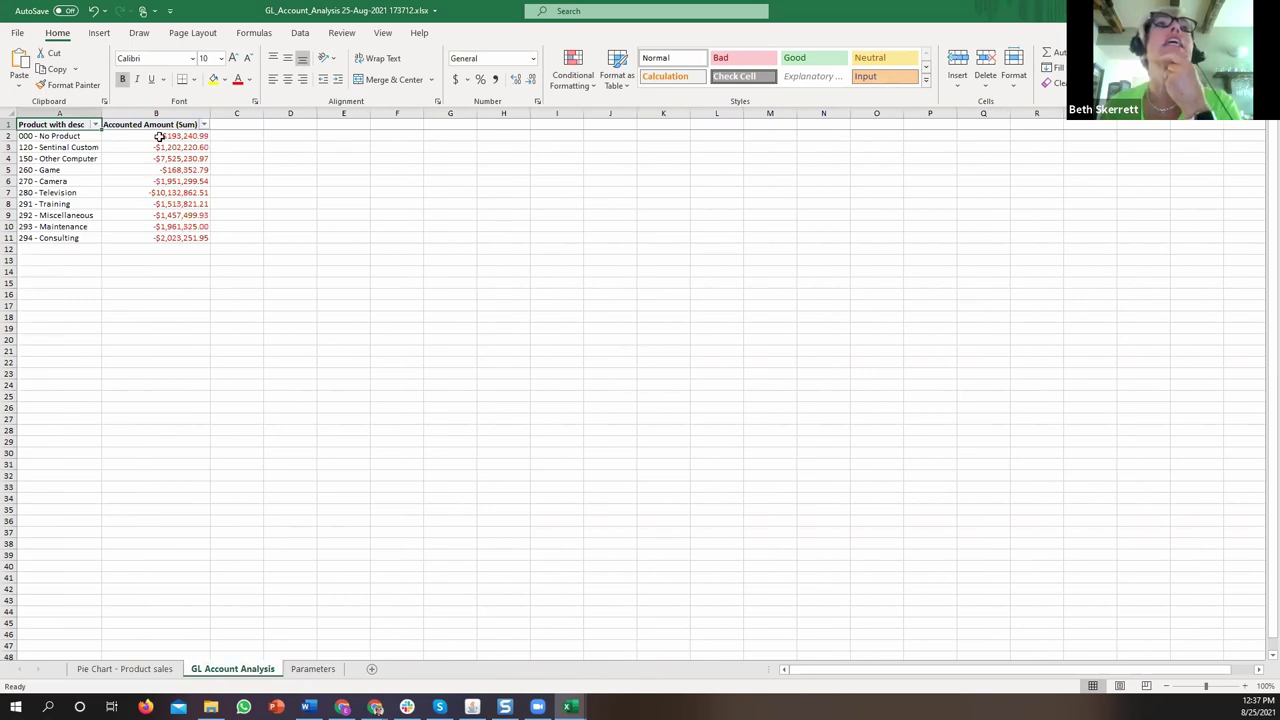
click(167, 240)
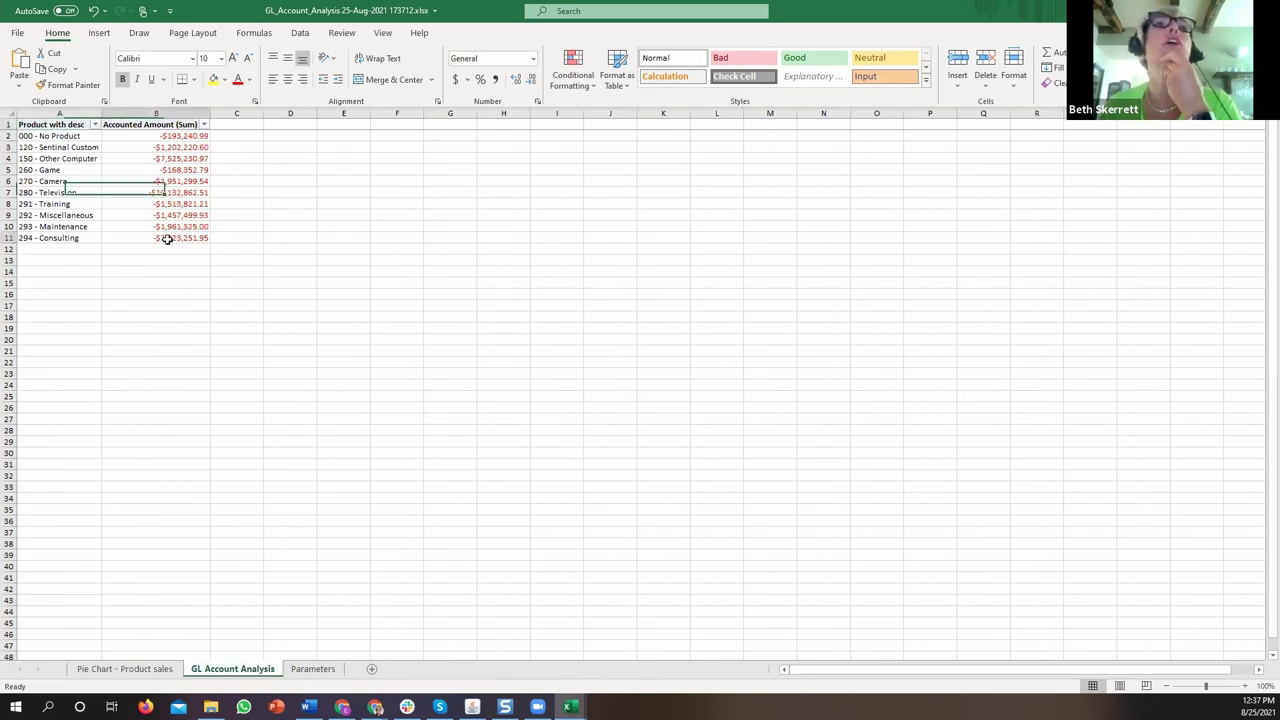
double_click(167, 240)
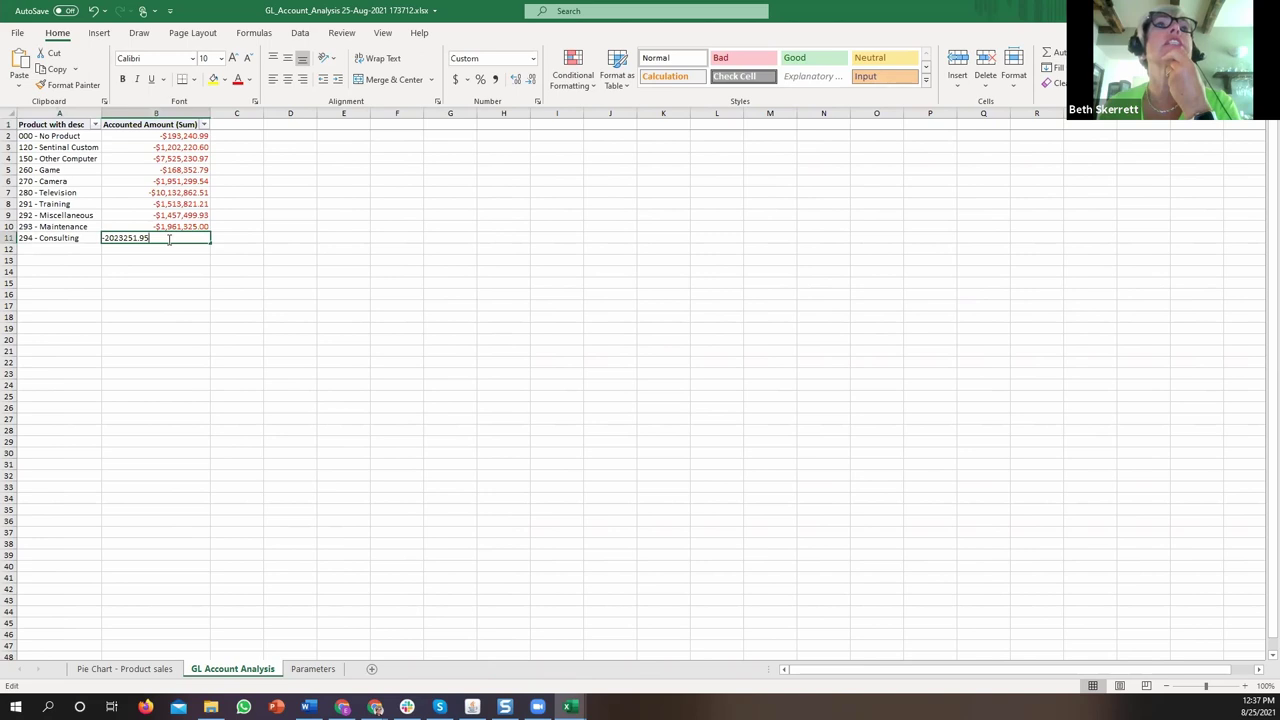
click(140, 670)
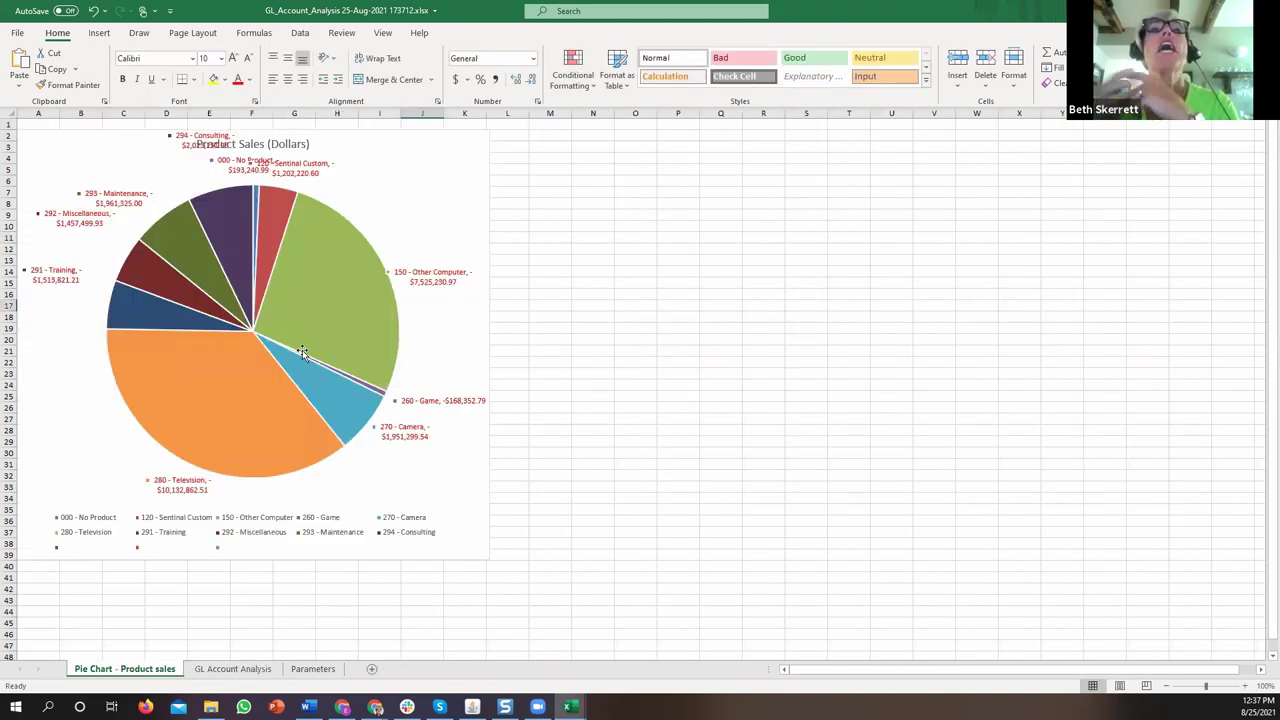
mouse_move(302, 352)
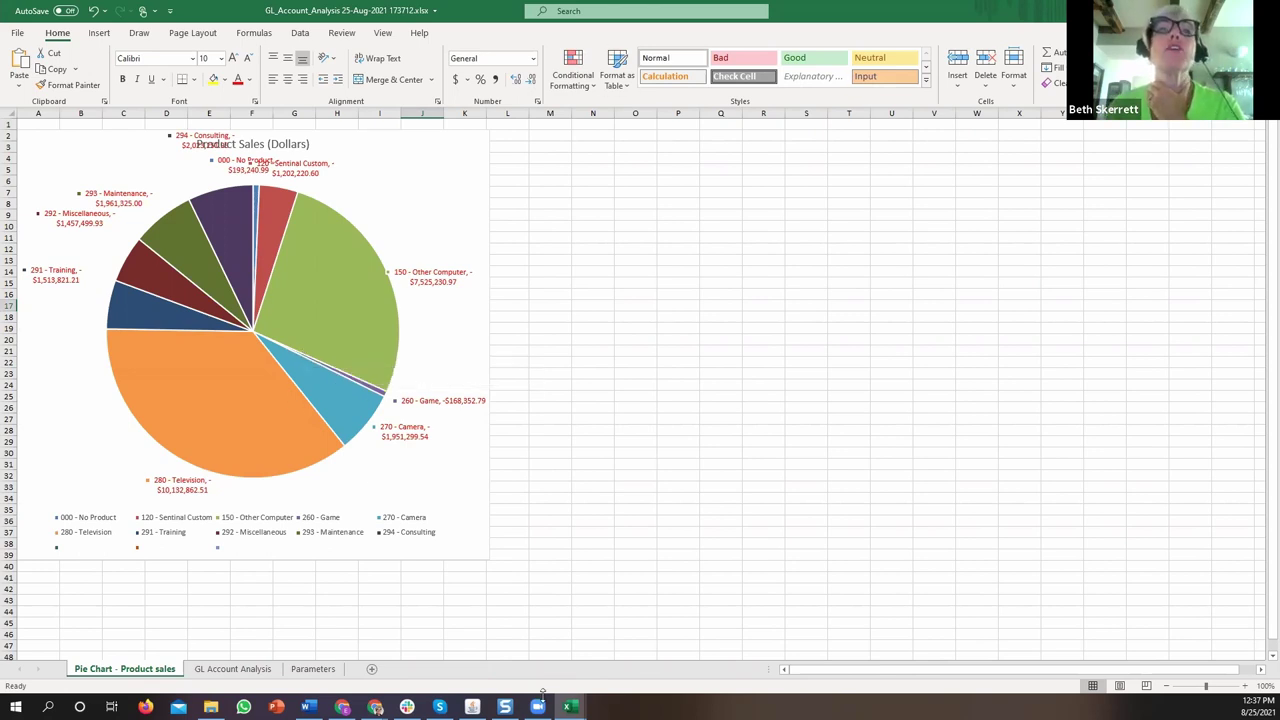
Back in Oracle Applications, set the Account Type to Expense, rerun the report and view the new workbook's GL Account Analysis sheet.
click(472, 706)
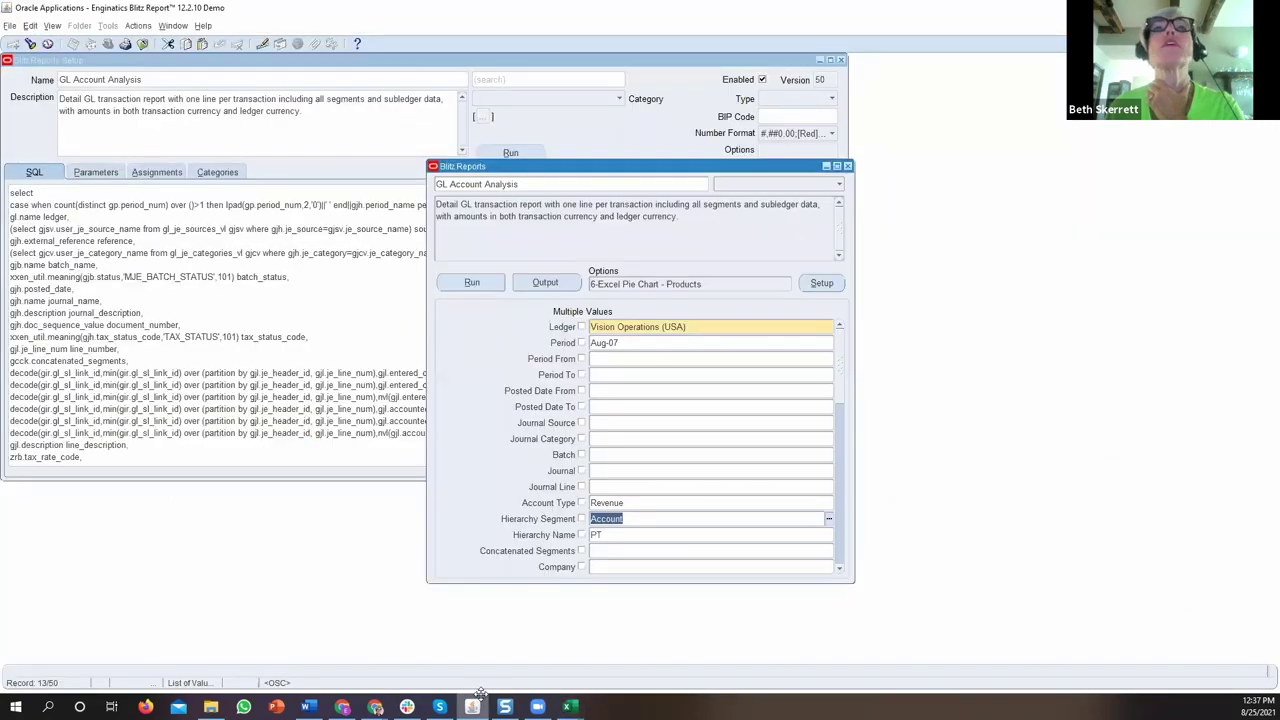
double_click(630, 502)
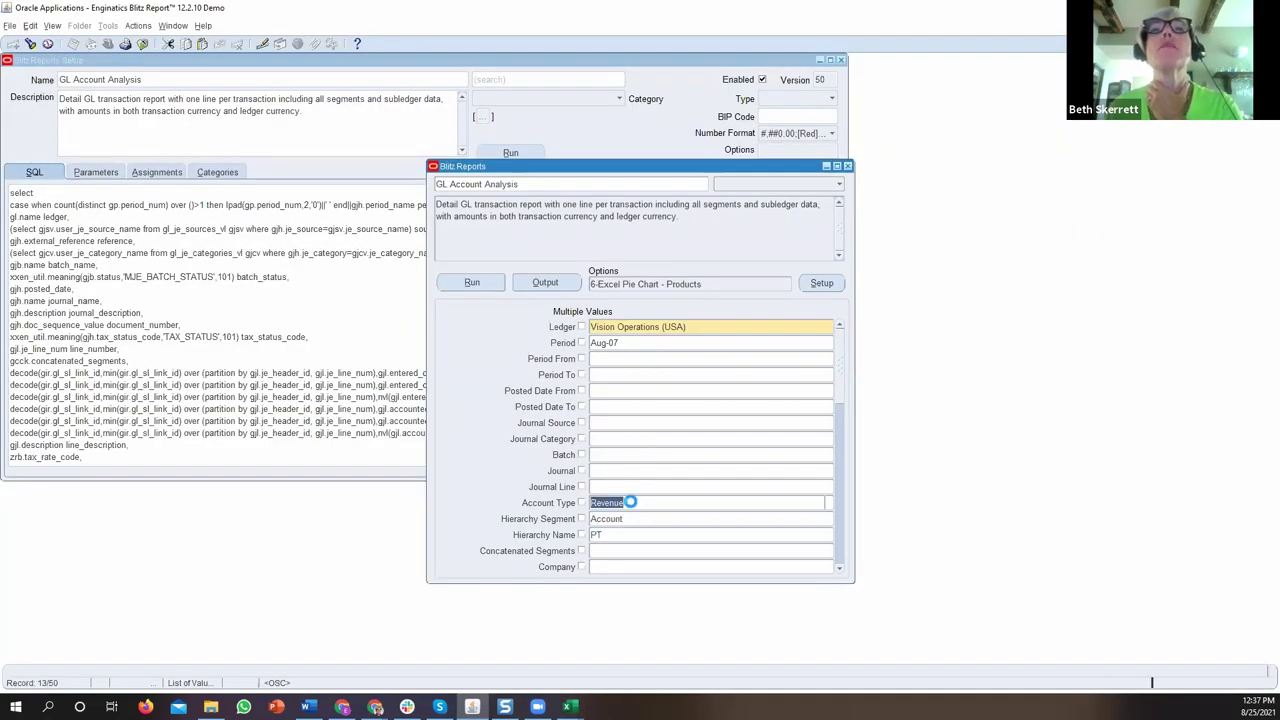
double_click(480, 381)
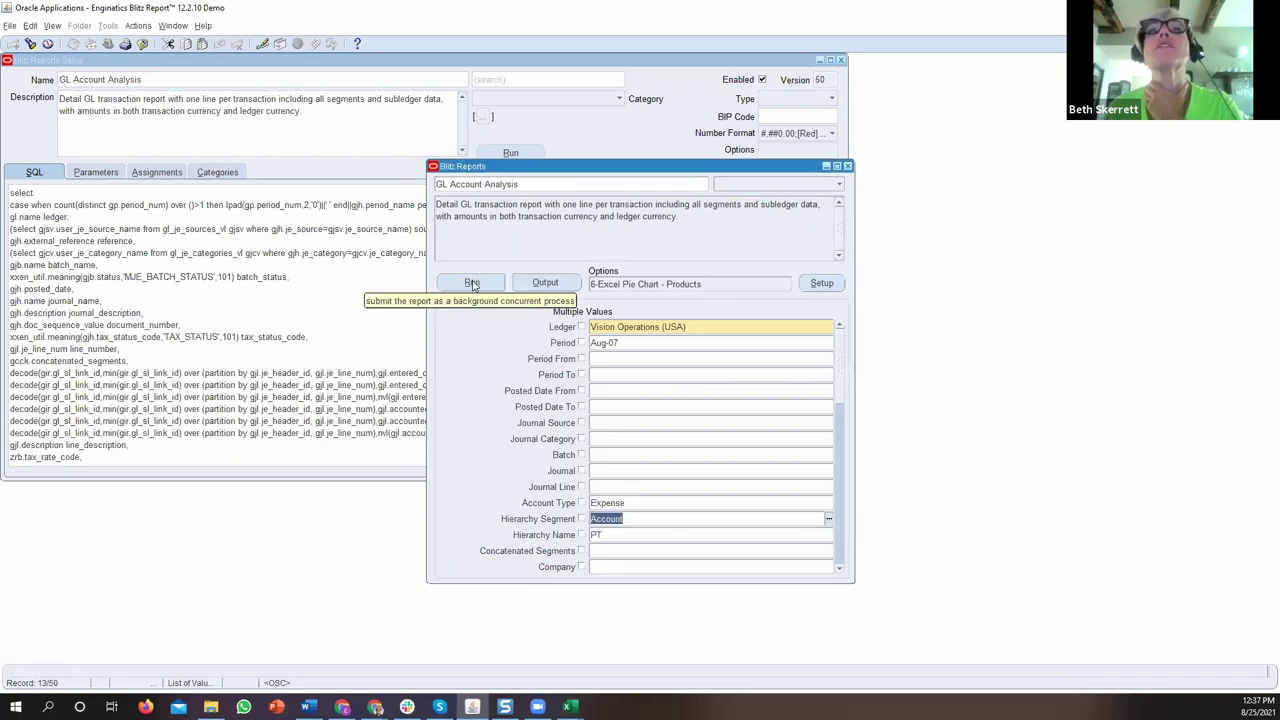
click(471, 282)
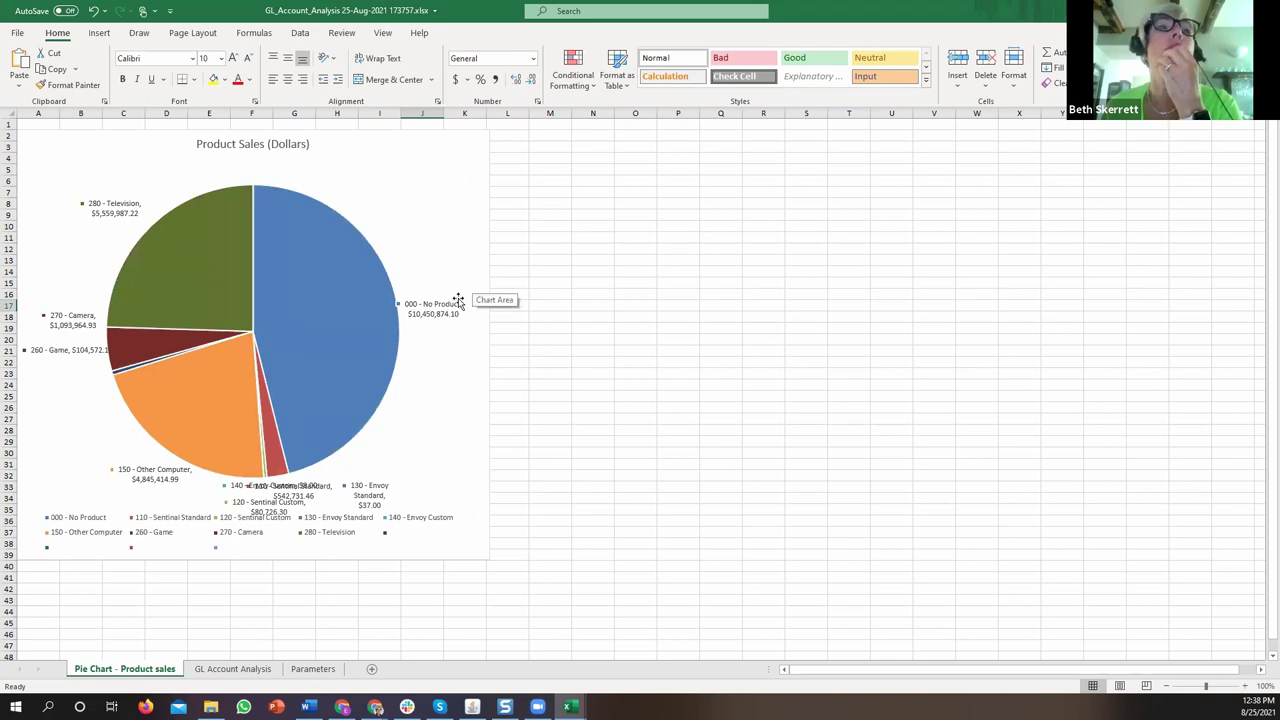
click(226, 670)
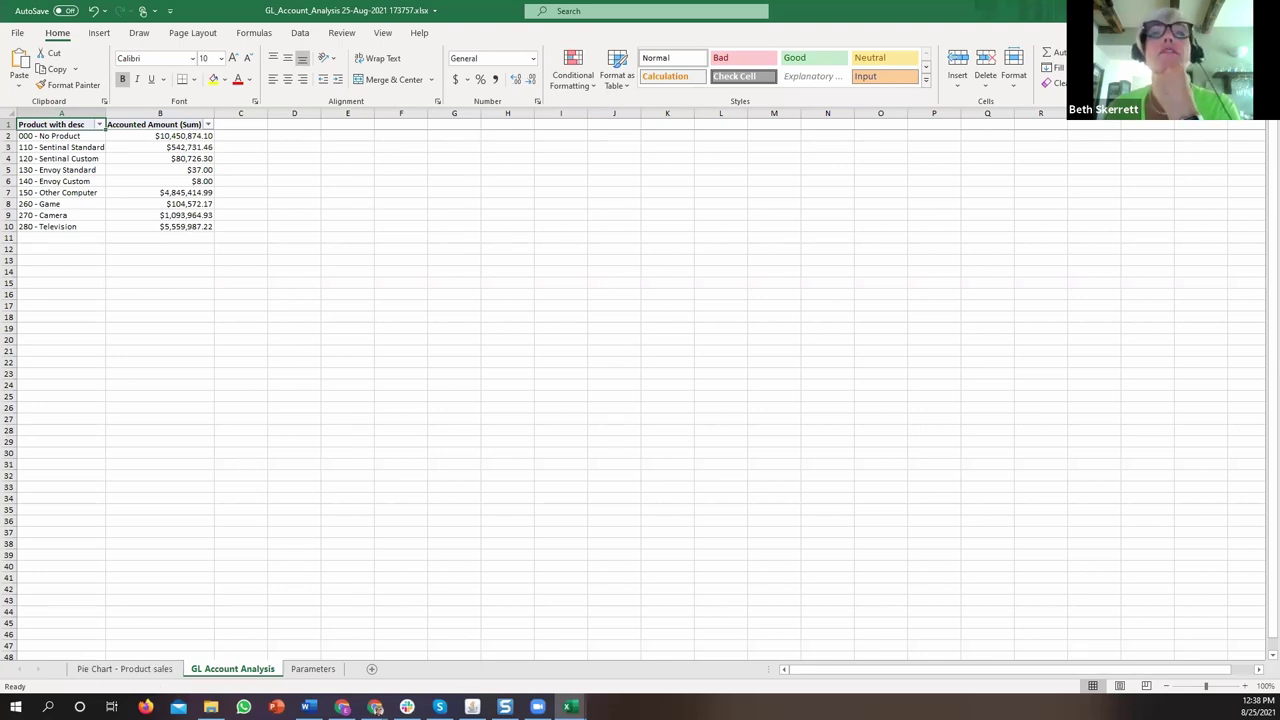
Back in Oracle Applications, switch the report template to 5-Pivotal Rev-Exp report with bar chart and run the report.
click(472, 707)
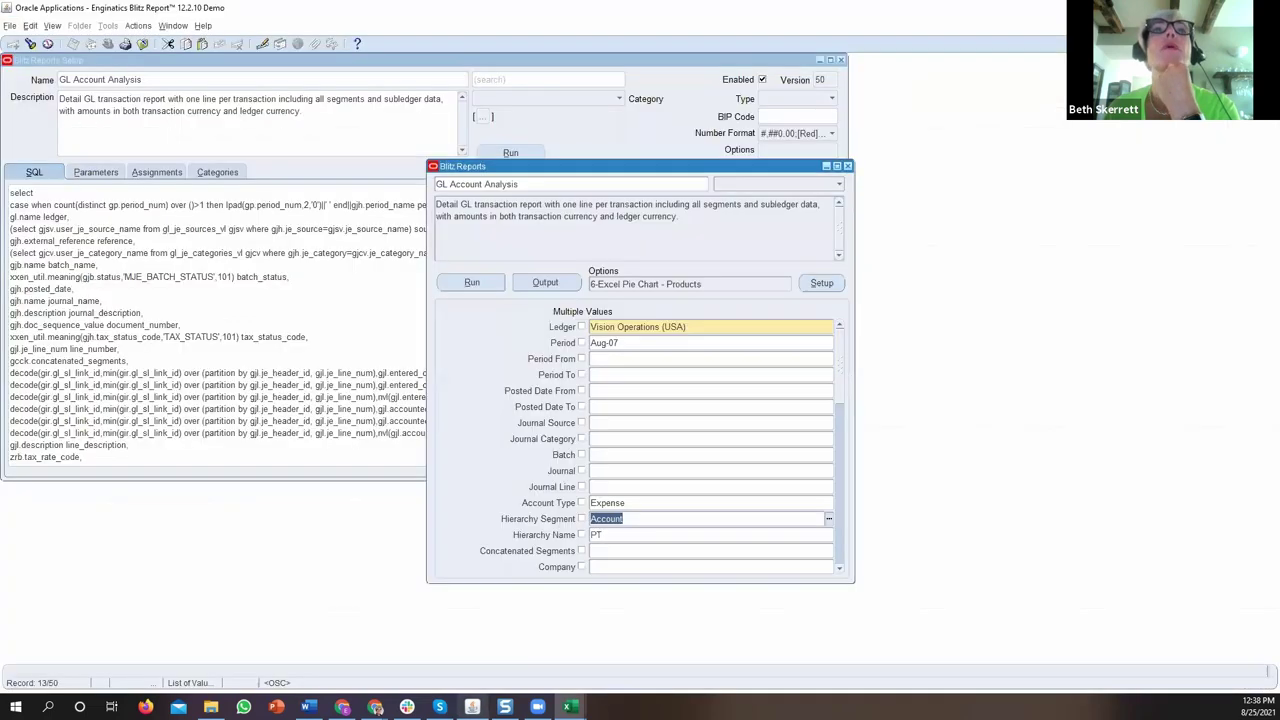
click(729, 283)
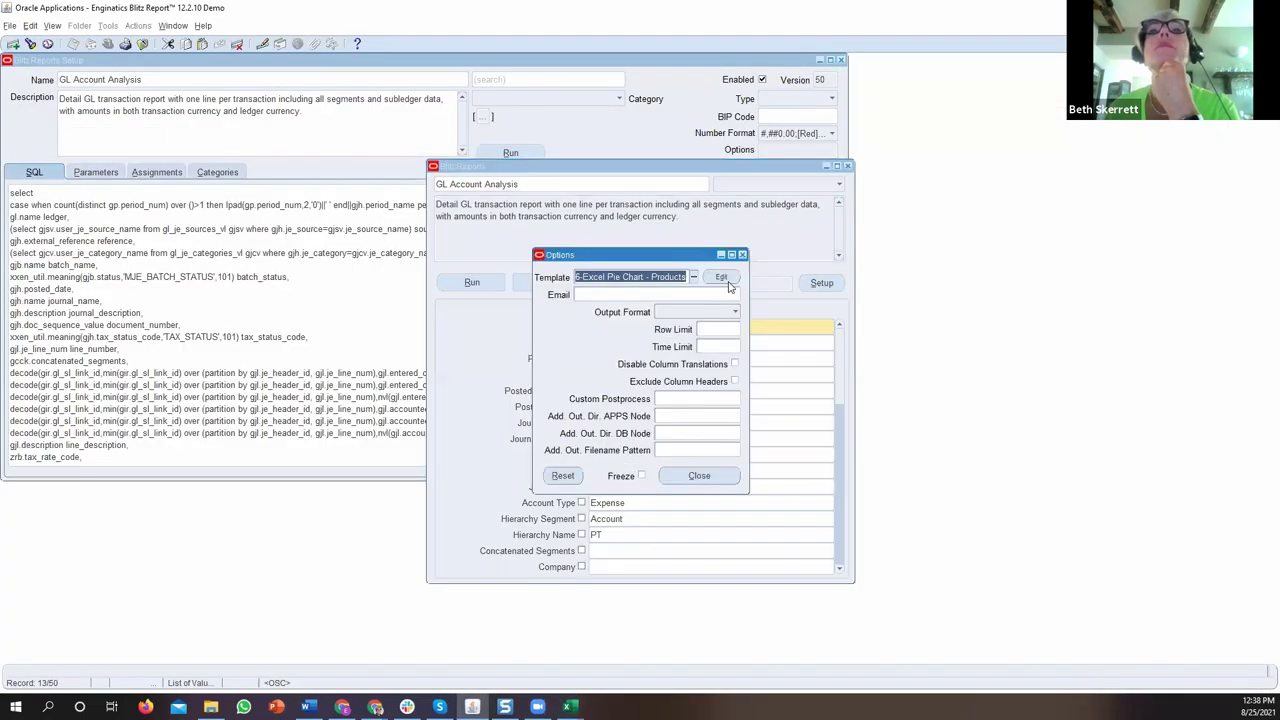
click(696, 278)
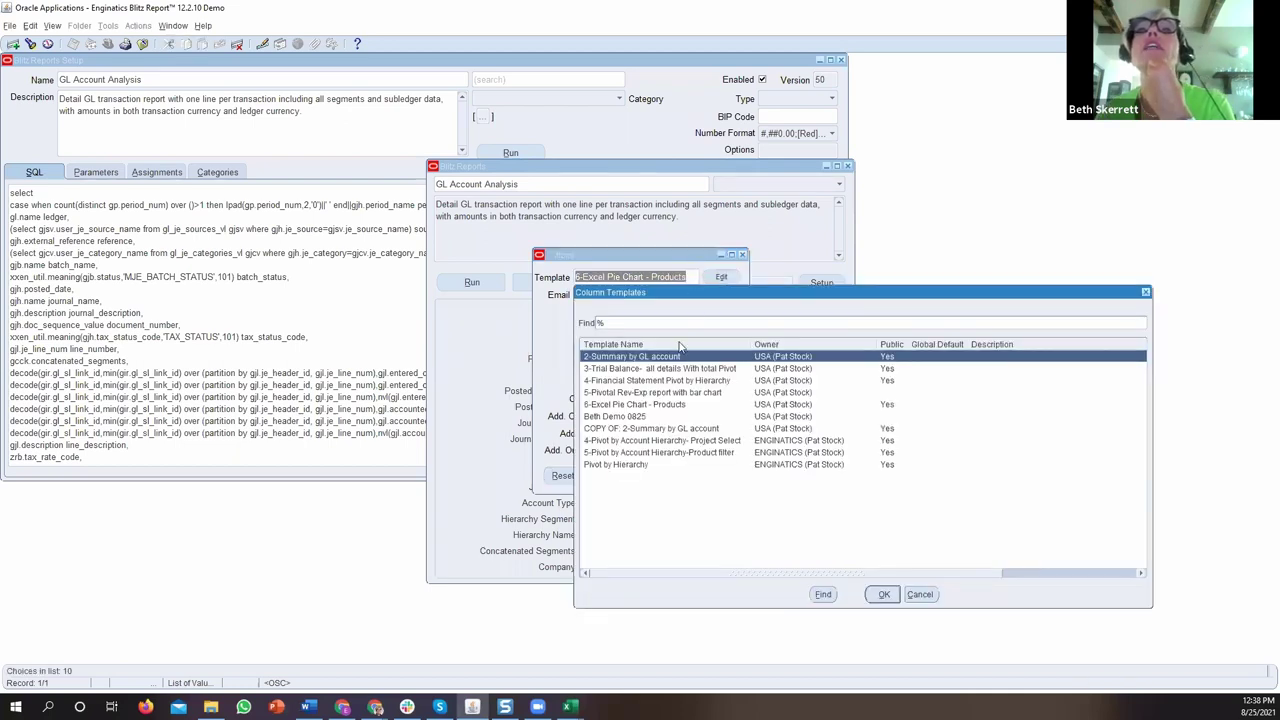
double_click(687, 393)
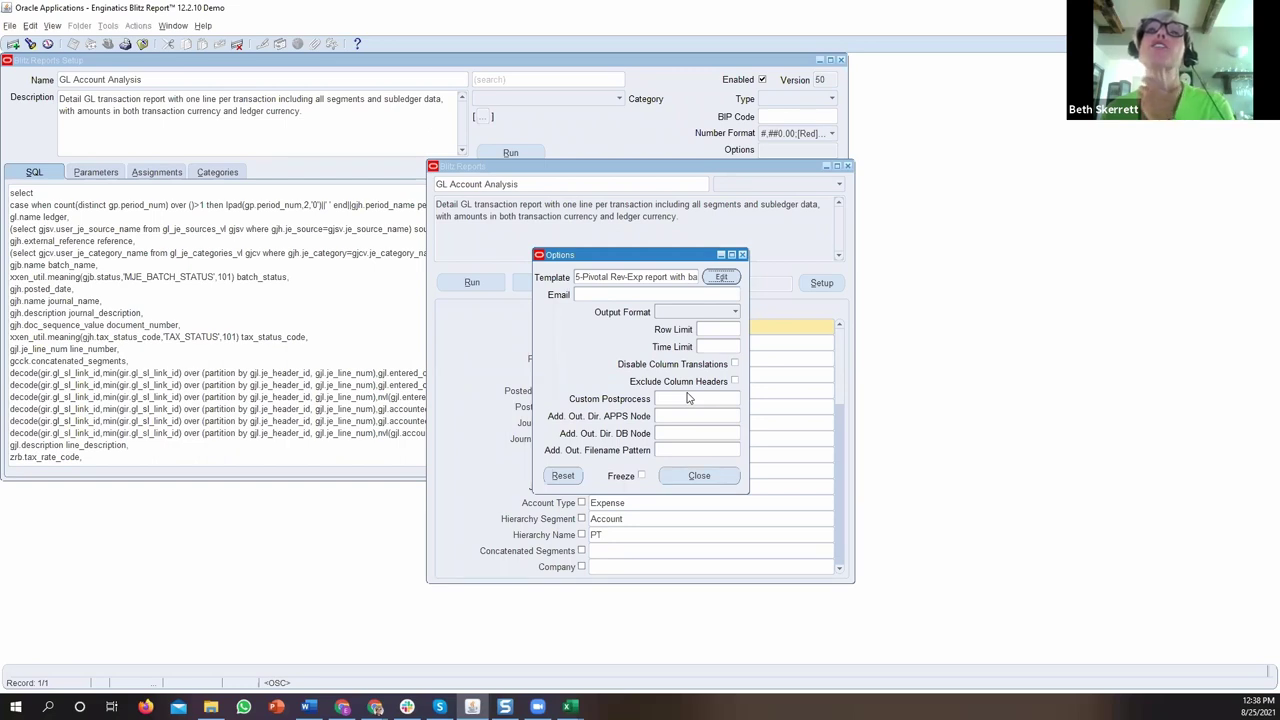
click(690, 477)
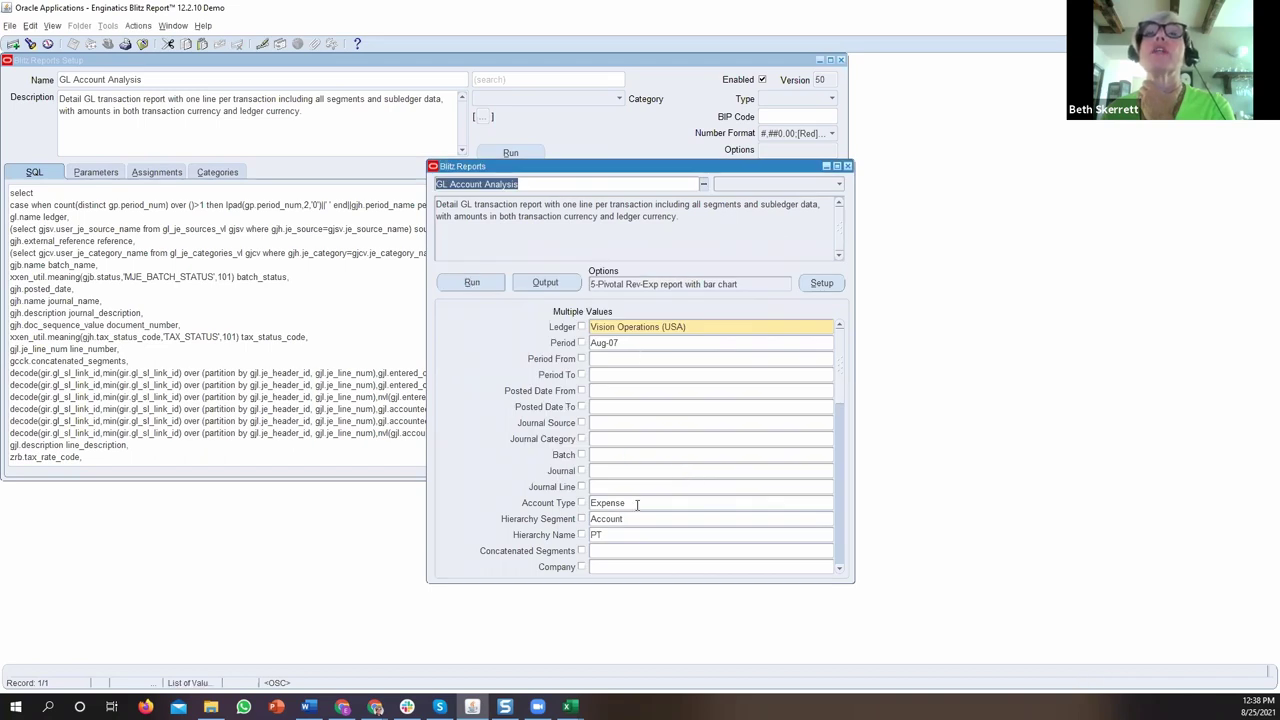
click(466, 283)
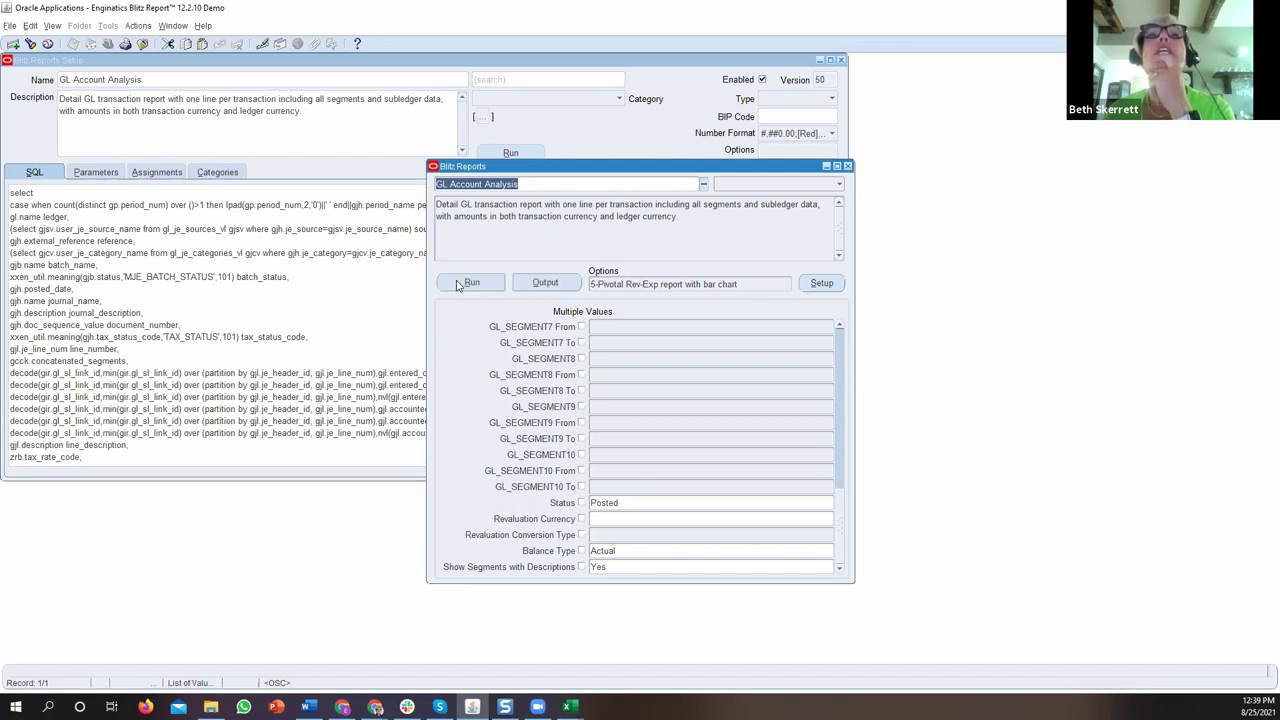
Switch to the new Excel output, review its bar chart and view the pivot table of accounted amounts by account.
key(alt+Tab)
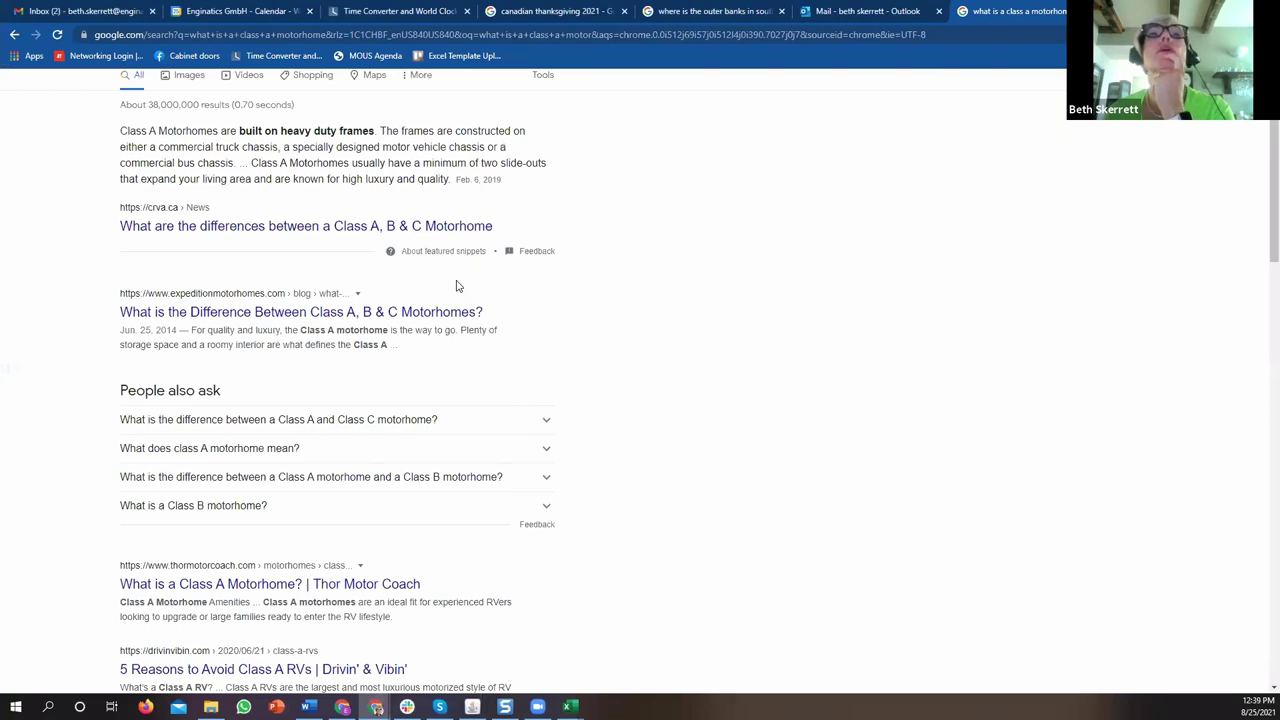
key(alt+Tab)
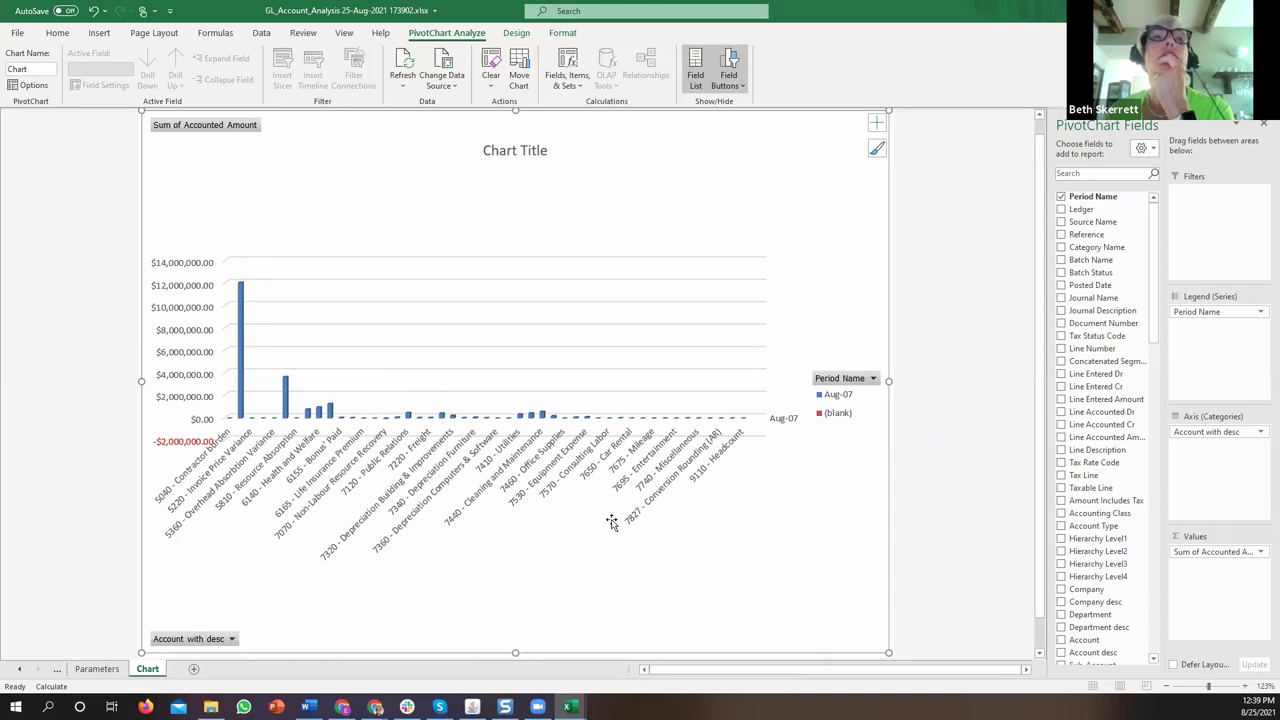
click(19, 668)
click(120, 669)
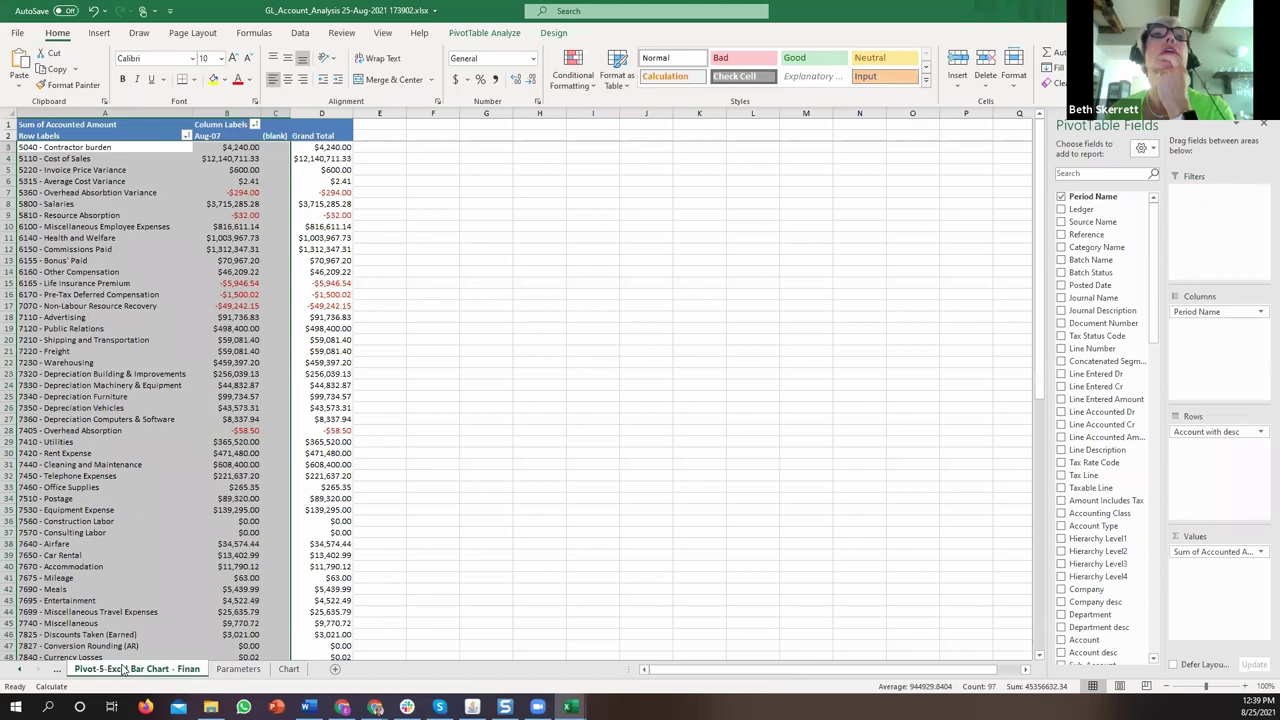
Drill down into the Aug-07 amount for 6100 - Miscellaneous Employee Expenses, then go back through the pivot table to the chart sheet.
double_click(251, 229)
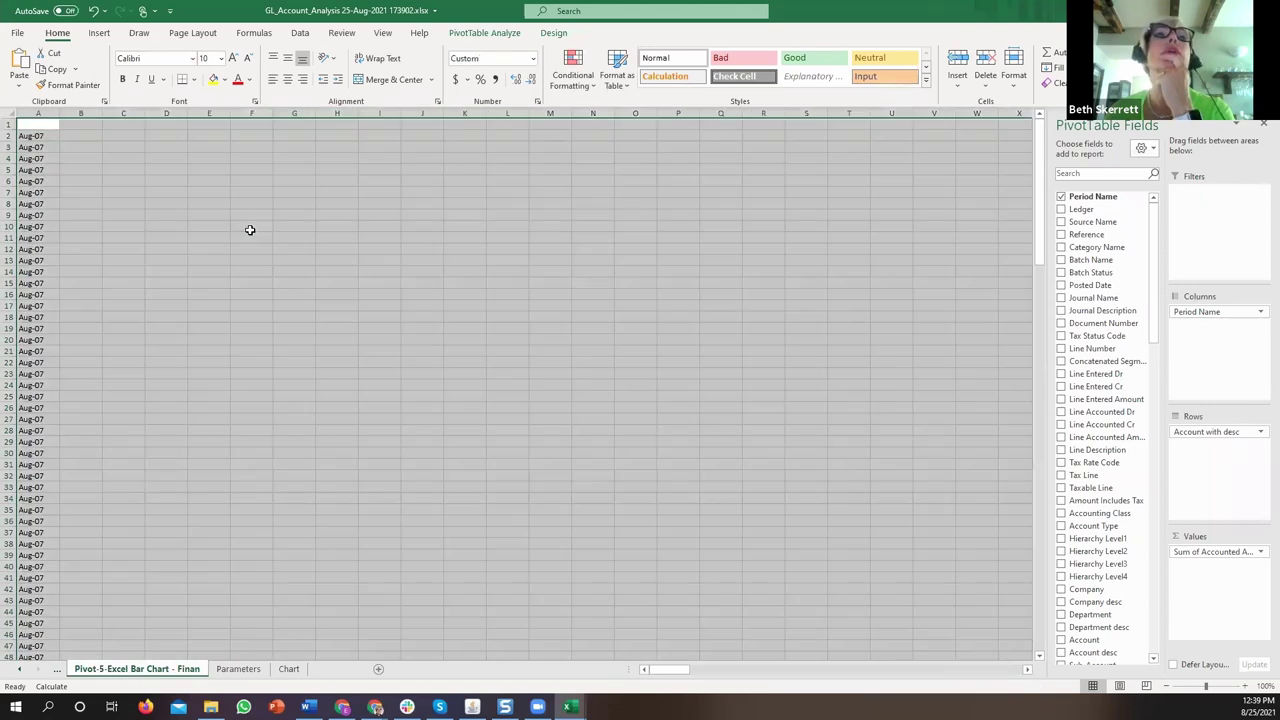
click(168, 672)
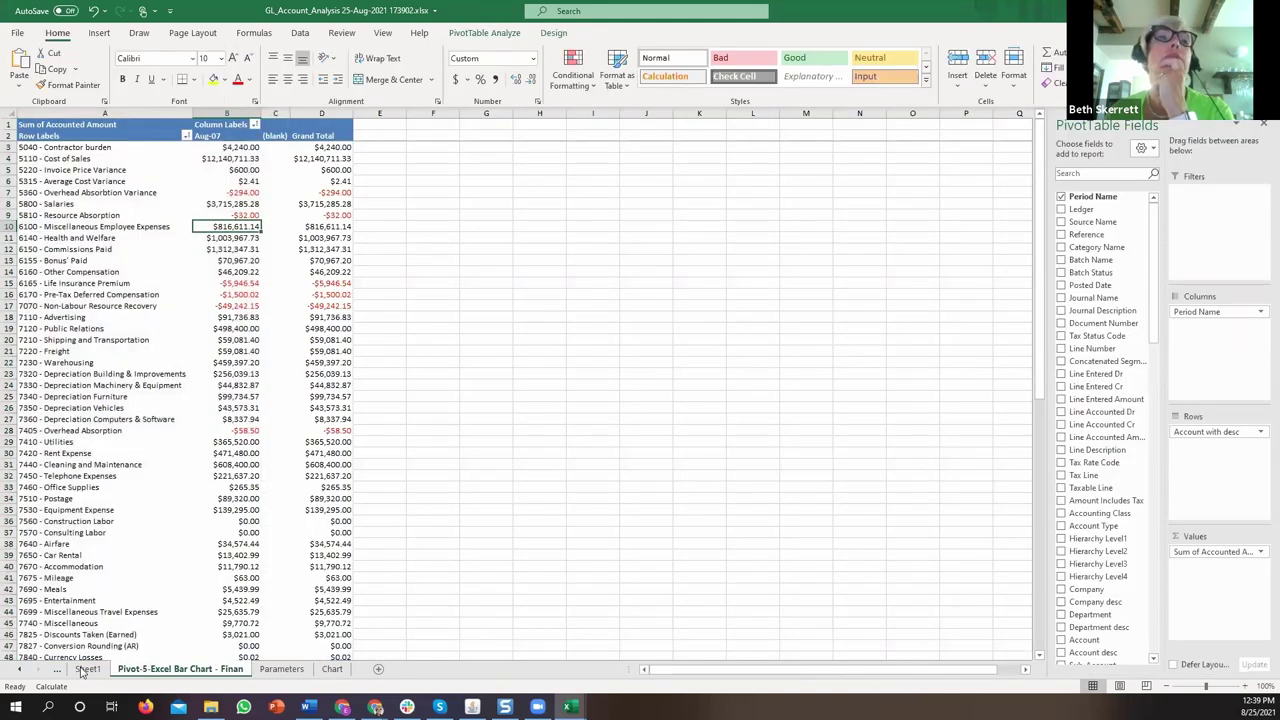
click(331, 676)
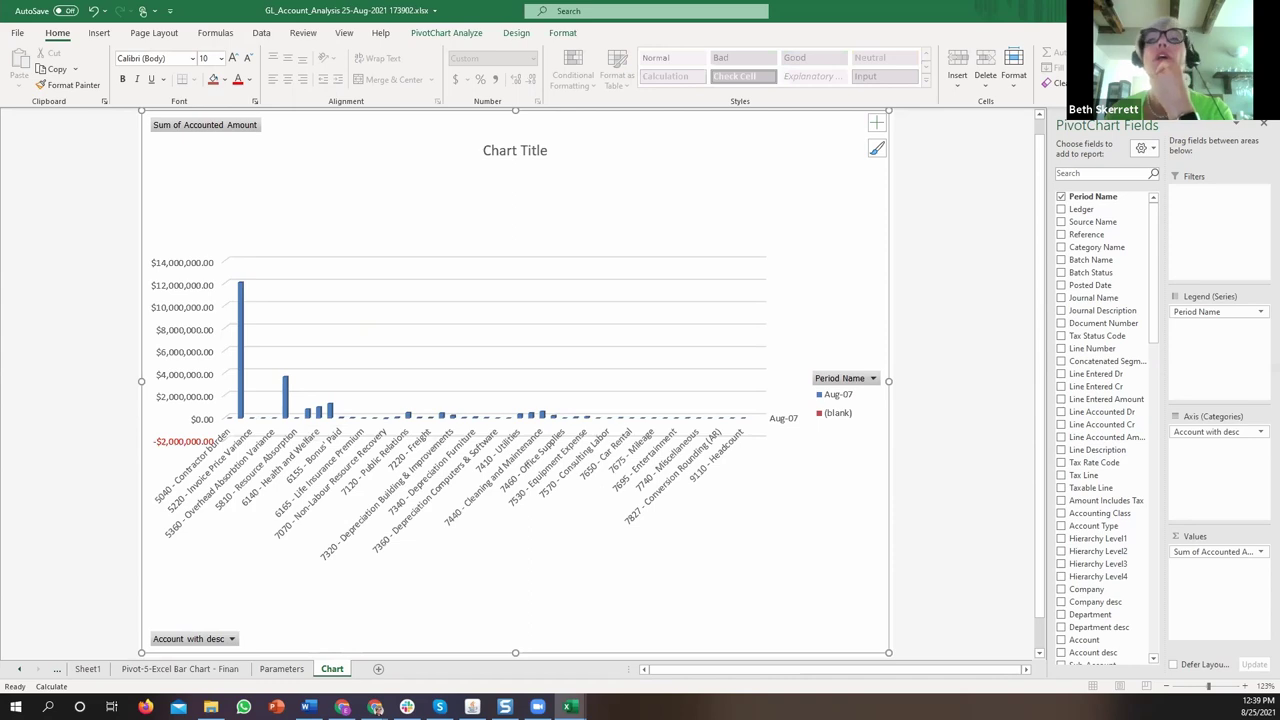
Back in Oracle Applications, add Aug-21 as a second value in the report's Period parameter alongside Aug-07.
key(alt+Tab)
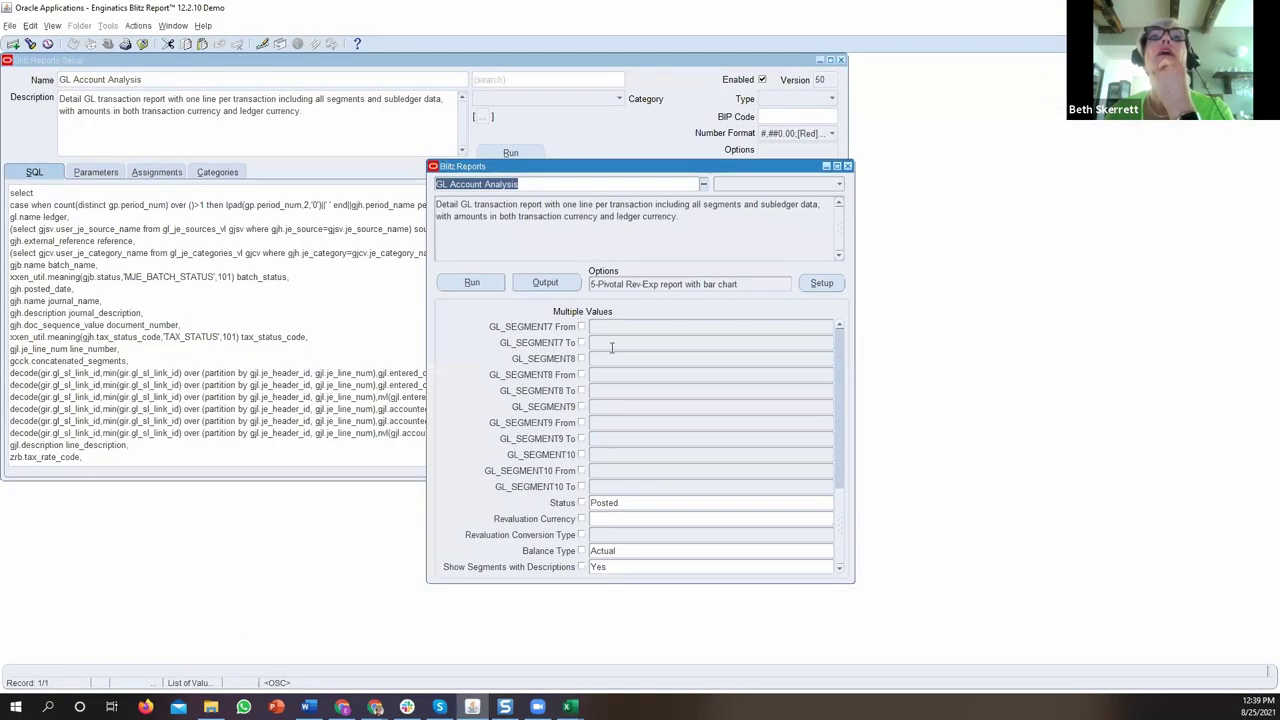
scroll(679, 399, up, 3)
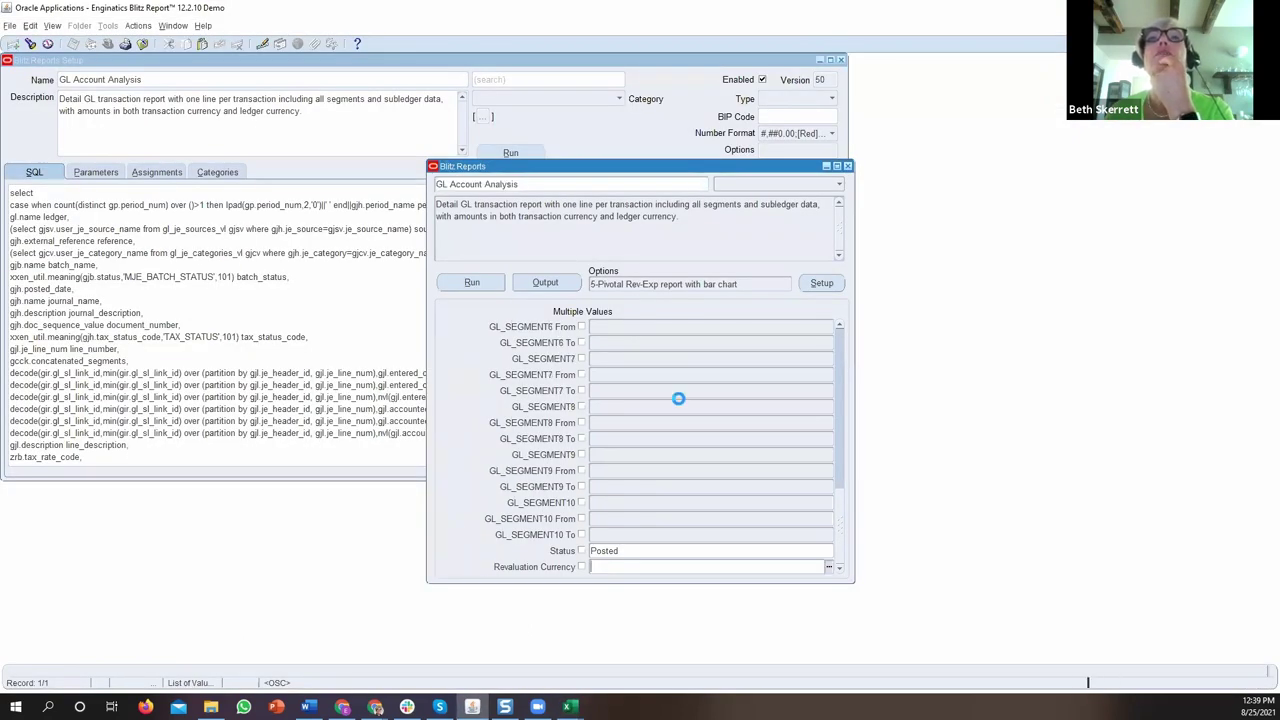
scroll(678, 398, up, 15)
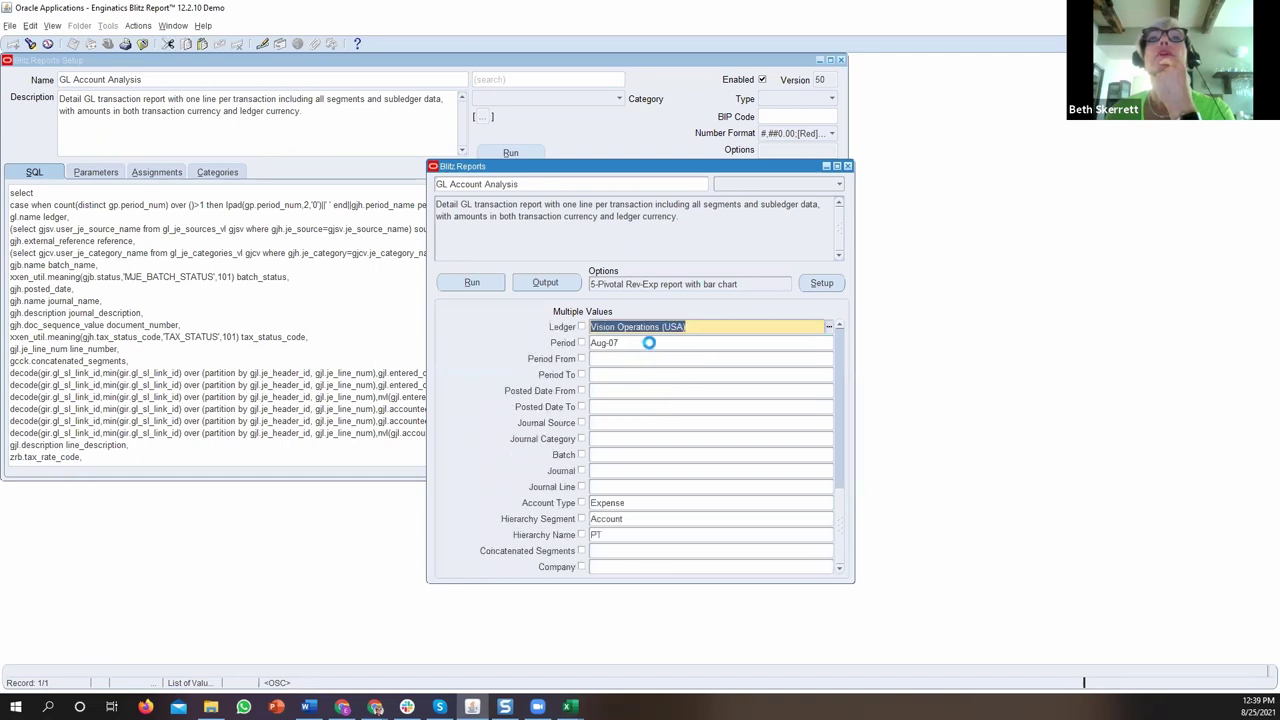
click(649, 342)
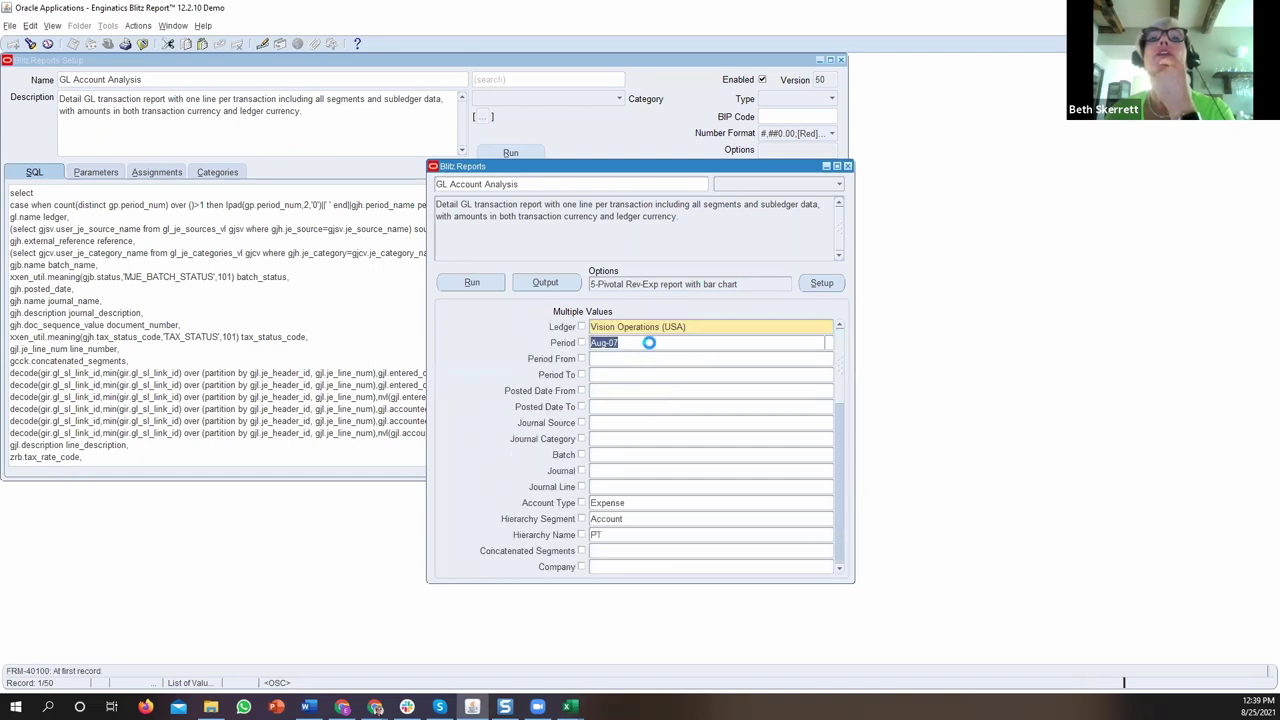
double_click(594, 350)
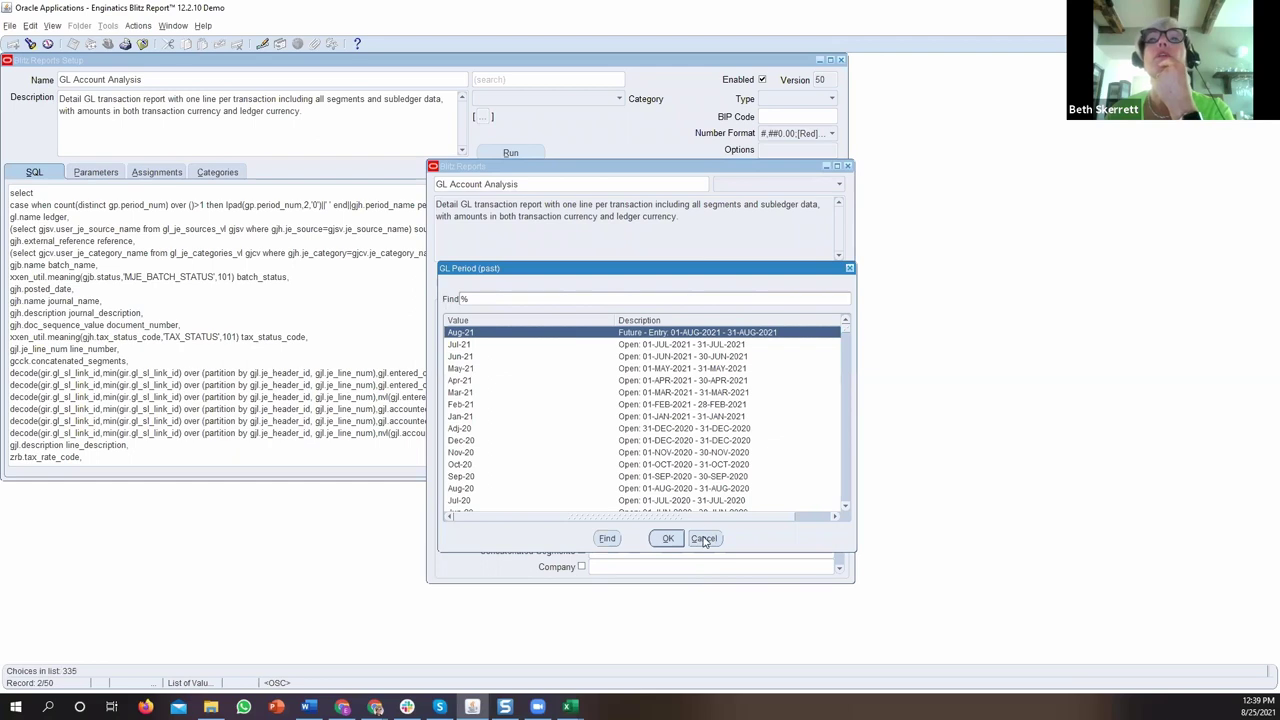
click(704, 539)
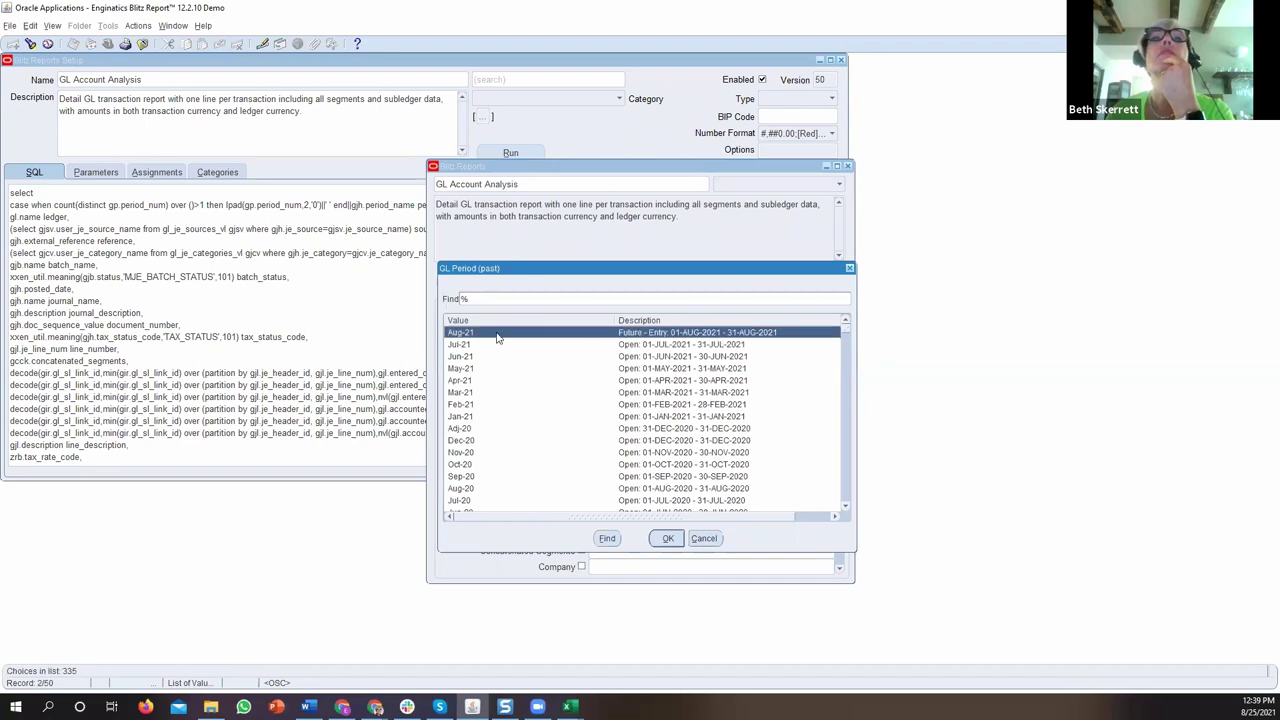
double_click(497, 338)
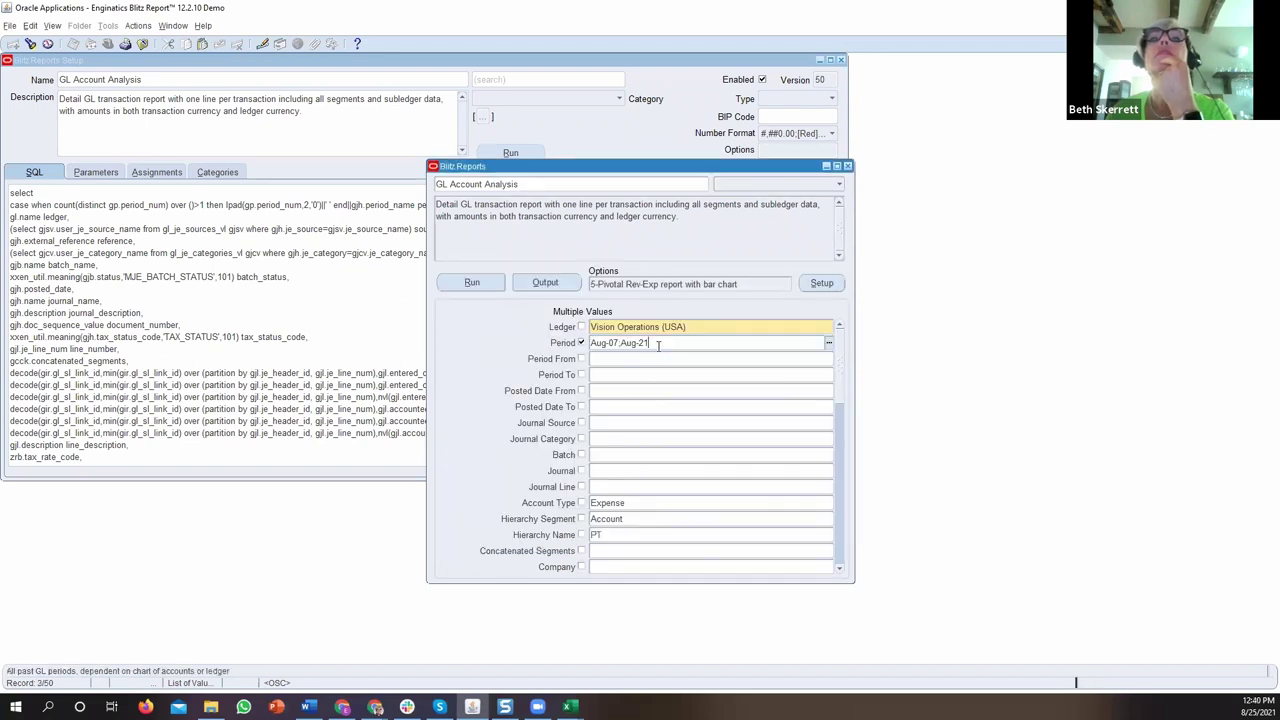
Change the second value in the Period parameter to Aug-08 and run the report for Expense accounts.
key(BackSpace)
key(BackSpace)
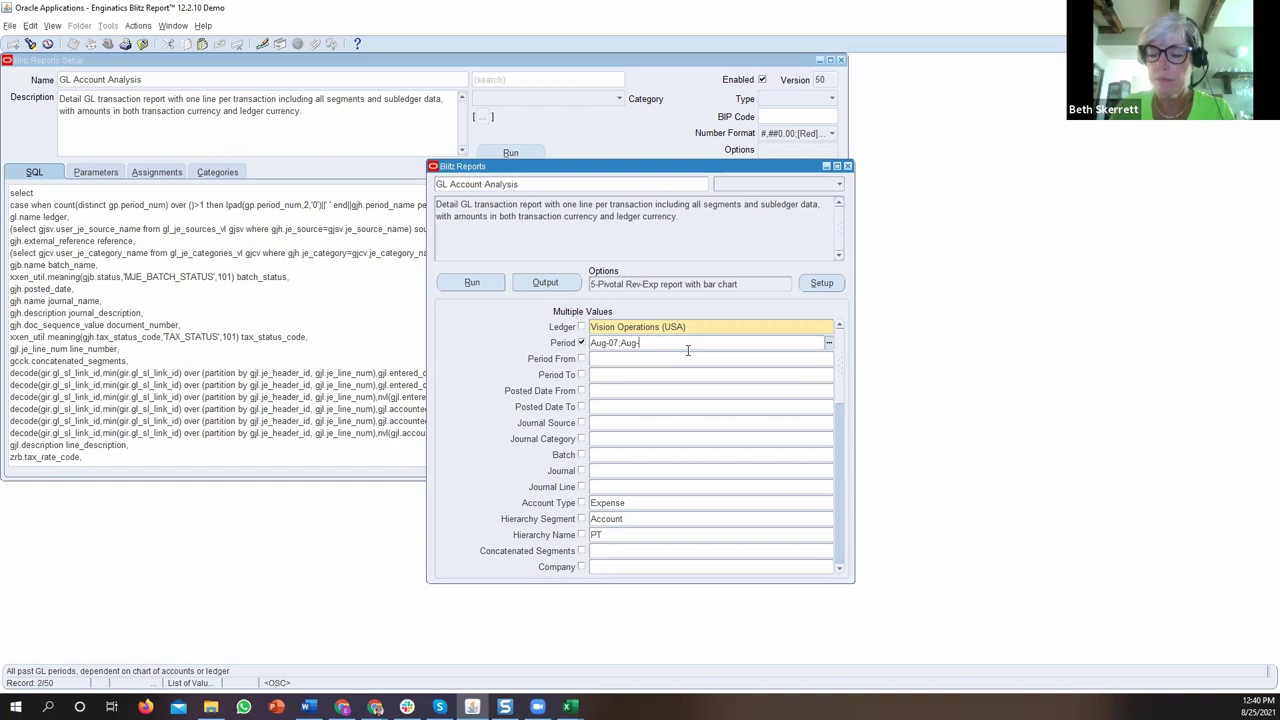
click(630, 502)
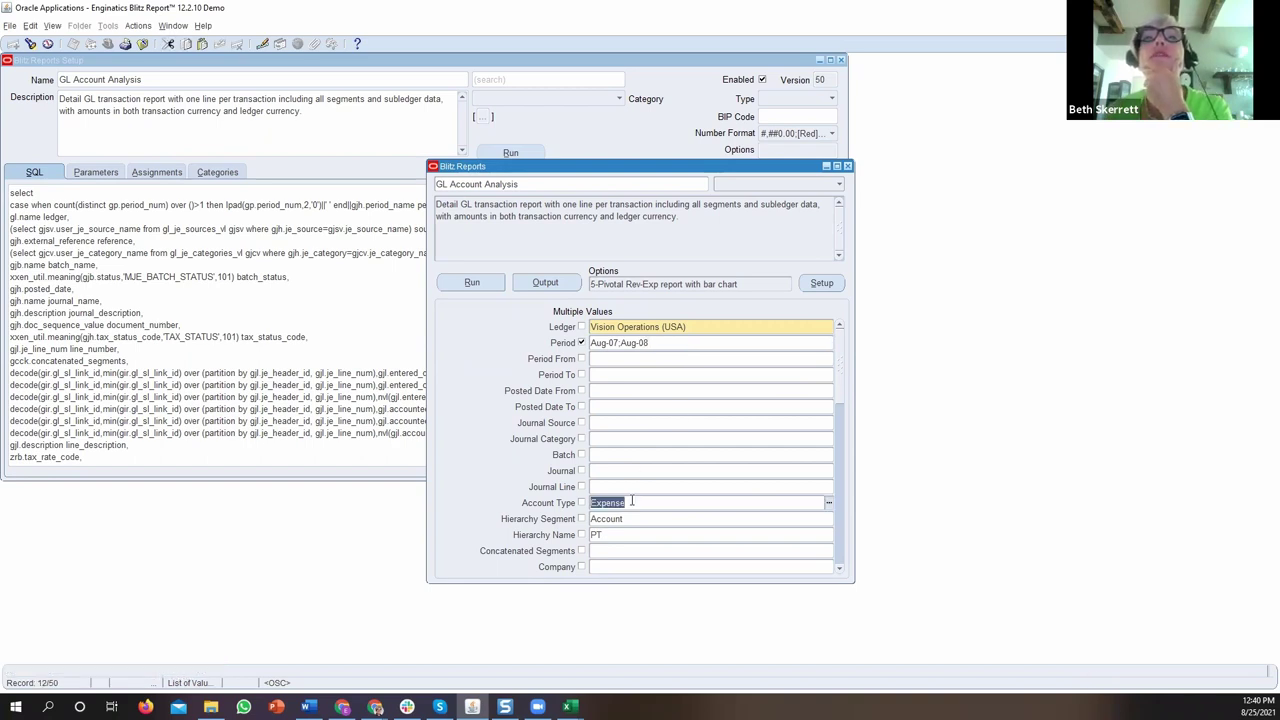
click(470, 285)
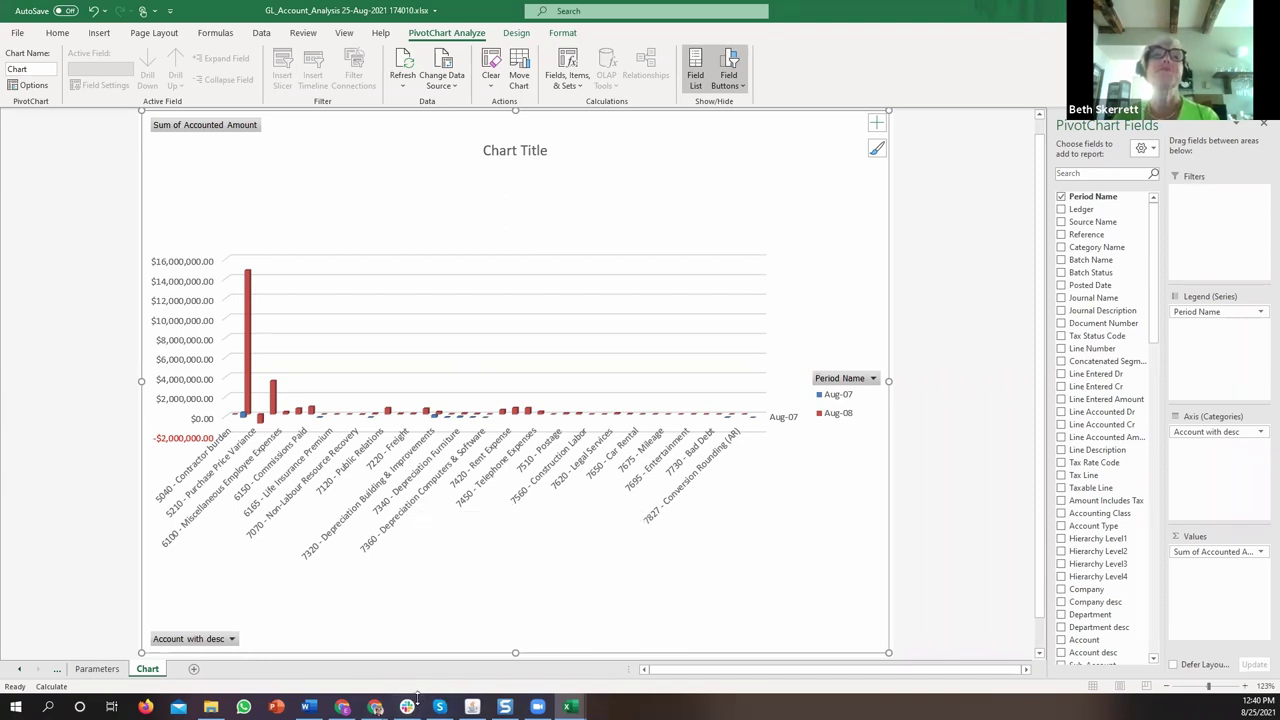
Back in Oracle Applications, set the Account Type parameter to Revenue and run the report.
mouse_move(407, 707)
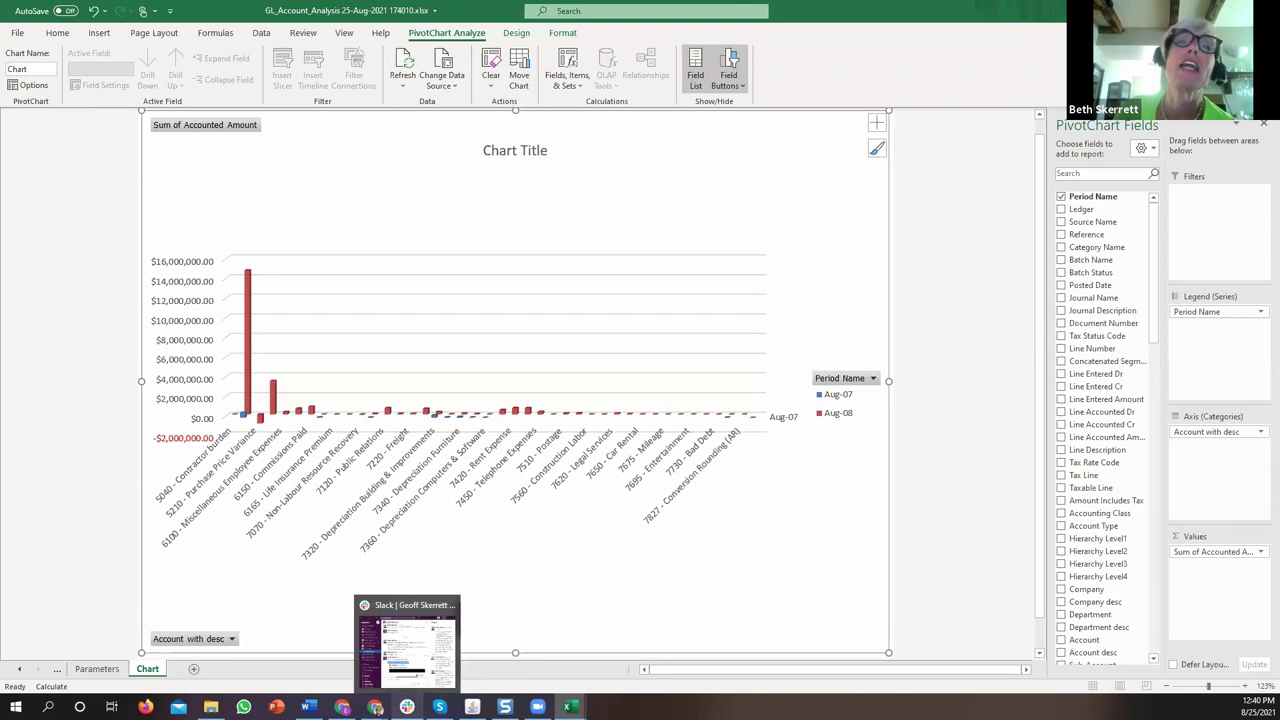
mouse_move(472, 707)
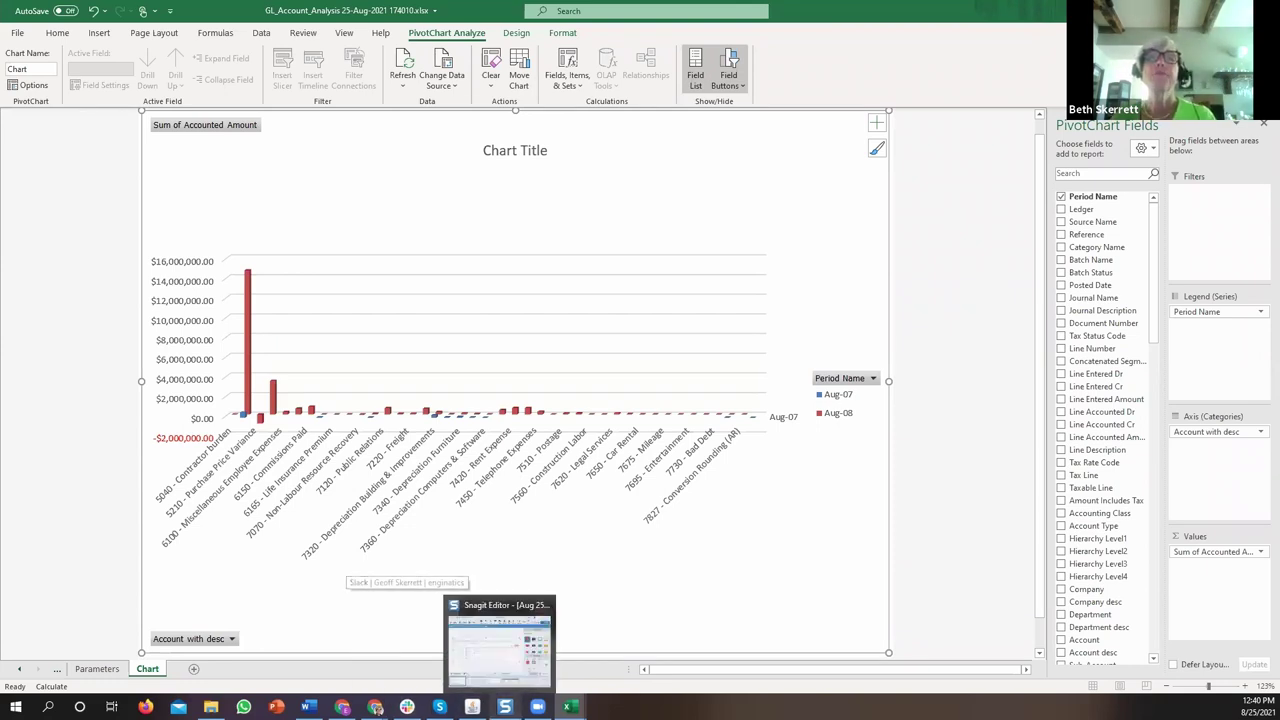
click(538, 610)
click(634, 503)
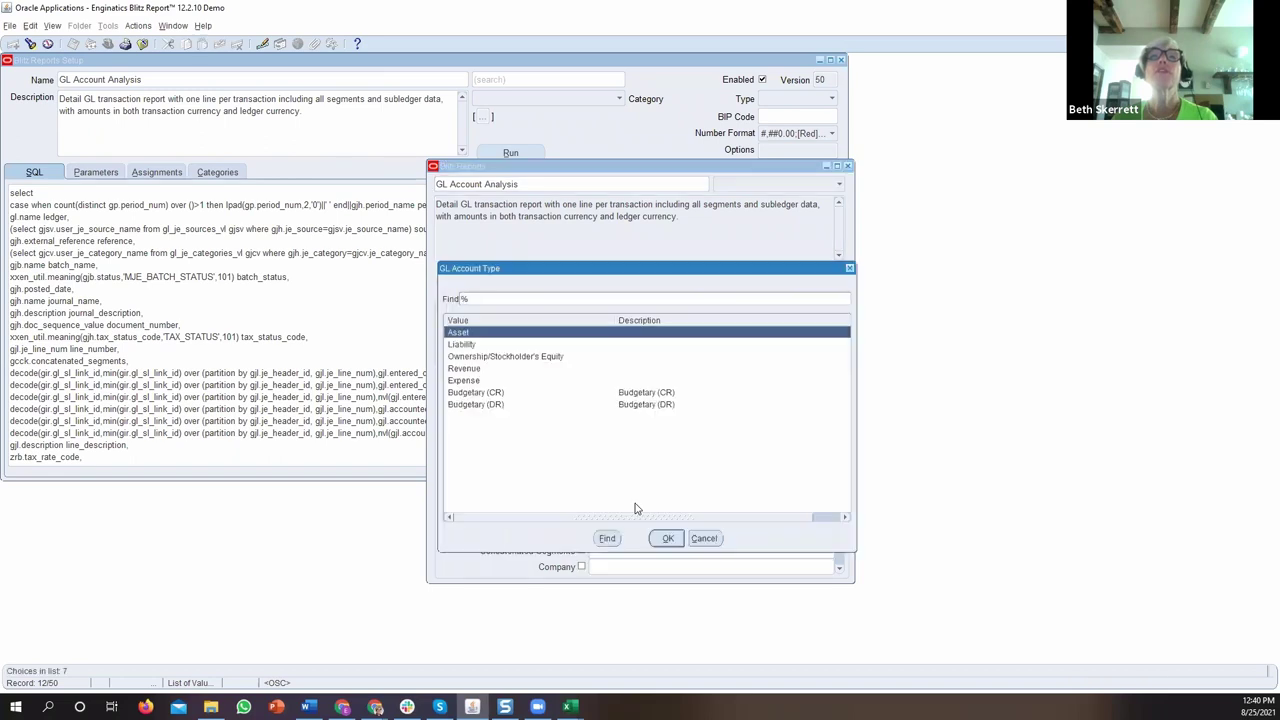
double_click(488, 368)
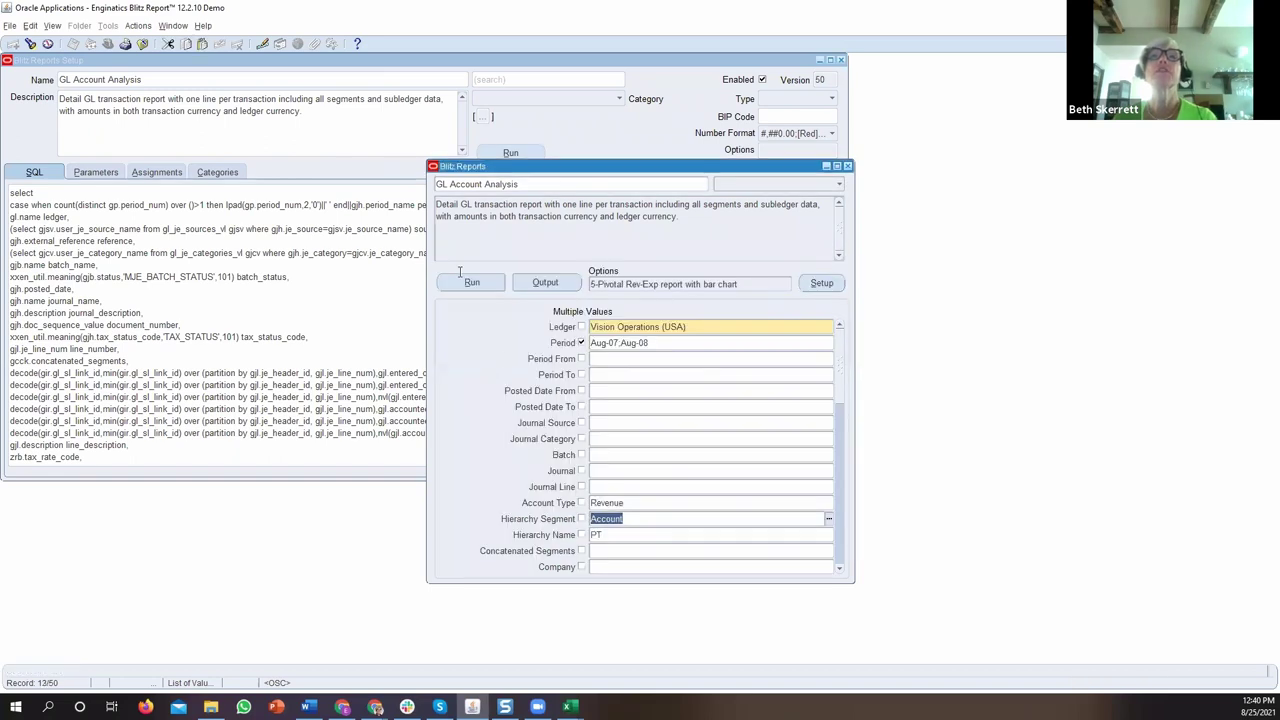
click(465, 285)
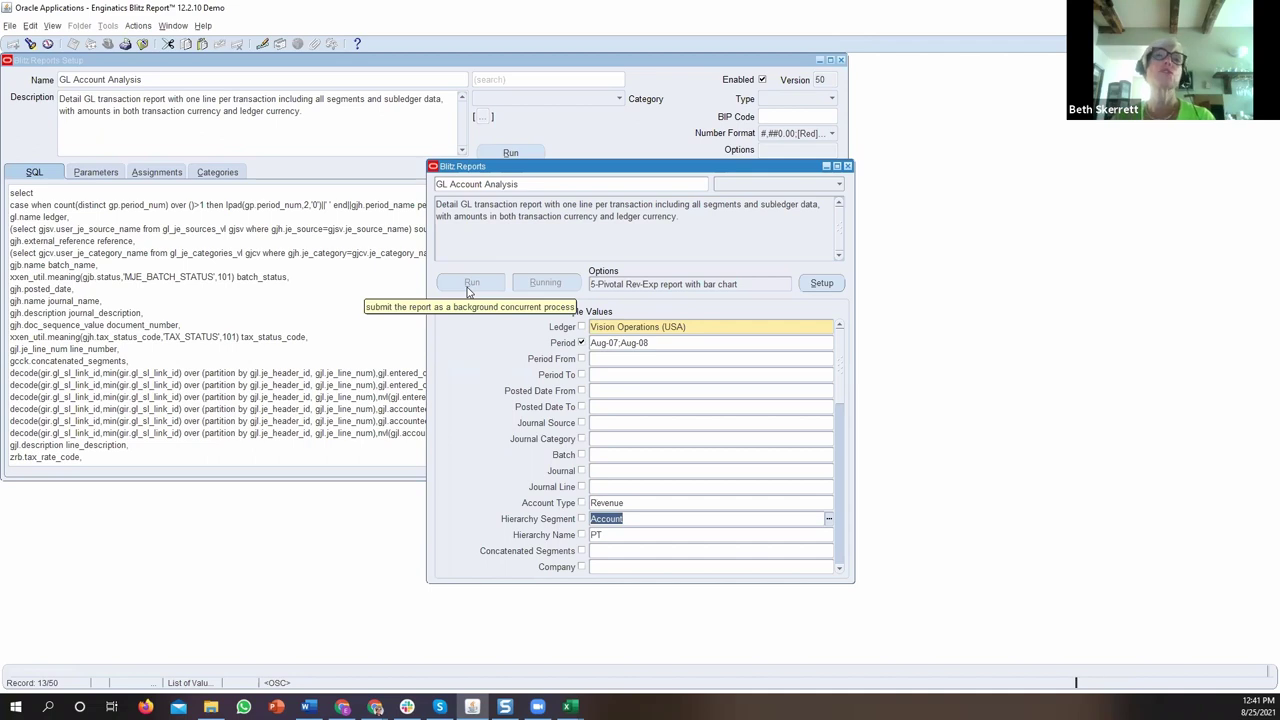
Switch to the new Excel output, view the revenue pivot table by account and period, and return to the chart sheet.
key(alt+Tab)
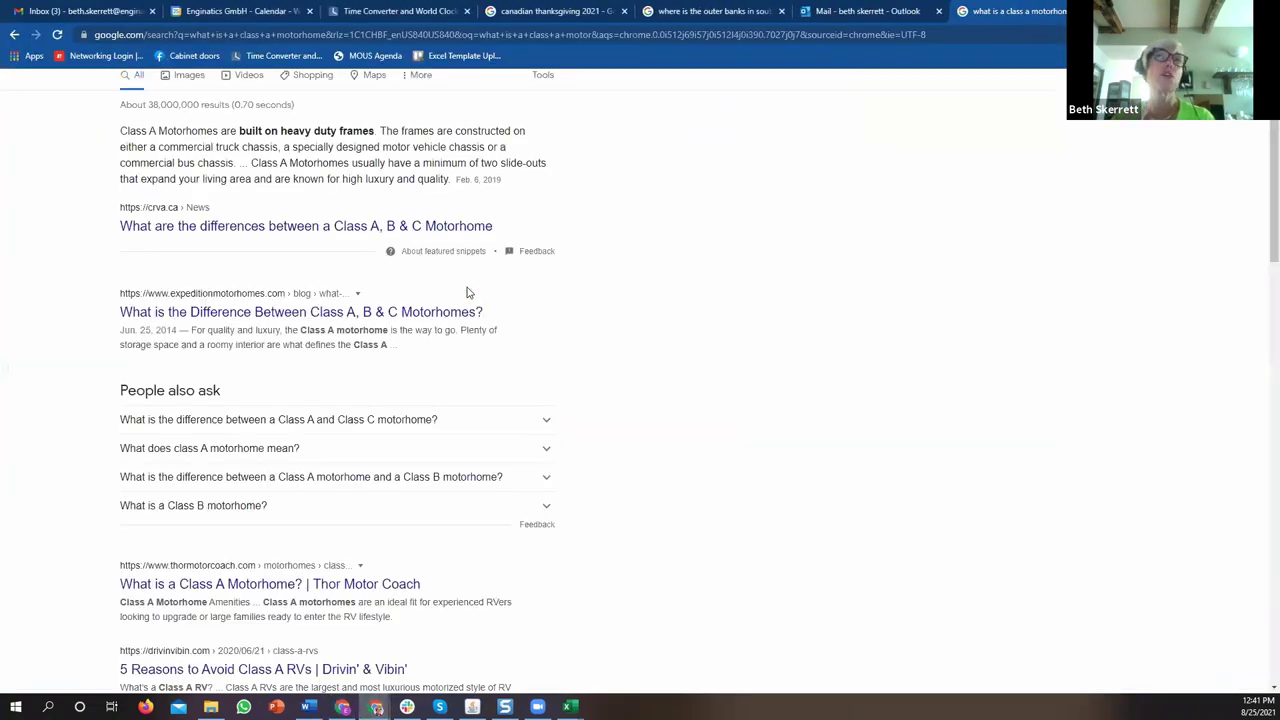
key(alt+Tab)
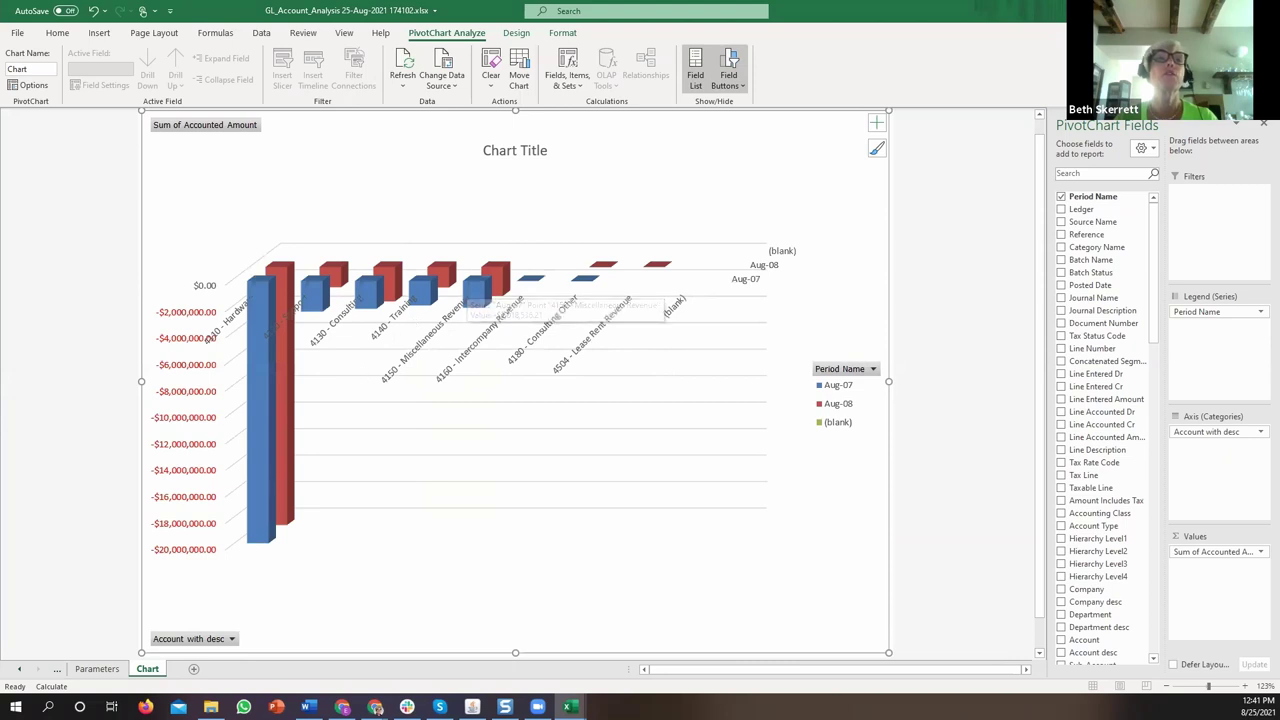
click(19, 669)
click(112, 672)
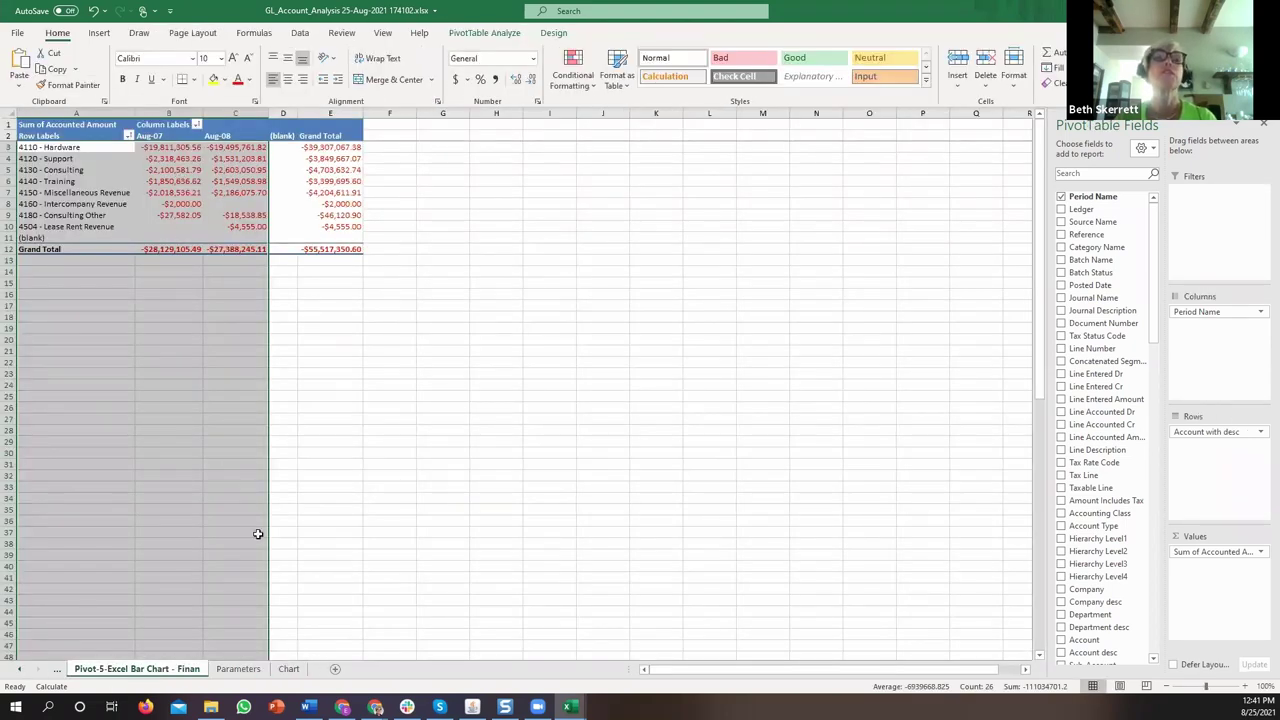
click(289, 672)
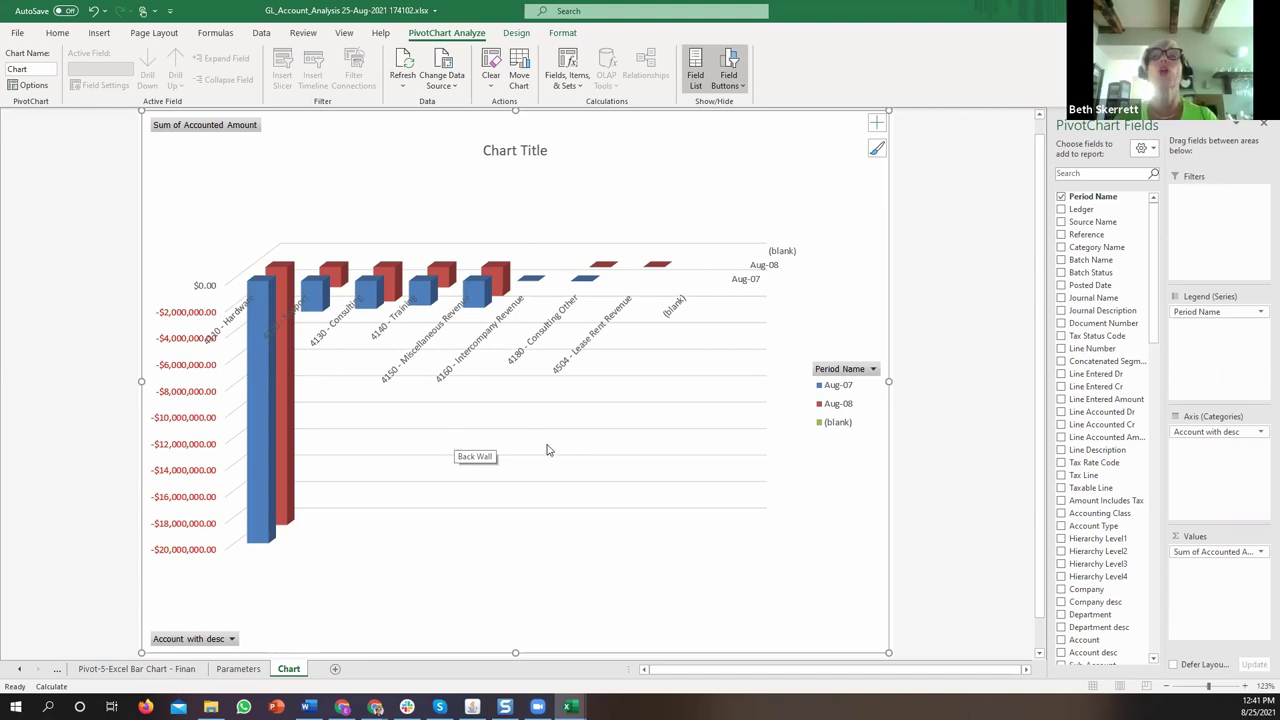
Back in Oracle Applications, minimise the run window and review the Number Format choices in the GL Account Analysis report setup.
click(472, 707)
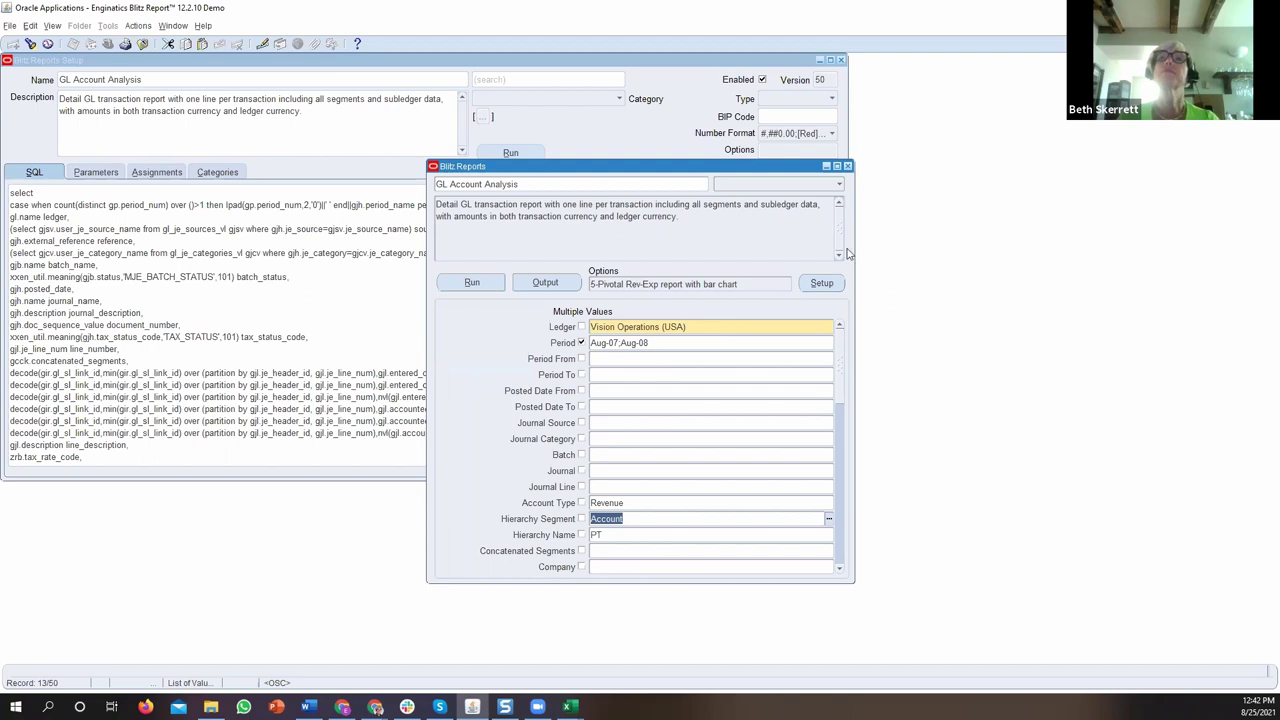
click(826, 166)
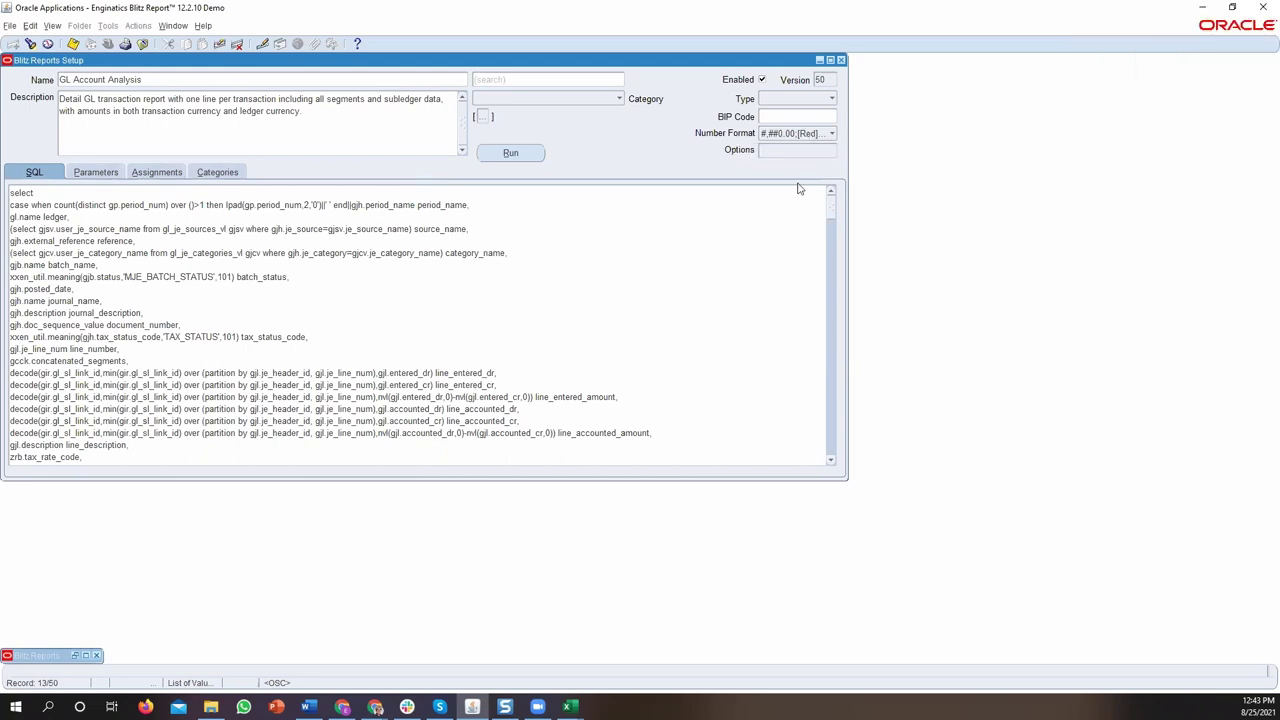
click(810, 134)
key(Up)
key(Up)
key(Up)
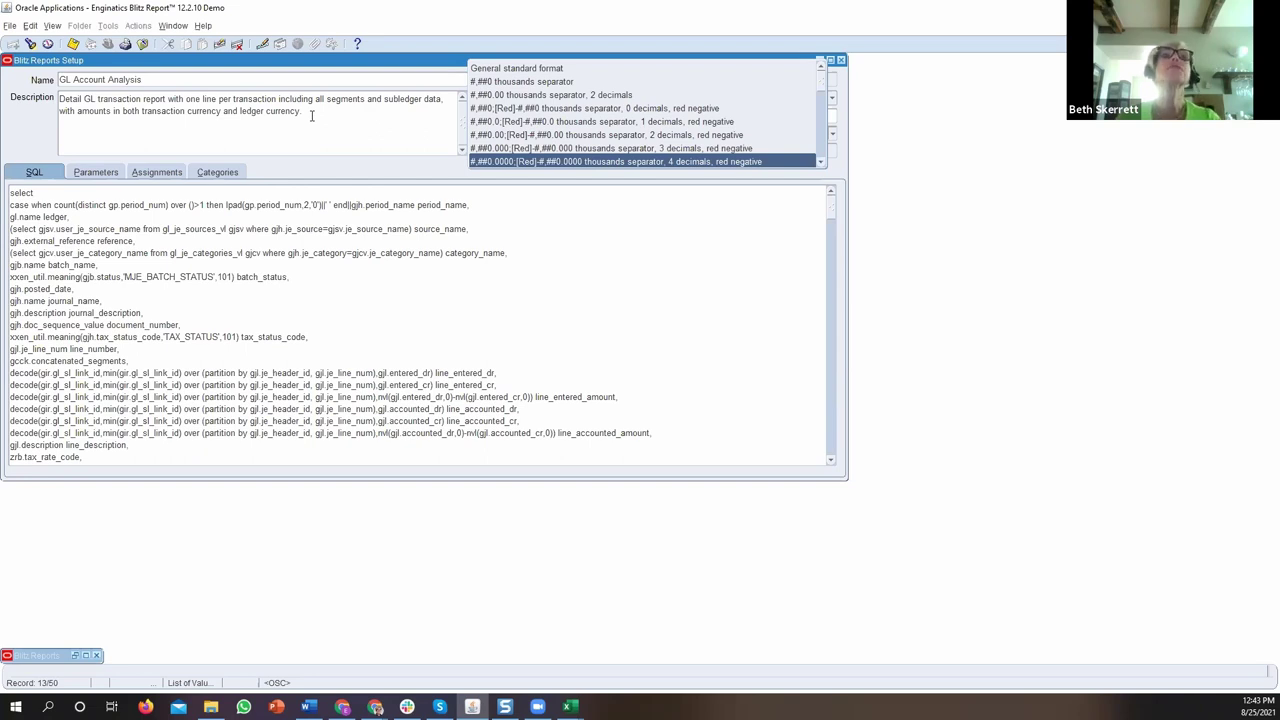
click(718, 140)
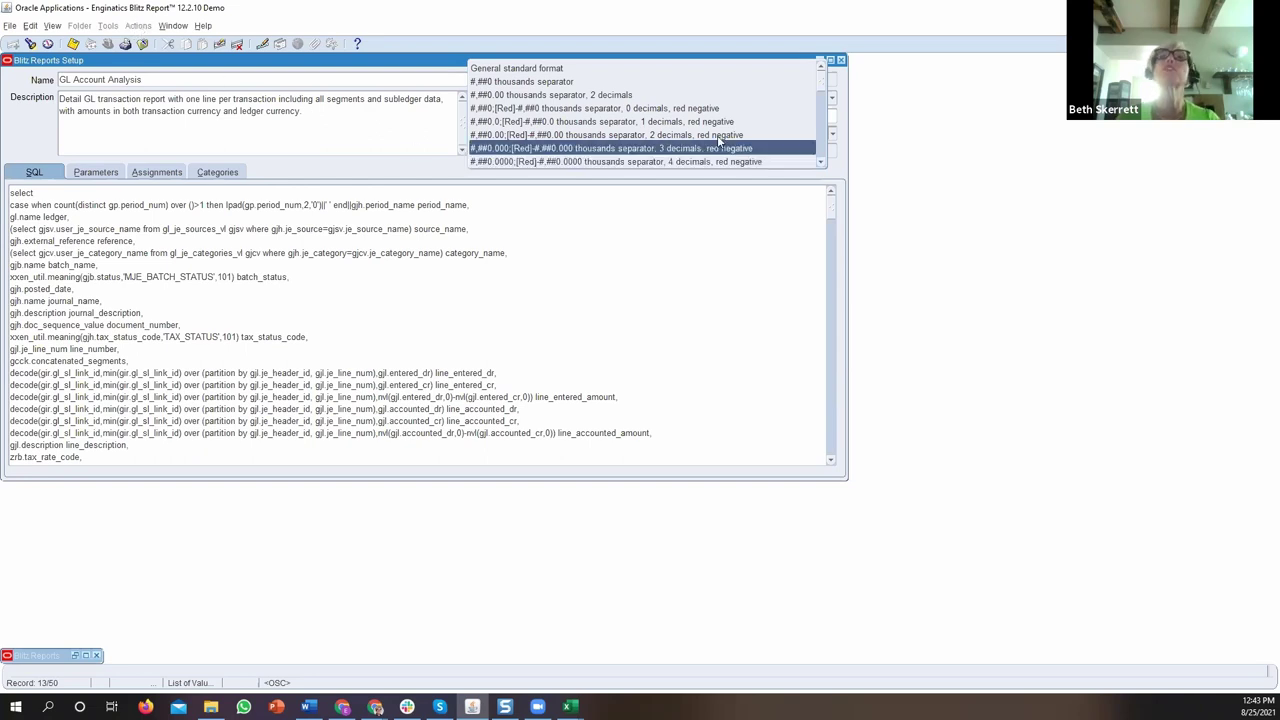
click(728, 220)
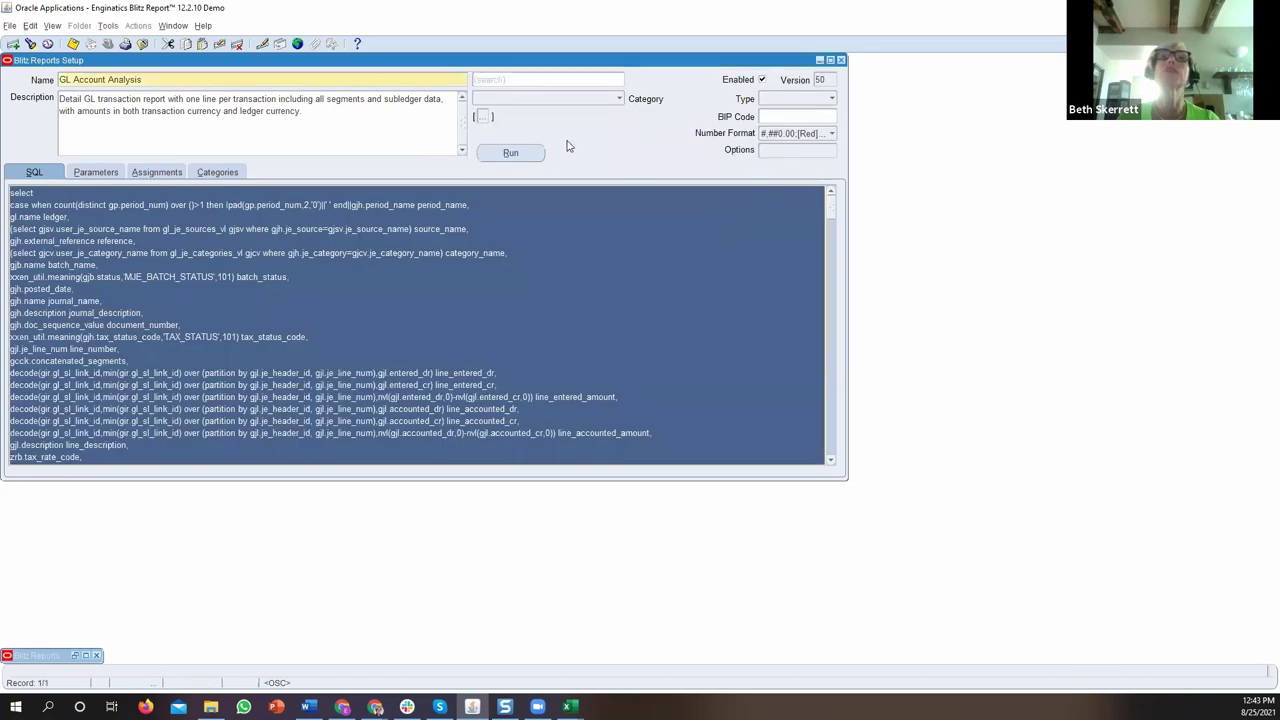
Open the report's column translations, view the language translations of the ledger column, check the line_entered_dr number format, and close the window.
click(106, 26)
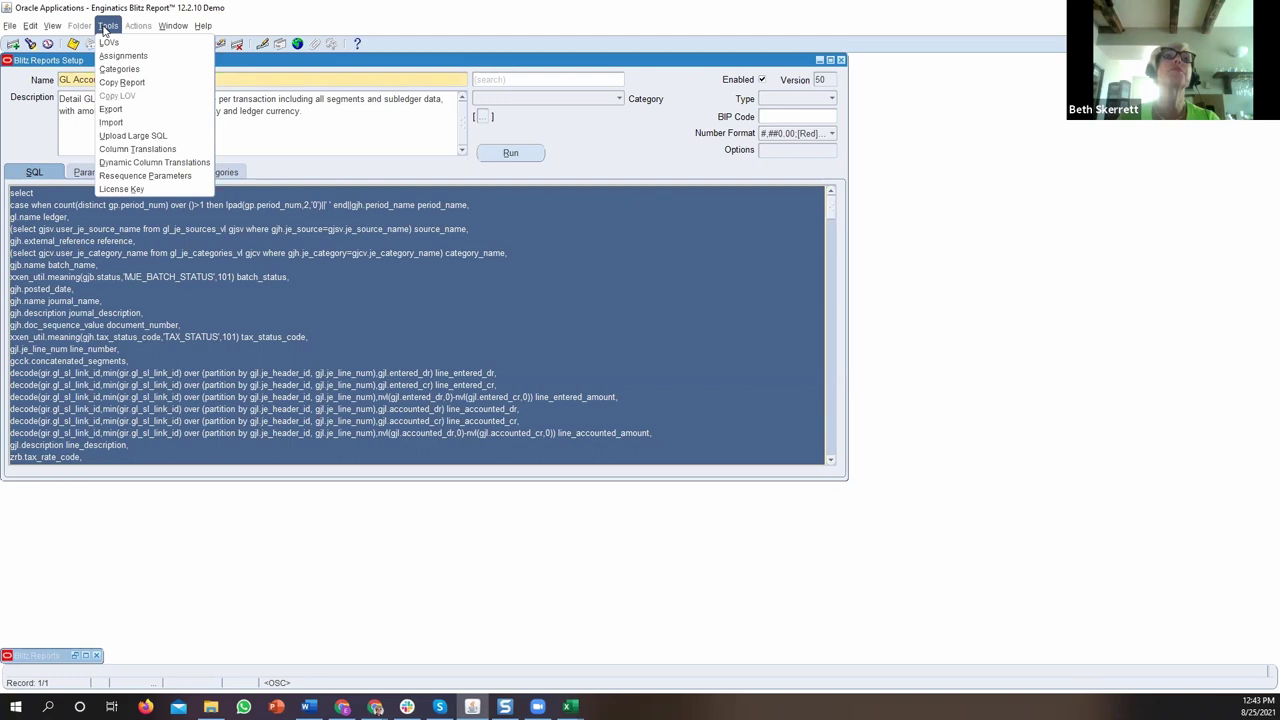
click(130, 148)
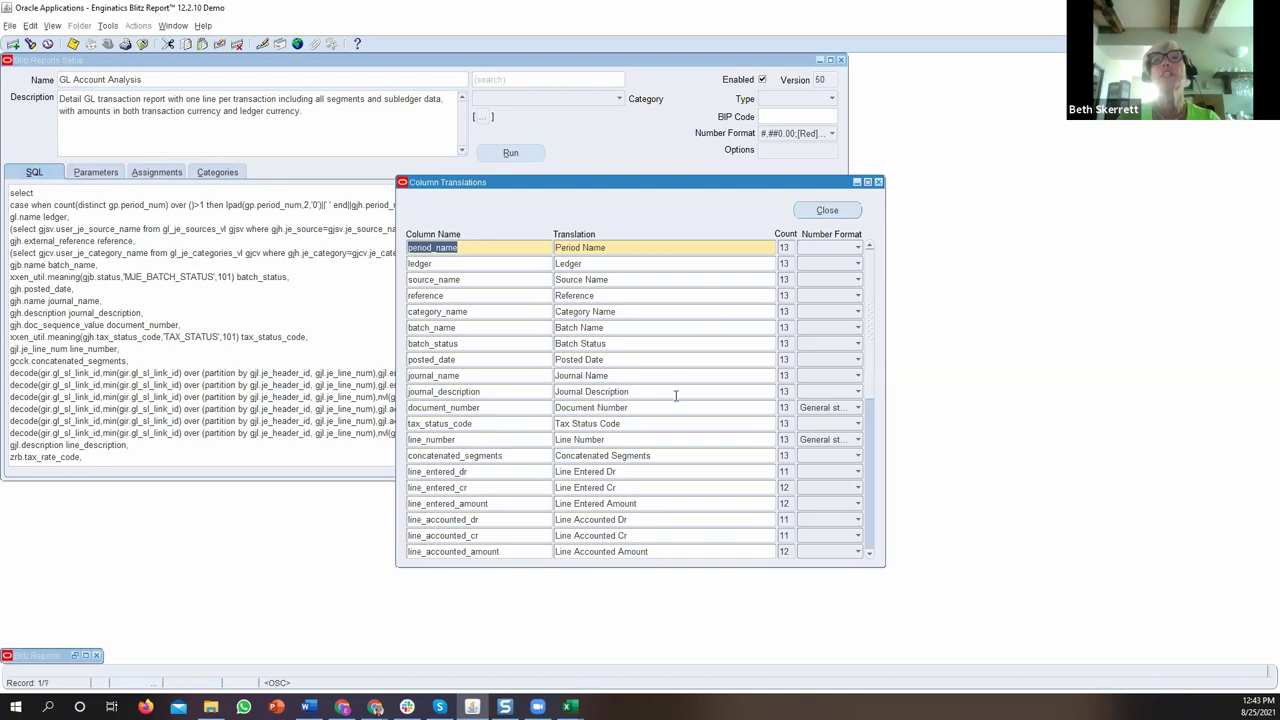
click(723, 263)
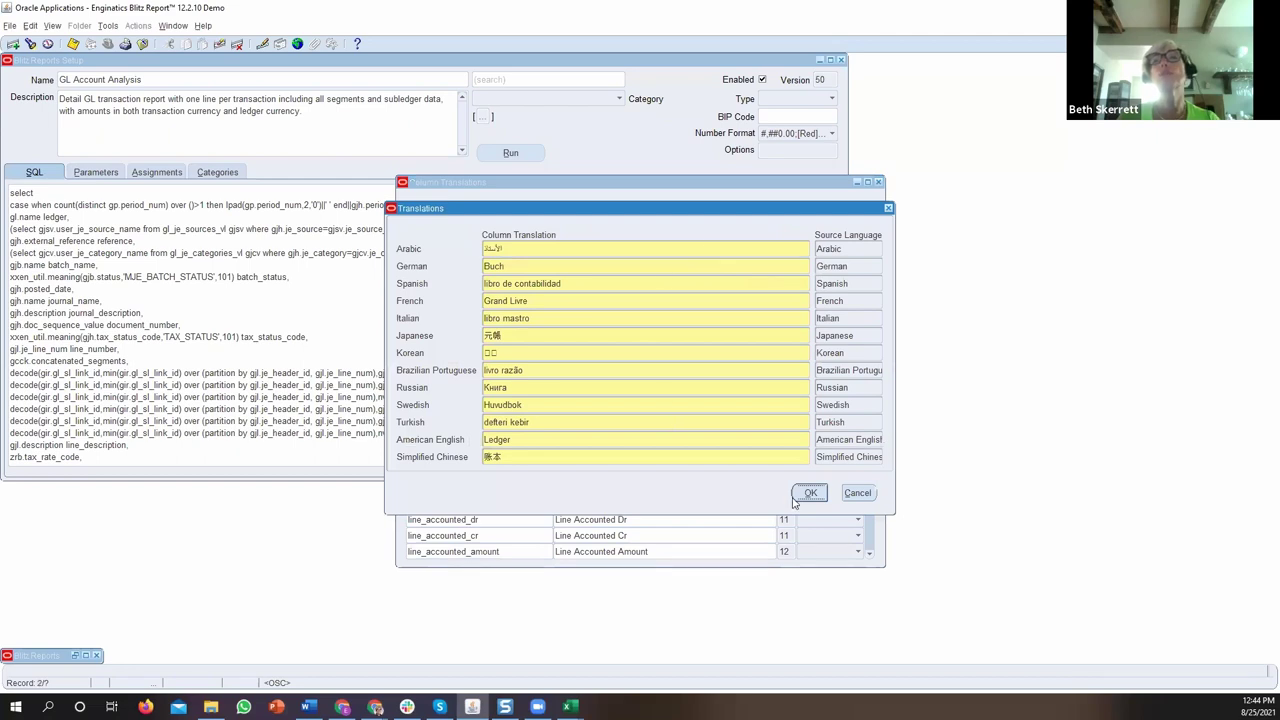
click(857, 492)
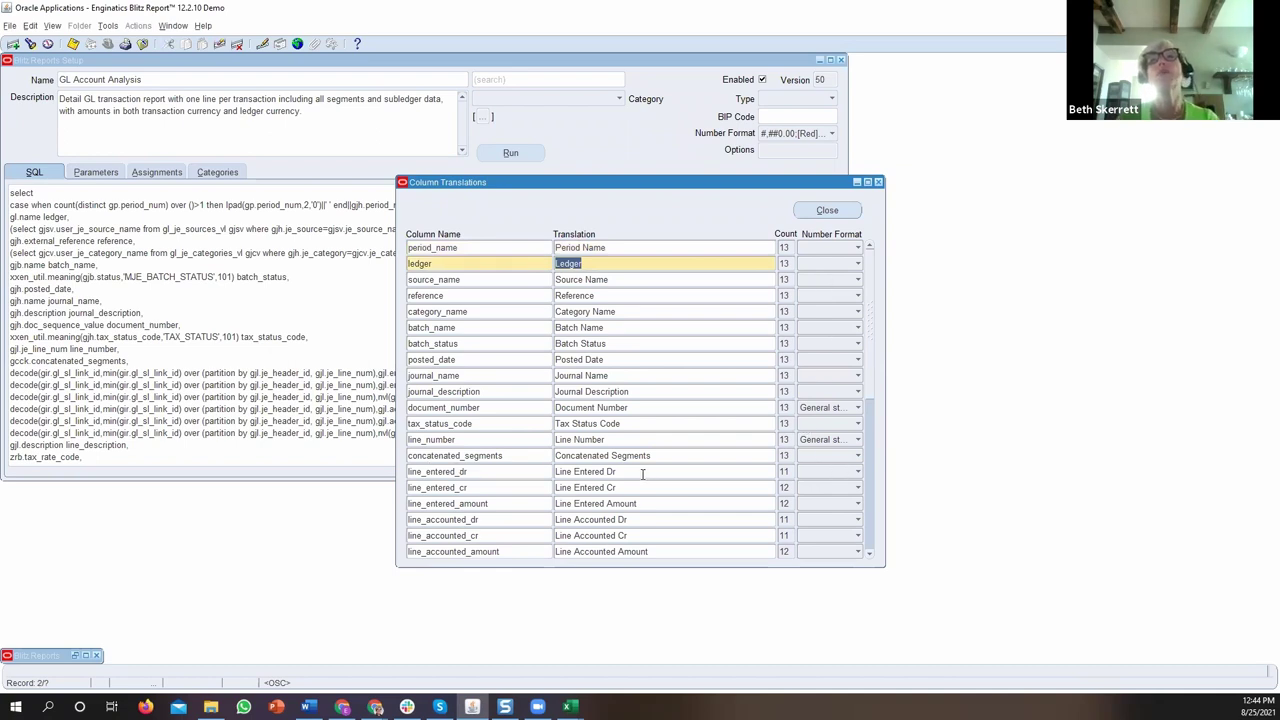
click(527, 476)
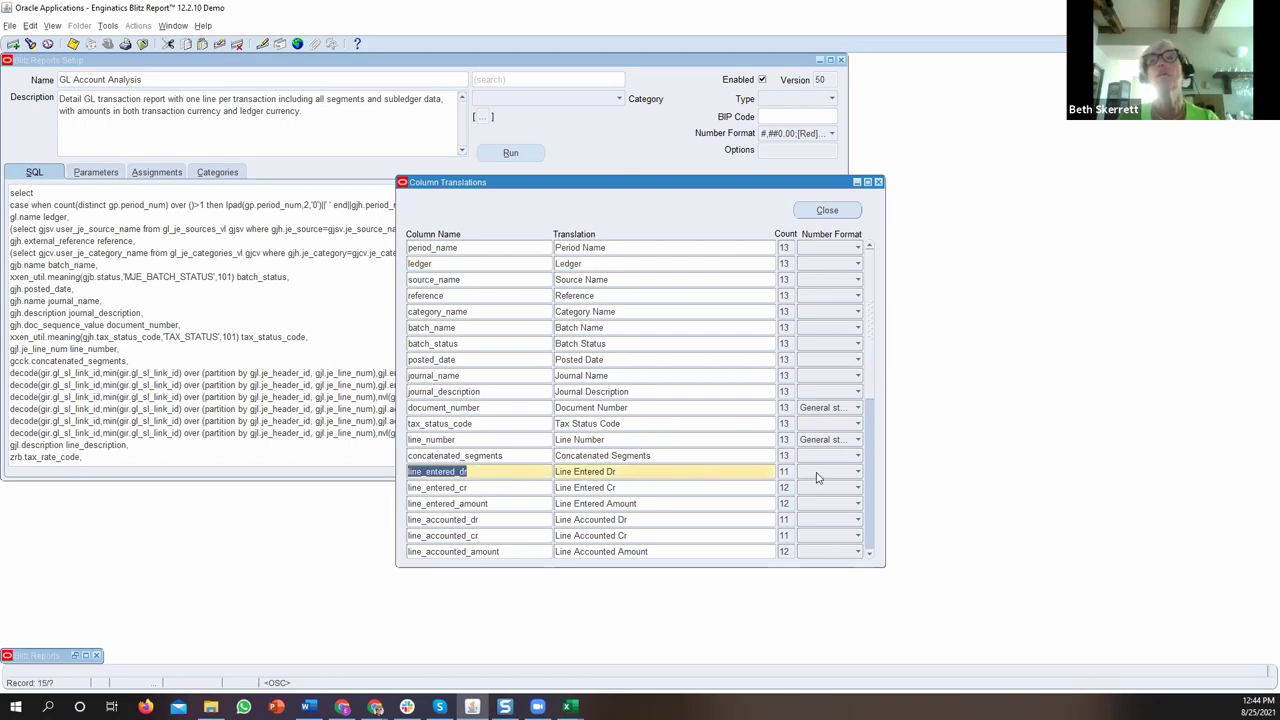
click(826, 213)
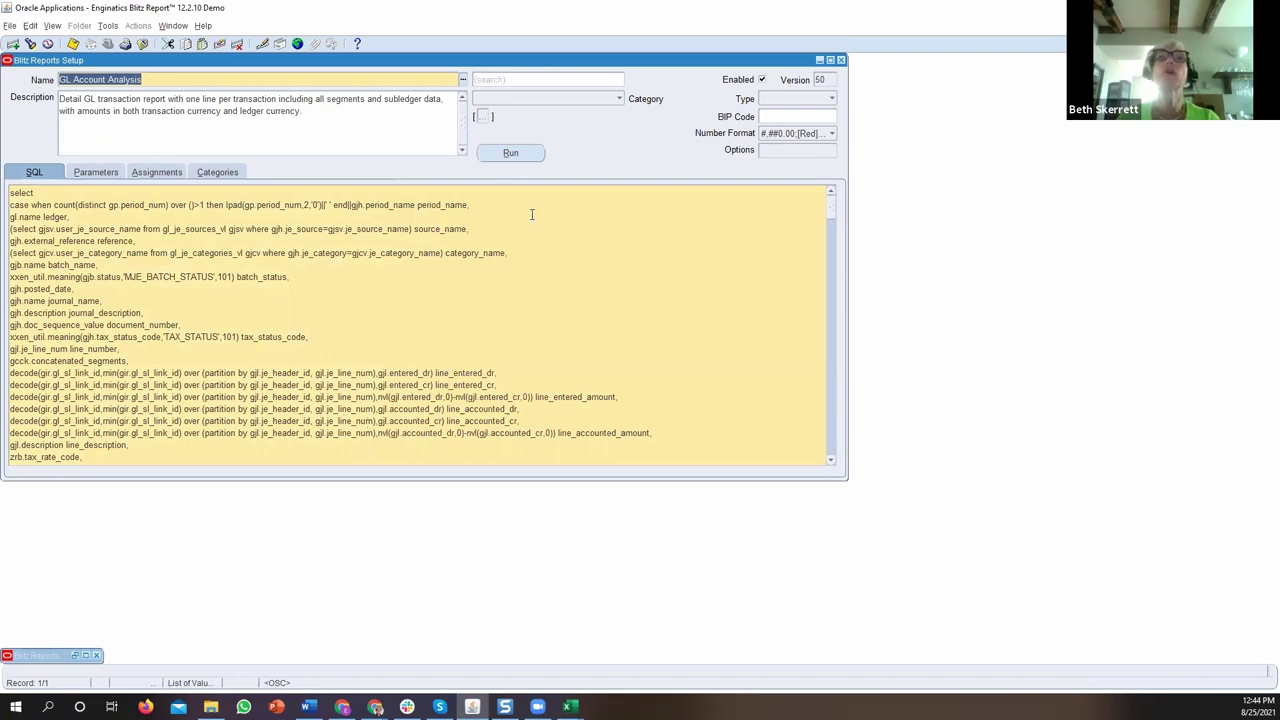
Create a new Blitz Report and name it with the presenter's first name followed by "Test 1".
click(10, 27)
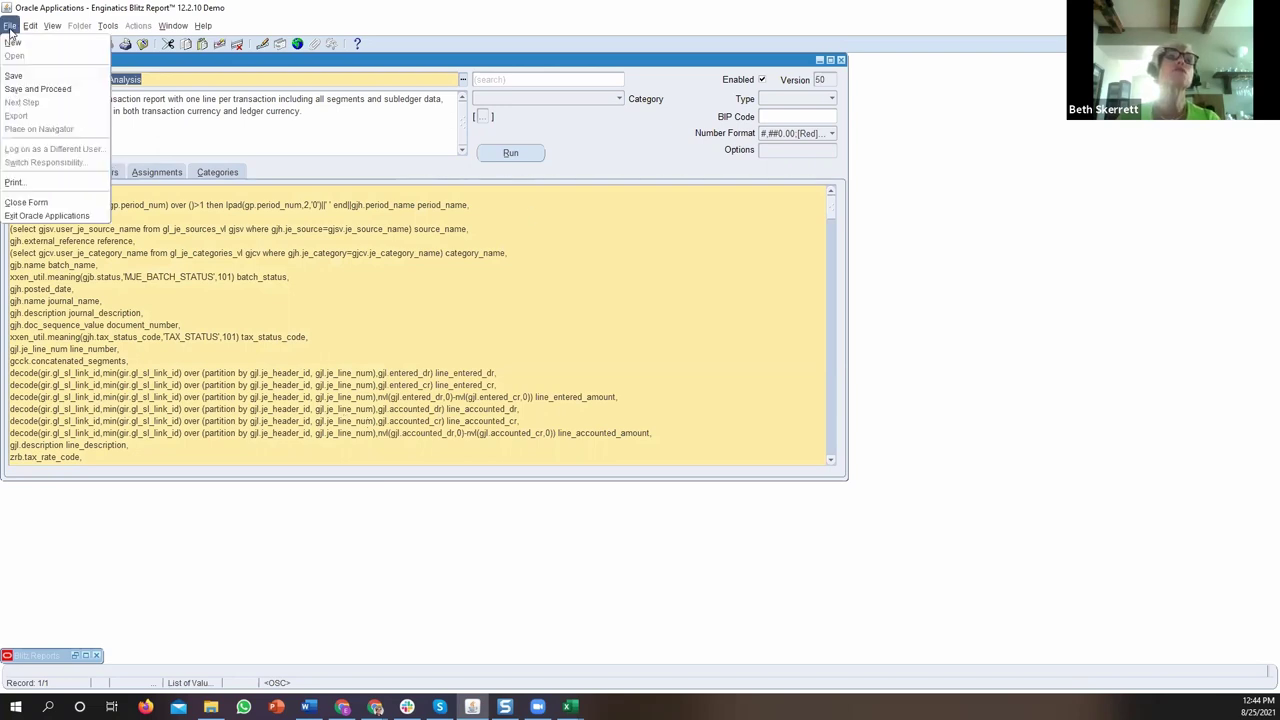
click(13, 44)
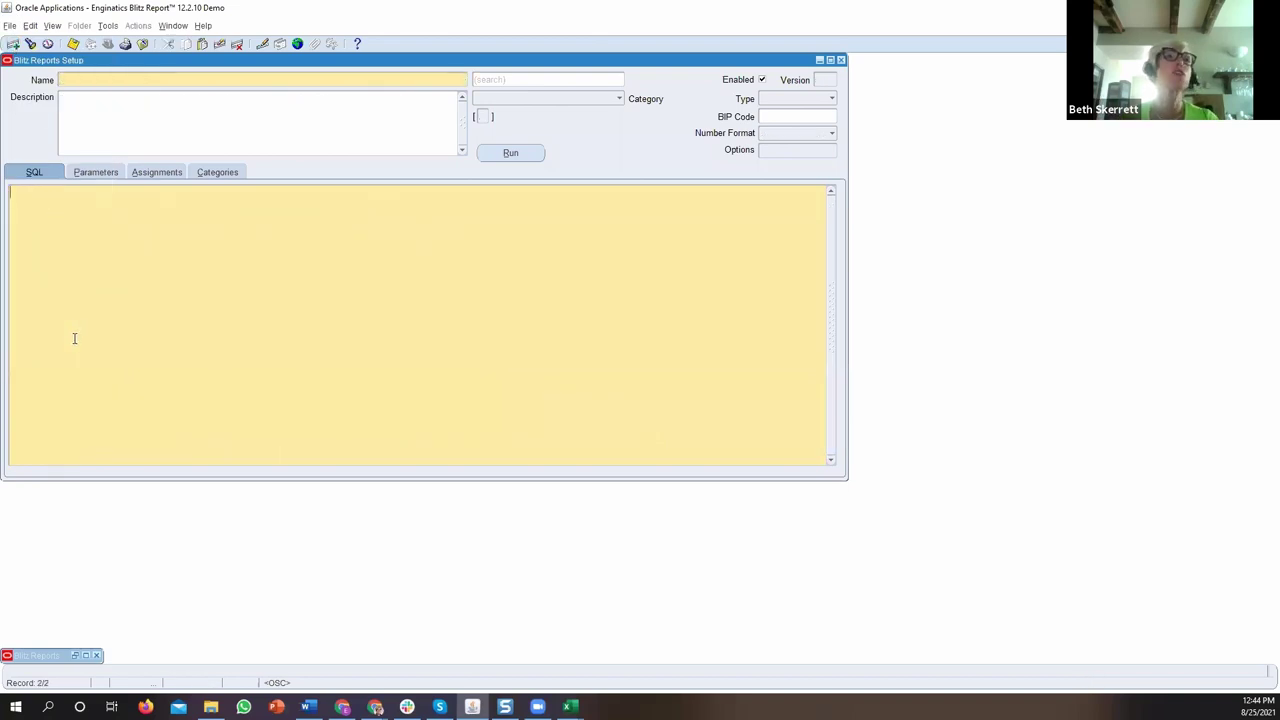
click(102, 81)
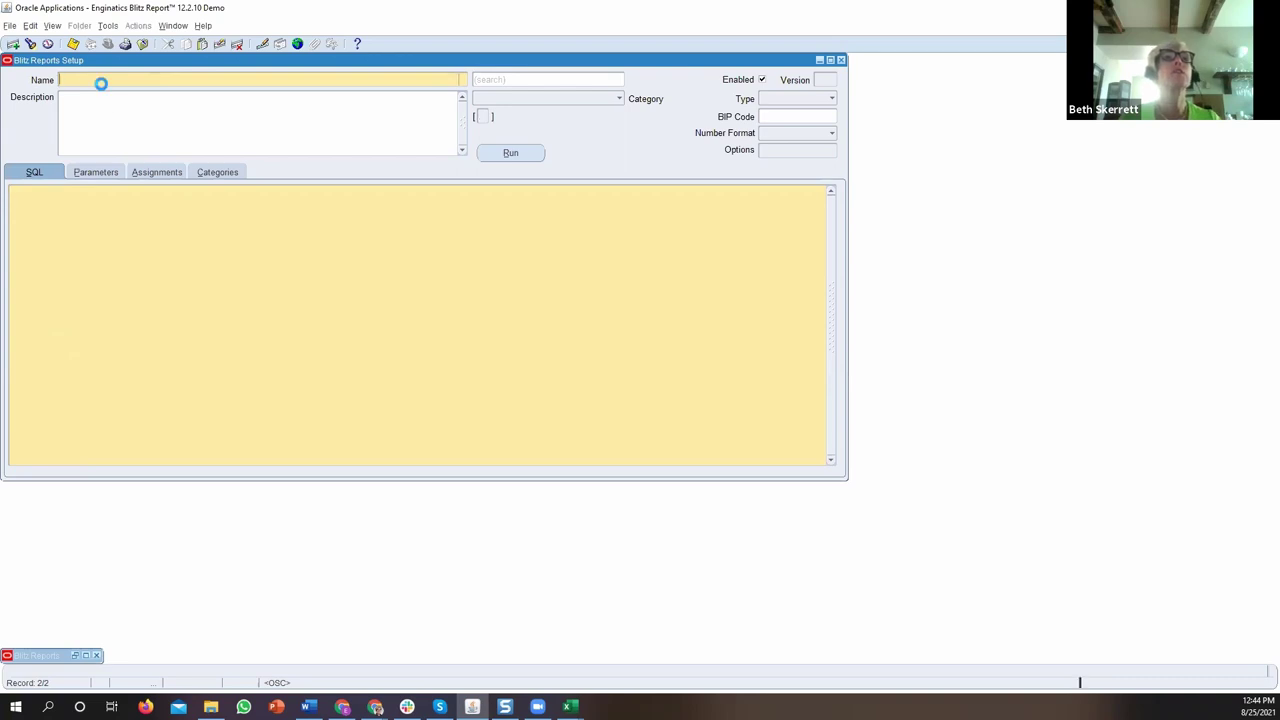
text(beth )
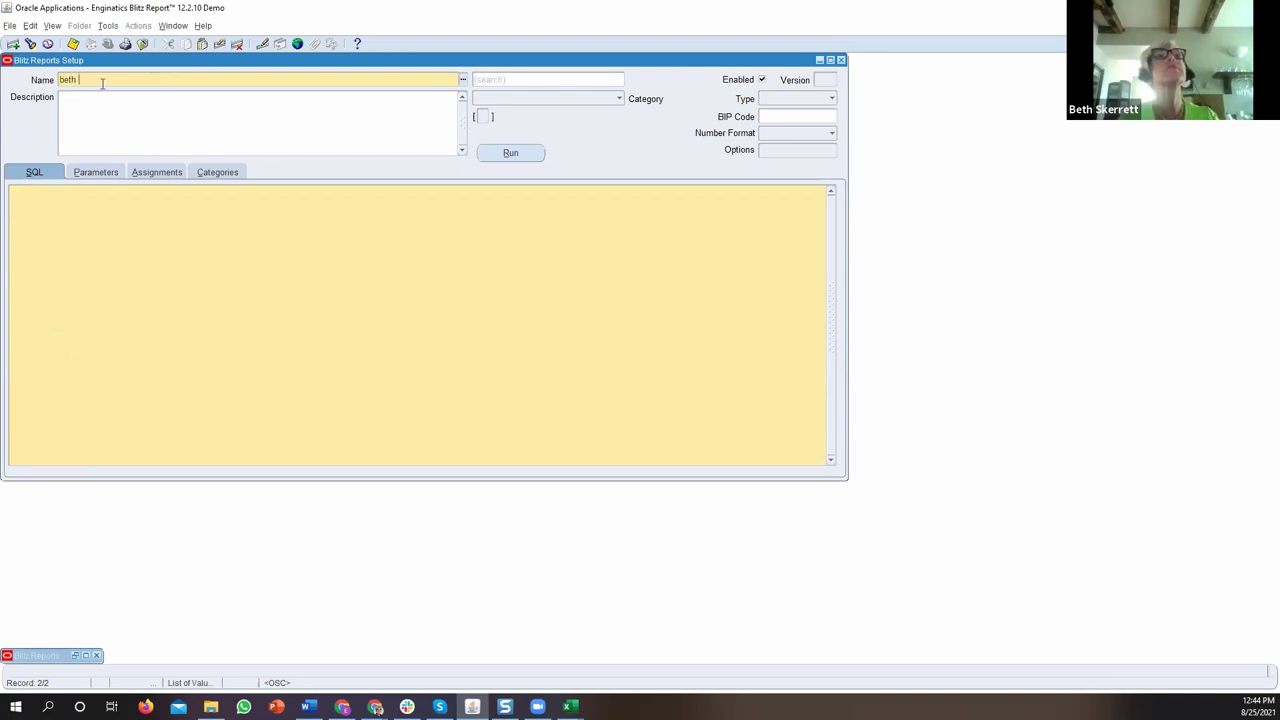
text(Test 1)
Enter the SQL "select * from AP_suppliers aps where 1=1" for the new report and open its run window.
click(71, 202)
text(select )
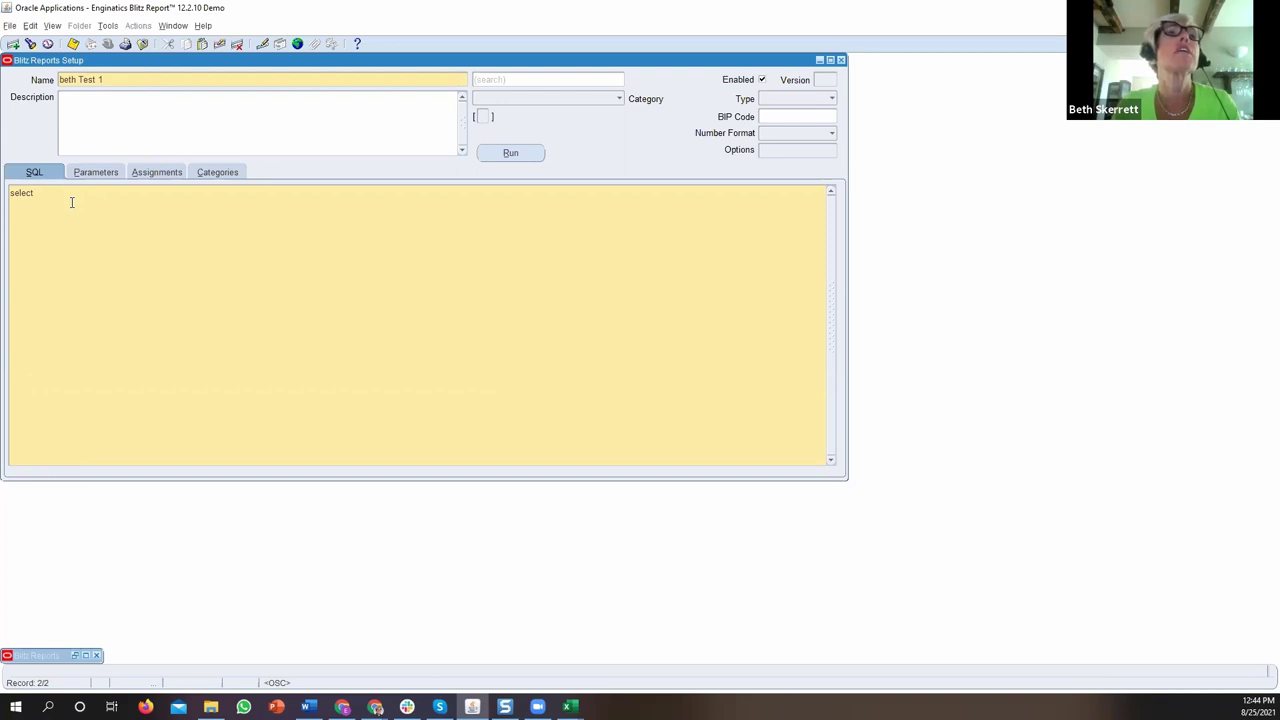
text(*)
key(Return)
text(from)
key(Return)
text(AP_)
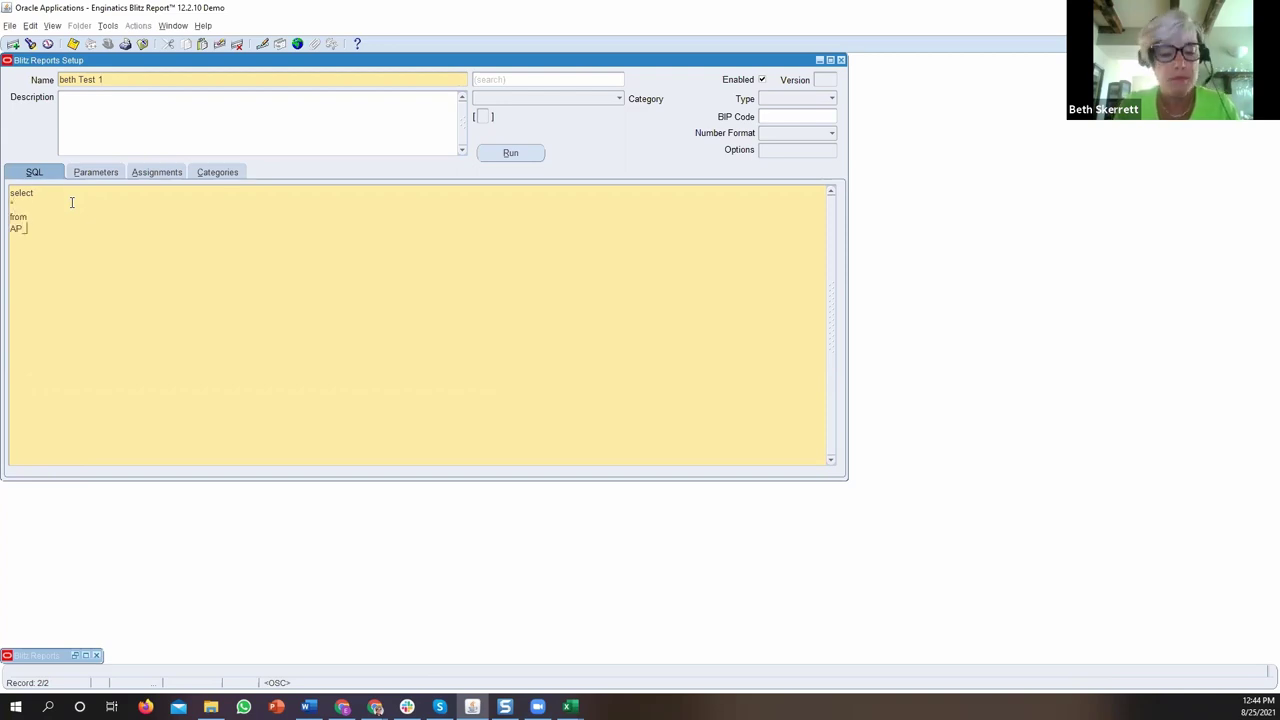
text(suppliers aps)
key(Return)
text(where 1=1)
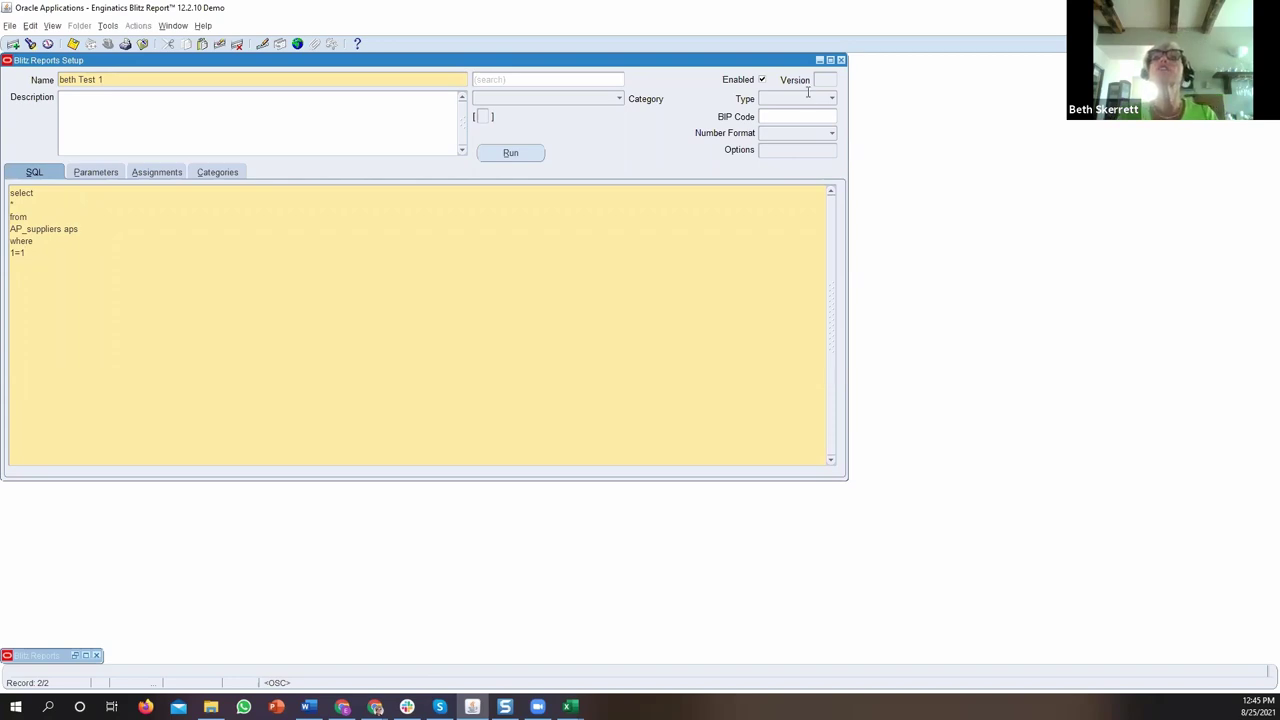
click(508, 152)
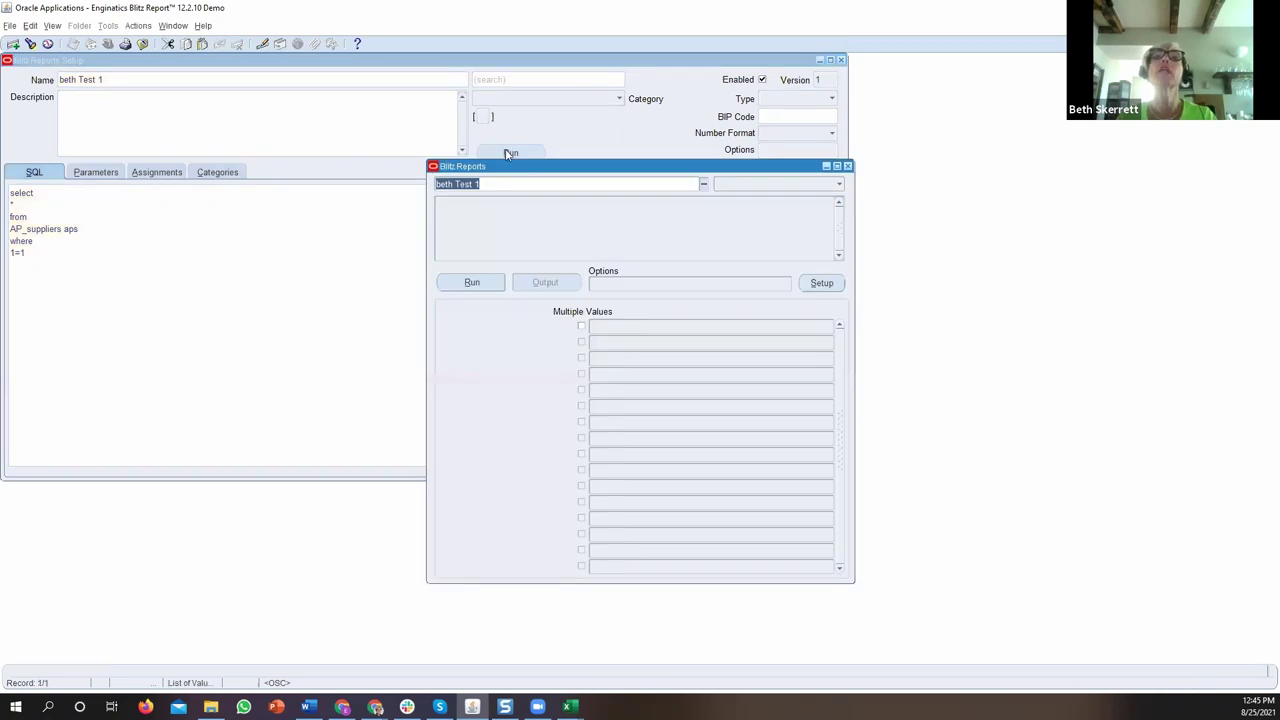
Open the new report's version history and view the creation date, creator and full SQL text of version 1.
click(821, 79)
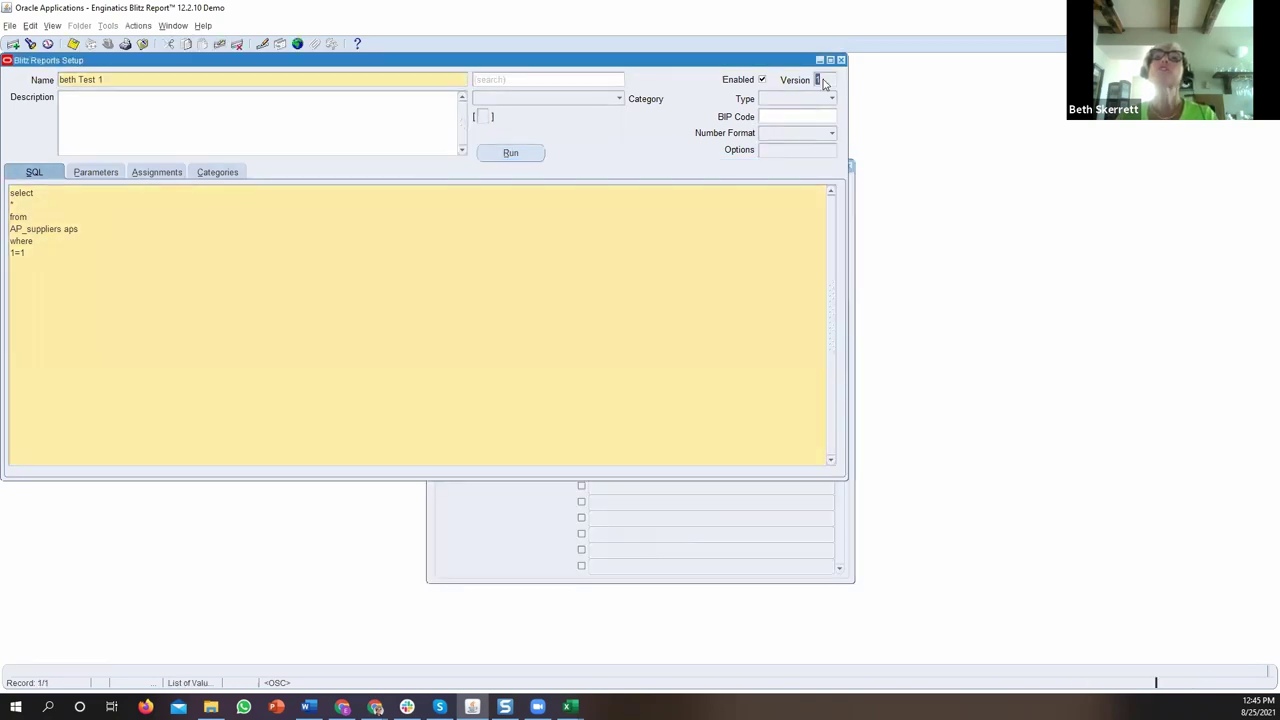
click(370, 243)
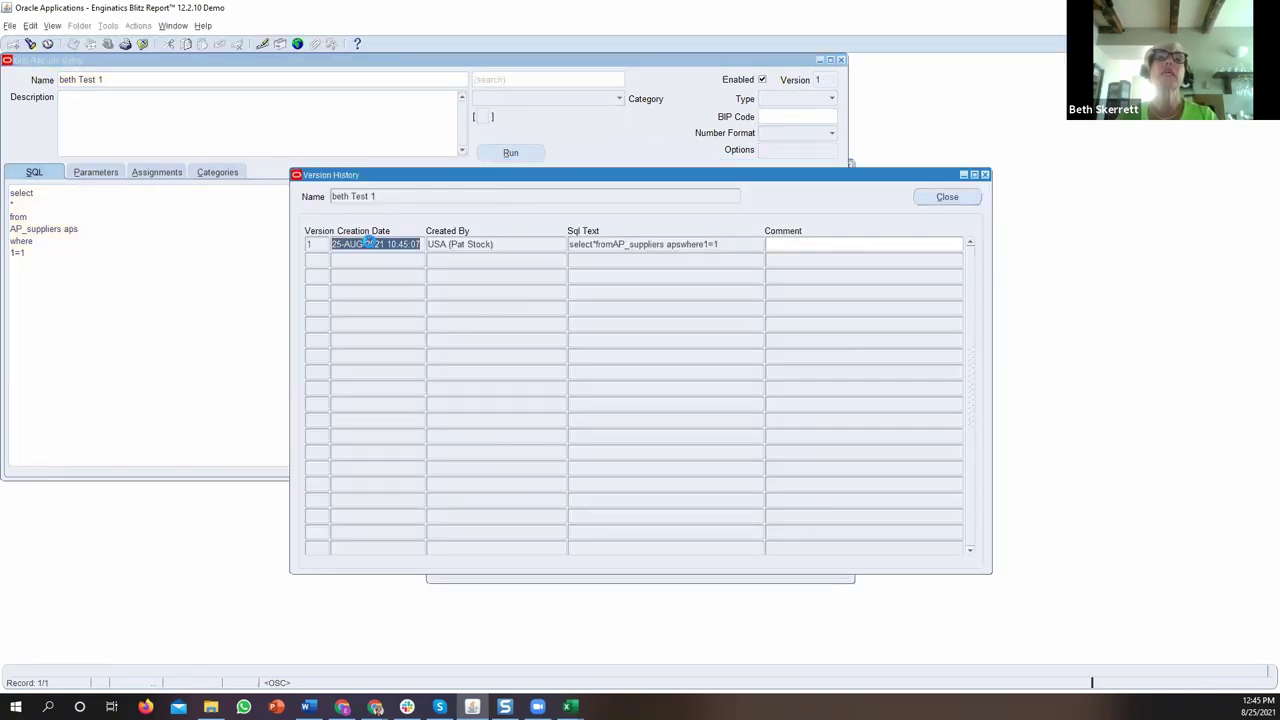
click(458, 243)
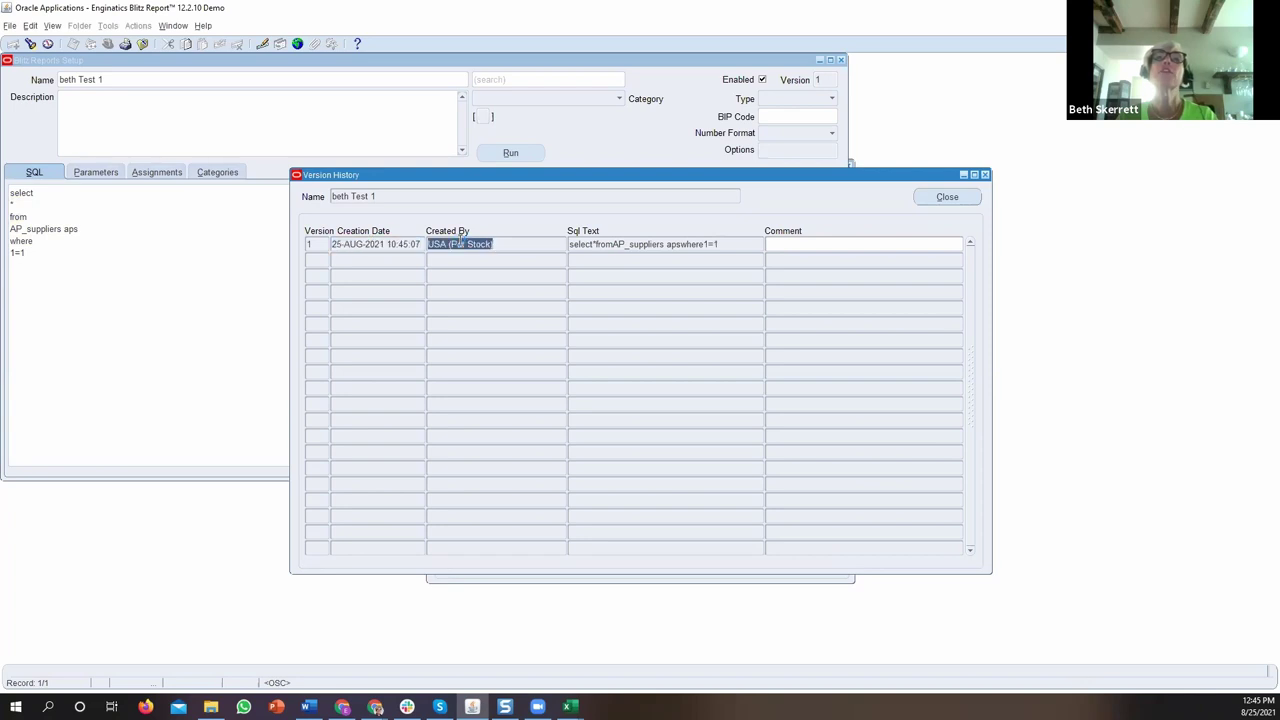
double_click(606, 244)
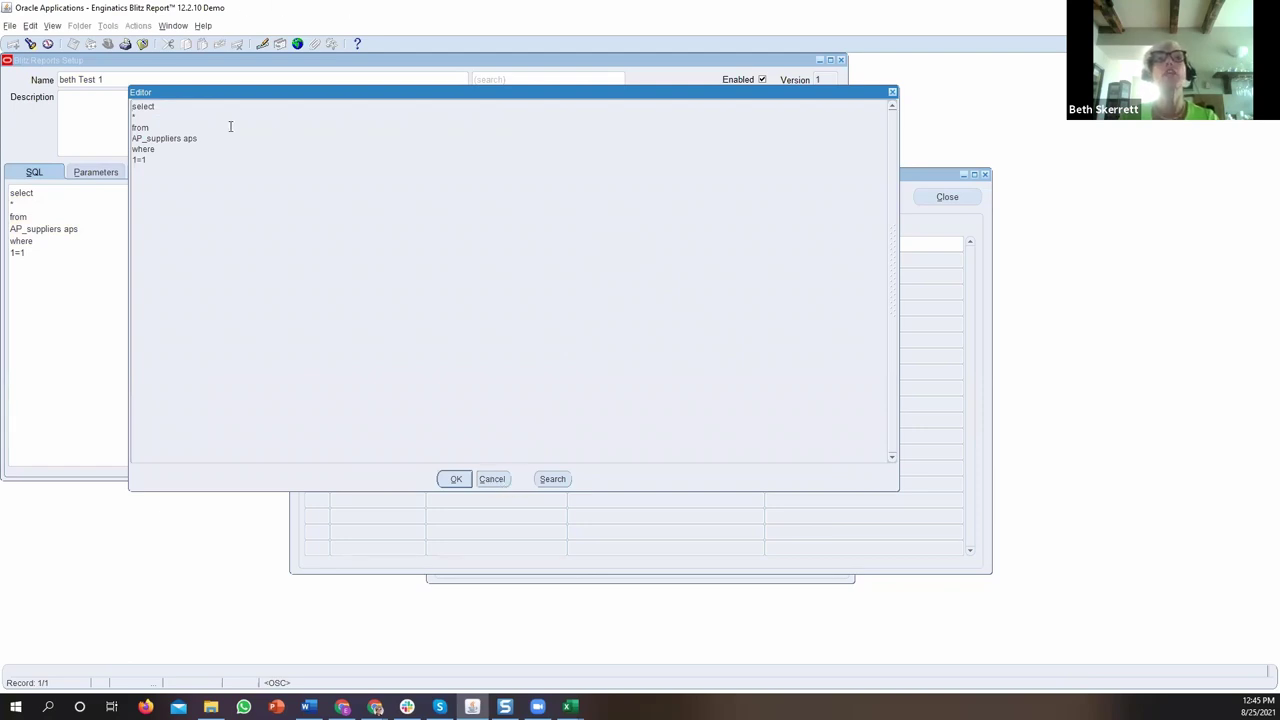
Close the version's SQL text, view its comment field without entering anything, and close the version history.
click(492, 480)
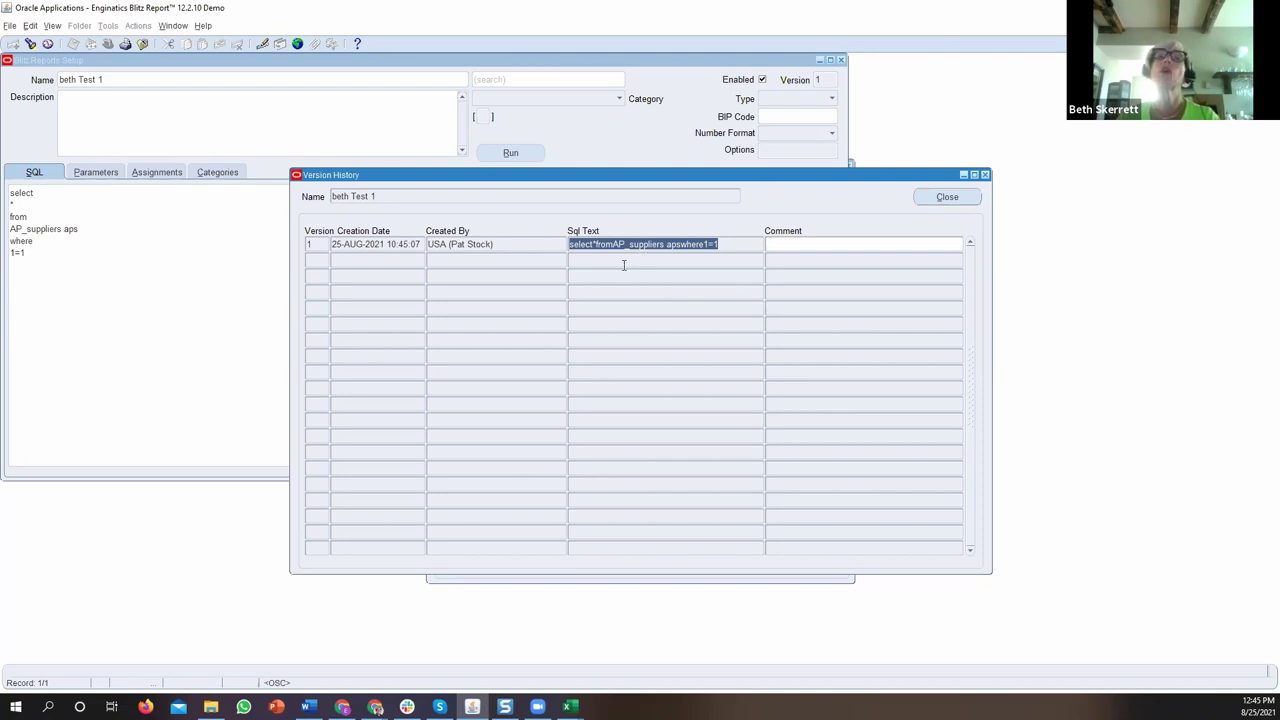
double_click(815, 243)
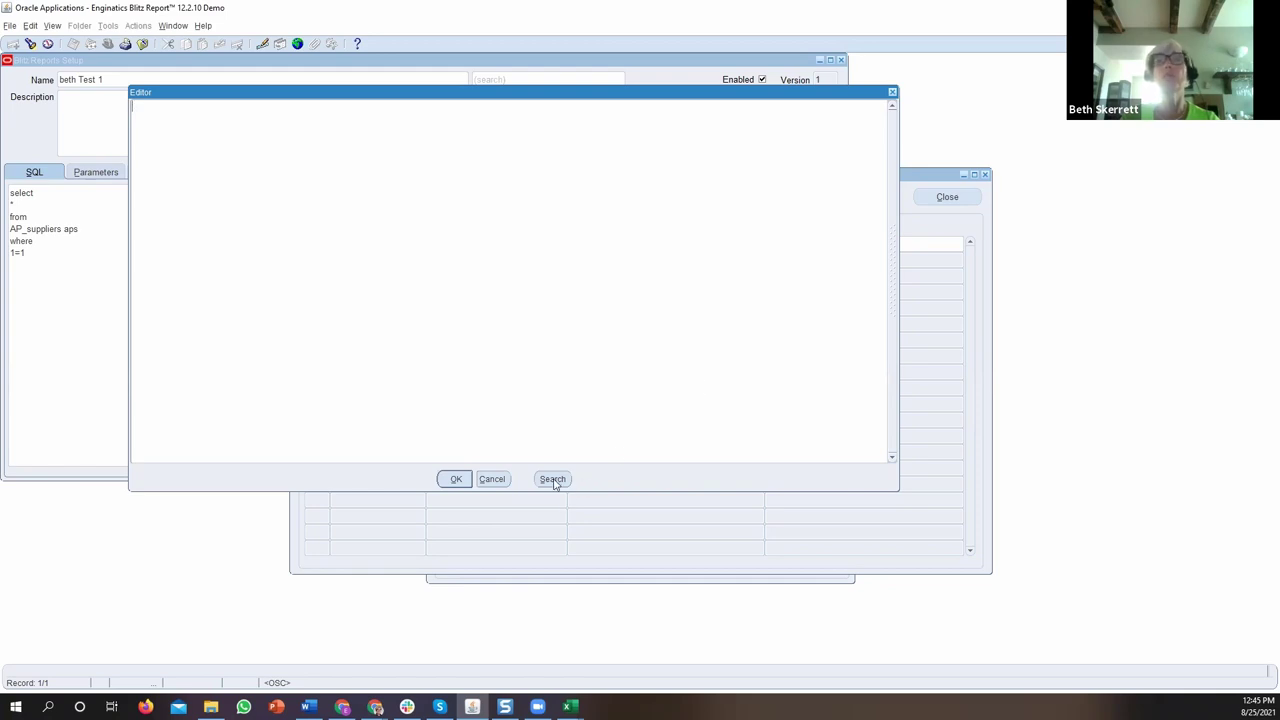
click(492, 479)
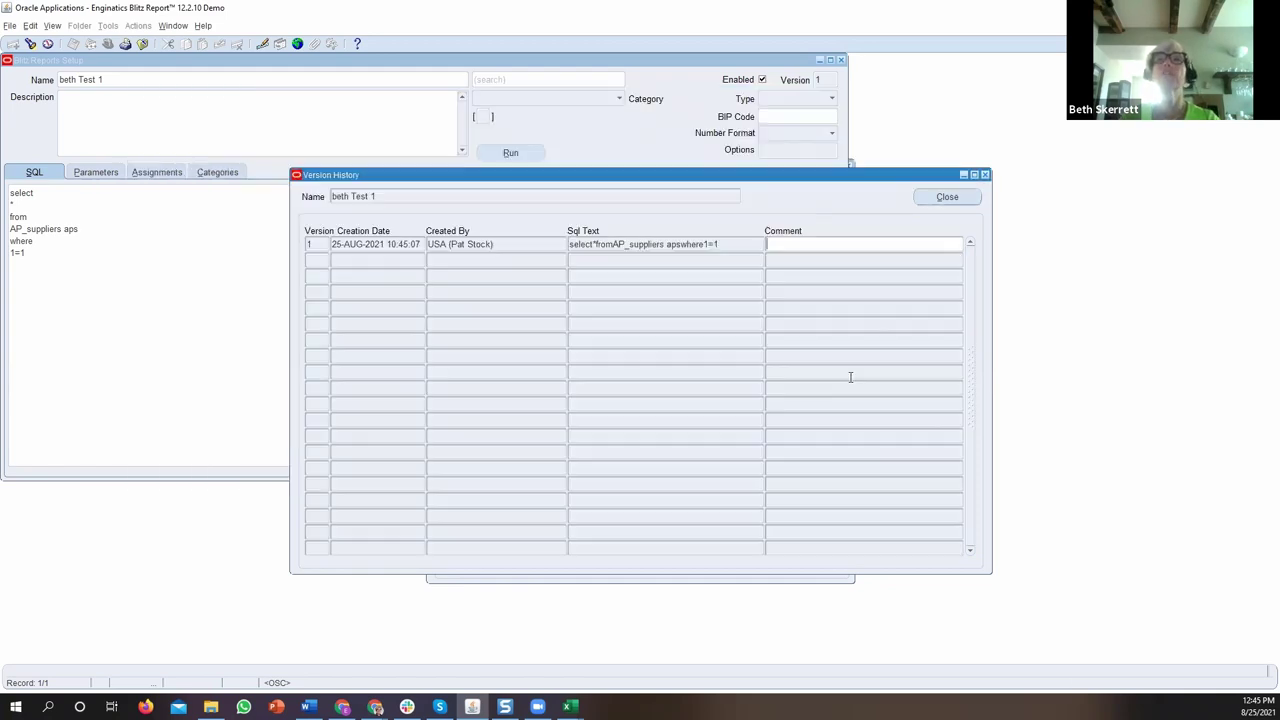
click(958, 198)
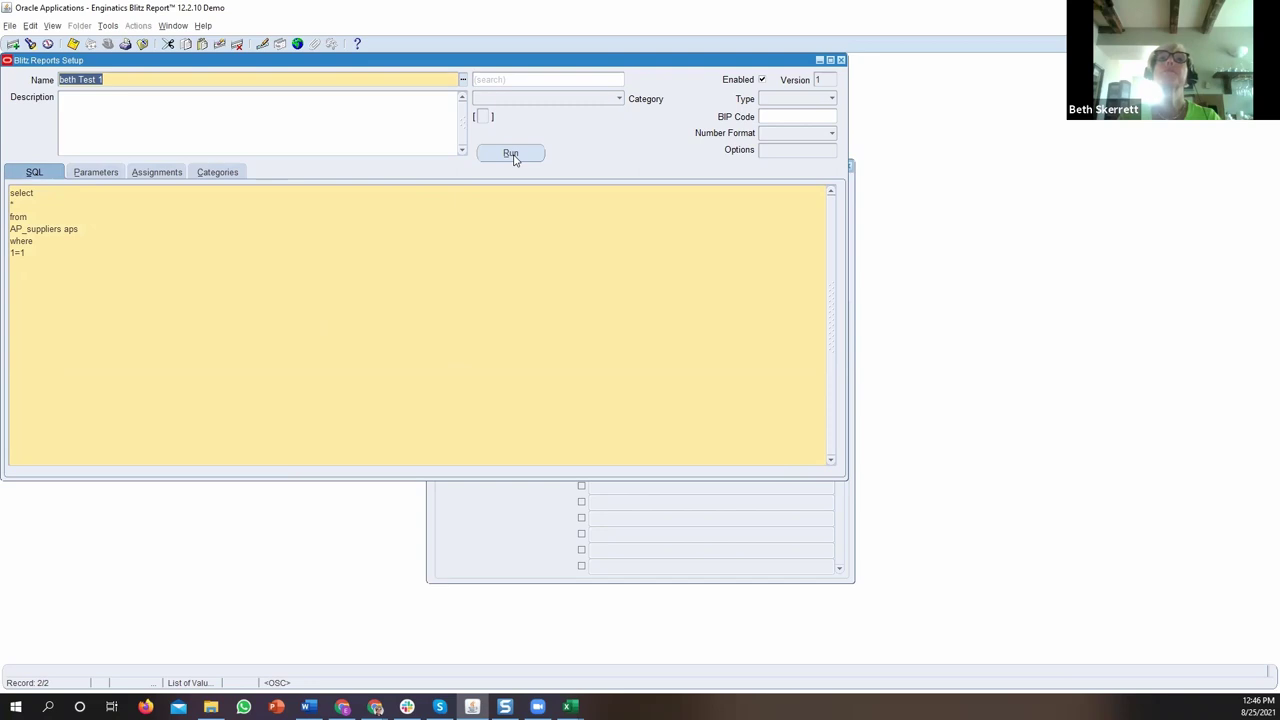
Search the existing parameters for "sup" and copy the Supplier parameter of the AP Suppliers report into the new report.
click(96, 173)
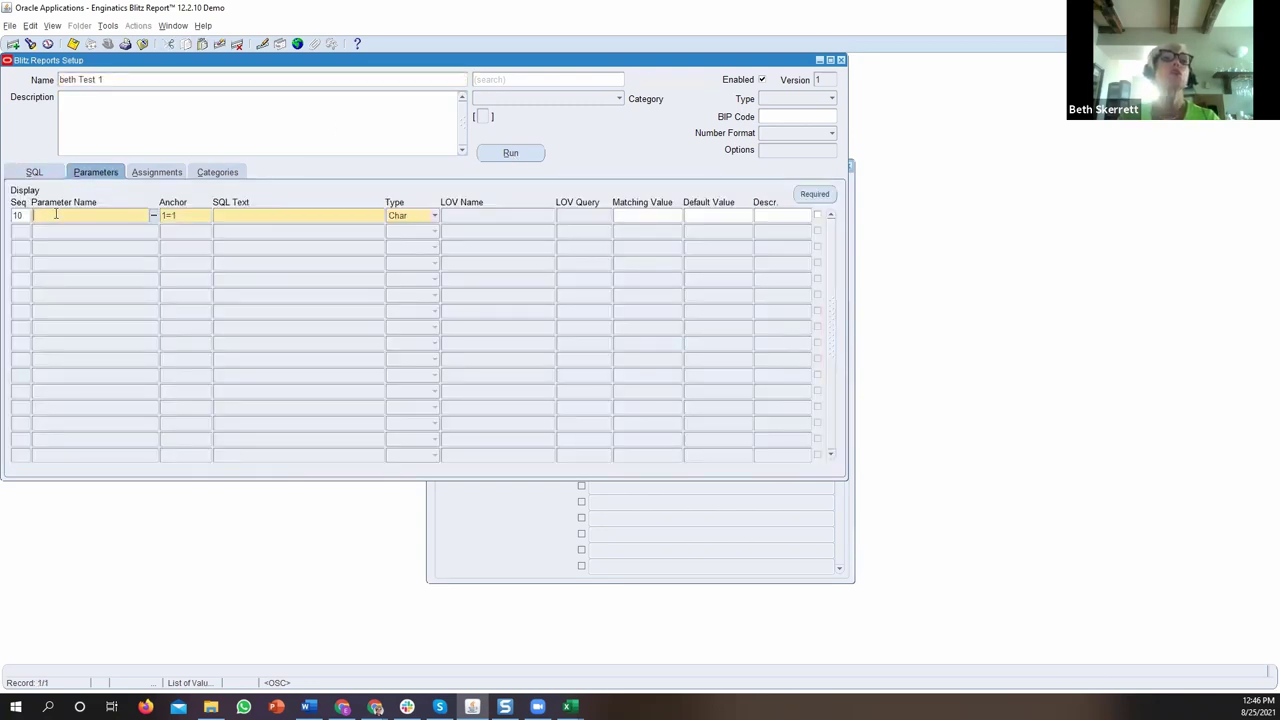
click(153, 216)
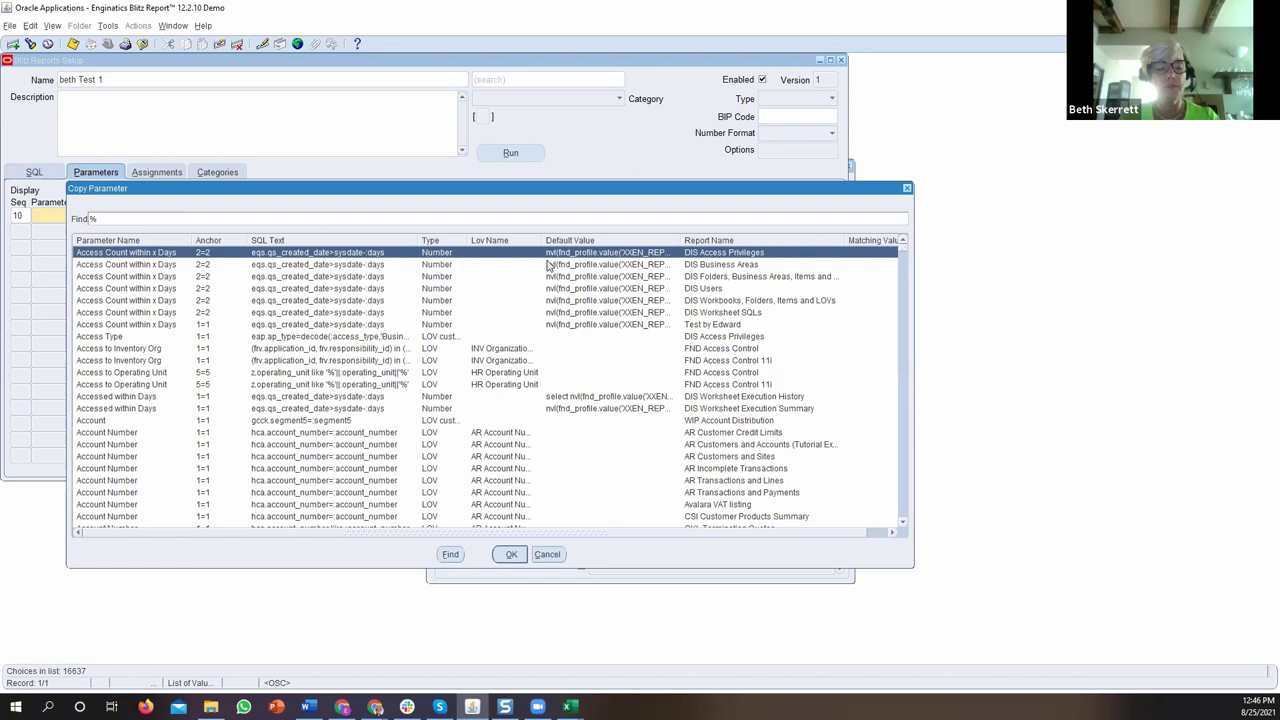
text(sup)
key(Return)
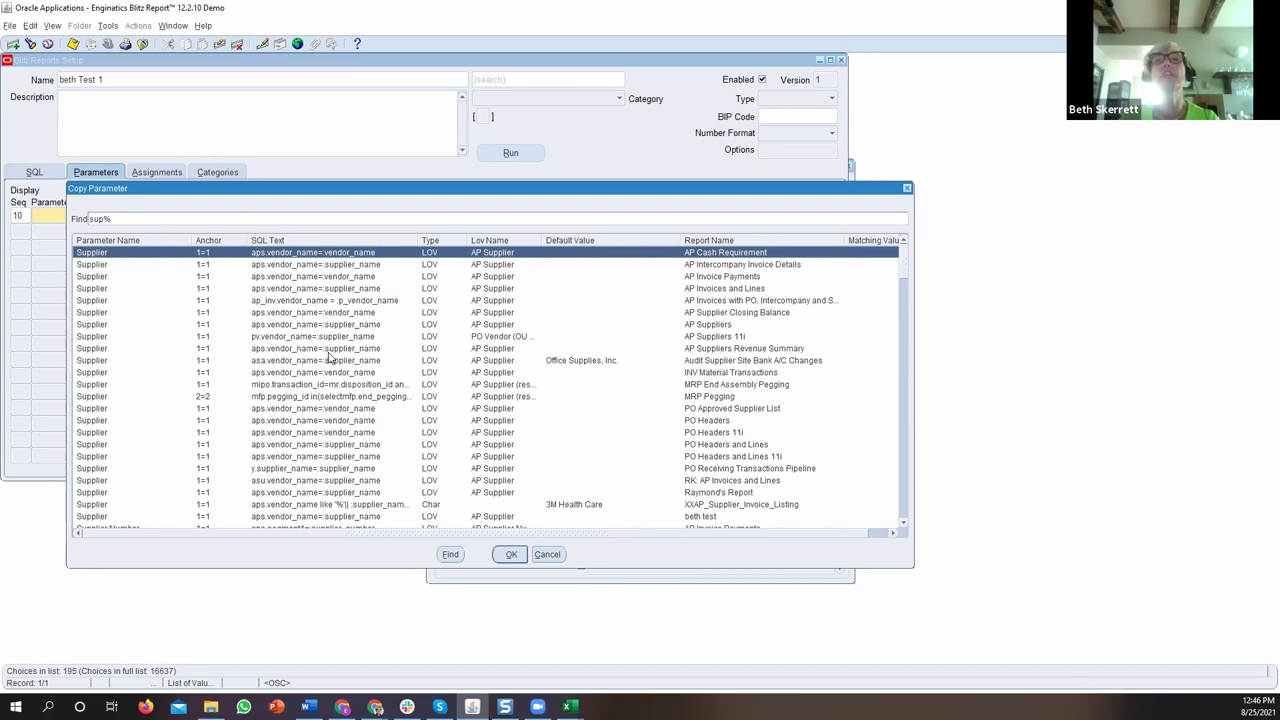
double_click(700, 326)
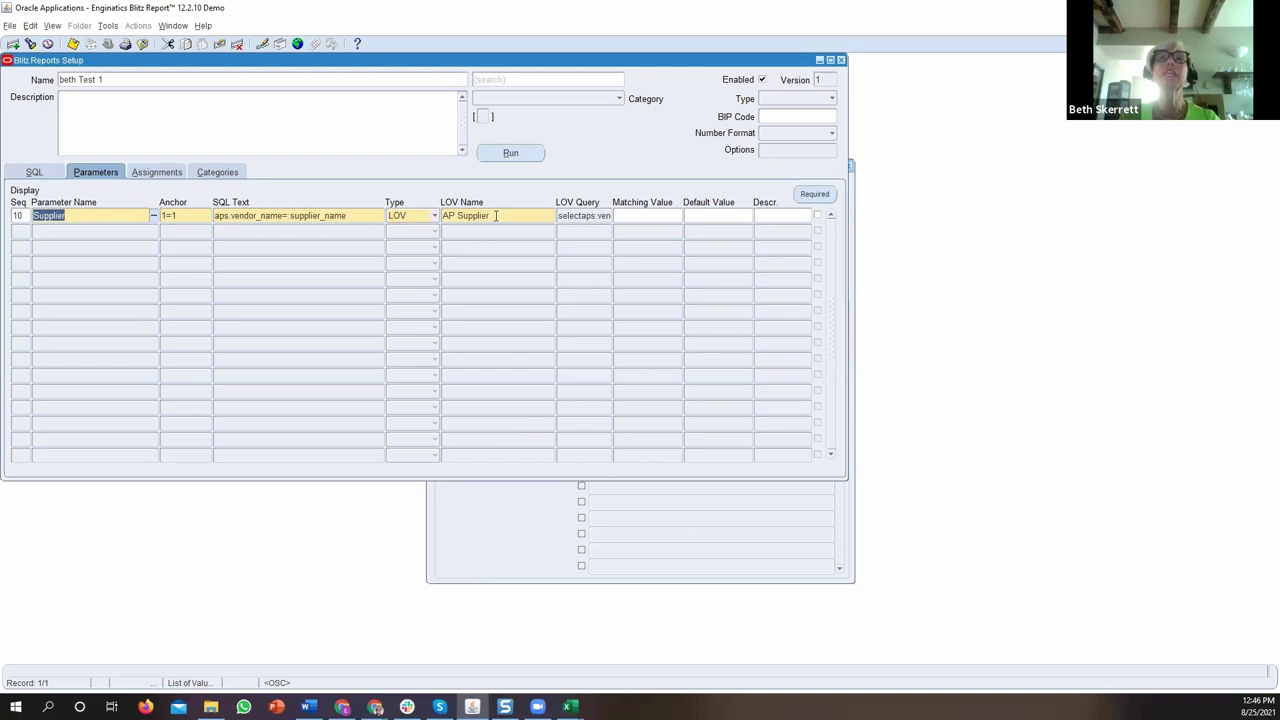
View the full LOV query behind the Supplier parameter, close it, and close the report setup without saving the changes.
double_click(573, 215)
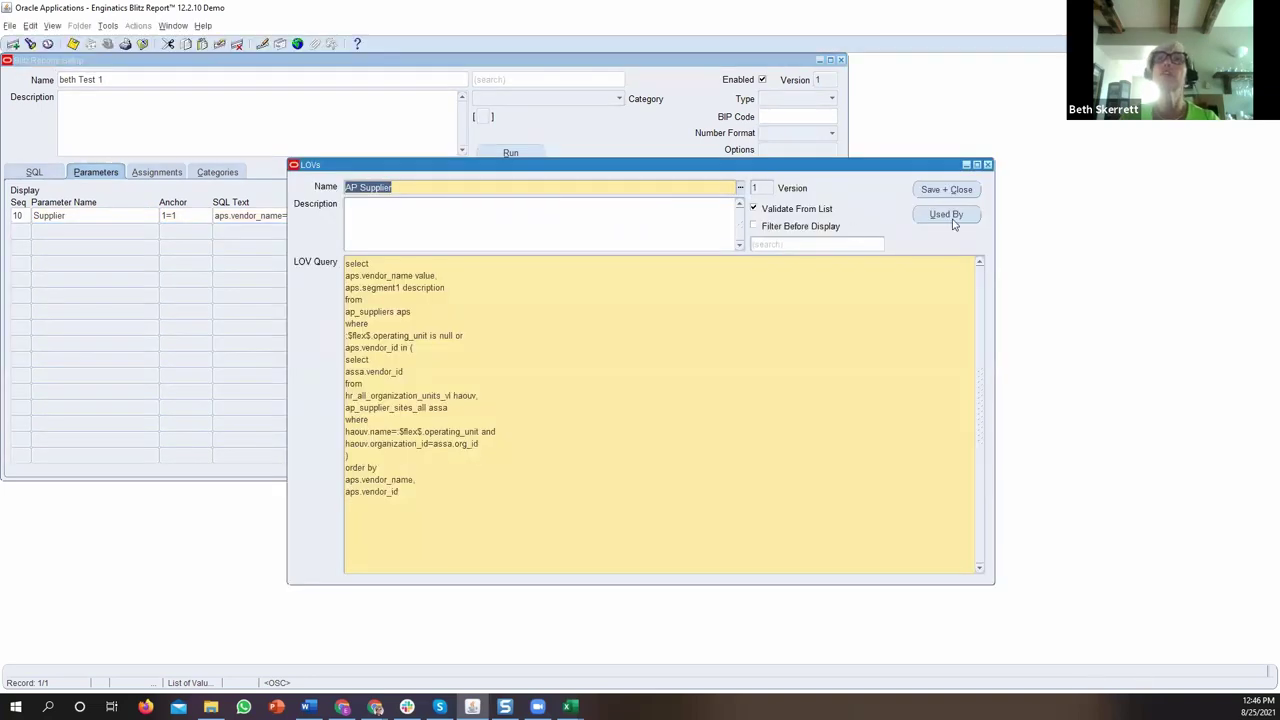
click(988, 165)
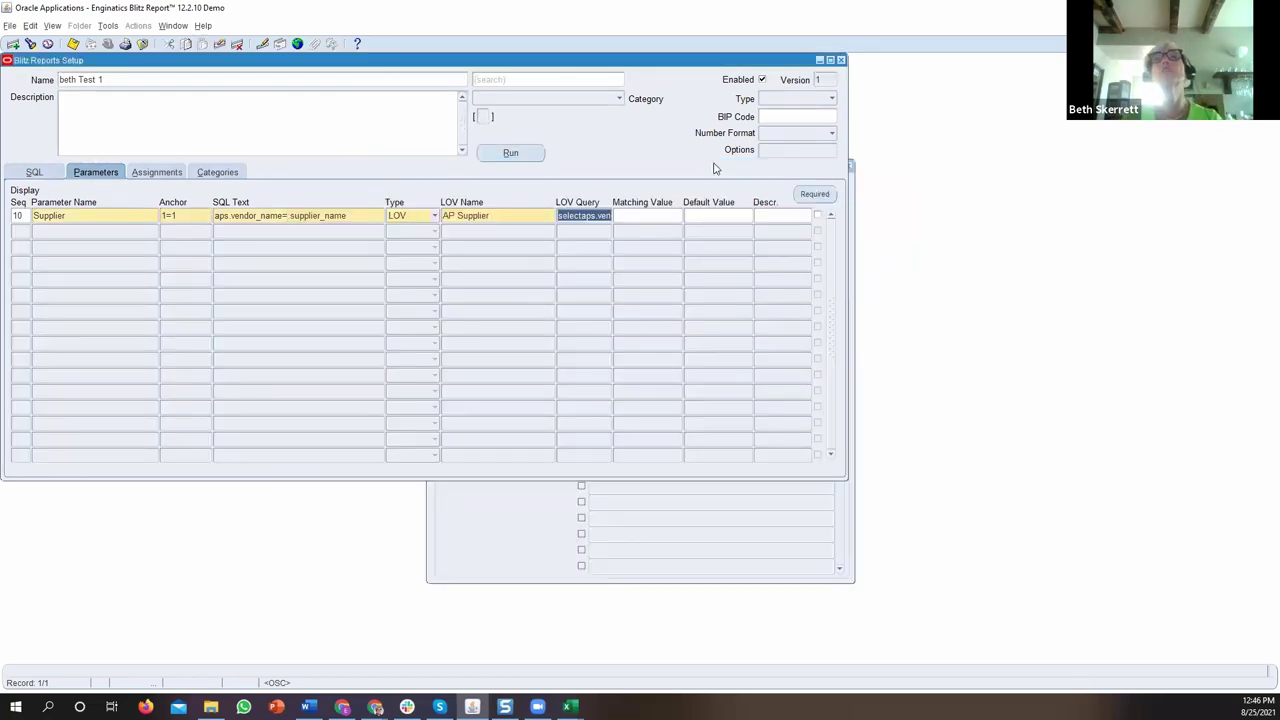
click(839, 59)
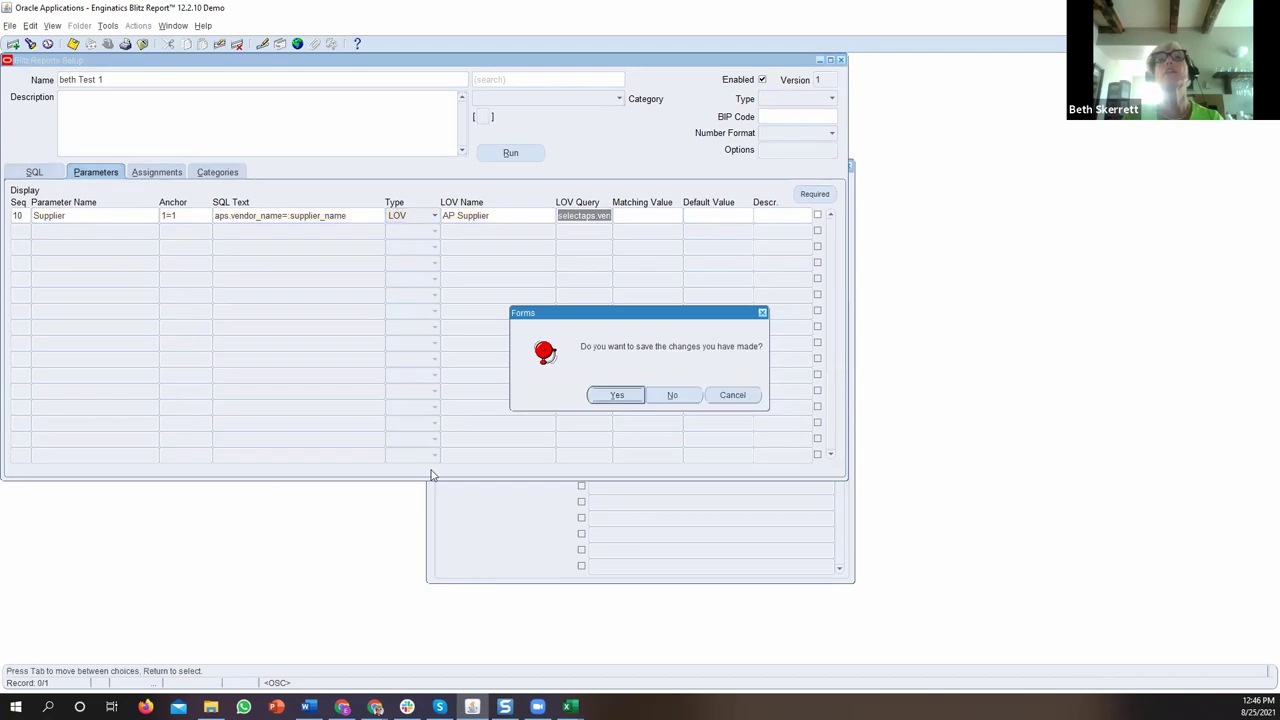
click(664, 394)
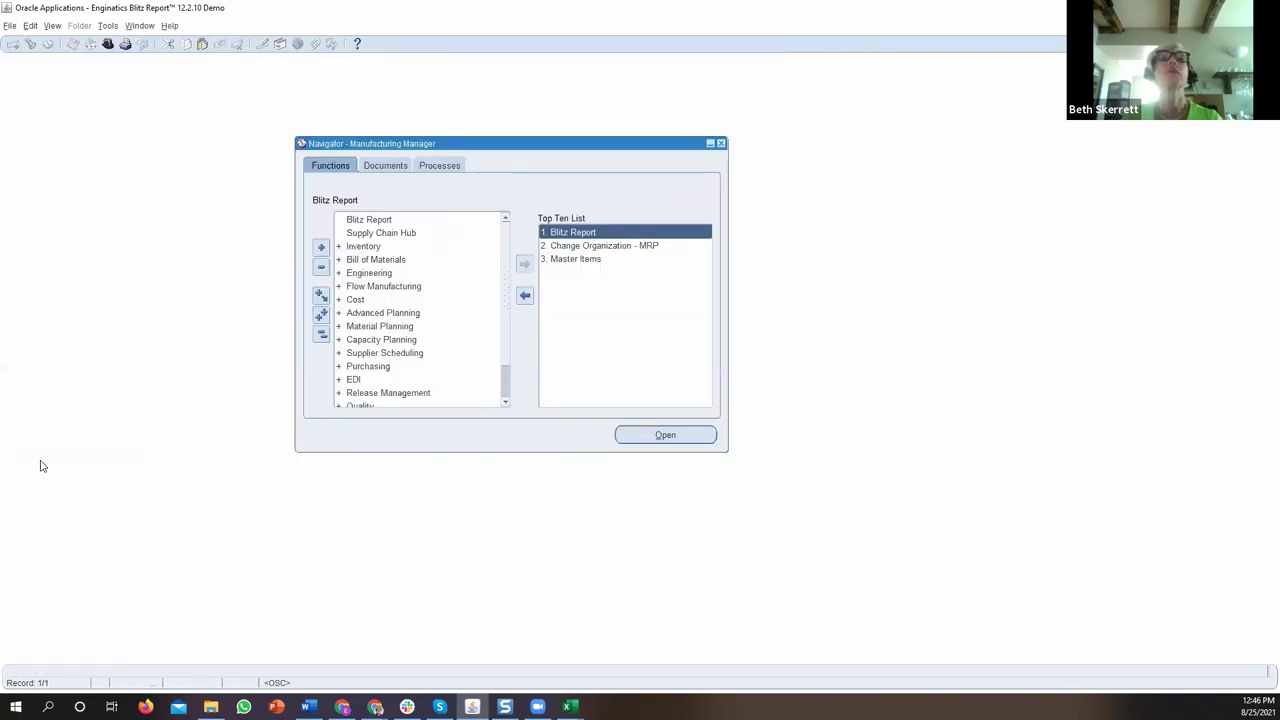